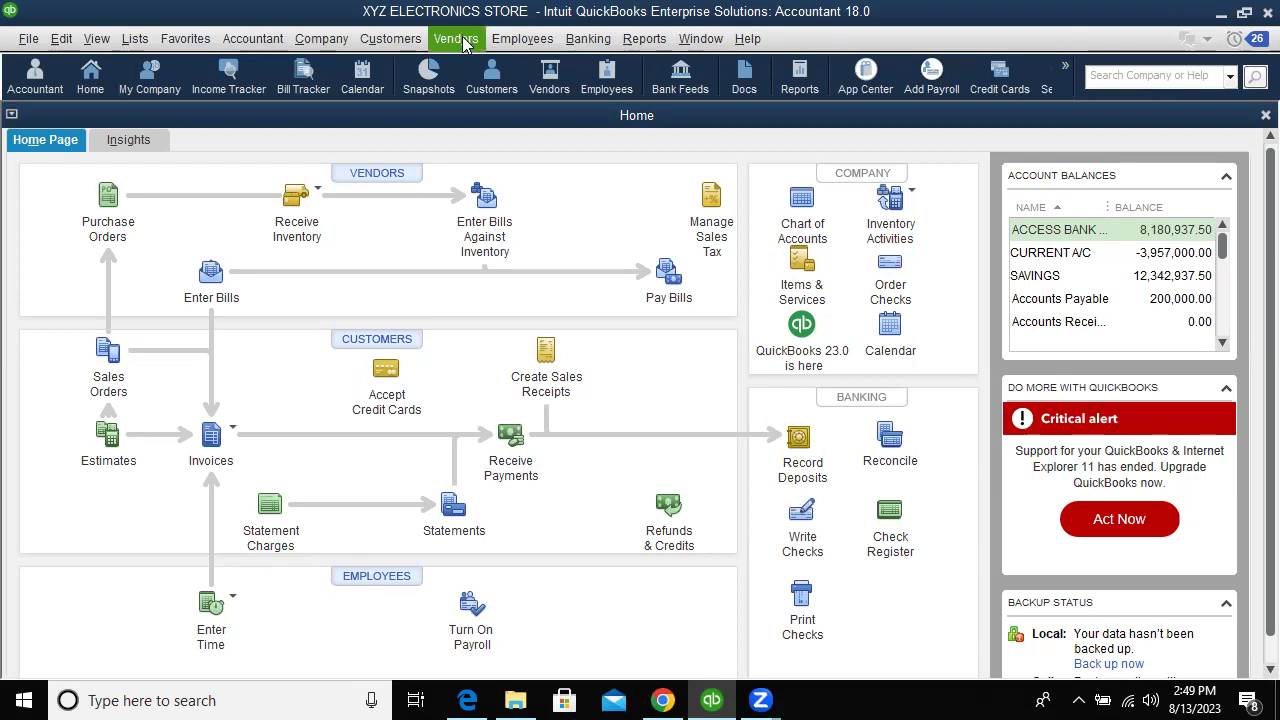
Open the Vendor Center and widen the vendor list's Name column to fit the longest vendor name
{"action": "left_click", "coordinate": [462, 40]}
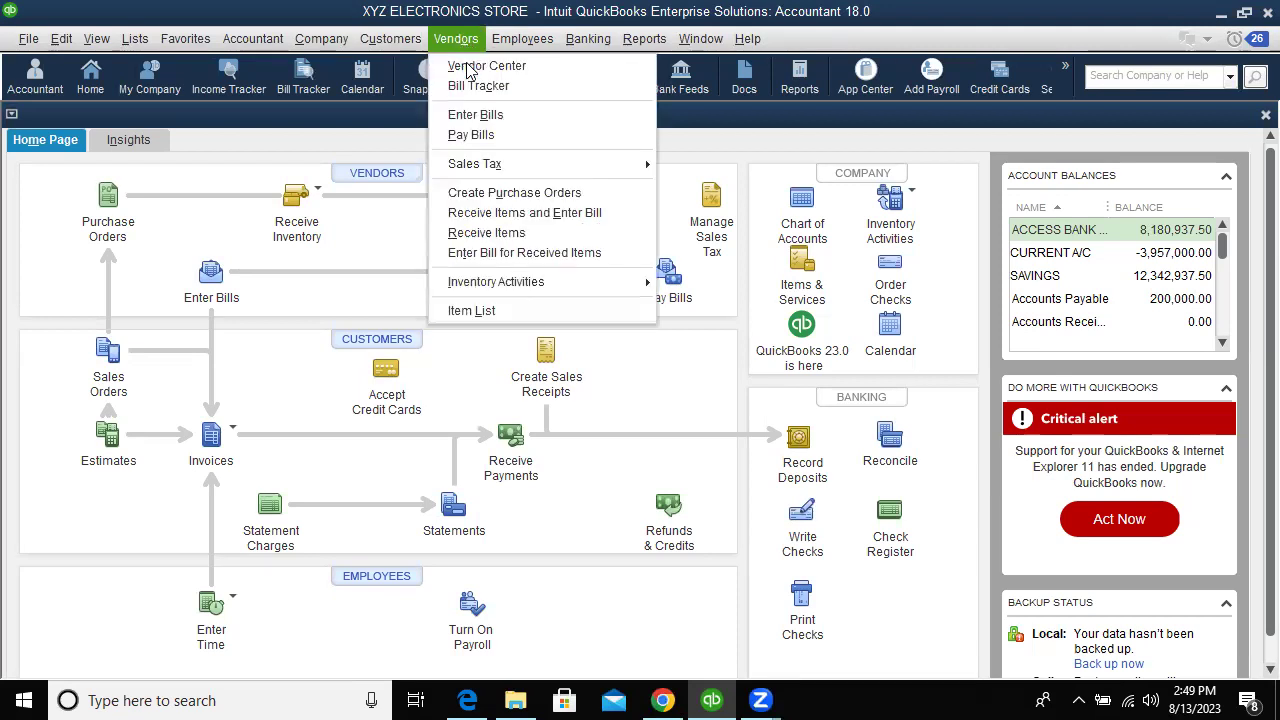
{"action": "left_click", "coordinate": [467, 66]}
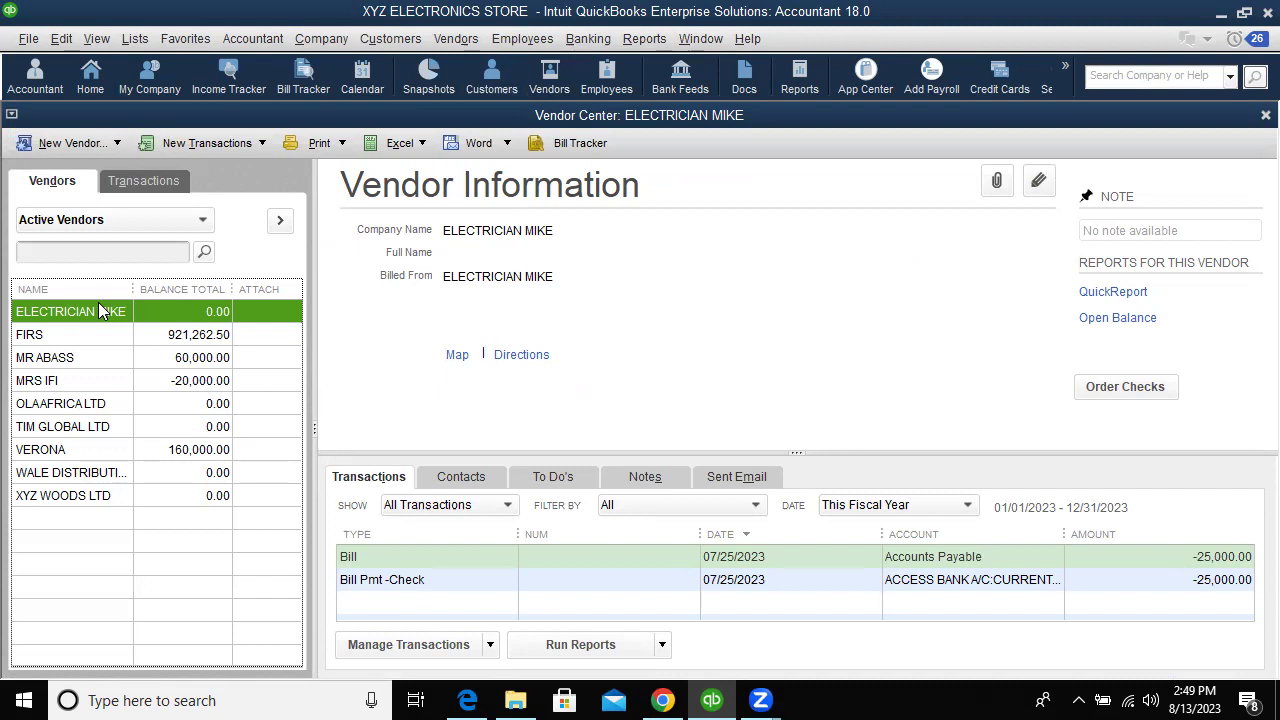
{"action": "left_click_drag", "start_coordinate": [133, 287], "coordinate": [190, 306]}
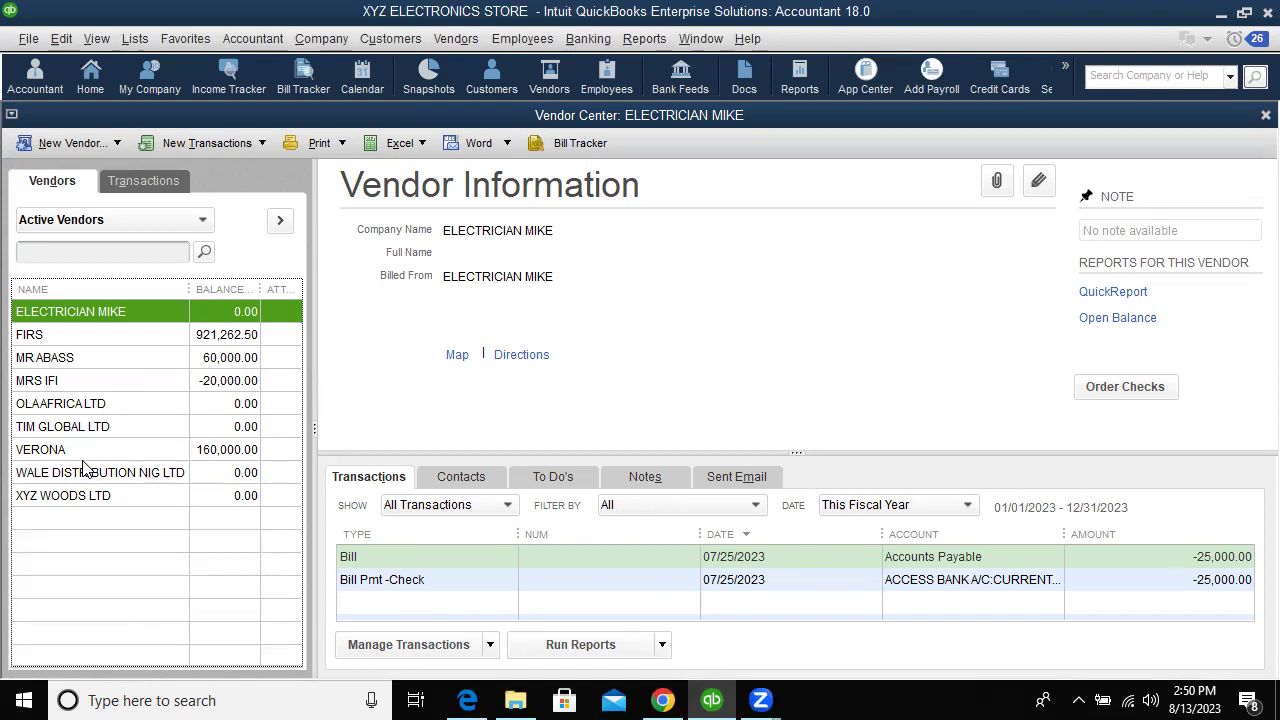
Examine the payment, tax, account and additional info sections of a blank new vendor form, and close it without saving
{"action": "left_click", "coordinate": [72, 148]}
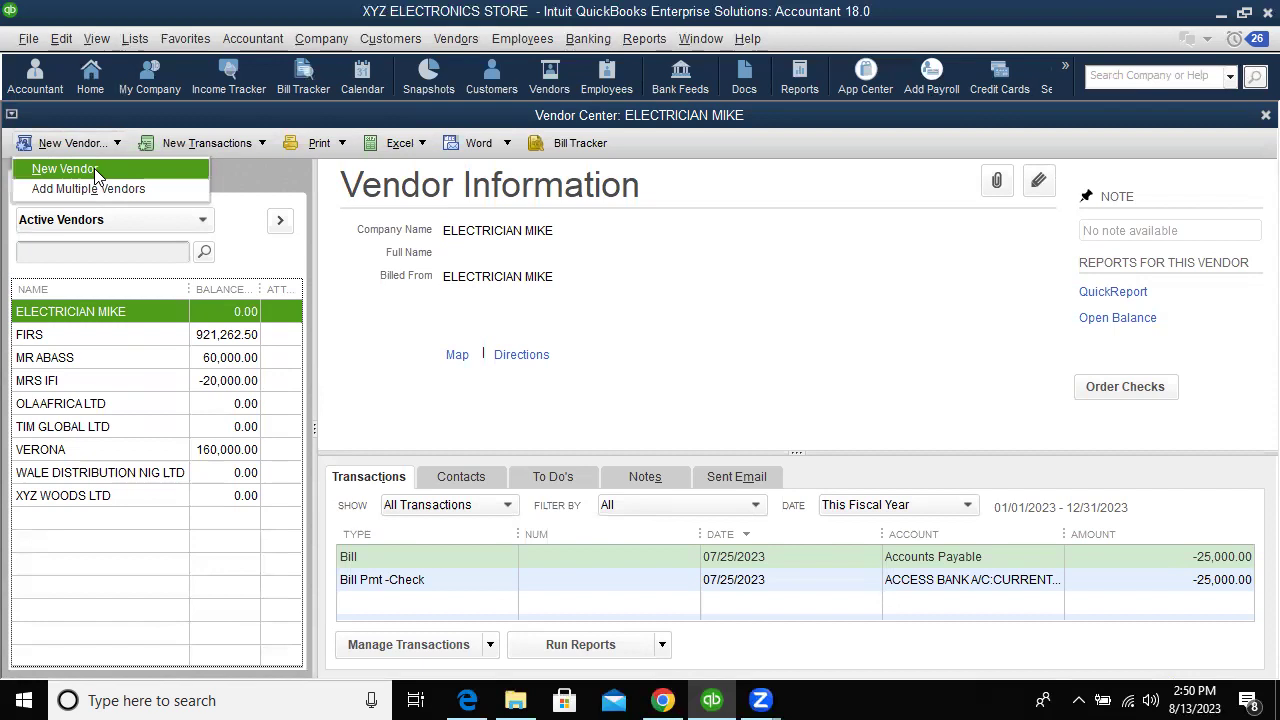
{"action": "left_click", "coordinate": [96, 172]}
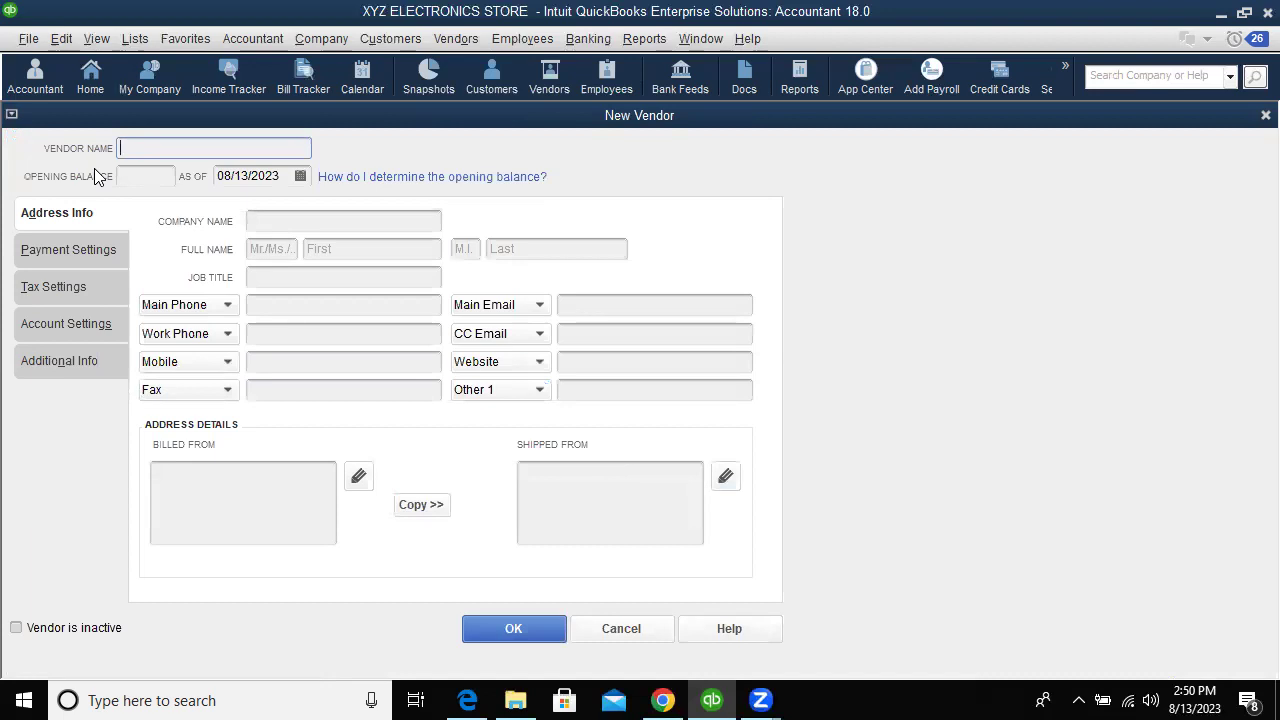
{"action": "left_click", "coordinate": [104, 260]}
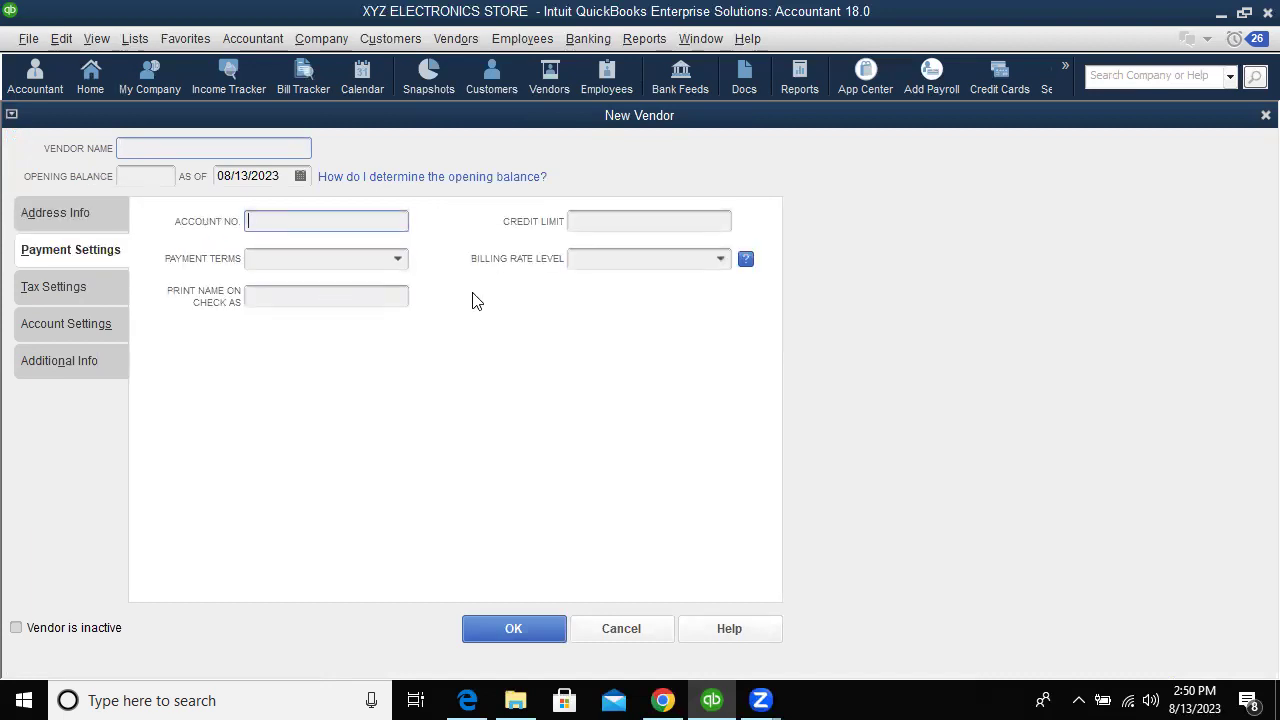
{"action": "left_click", "coordinate": [96, 294]}
{"action": "left_click", "coordinate": [98, 330]}
{"action": "left_click", "coordinate": [96, 360]}
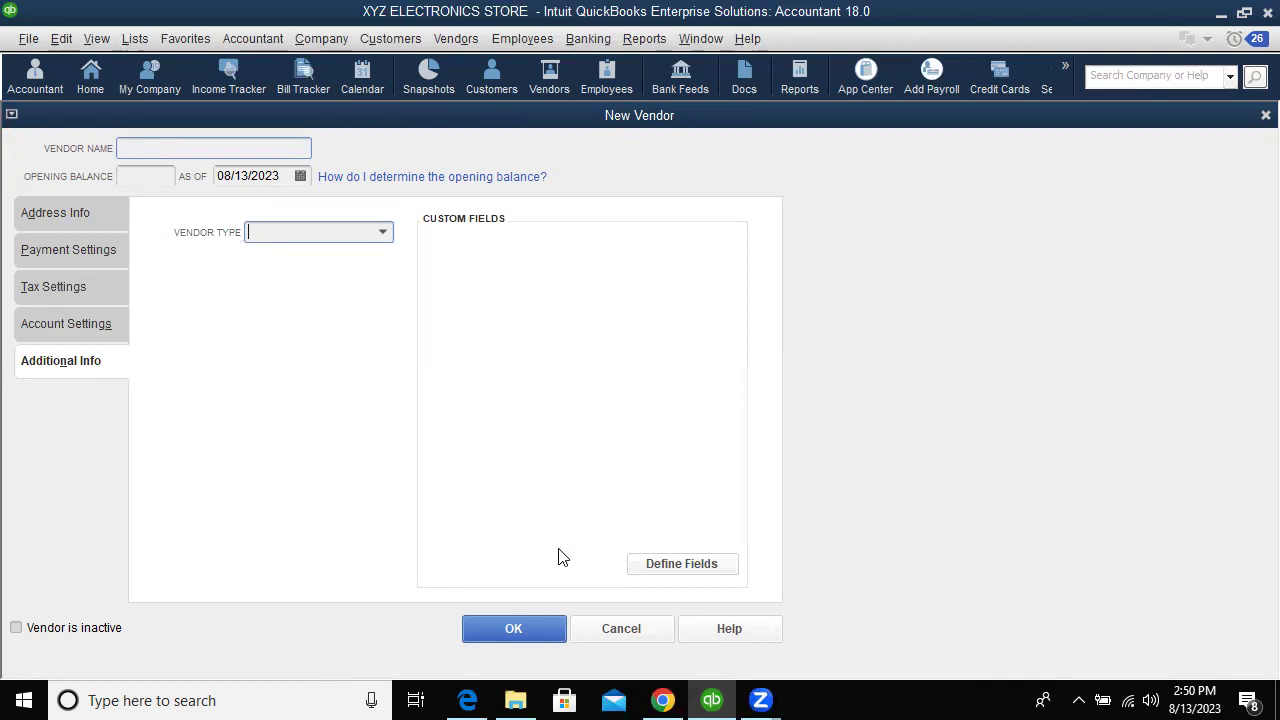
{"action": "left_click", "coordinate": [614, 634]}
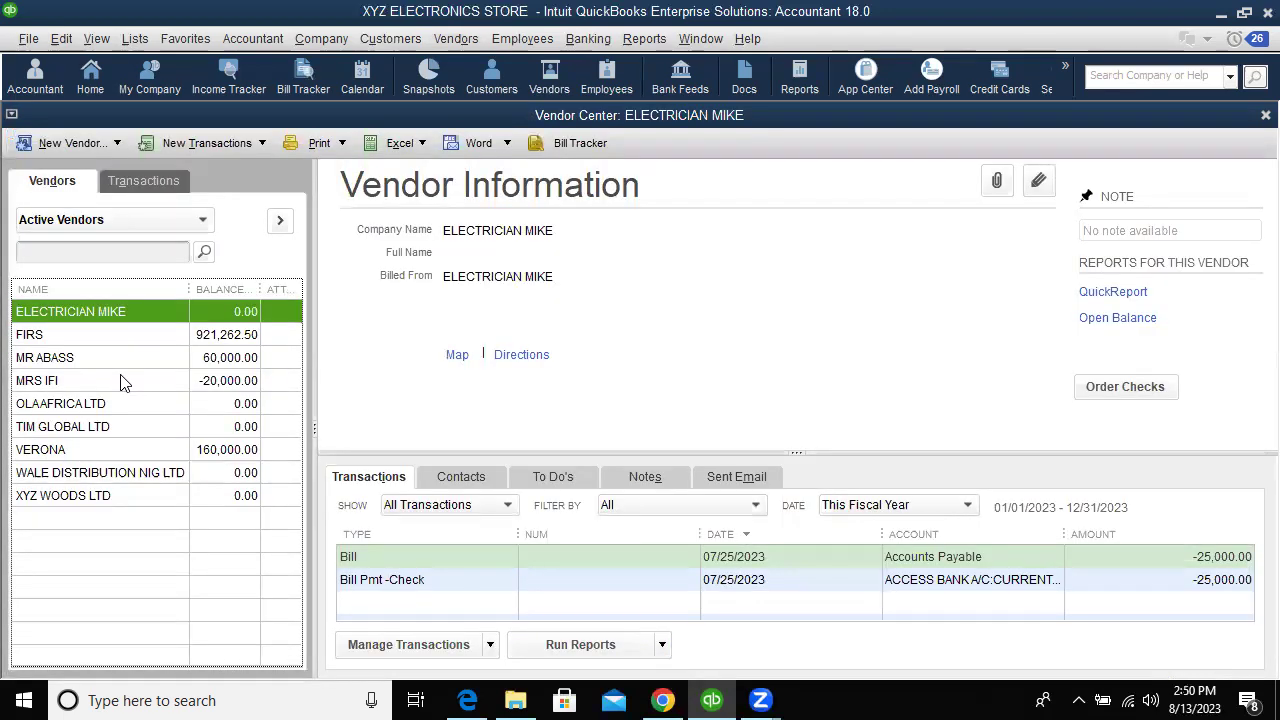
{"action": "left_click", "coordinate": [185, 515]}
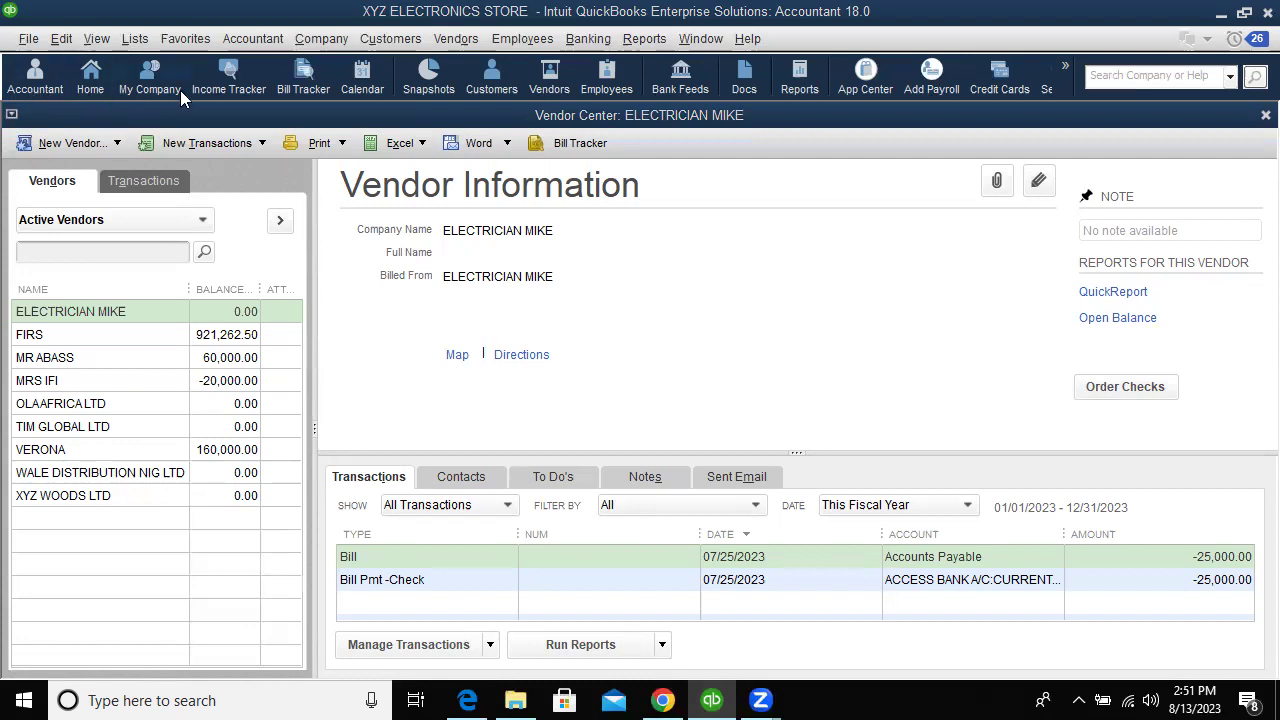
Return to the home page and start a new purchase order
{"action": "left_click", "coordinate": [91, 76]}
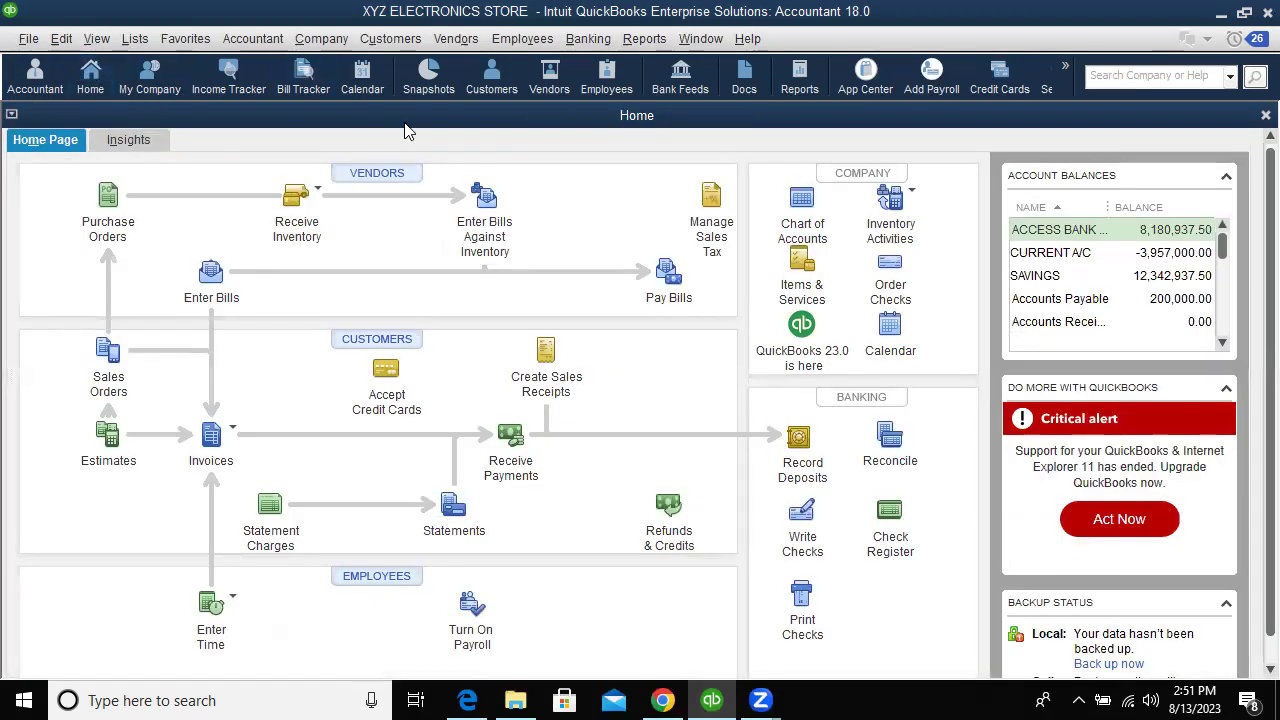
{"action": "left_click", "coordinate": [458, 40]}
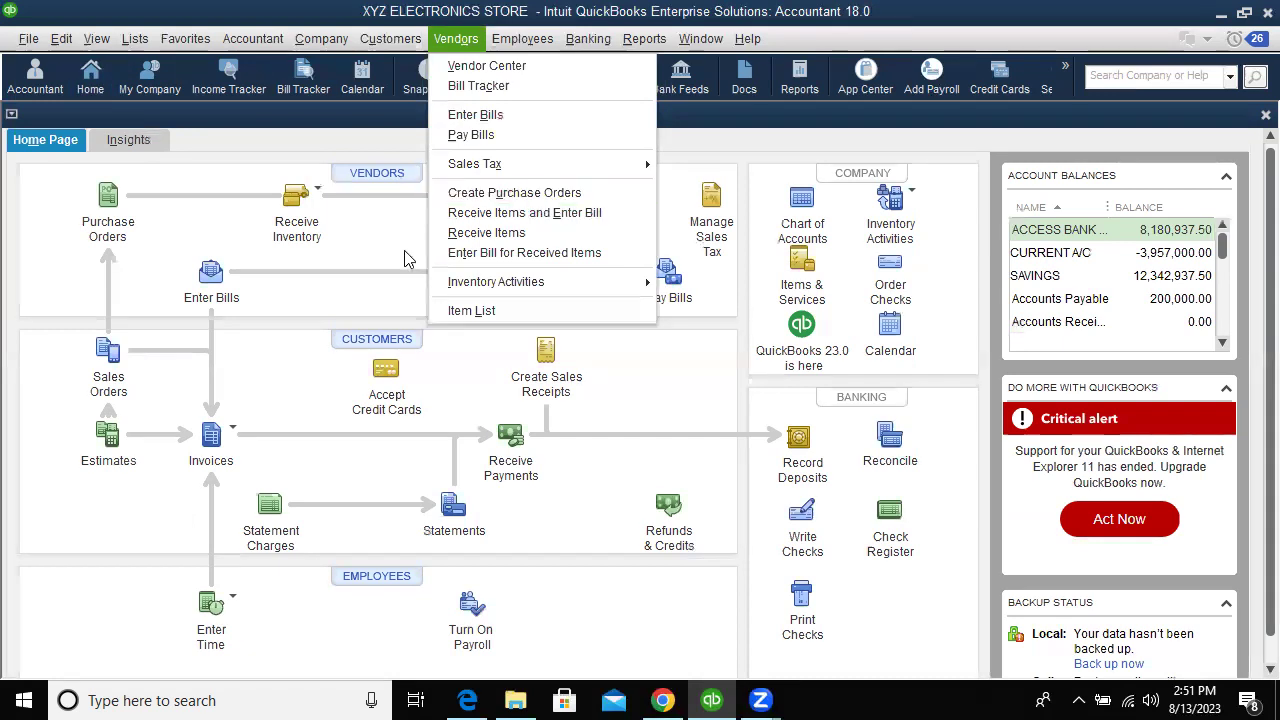
{"action": "left_click", "coordinate": [352, 288]}
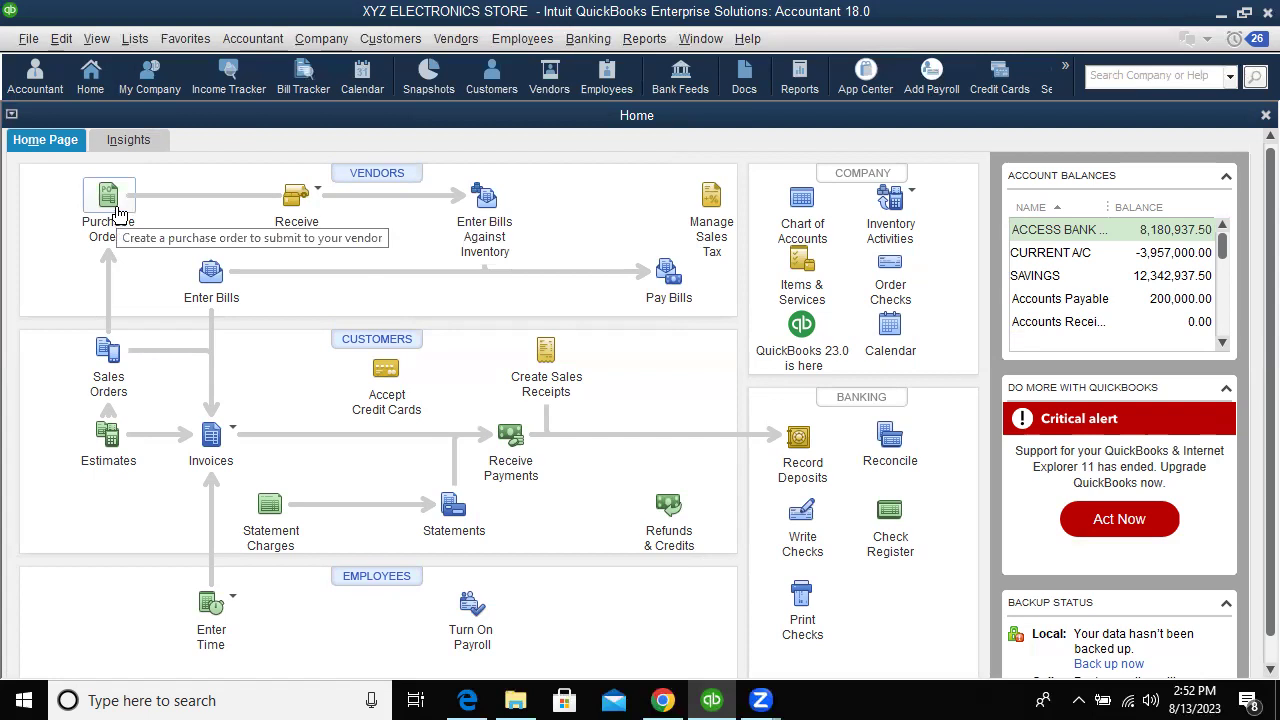
{"action": "left_click", "coordinate": [463, 42]}
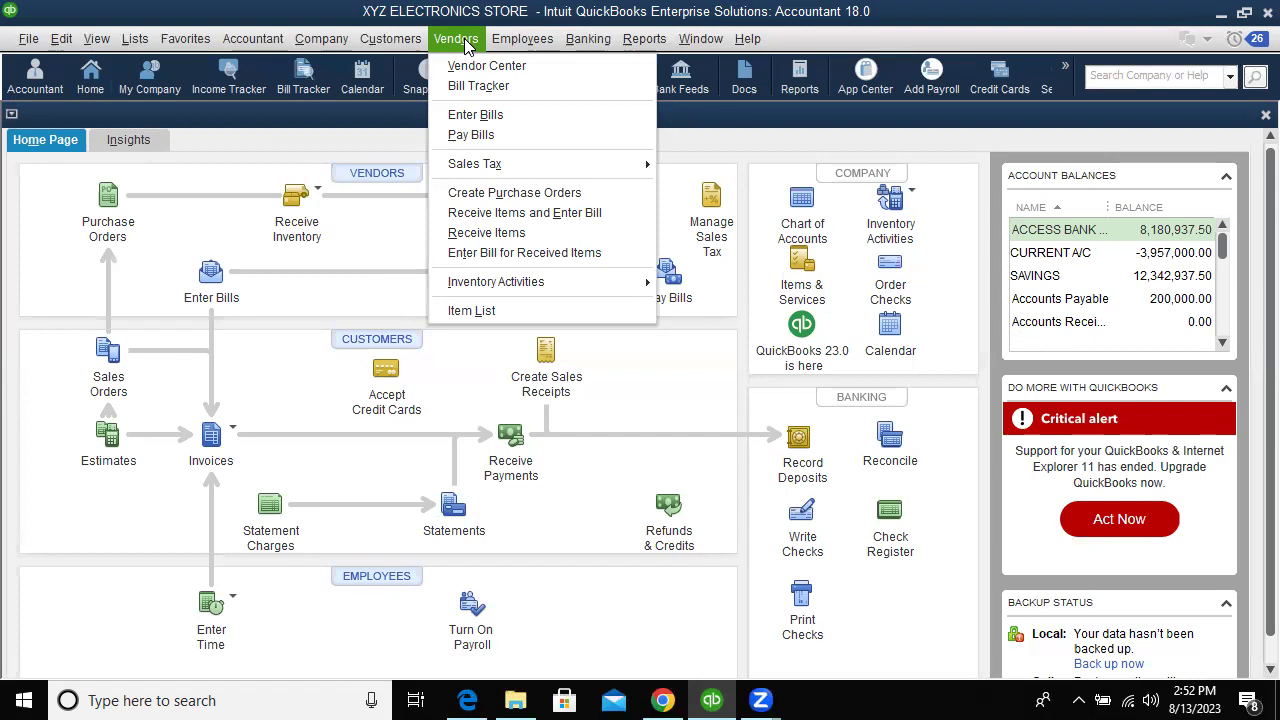
{"action": "left_click", "coordinate": [465, 197]}
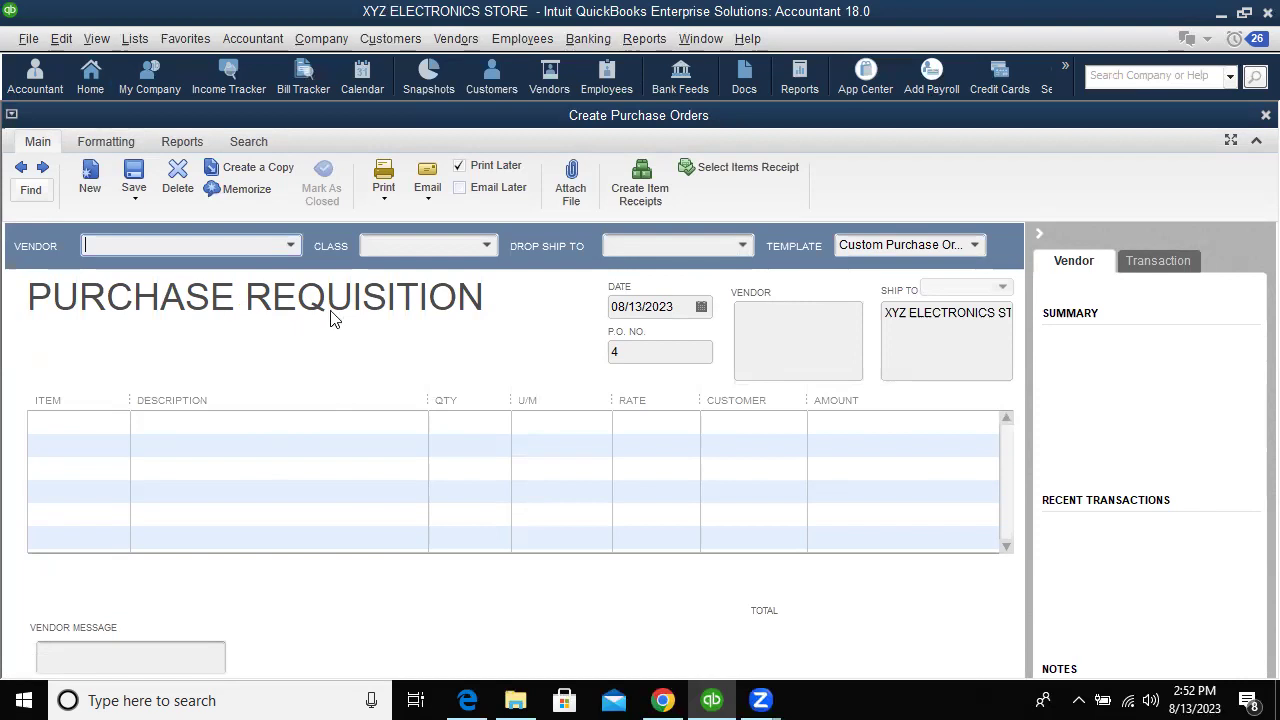
Customize the purchase order template's data layout by changing its default title to PURCHASE ORDER
{"action": "left_click", "coordinate": [120, 147]}
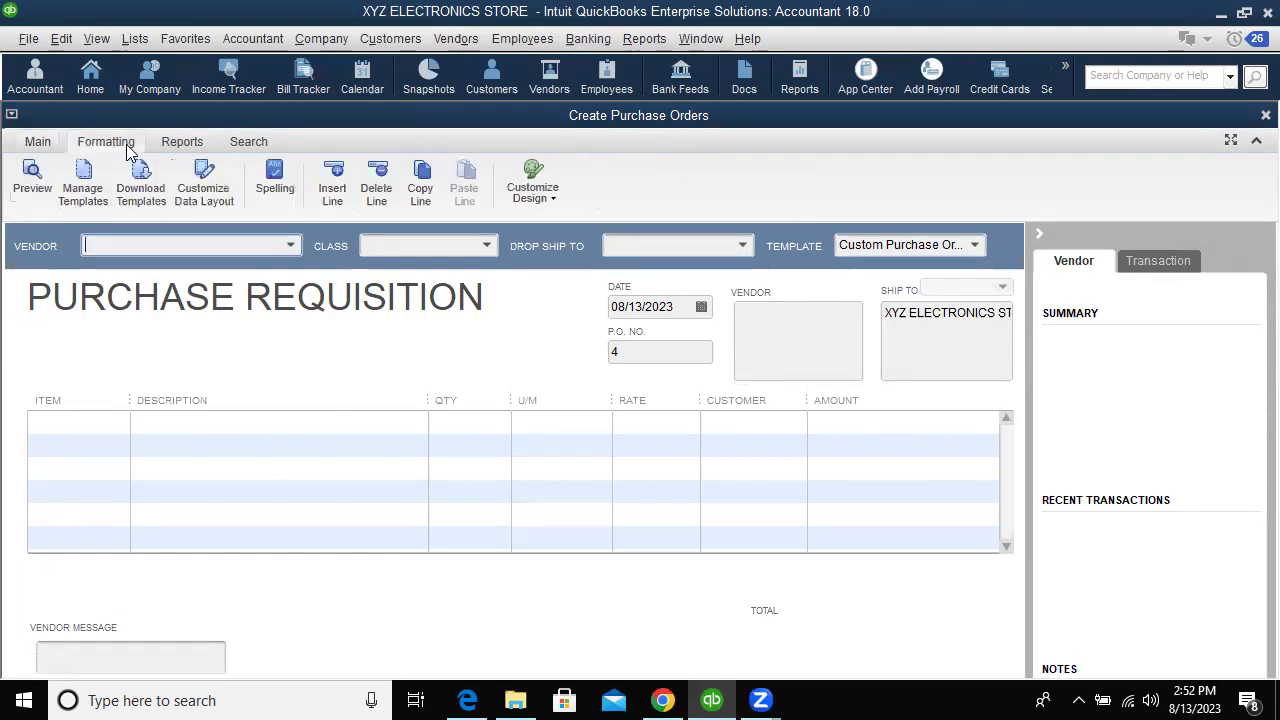
{"action": "left_click", "coordinate": [203, 195]}
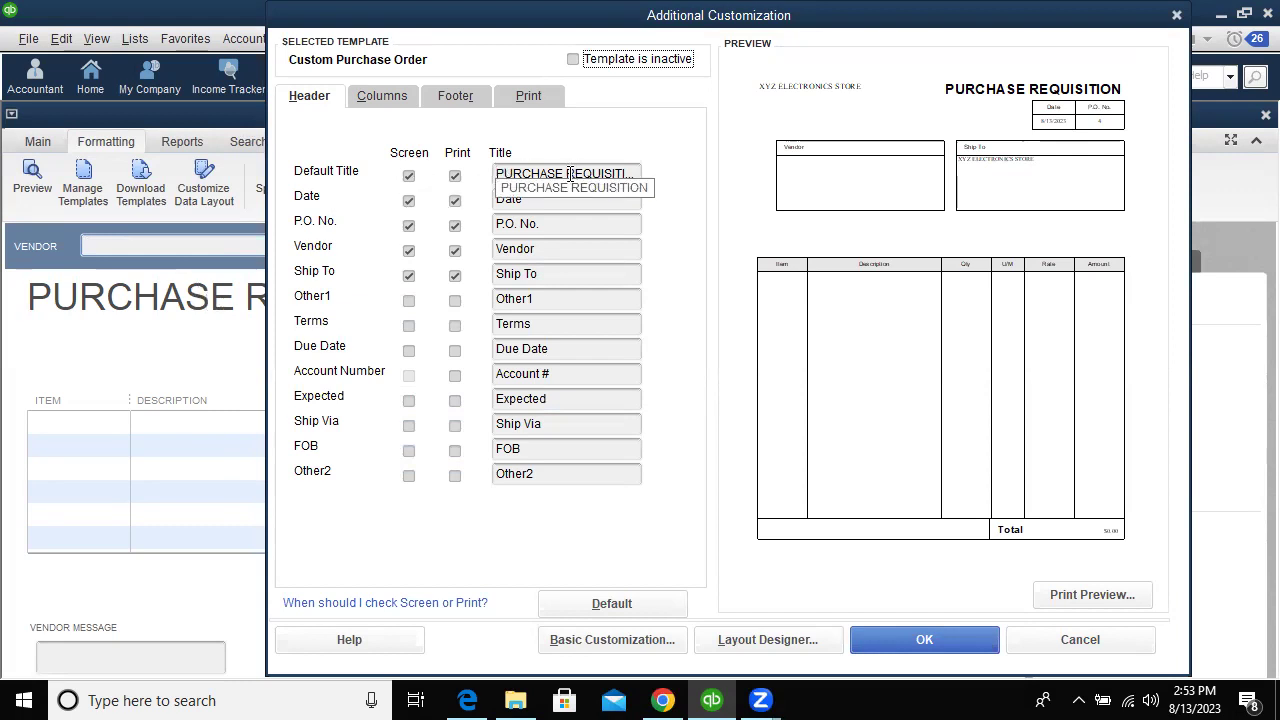
{"action": "left_click_drag", "start_coordinate": [569, 173], "coordinate": [686, 187]}
{"action": "key", "text": "BackSpace"}
{"action": "key", "text": "BackSpace"}
{"action": "type", "text": "ORDER"}
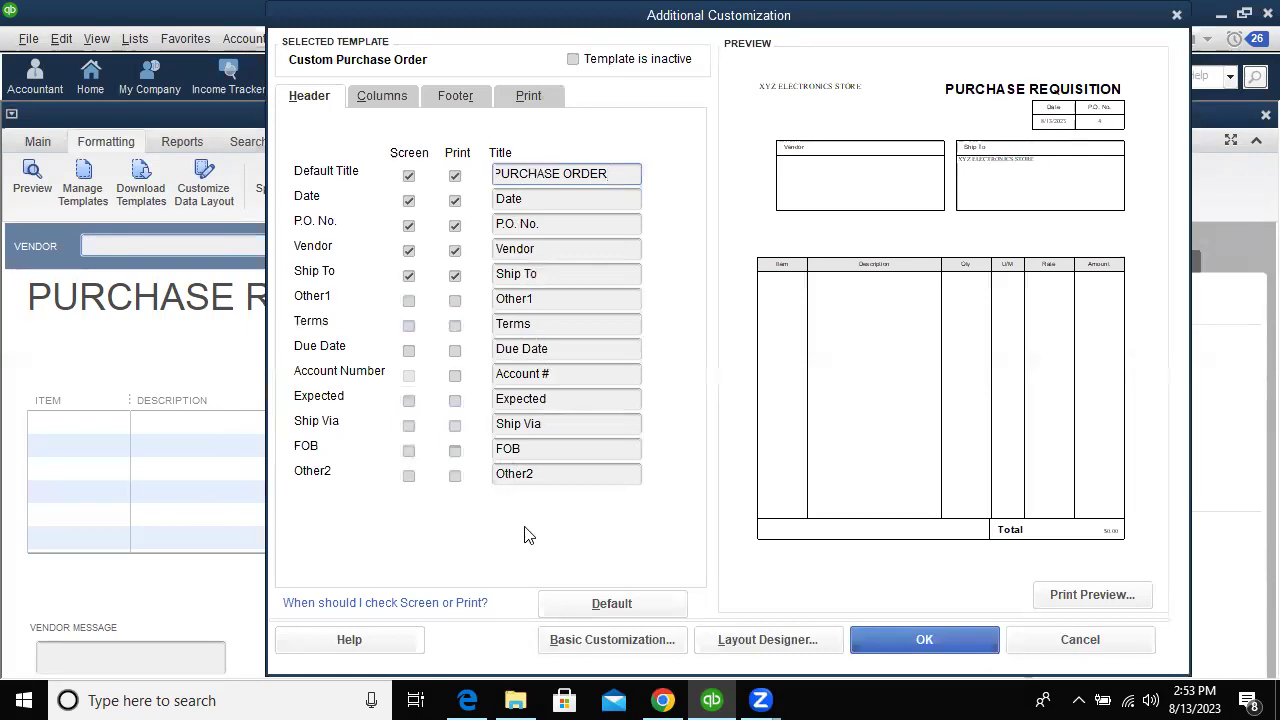
Review the template's column, footer and print settings, and apply the customization to the purchase order form
{"action": "left_click", "coordinate": [398, 100]}
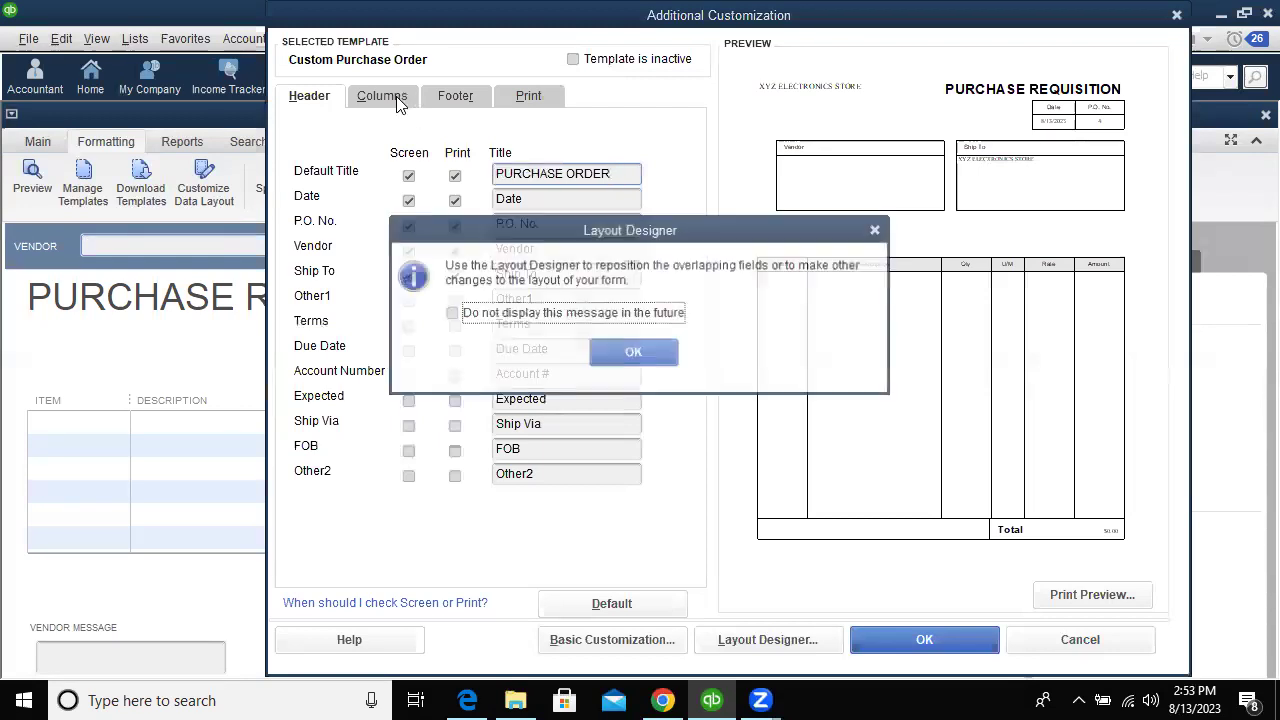
{"action": "left_click", "coordinate": [650, 352]}
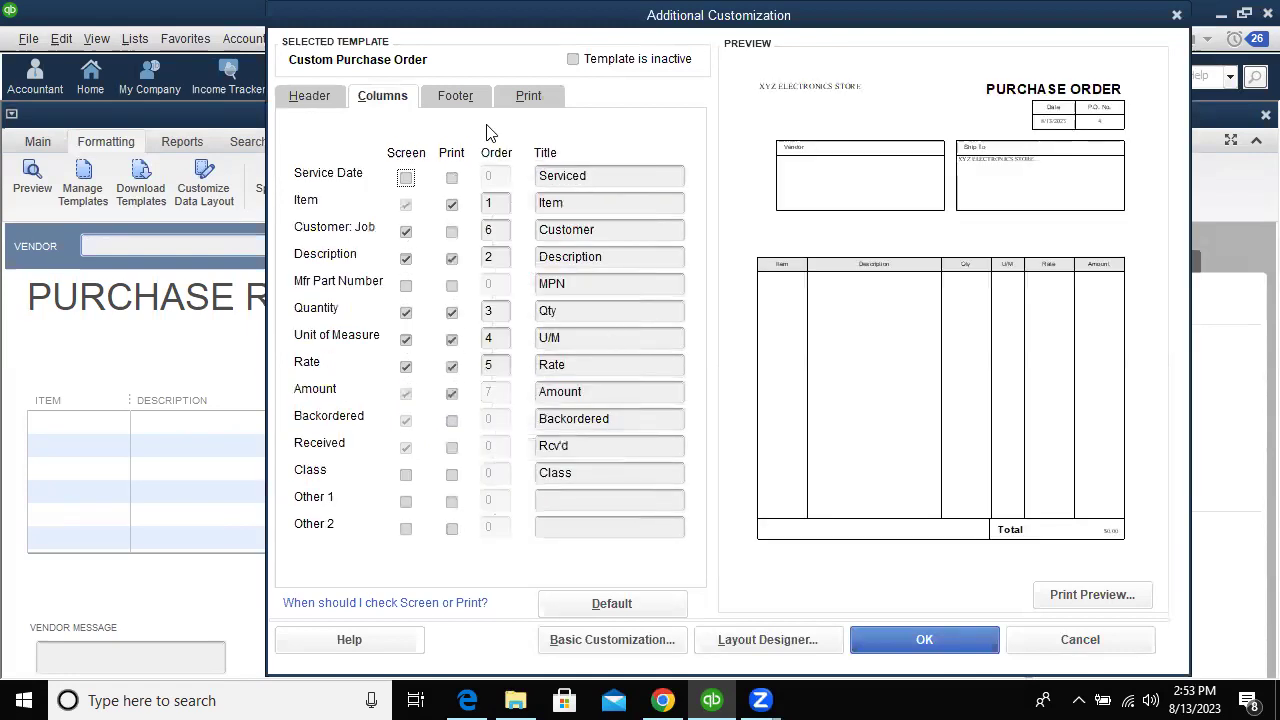
{"action": "left_click", "coordinate": [458, 96]}
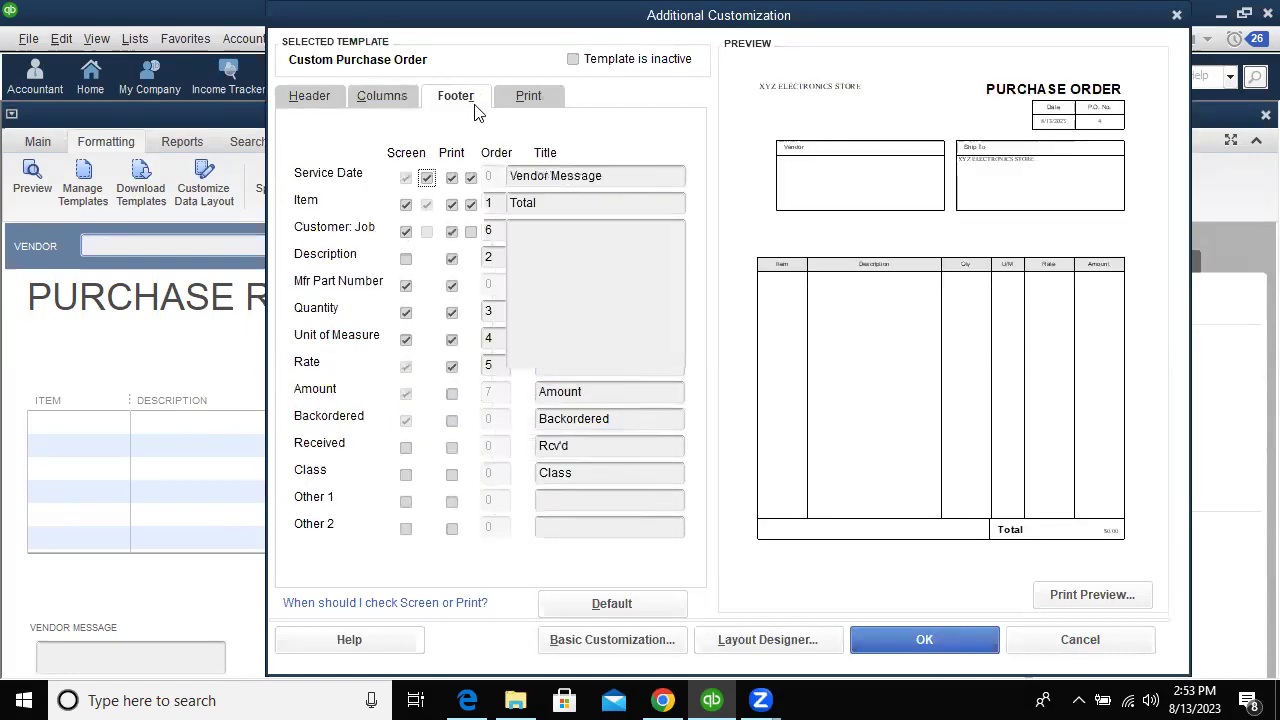
{"action": "left_click", "coordinate": [547, 96]}
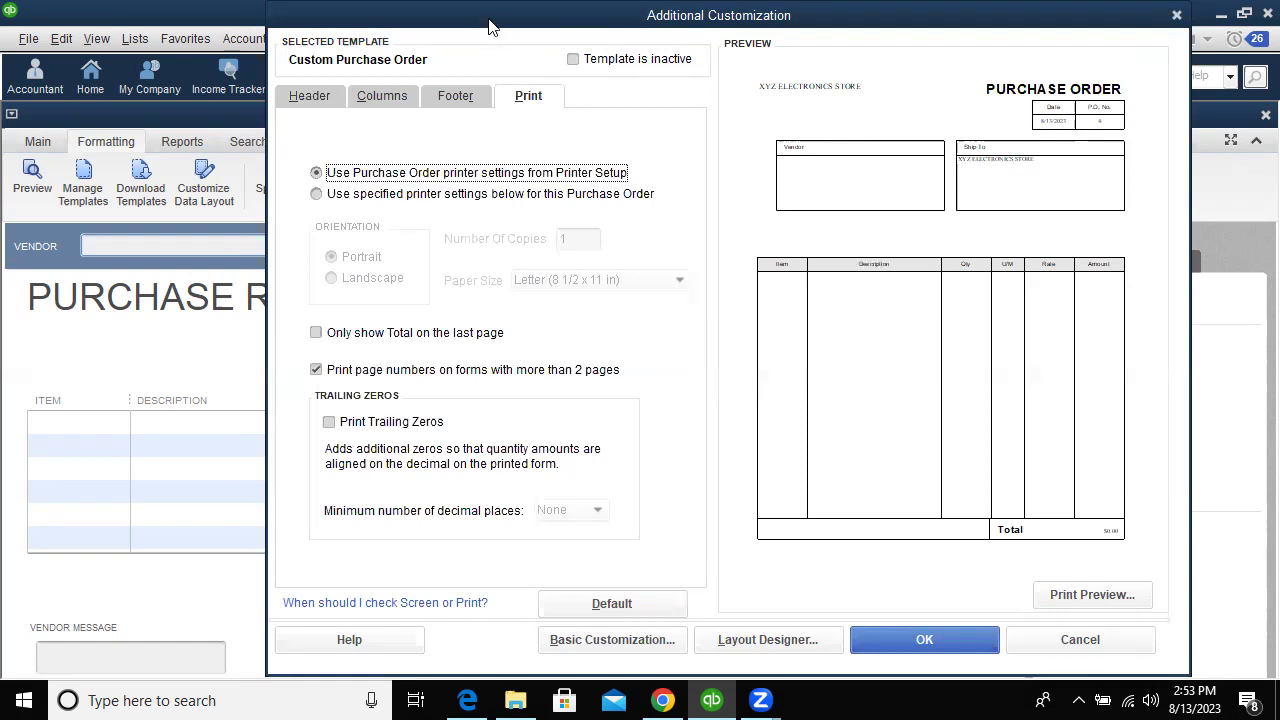
{"action": "left_click_drag", "start_coordinate": [490, 25], "coordinate": [687, 106]}
{"action": "left_click", "coordinate": [522, 174]}
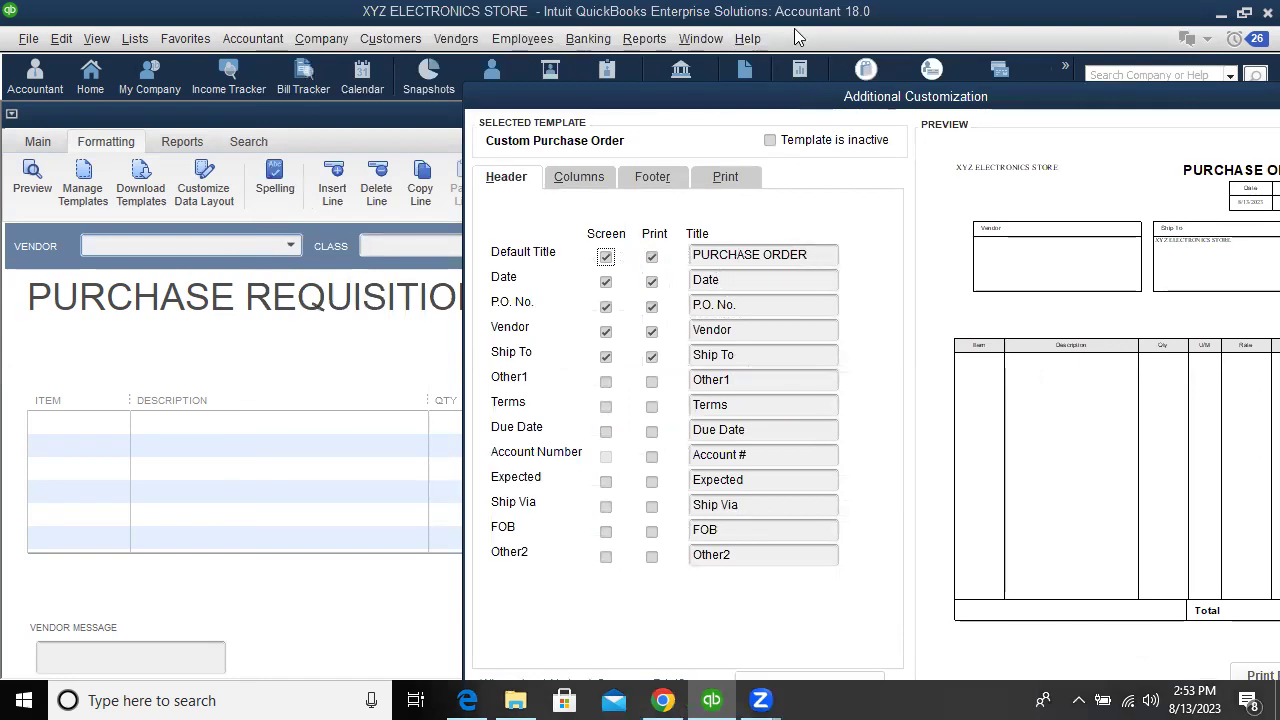
{"action": "left_click_drag", "start_coordinate": [797, 37], "coordinate": [795, 12]}
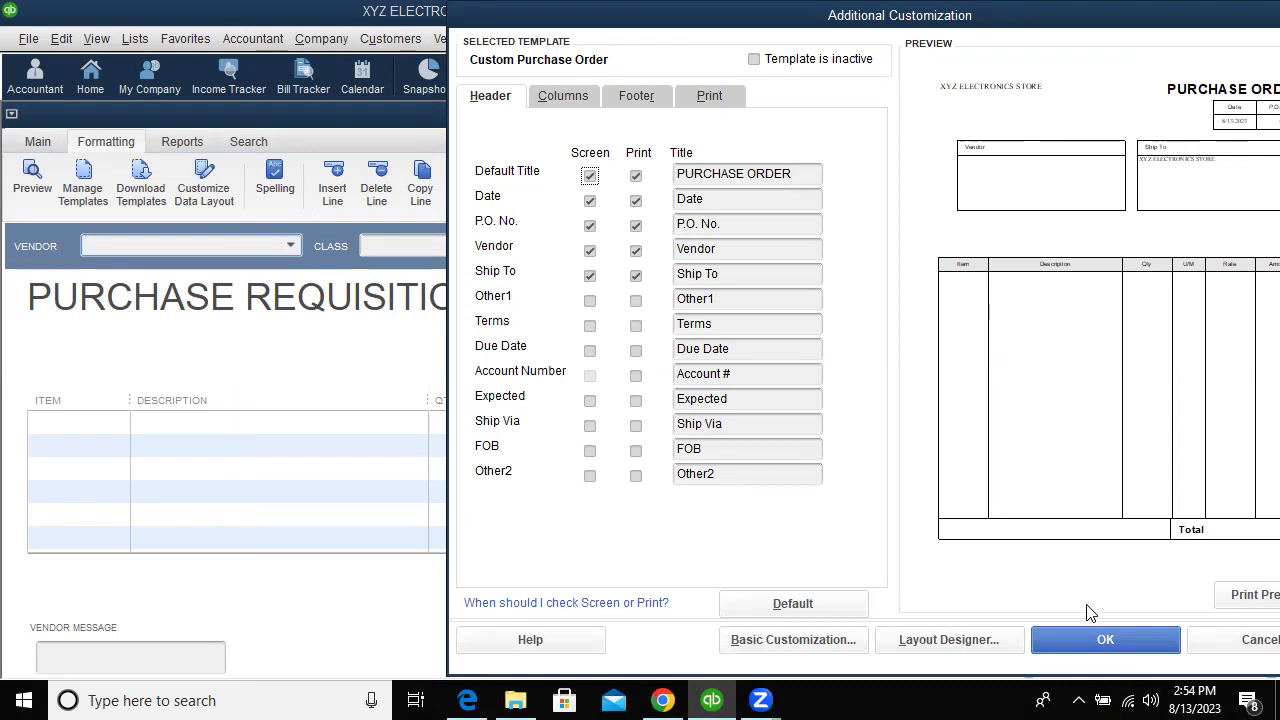
{"action": "left_click", "coordinate": [1072, 640]}
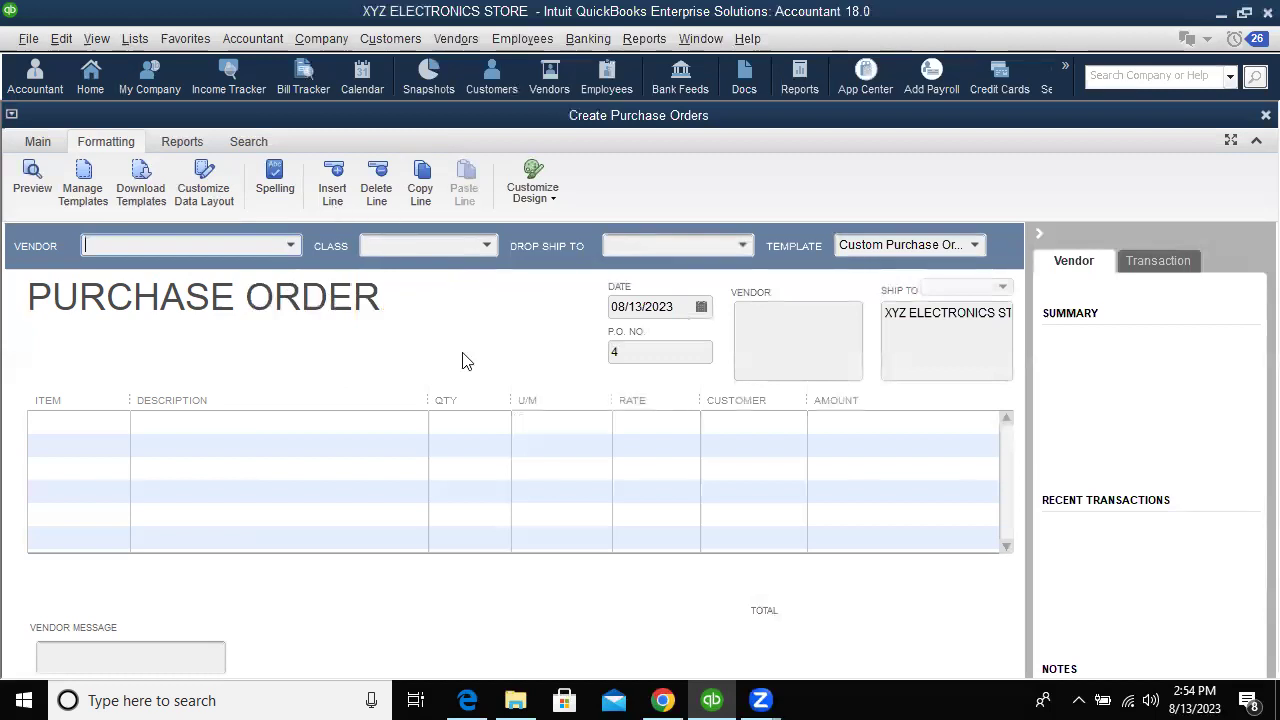
Select WALE DISTRIBUTION NIG LTD as the vendor of the purchase order
{"action": "left_click", "coordinate": [290, 247]}
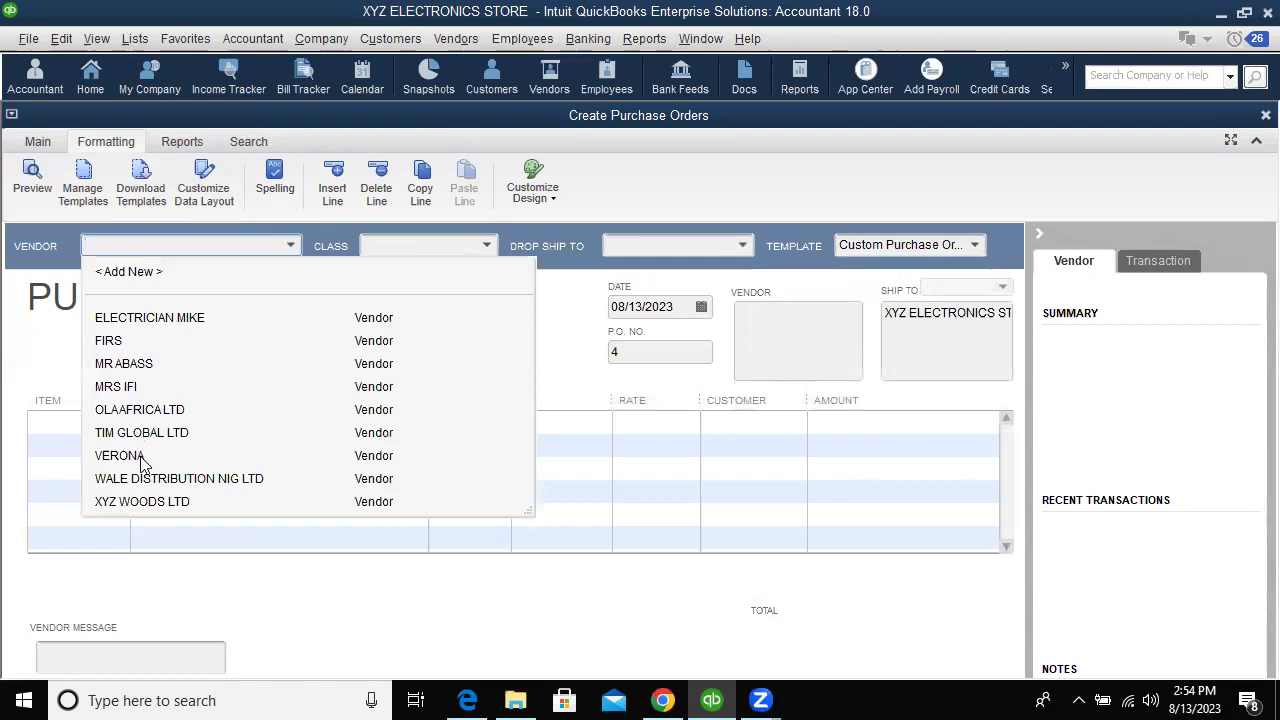
{"action": "left_click", "coordinate": [210, 480]}
{"action": "left_click", "coordinate": [210, 480]}
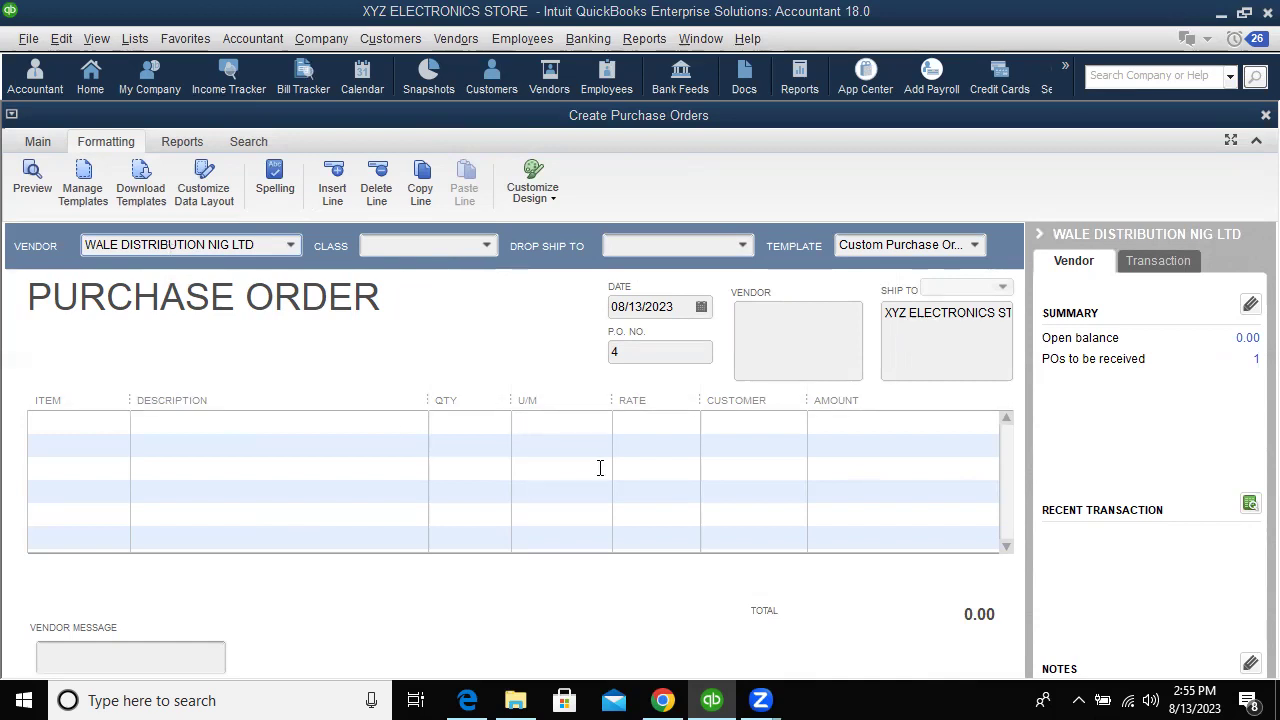
Add the STATIONERIES item to the first order line with the description "Purchase of stationeries"
{"action": "left_click", "coordinate": [120, 423]}
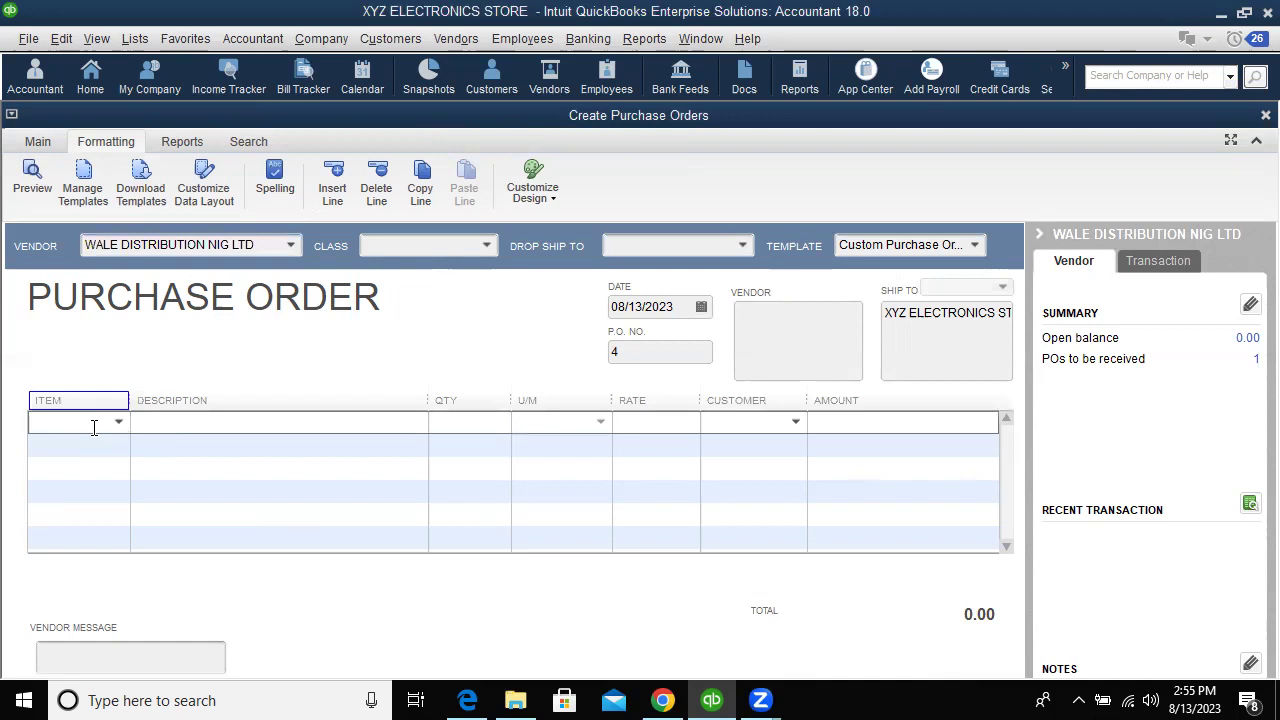
{"action": "left_click", "coordinate": [118, 422]}
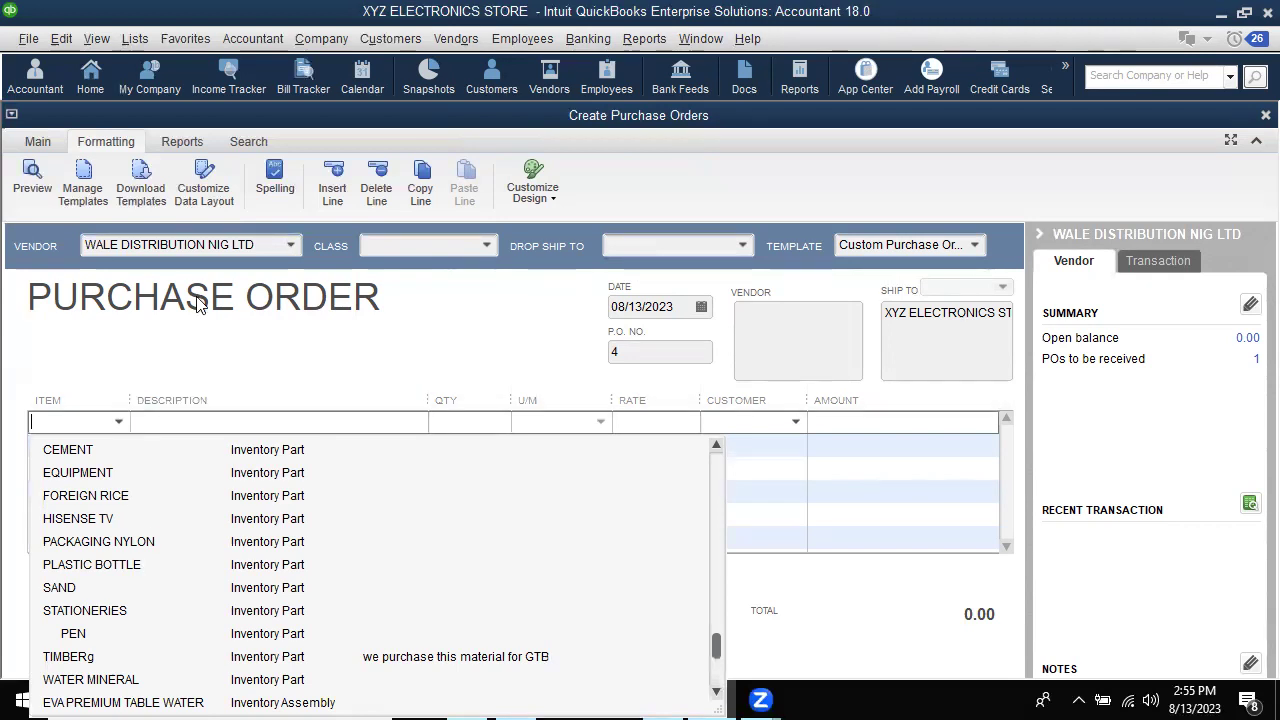
{"action": "left_click", "coordinate": [95, 614]}
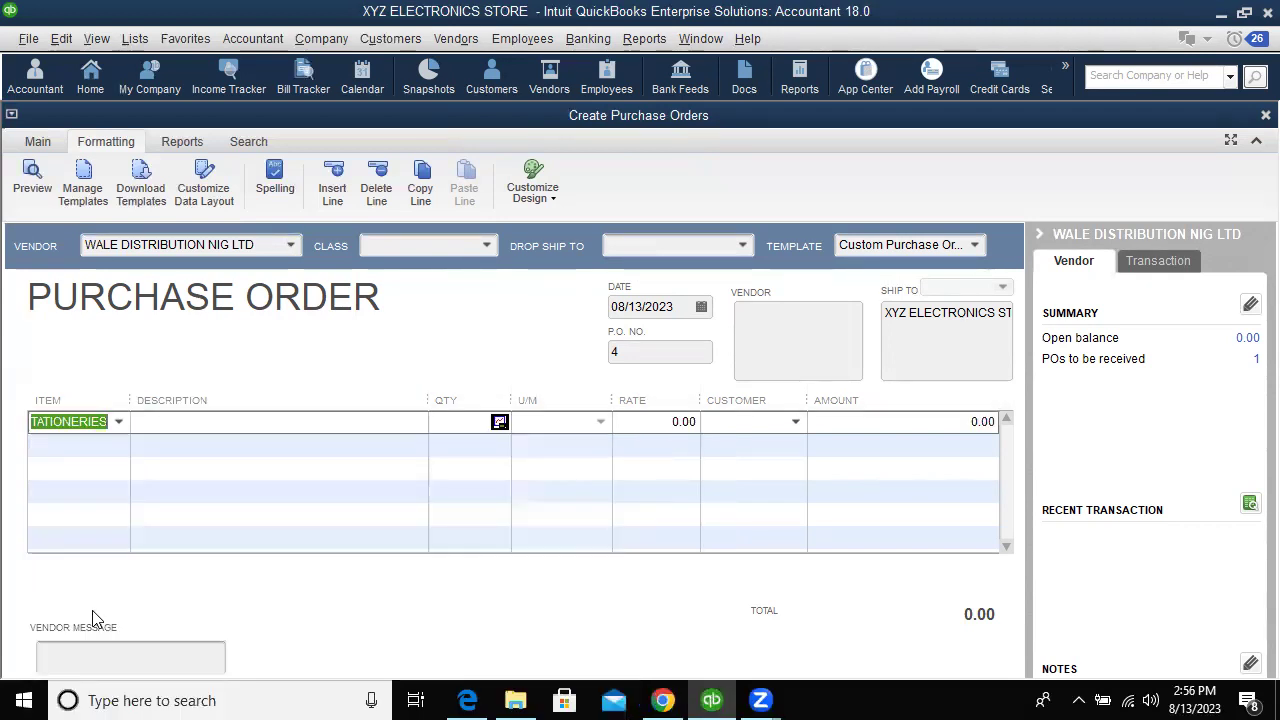
{"action": "left_click", "coordinate": [244, 420]}
{"action": "type", "text": "P"}
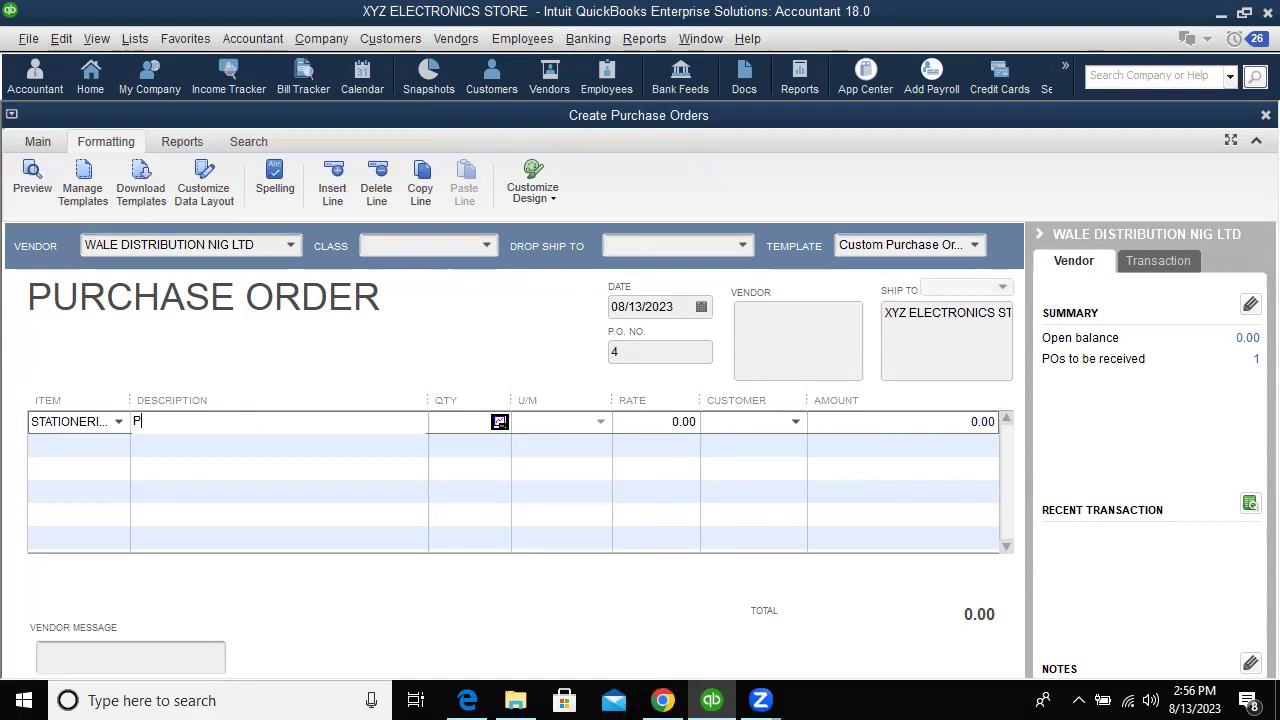
{"action": "type", "text": "urchase of stationeries"}
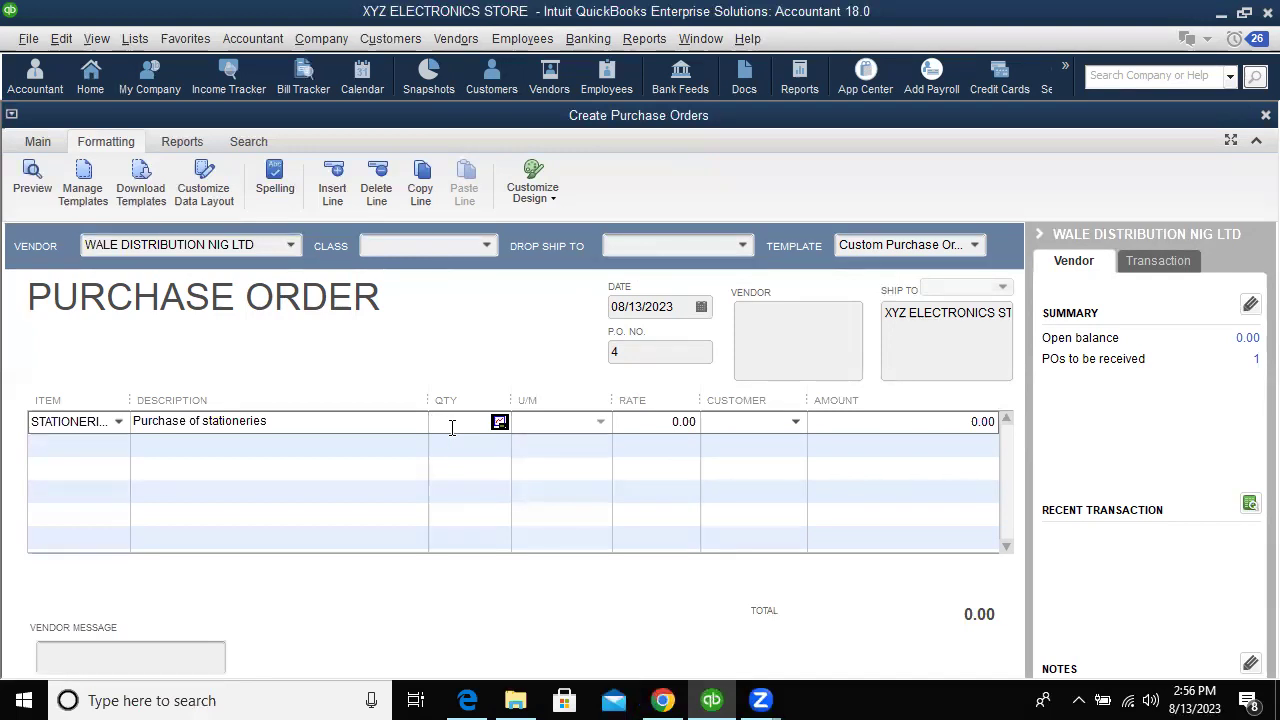
Set the stationeries line's quantity to 200 and its rate to 500
{"action": "type", "text": "200"}
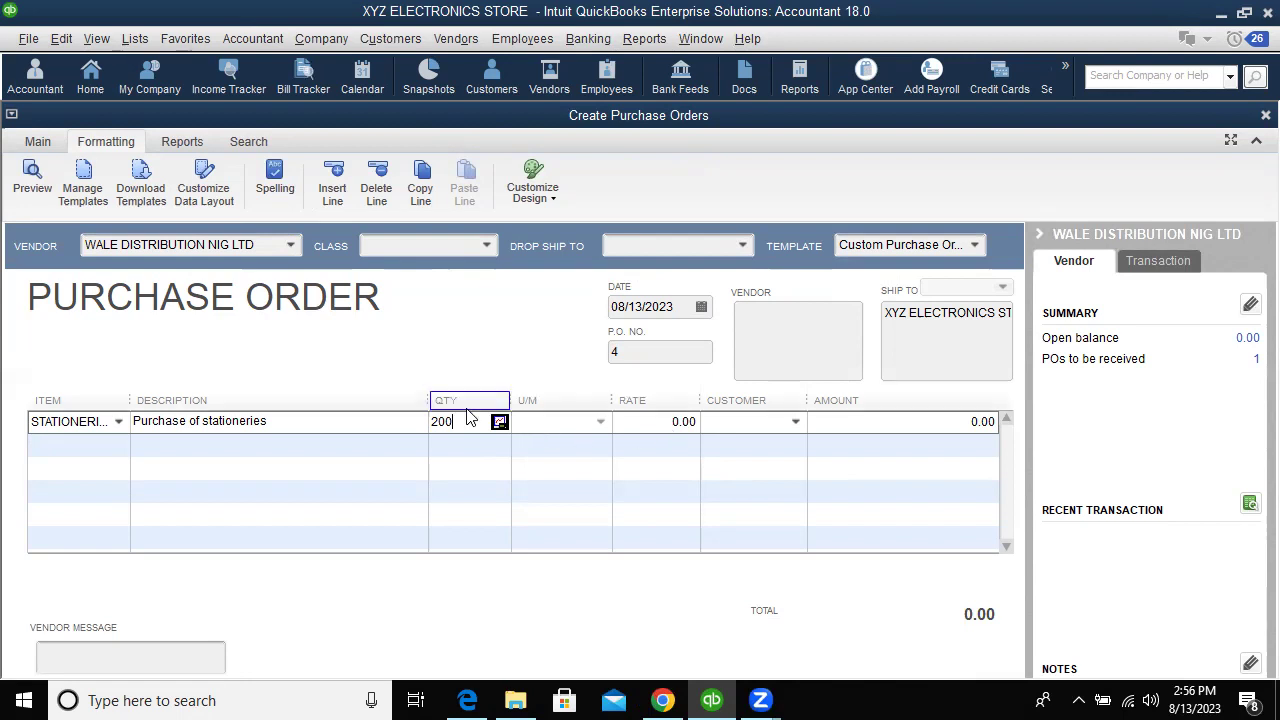
{"action": "left_click", "coordinate": [670, 423]}
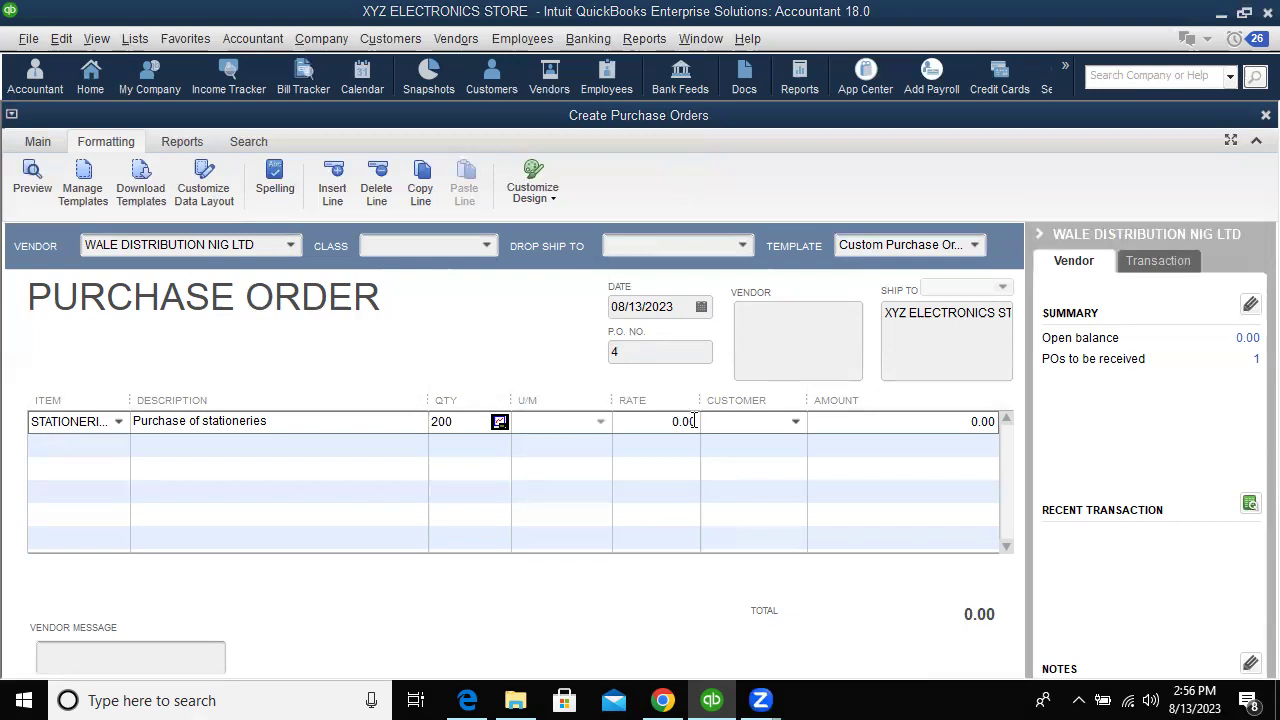
{"action": "left_click_drag", "start_coordinate": [668, 421], "coordinate": [703, 421]}
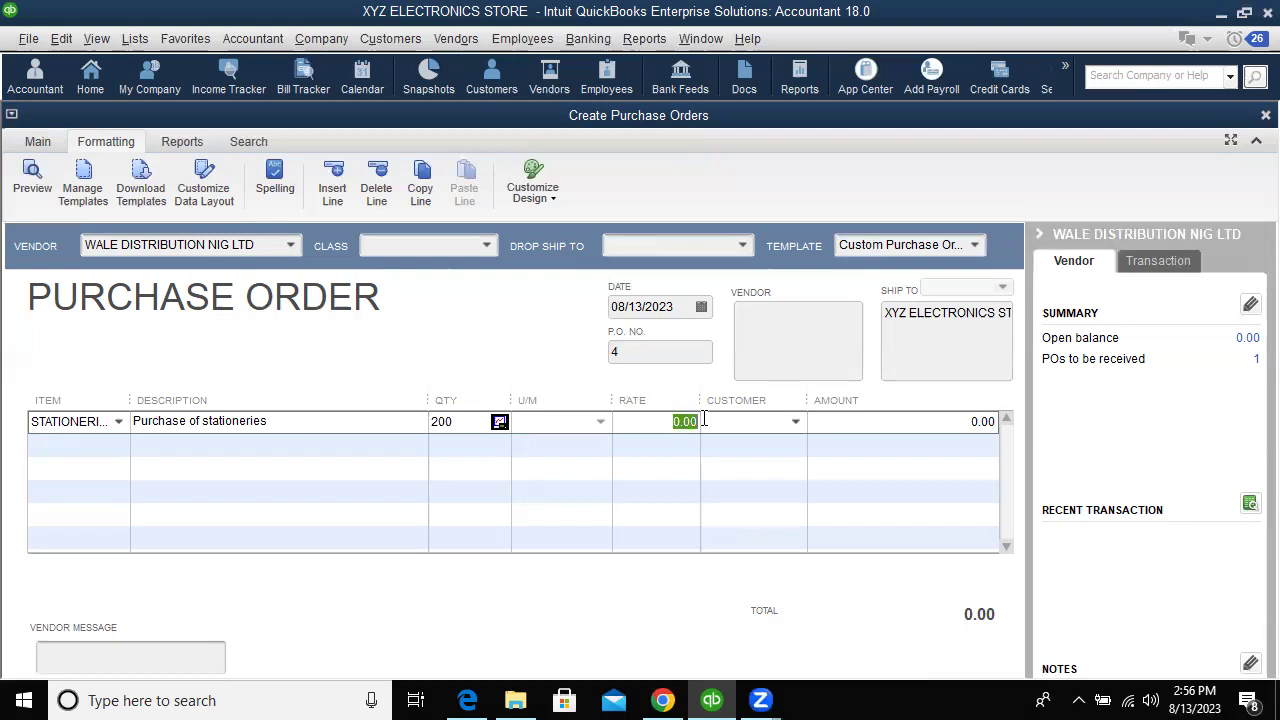
{"action": "type", "text": "500"}
{"action": "left_click", "coordinate": [728, 455]}
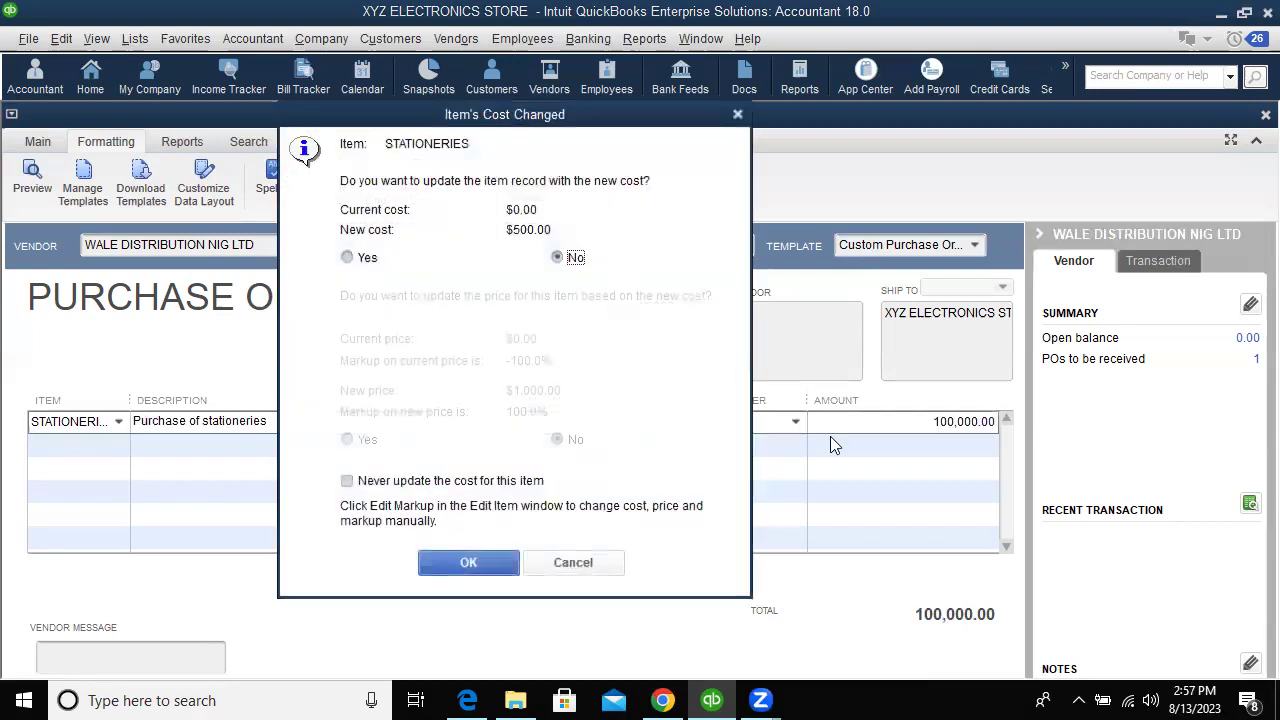
Decline updating the STATIONERIES item record with the new cost and return to the purchase order
{"action": "left_click", "coordinate": [651, 85]}
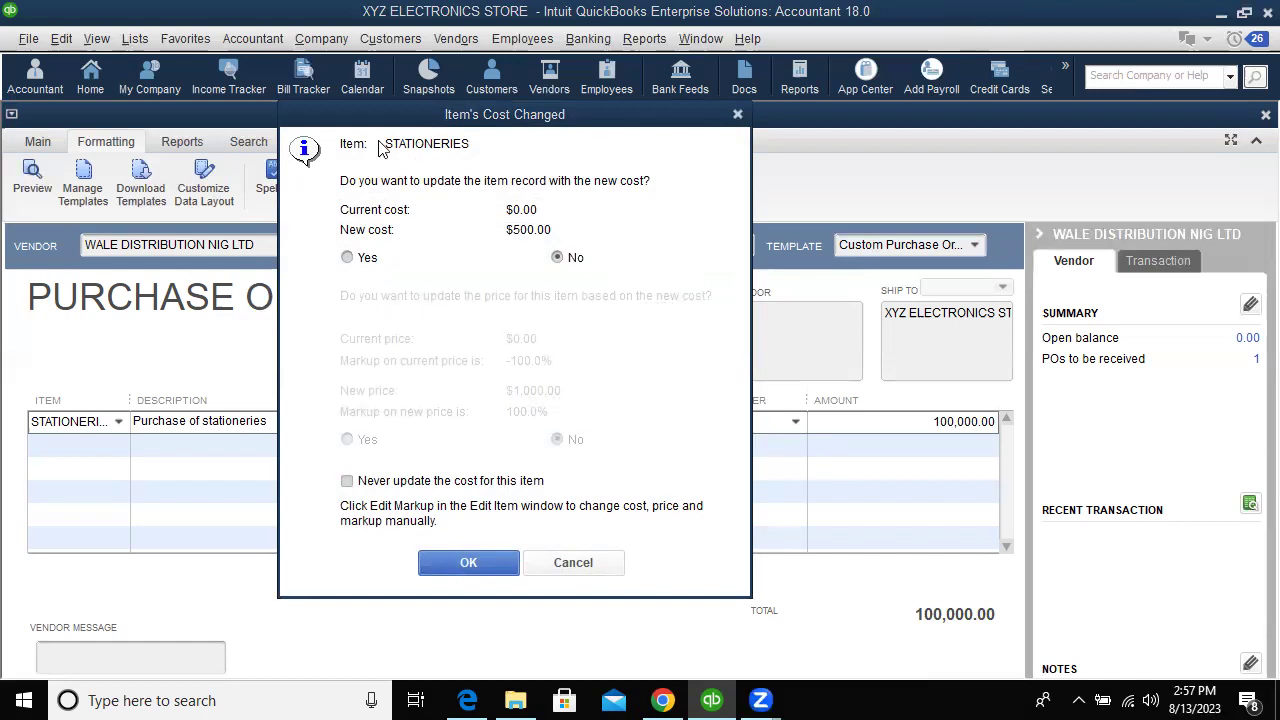
{"action": "left_click", "coordinate": [444, 121]}
{"action": "left_click_drag", "start_coordinate": [444, 118], "coordinate": [444, 124]}
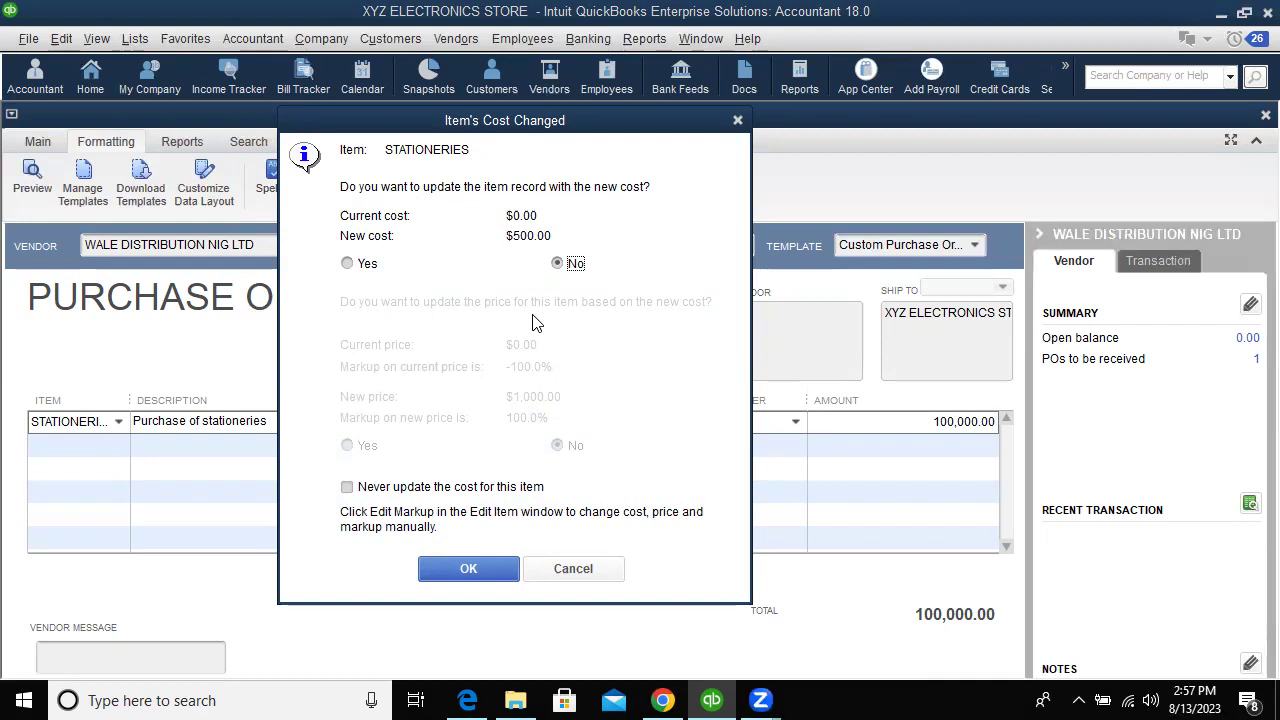
{"action": "left_click", "coordinate": [469, 570]}
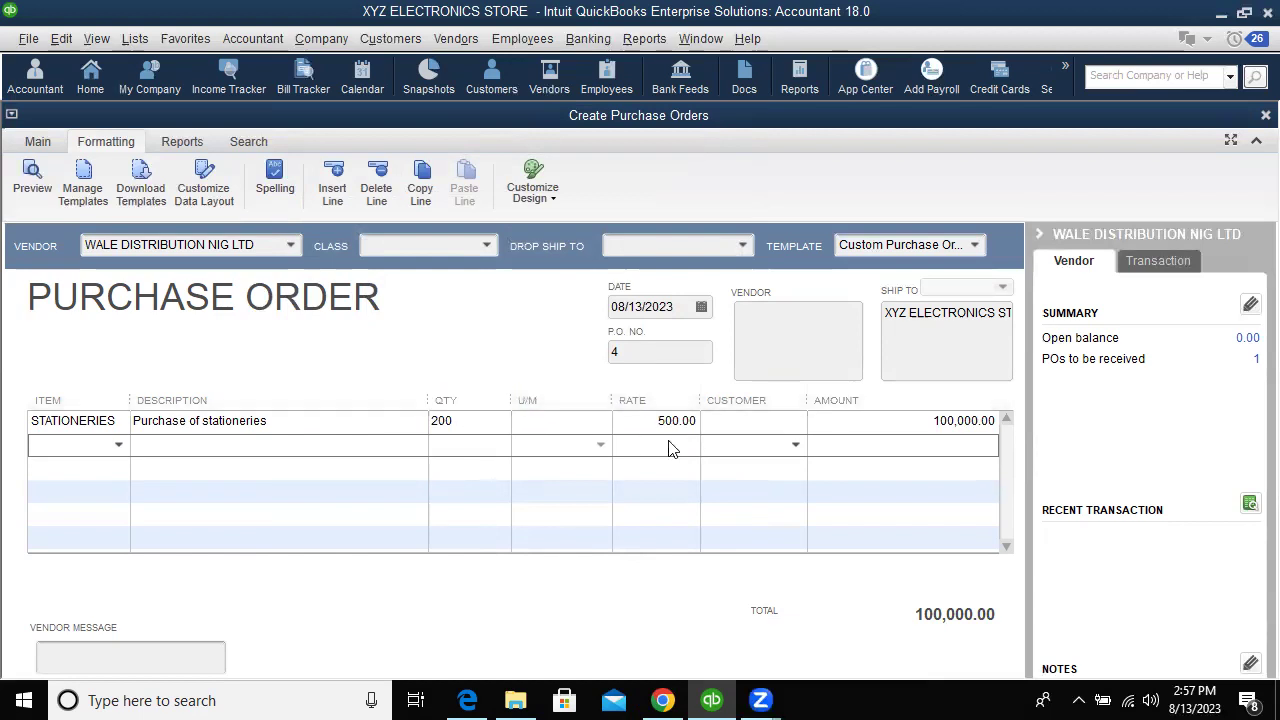
Add the HISENSE TV item to the second order line with a quantity of 3
{"action": "left_click", "coordinate": [119, 445]}
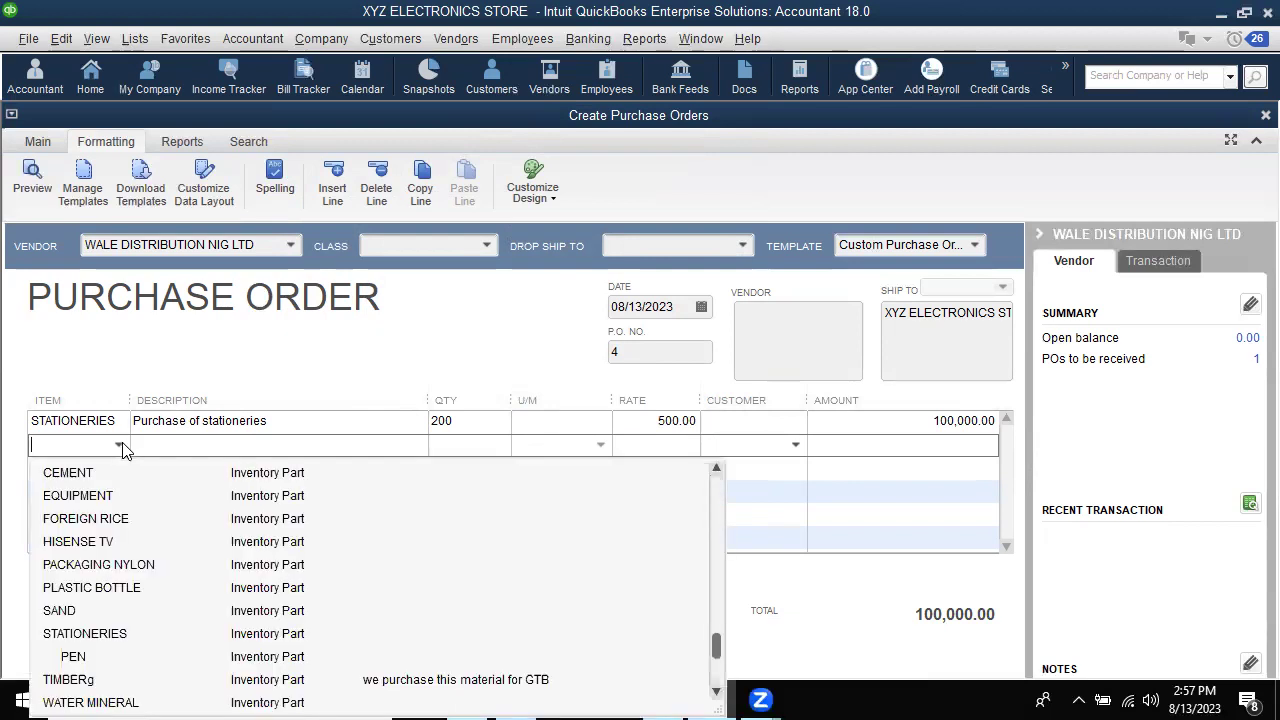
{"action": "mouse_move", "coordinate": [718, 649]}
{"action": "left_mouse_down"}
{"action": "mouse_move", "coordinate": [718, 670]}
{"action": "mouse_move", "coordinate": [719, 647]}
{"action": "left_mouse_up"}
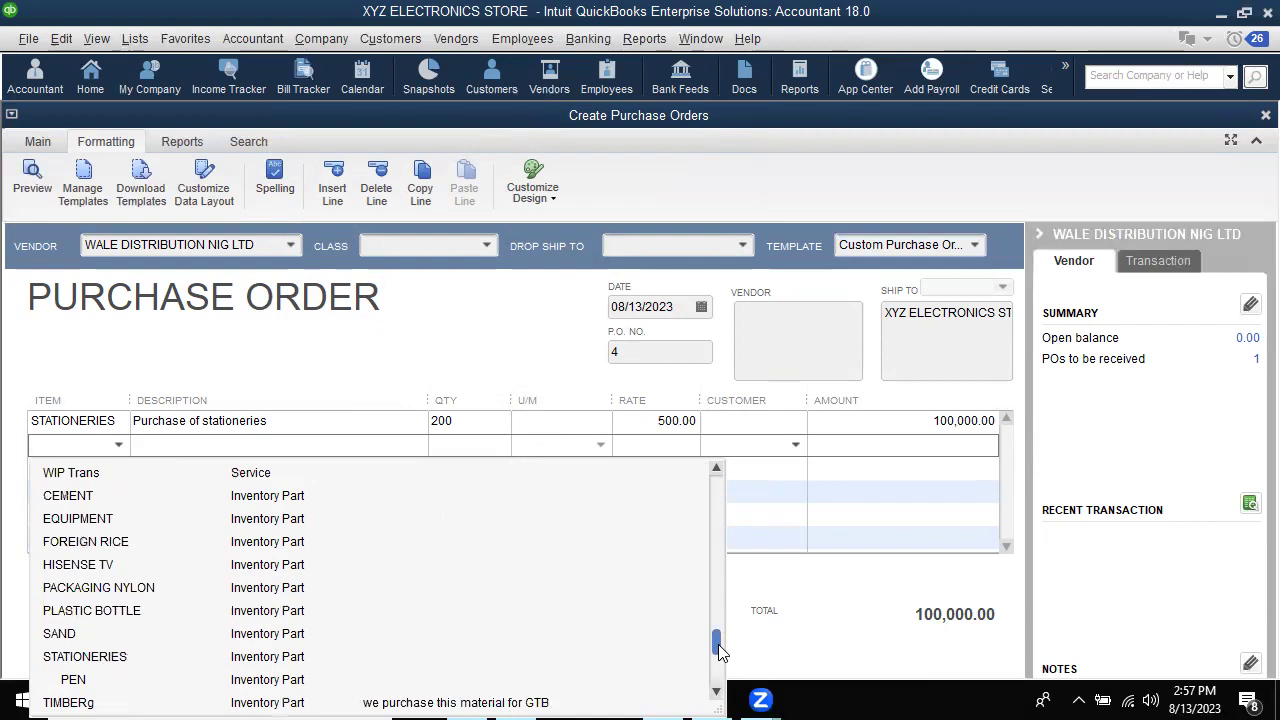
{"action": "left_click", "coordinate": [127, 569]}
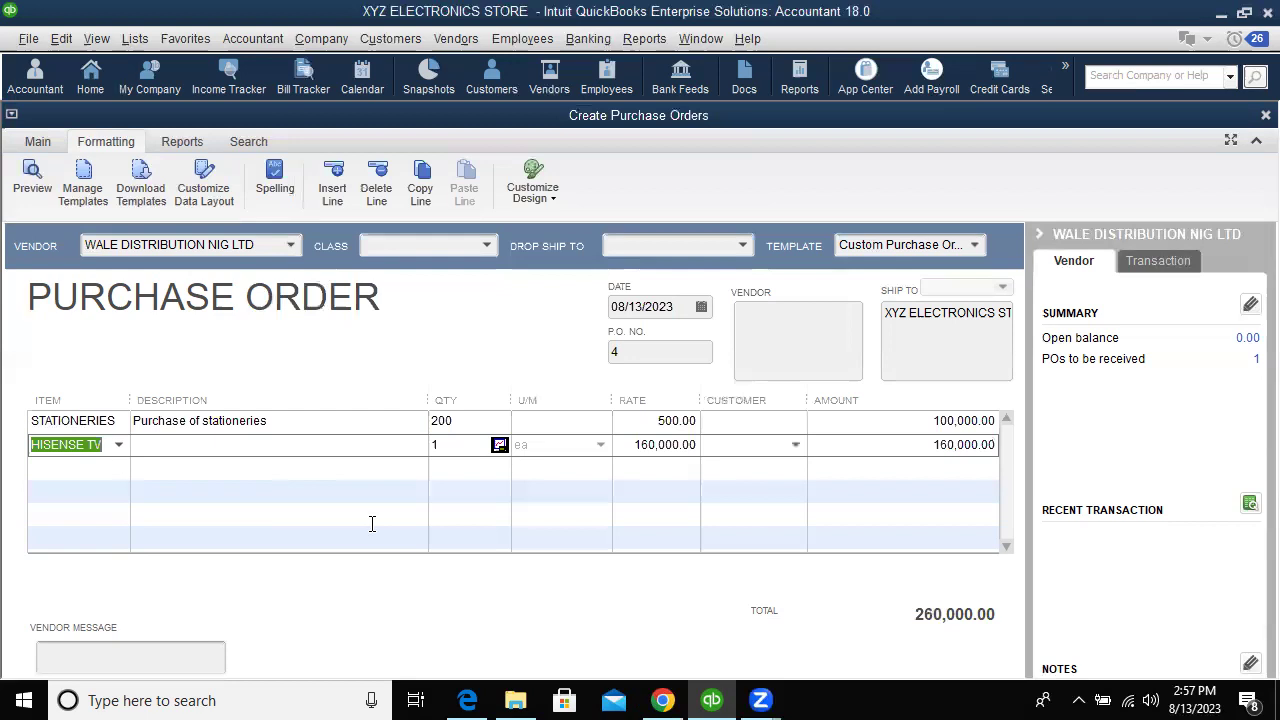
{"action": "left_click", "coordinate": [441, 446]}
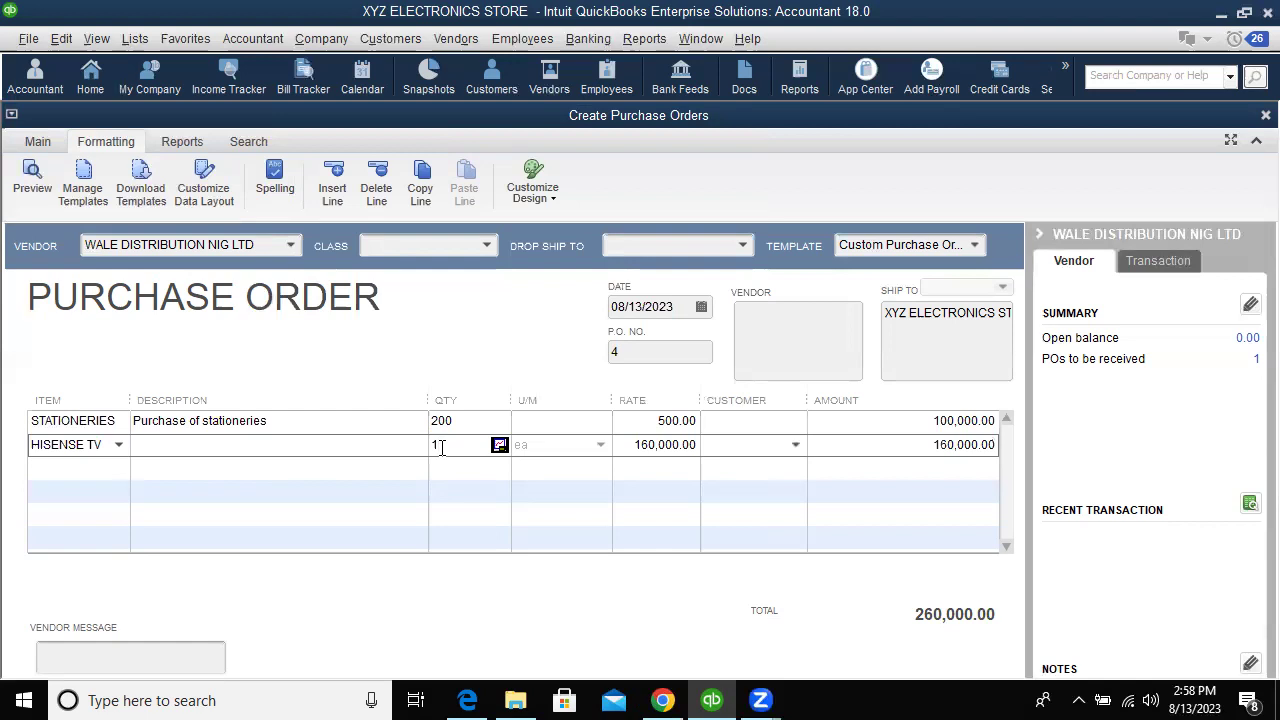
{"action": "key", "text": "BackSpace"}
{"action": "type", "text": "3"}
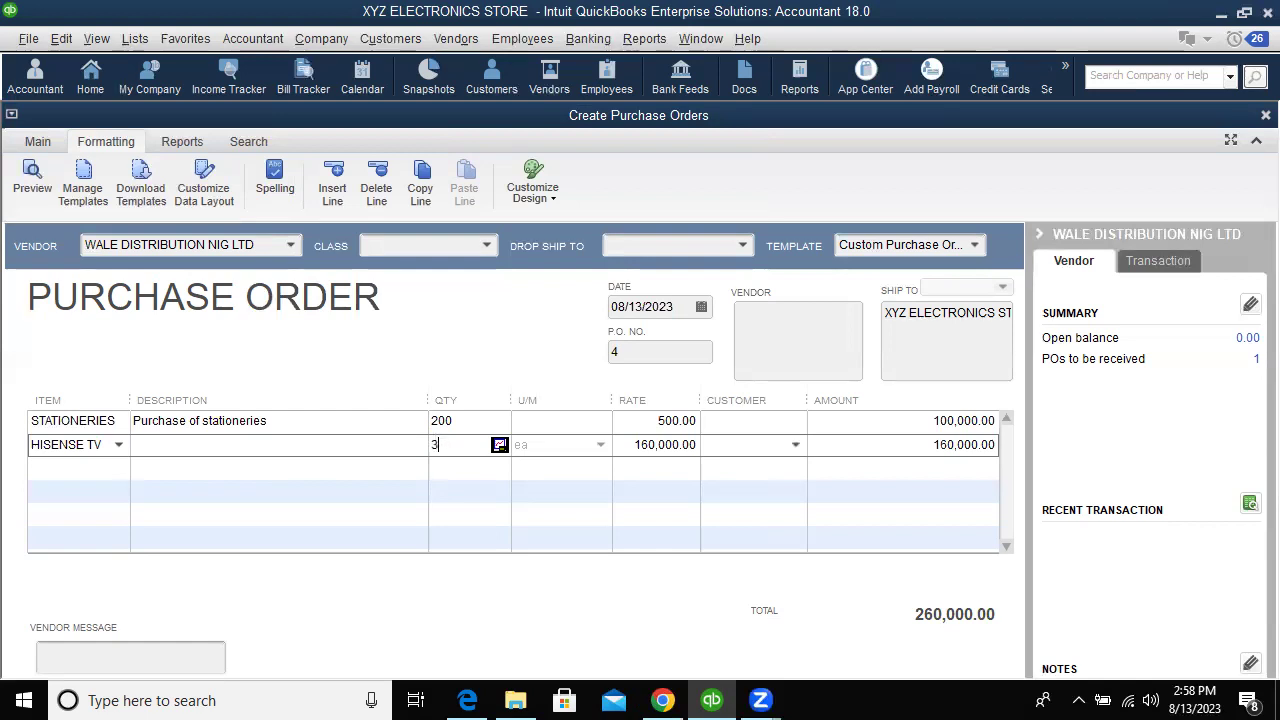
{"action": "left_click", "coordinate": [508, 470]}
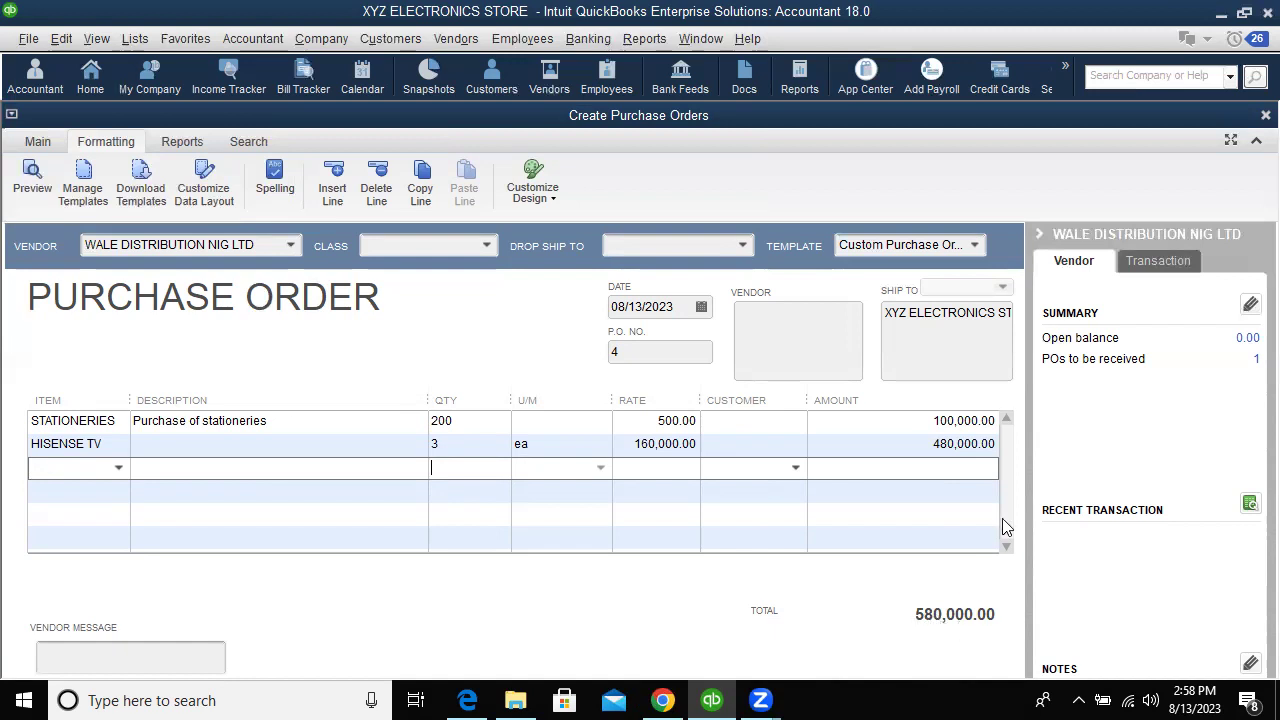
Examine the purchase order's email, print and save options and the available Accountant commands
{"action": "left_click", "coordinate": [37, 145]}
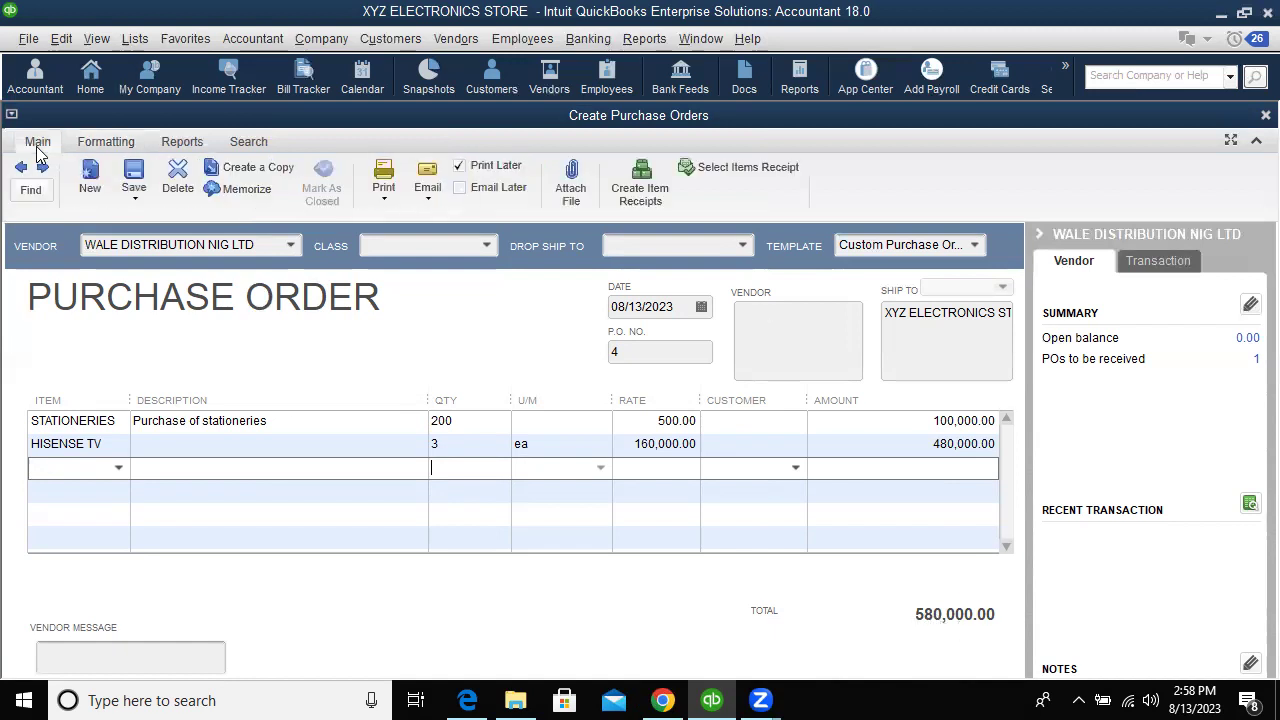
{"action": "left_click", "coordinate": [430, 196]}
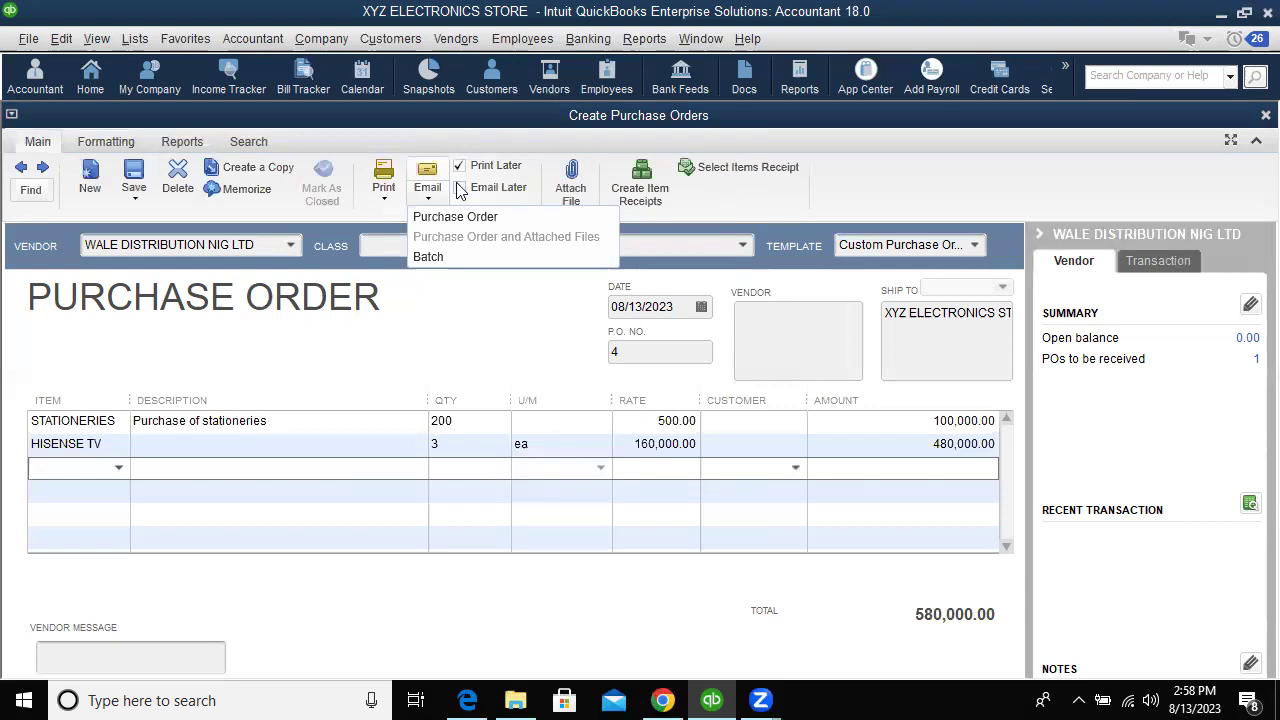
{"action": "left_click", "coordinate": [388, 190]}
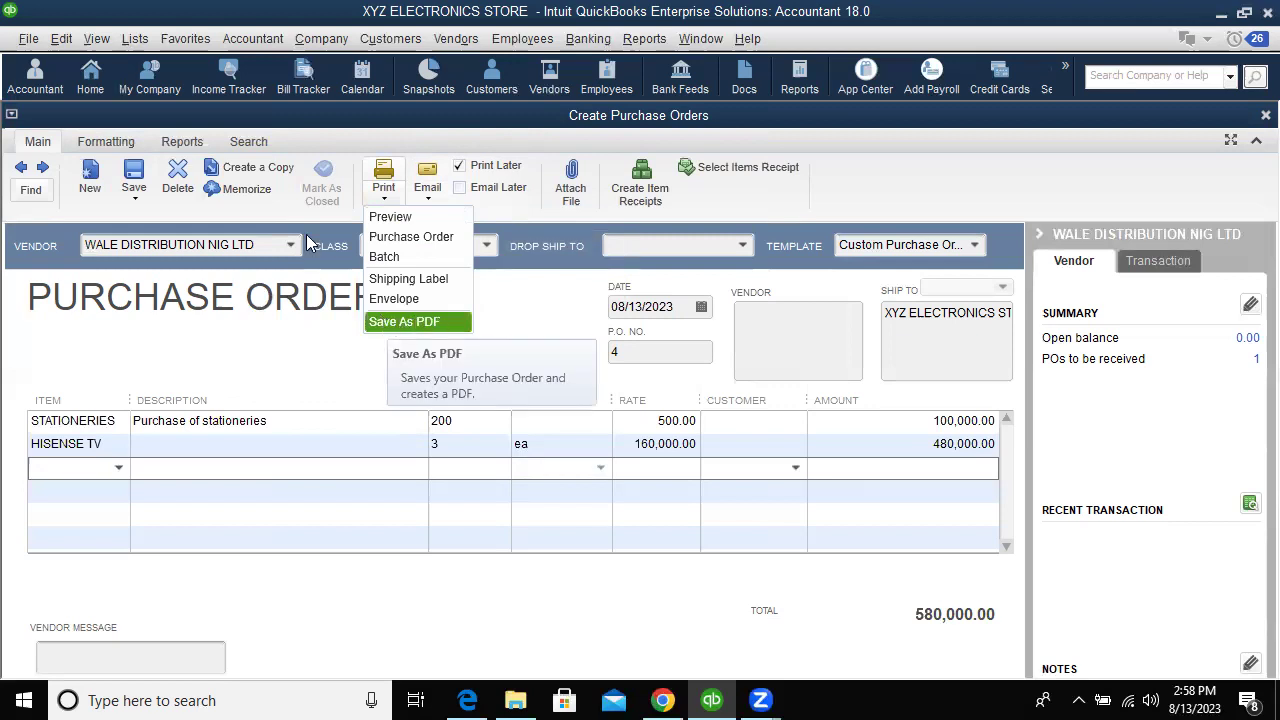
{"action": "left_click", "coordinate": [137, 198]}
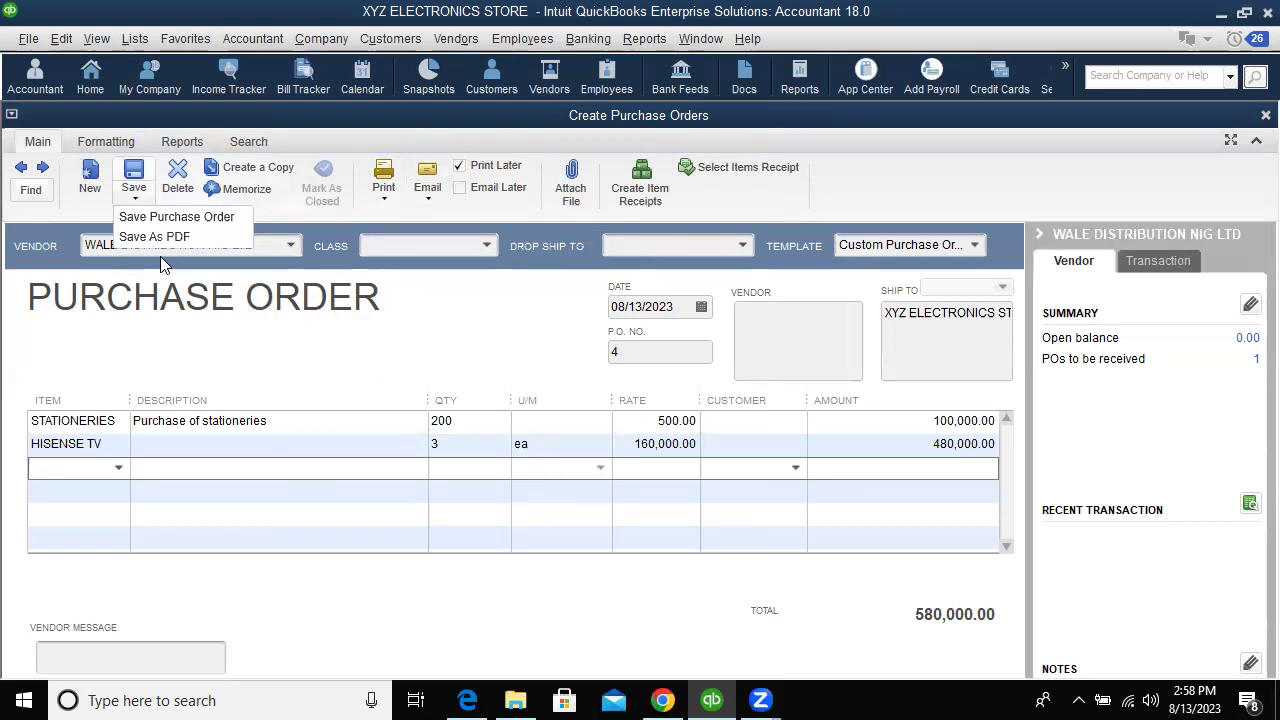
{"action": "left_click", "coordinate": [117, 309]}
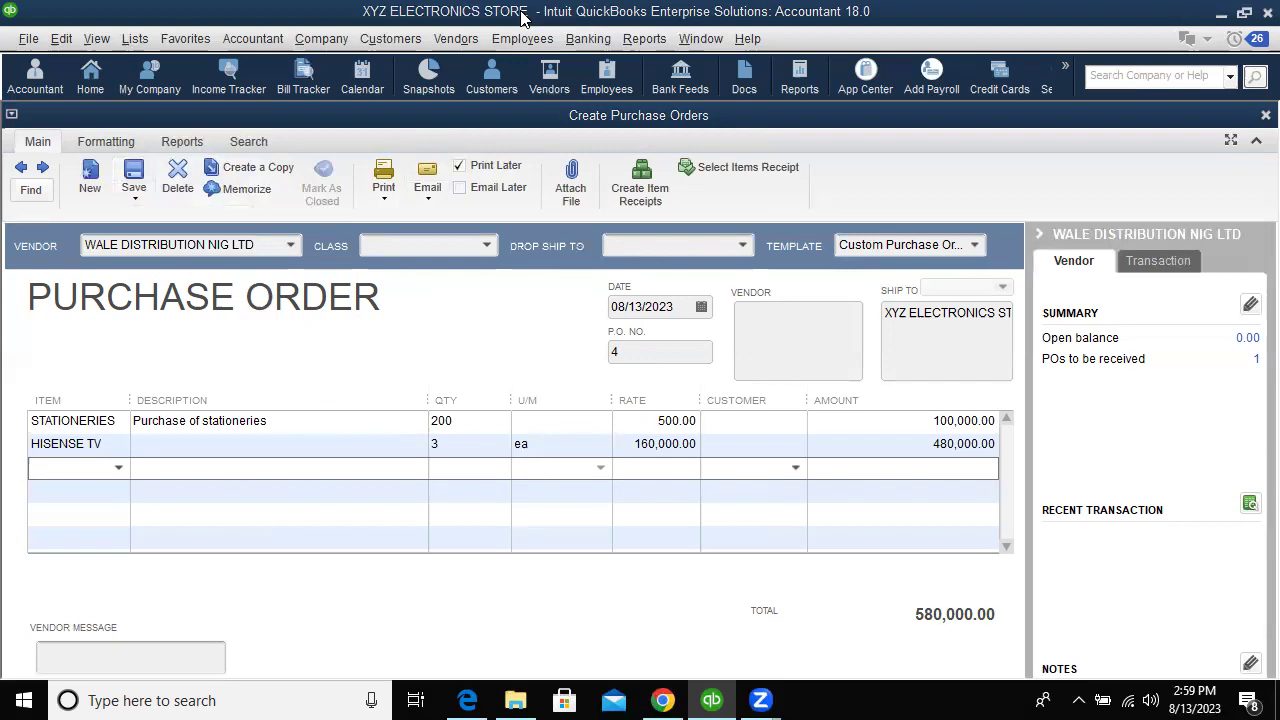
{"action": "left_click", "coordinate": [254, 42]}
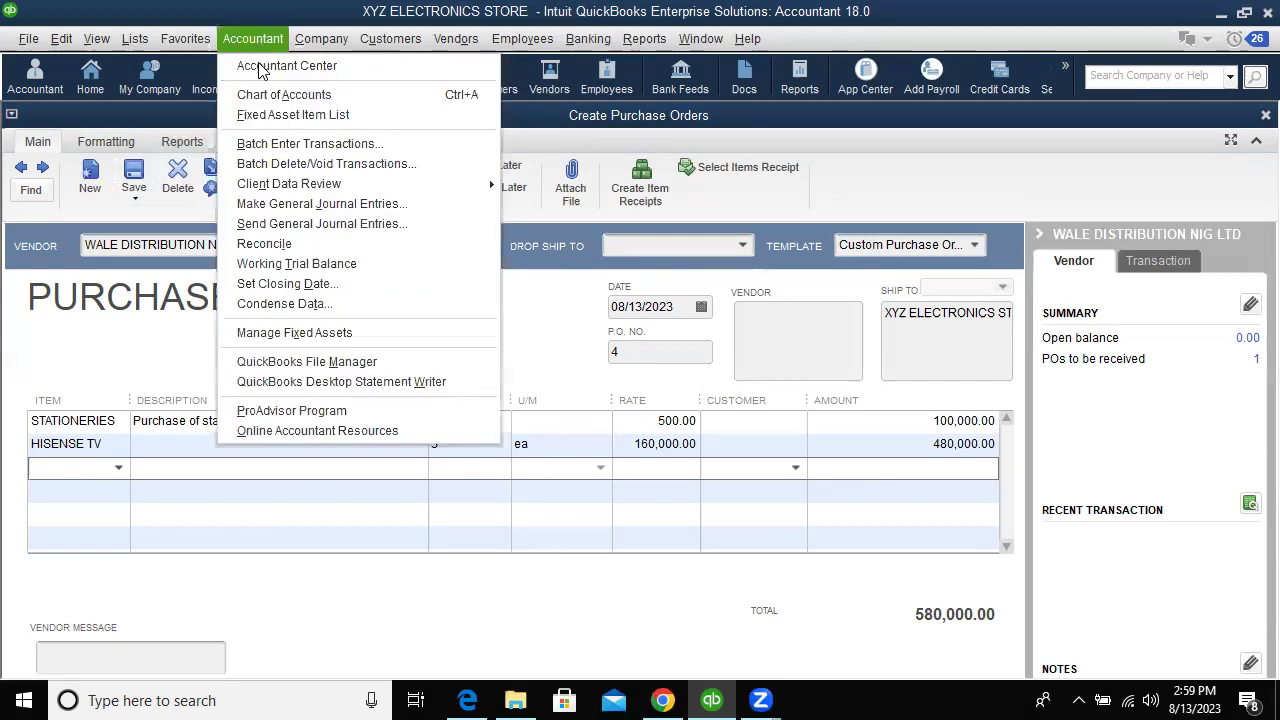
{"action": "left_click", "coordinate": [145, 352]}
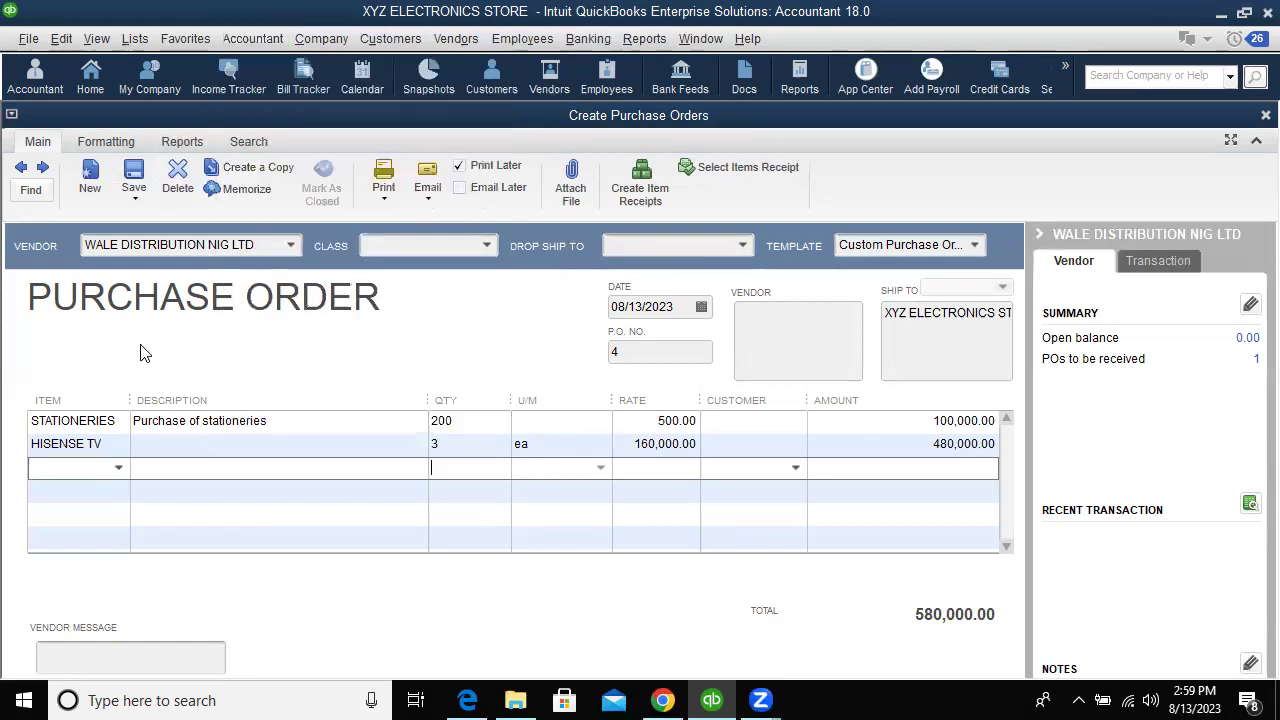
{"action": "left_click", "coordinate": [264, 46]}
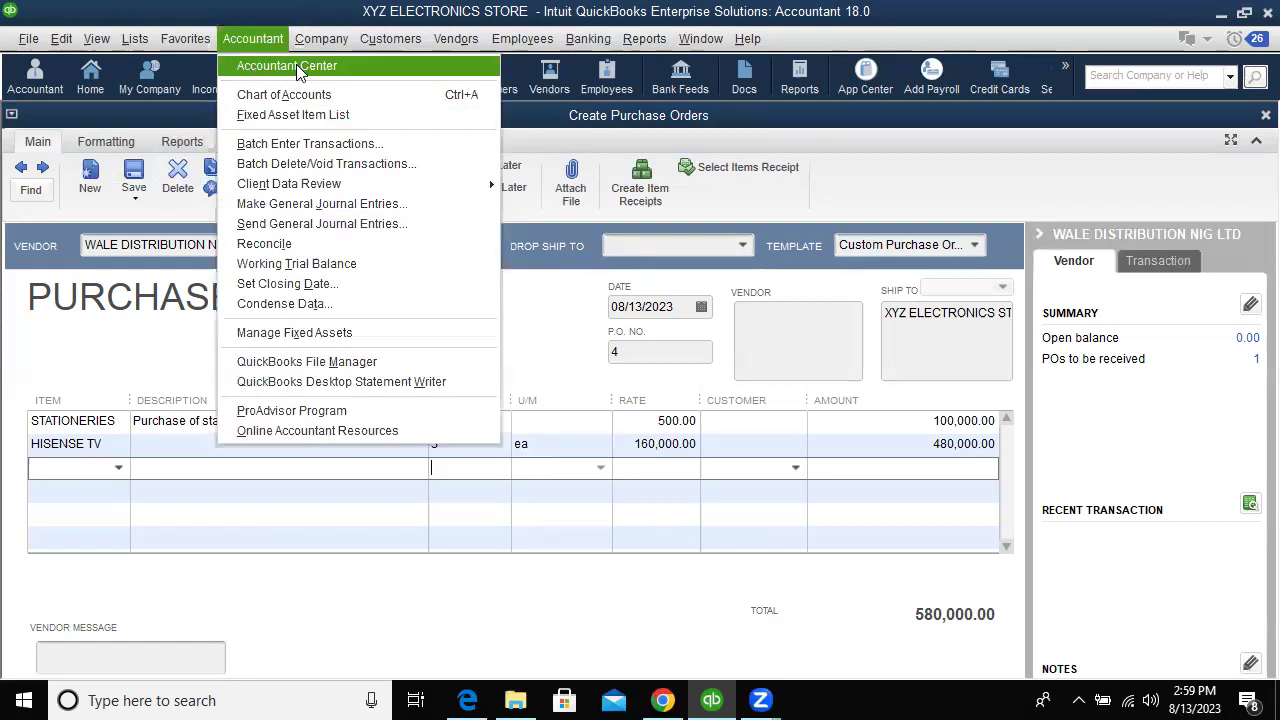
{"action": "left_click", "coordinate": [158, 308]}
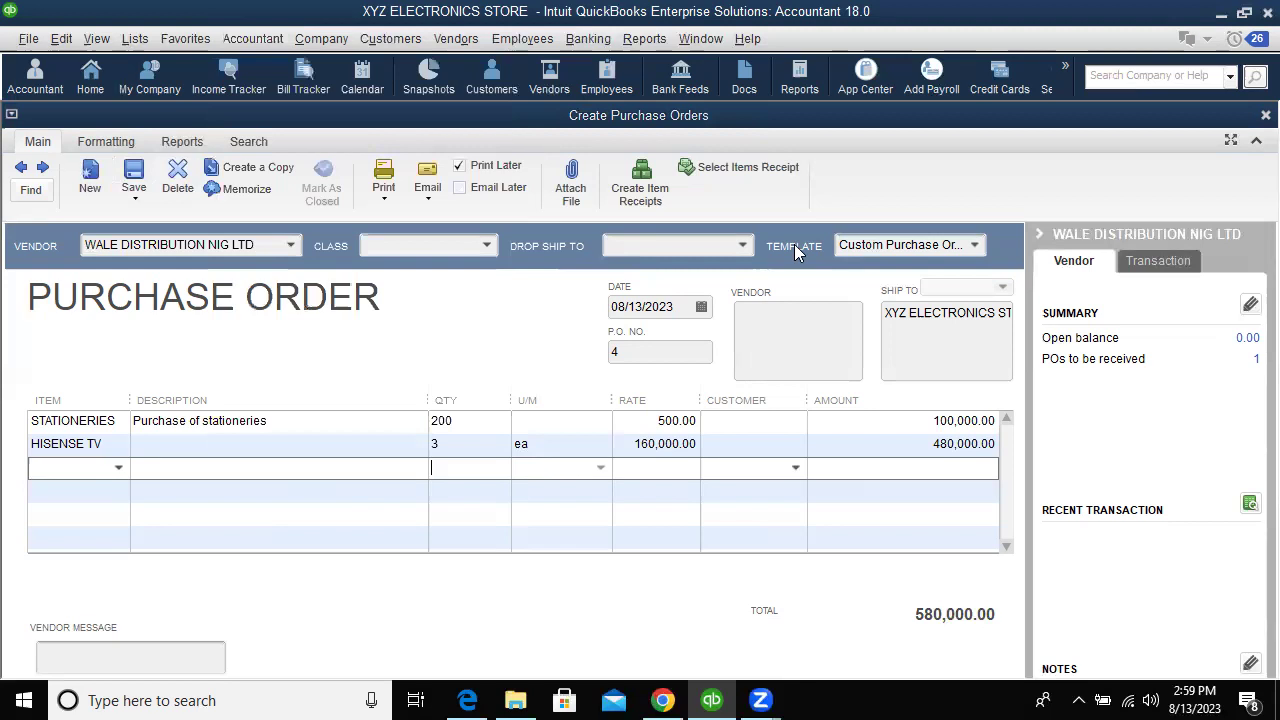
Try memorizing the purchase order as an automated transaction entry with 08/21/2023 as the next date
{"action": "left_click", "coordinate": [236, 193]}
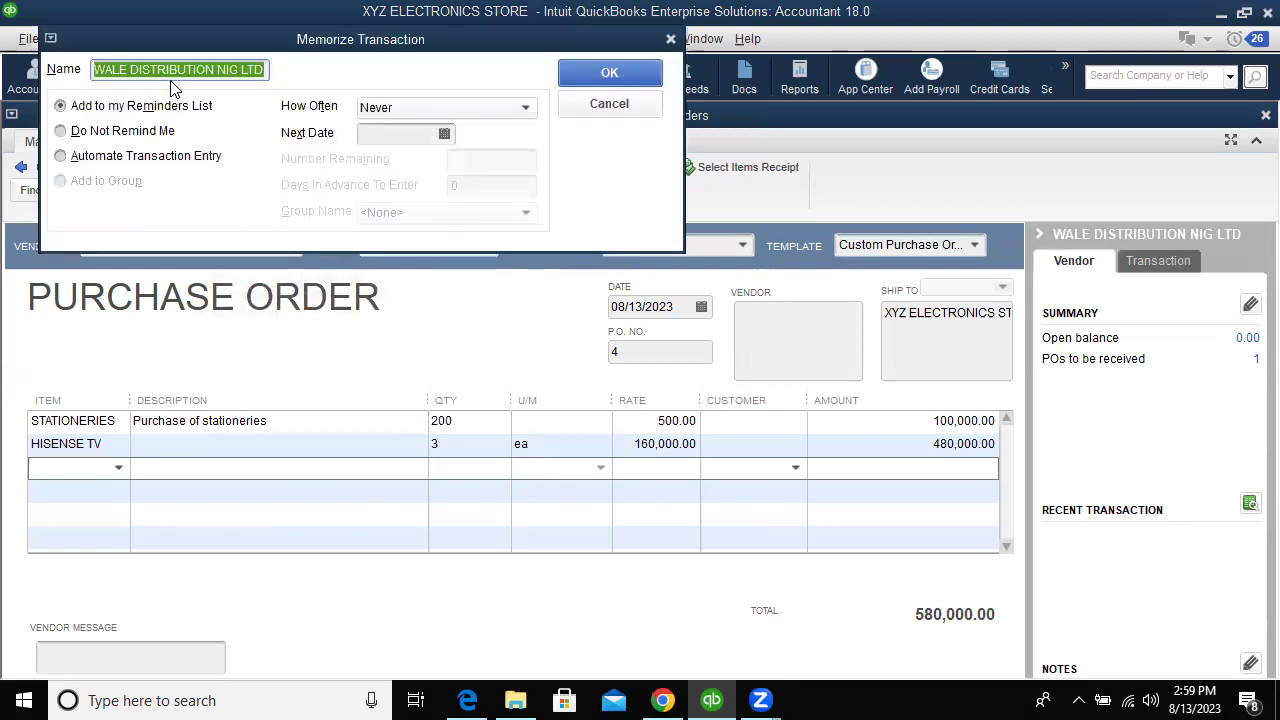
{"action": "left_click", "coordinate": [100, 158]}
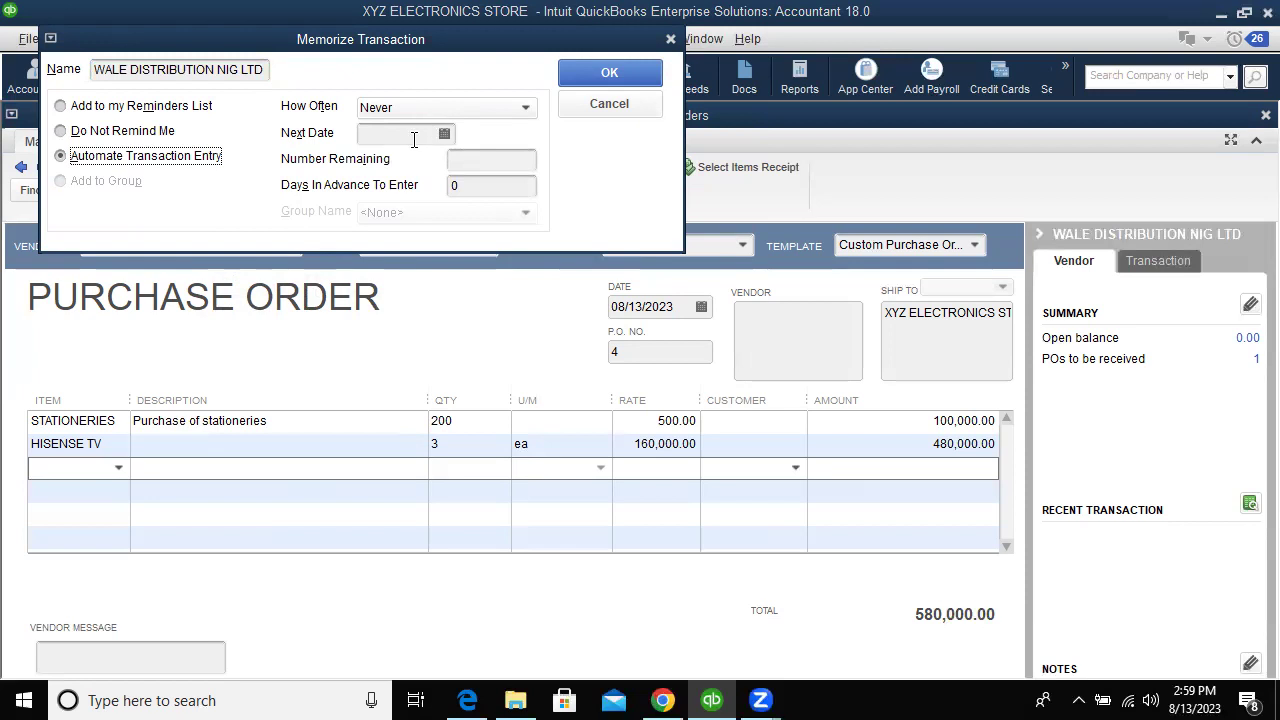
{"action": "left_click", "coordinate": [175, 110]}
{"action": "left_click", "coordinate": [150, 158]}
{"action": "left_click", "coordinate": [442, 132]}
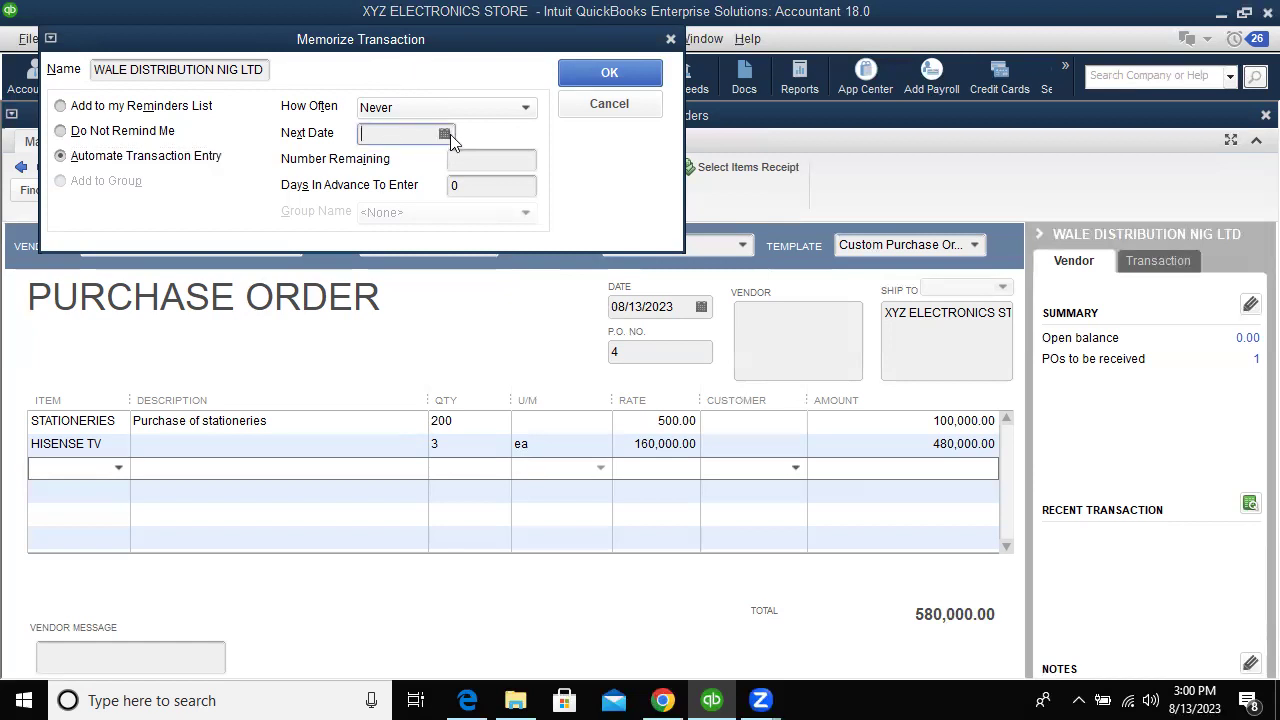
{"action": "left_click", "coordinate": [444, 133]}
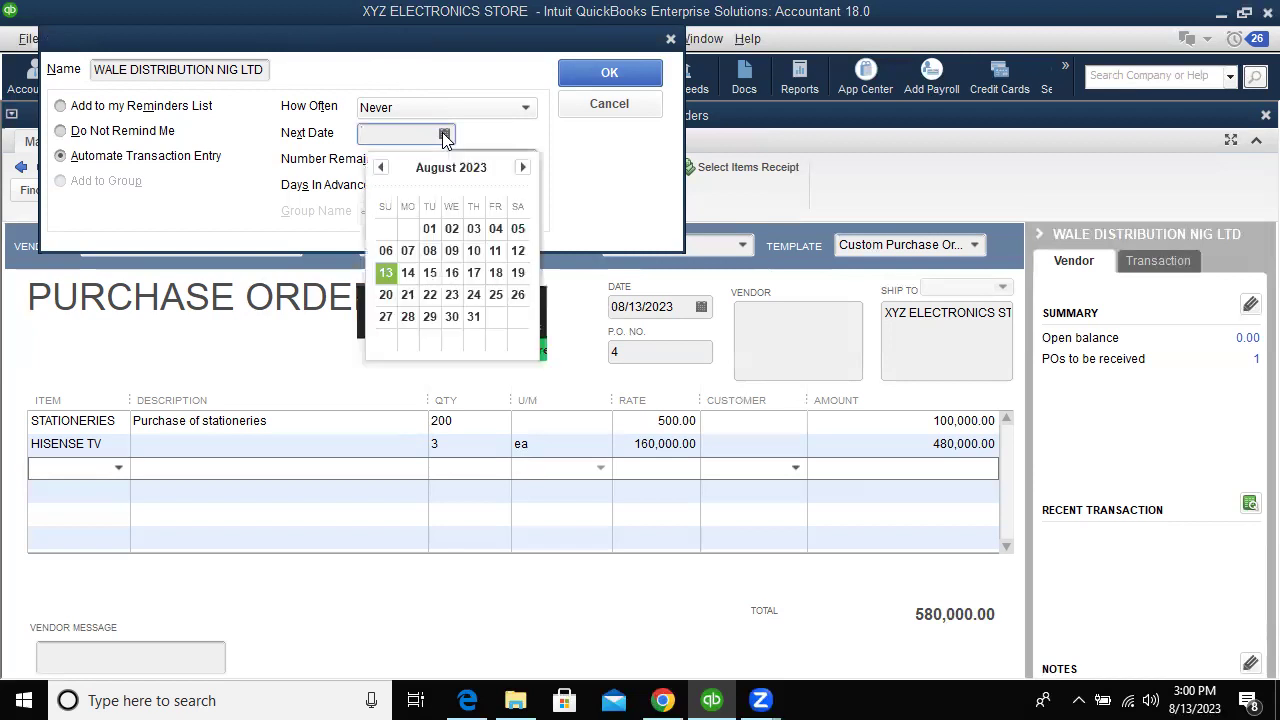
{"action": "left_click", "coordinate": [407, 295]}
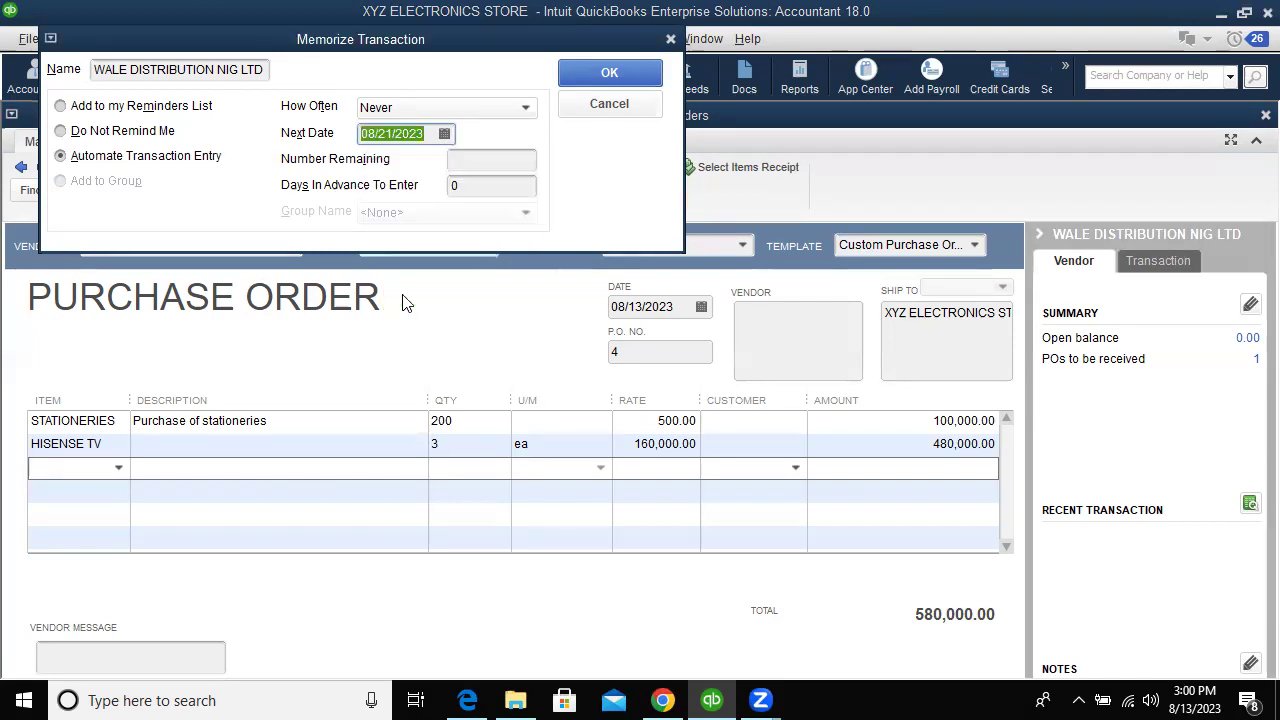
{"action": "left_click", "coordinate": [471, 165]}
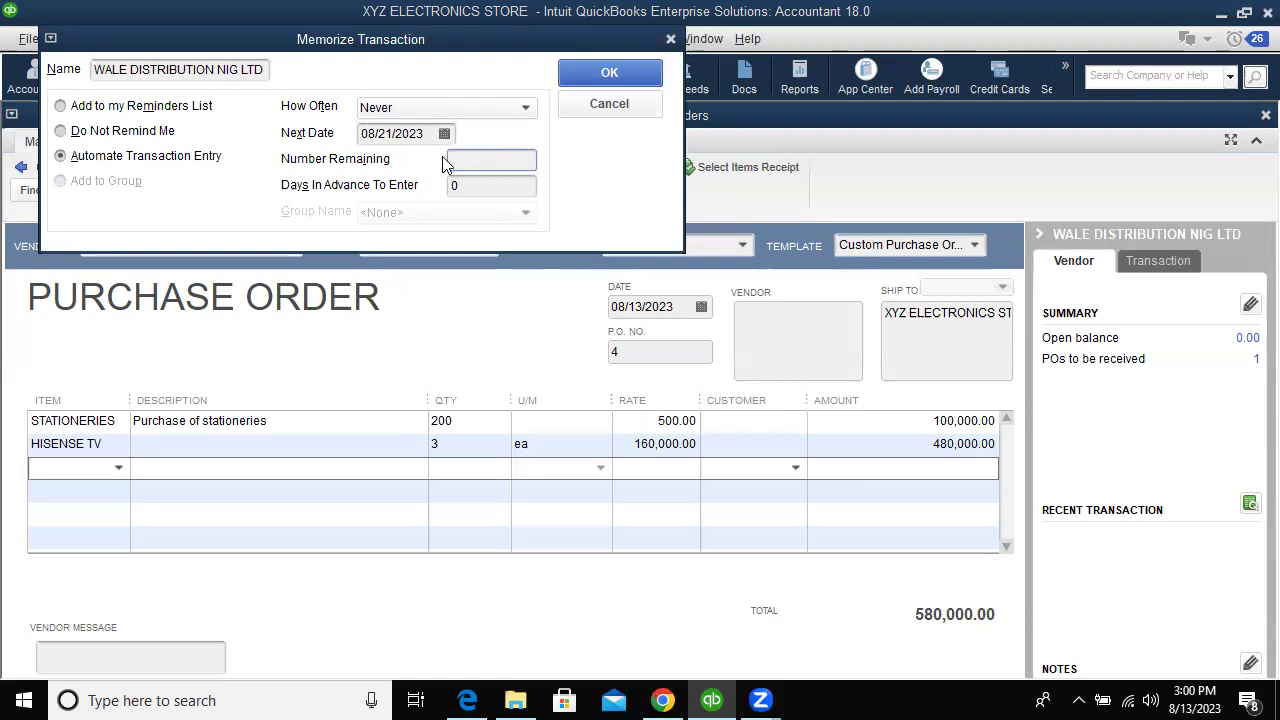
Try the Daily, Weekly, Twice a month, Monthly and Annually frequencies for the memorized transaction, and close the dialog without memorizing it
{"action": "left_click", "coordinate": [525, 109]}
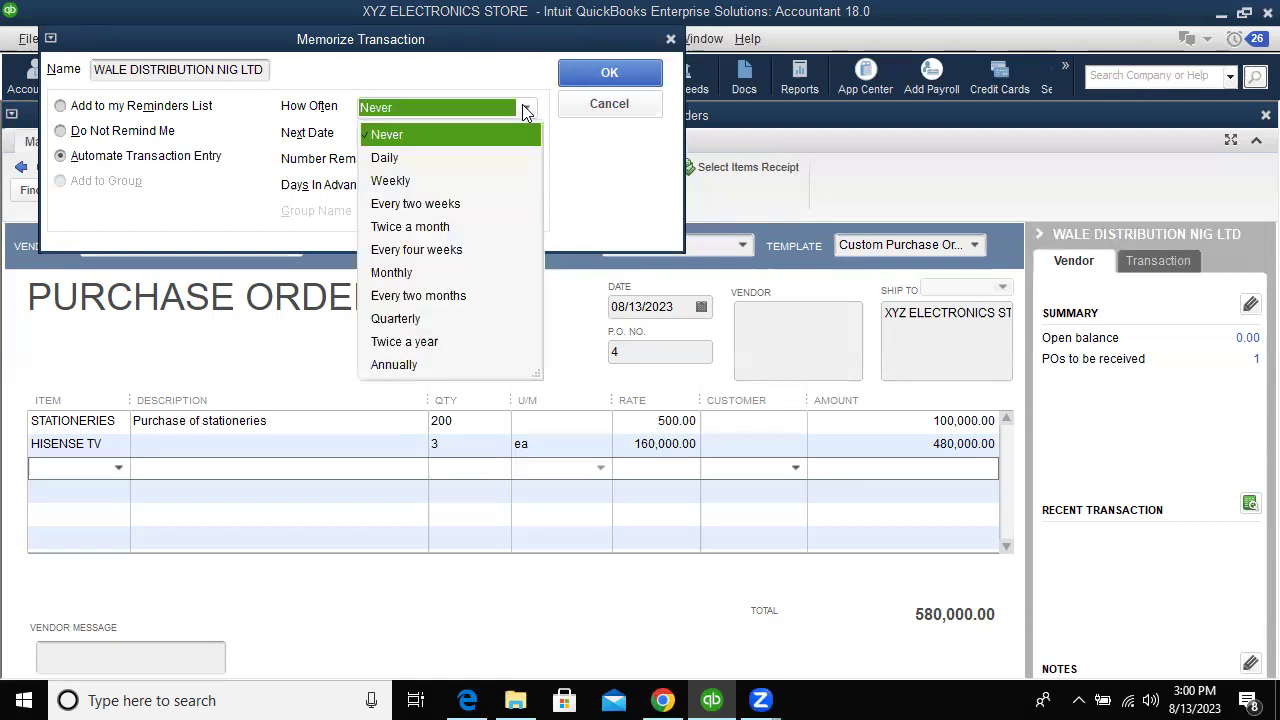
{"action": "left_click", "coordinate": [388, 160]}
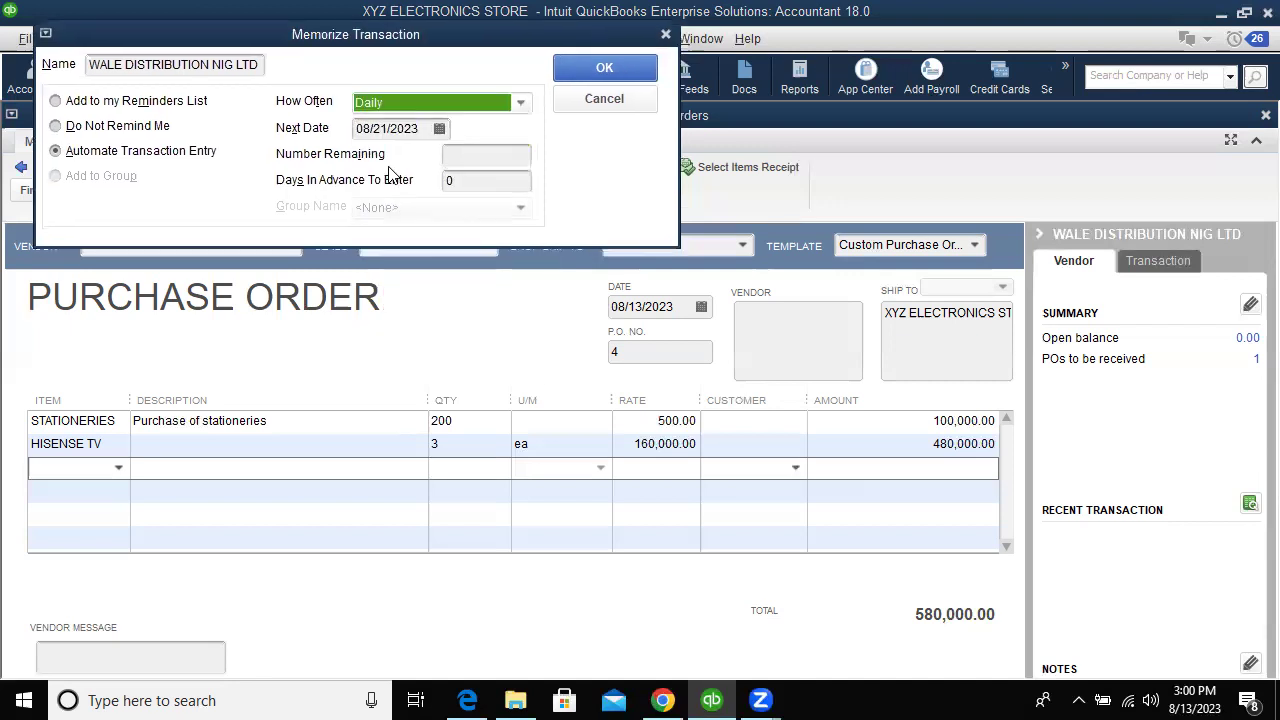
{"action": "left_click", "coordinate": [522, 104]}
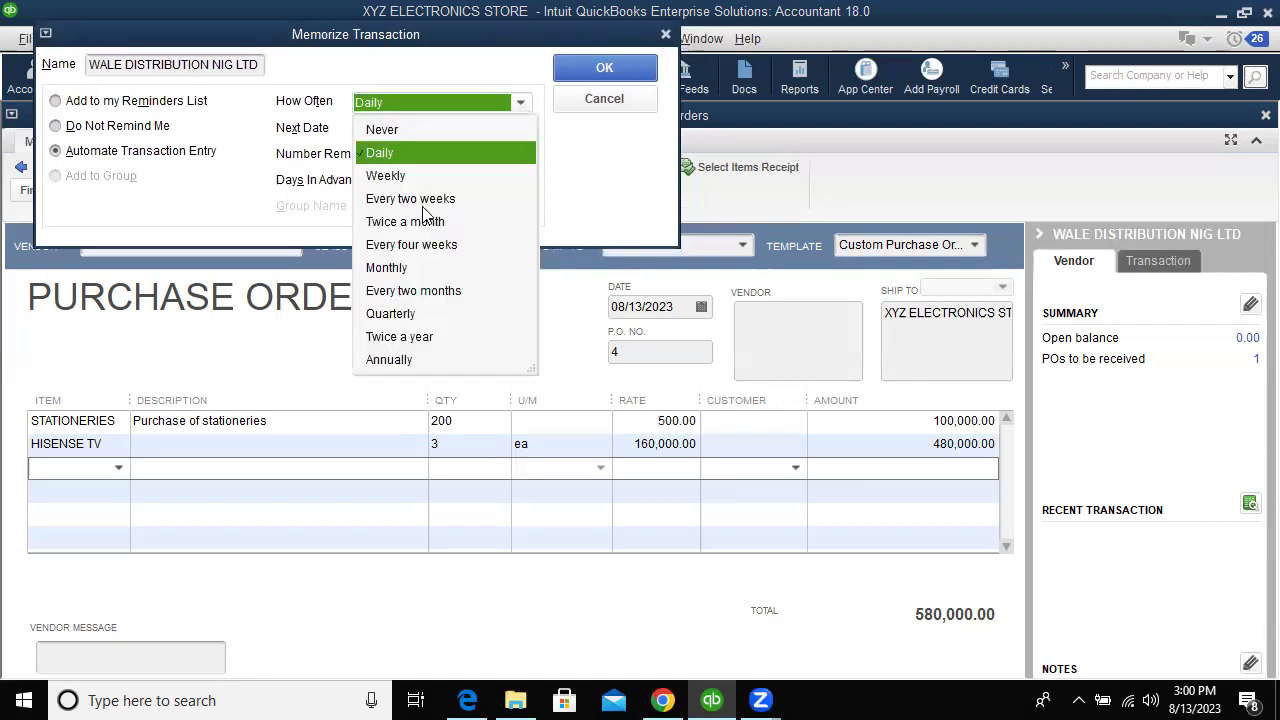
{"action": "left_click", "coordinate": [422, 178]}
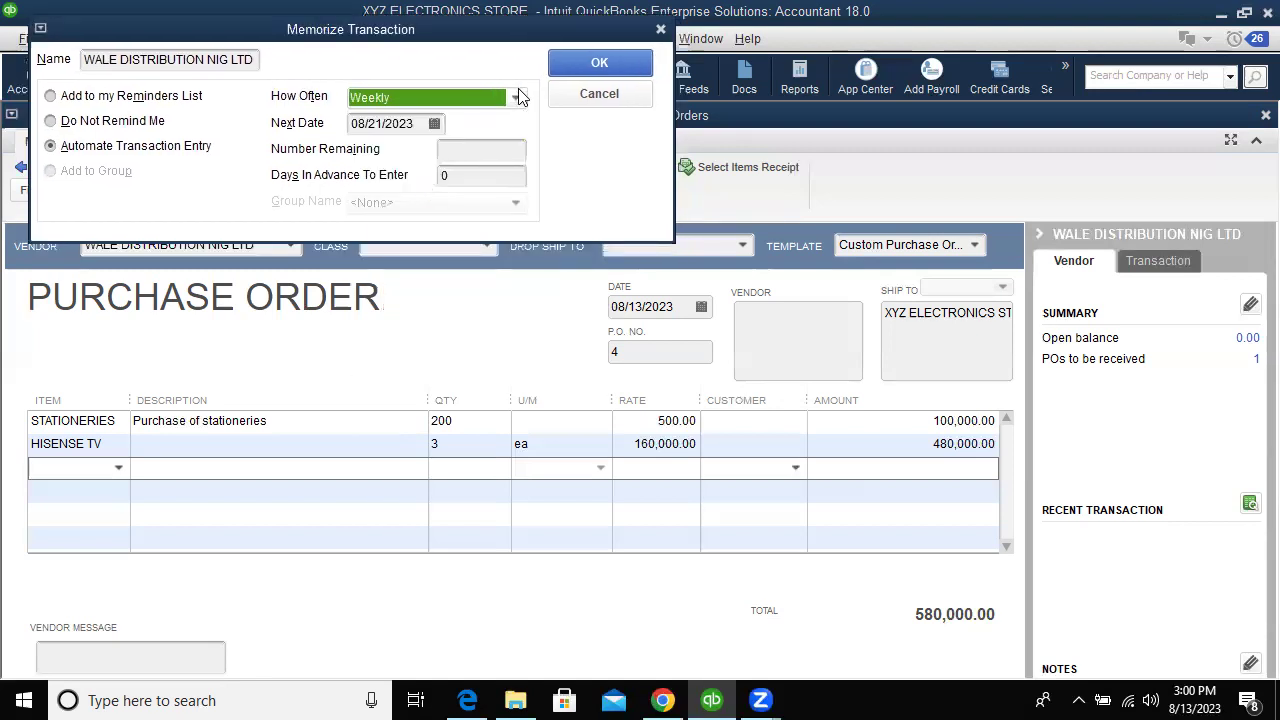
{"action": "left_click", "coordinate": [519, 97]}
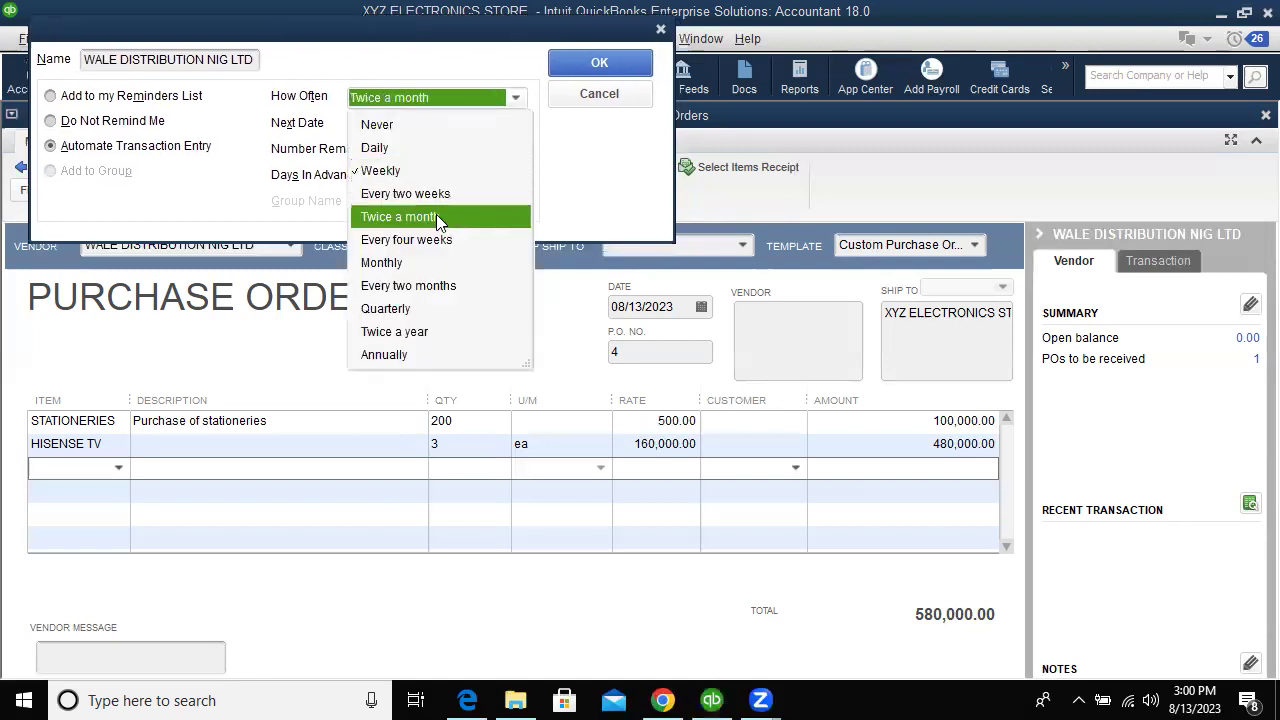
{"action": "left_click", "coordinate": [436, 214]}
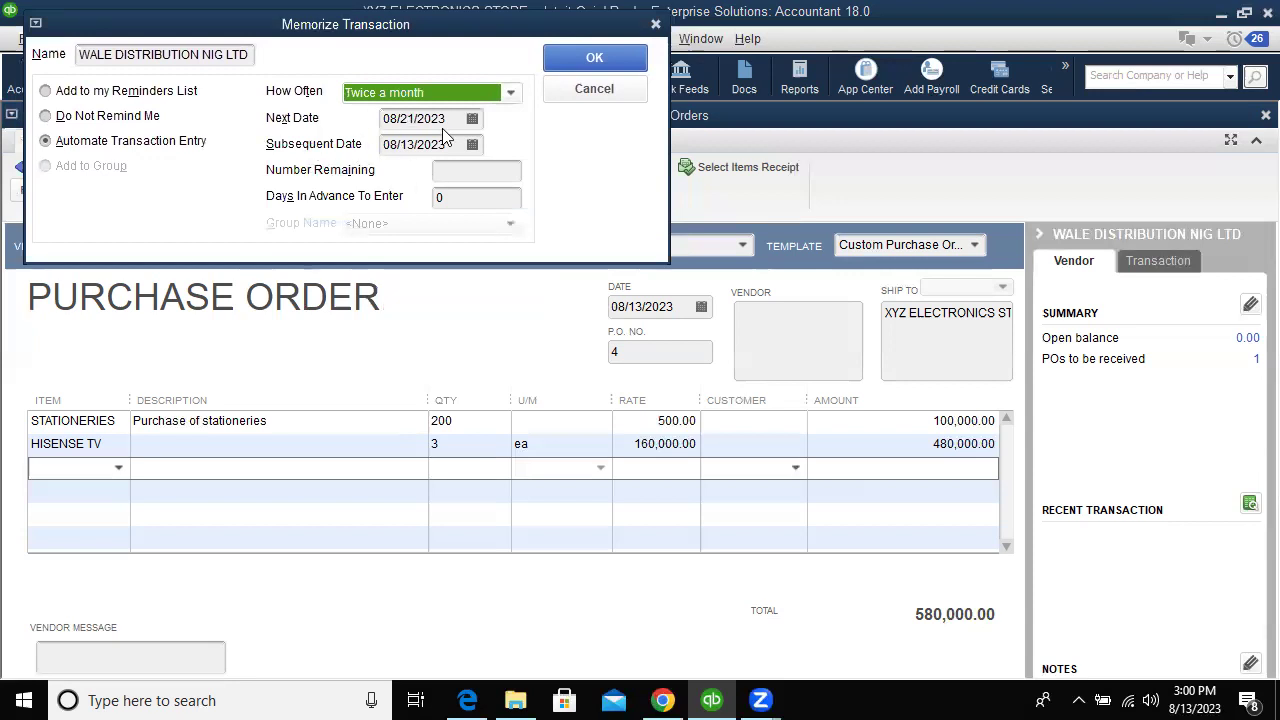
{"action": "left_click", "coordinate": [510, 98]}
{"action": "left_click", "coordinate": [404, 255]}
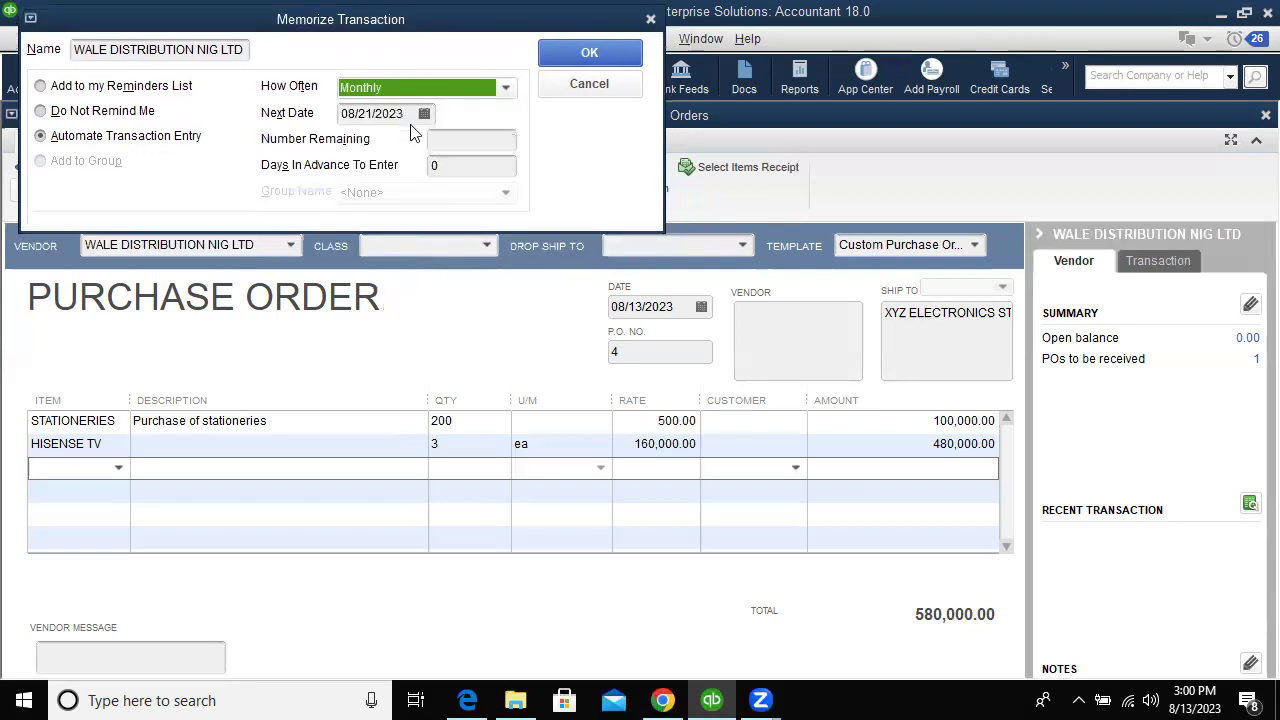
{"action": "left_click", "coordinate": [507, 89]}
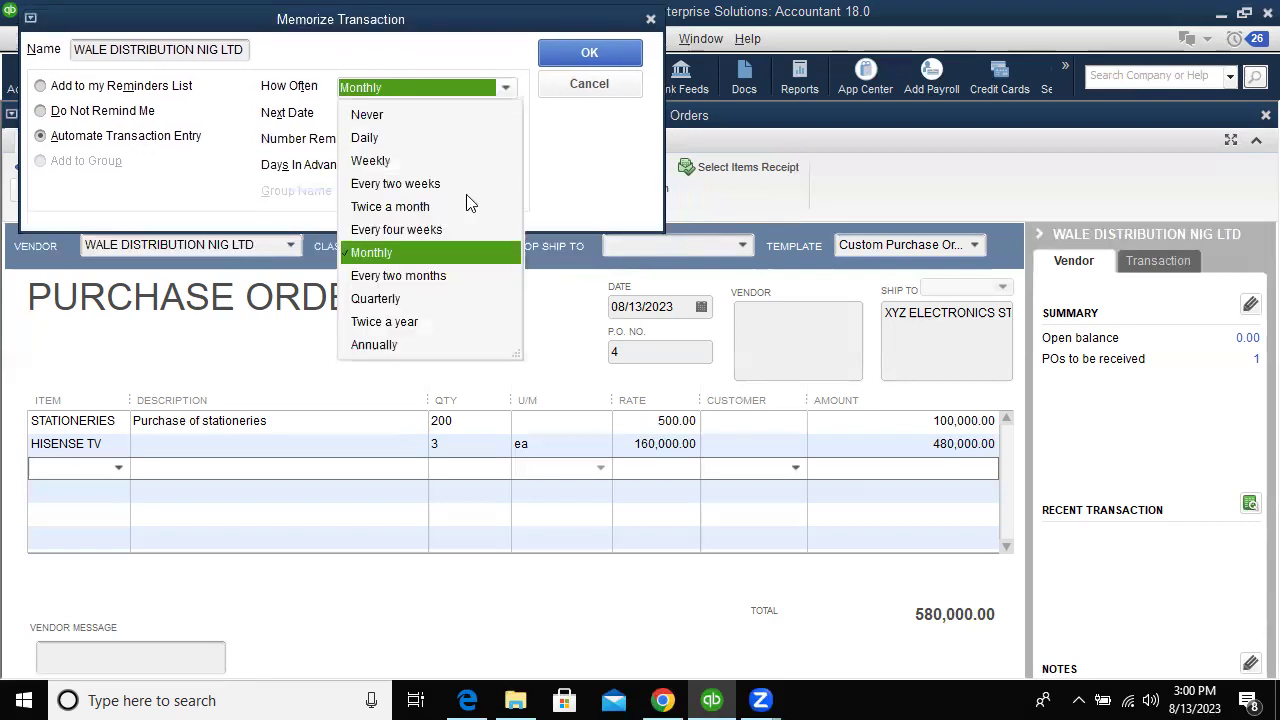
{"action": "left_click", "coordinate": [396, 347]}
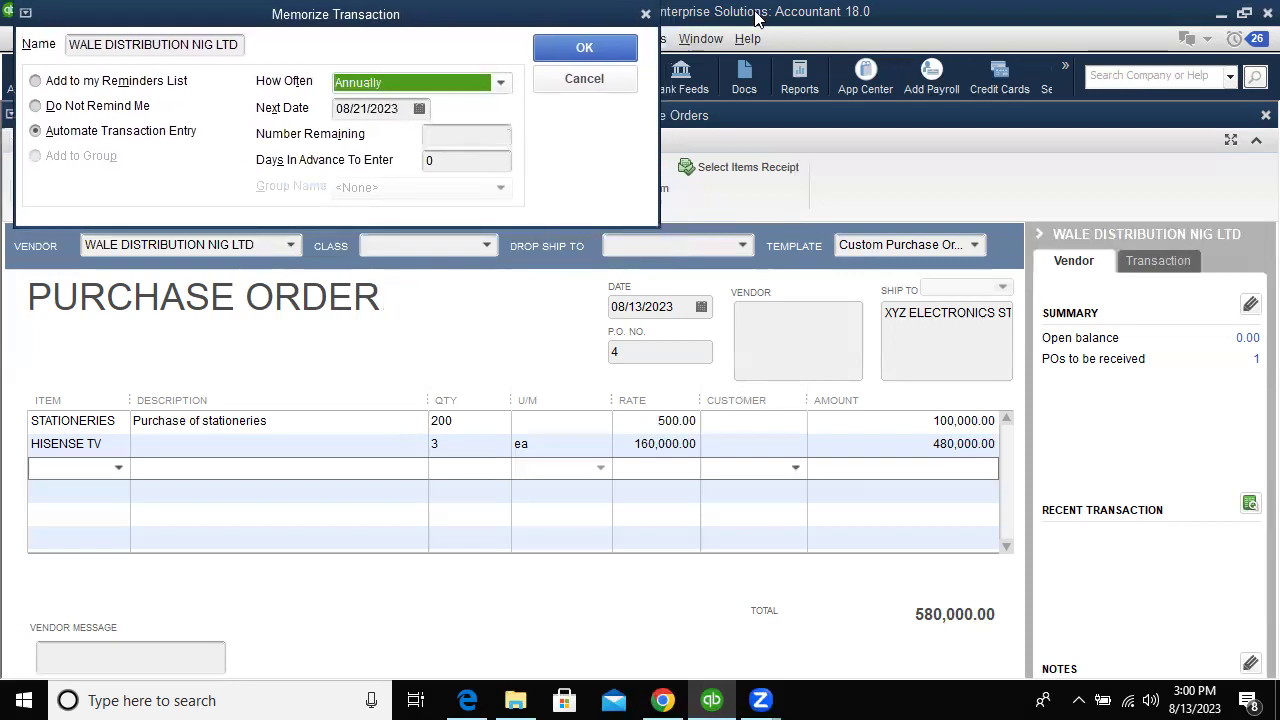
{"action": "left_click", "coordinate": [643, 16]}
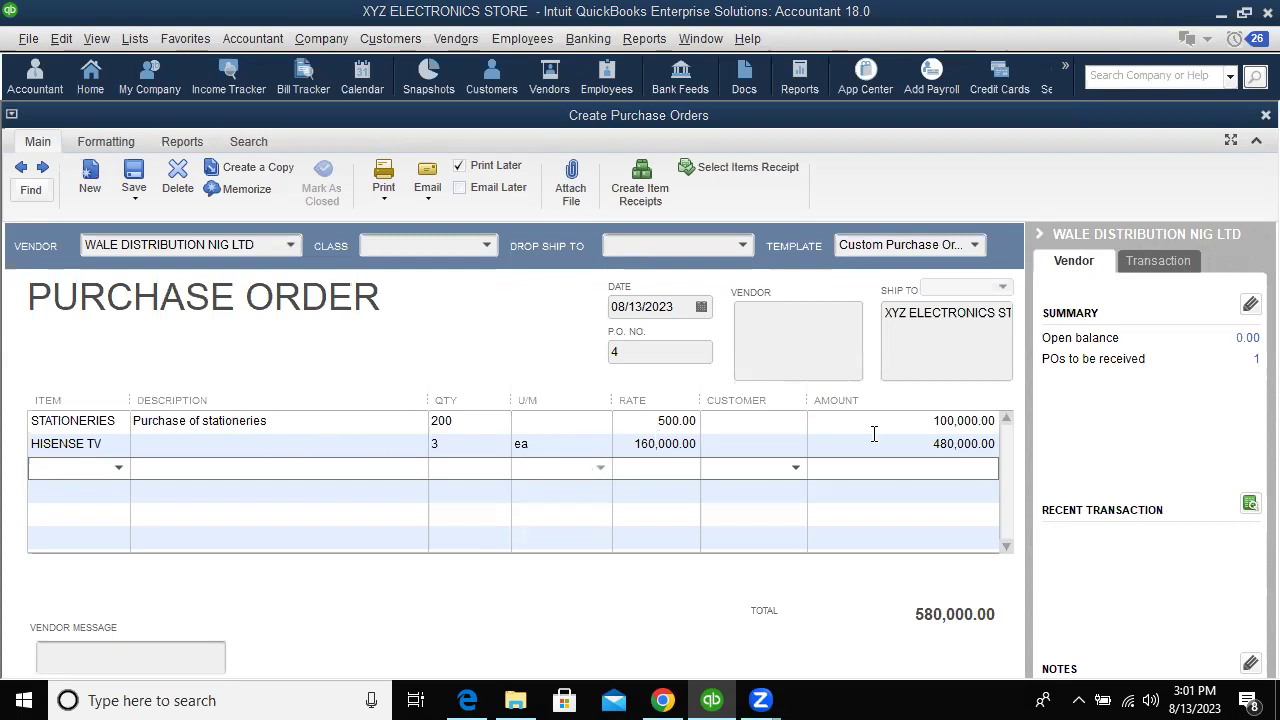
Enter "Purchase of Tv" as the description of the HISENSE TV line
{"action": "left_click", "coordinate": [318, 443]}
{"action": "type", "text": "Purchase of Tv"}
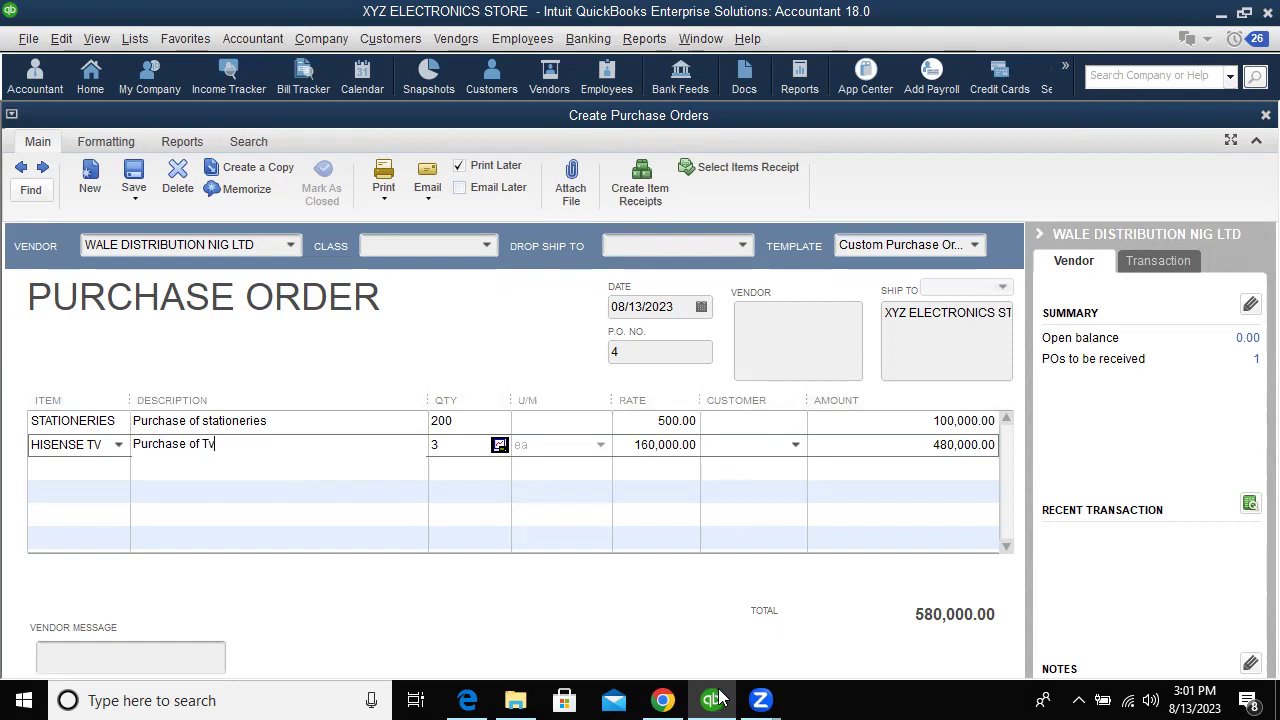
Assign the STATIONERIES line of the purchase order to TANGO LTD's Office Complex job
{"action": "left_click", "coordinate": [762, 423]}
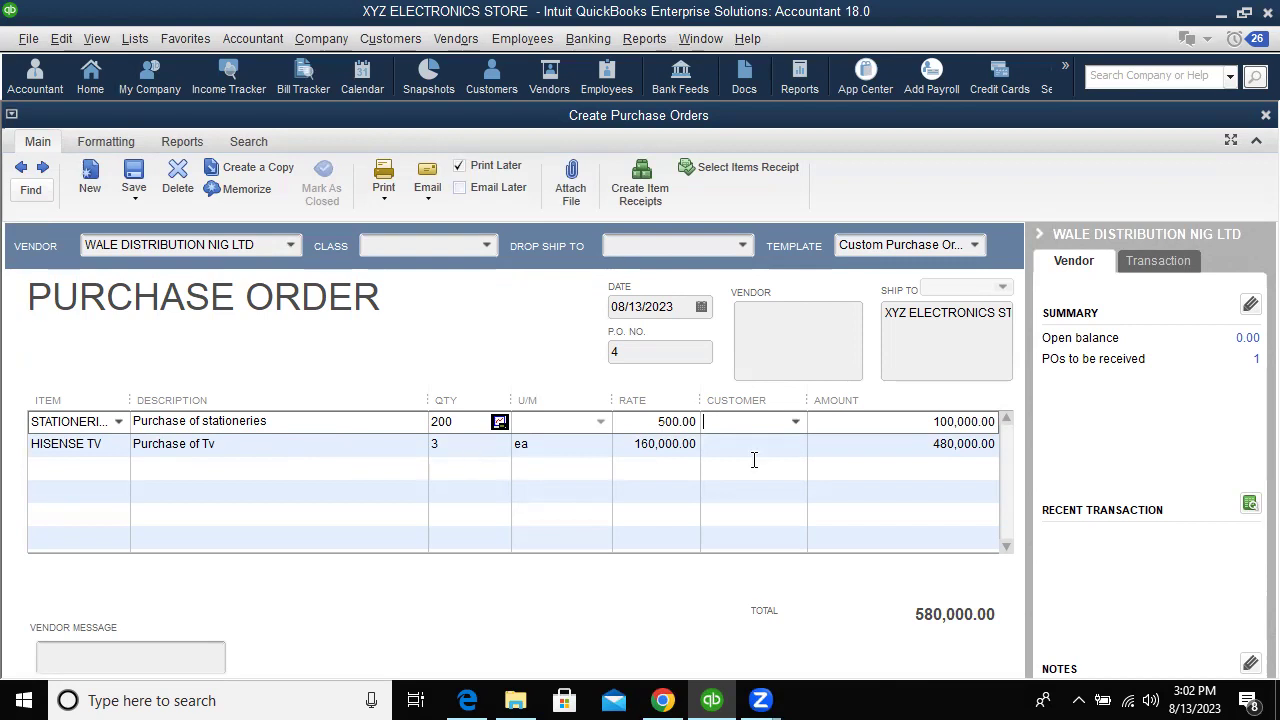
{"action": "left_click", "coordinate": [800, 424]}
{"action": "left_click", "coordinate": [796, 424]}
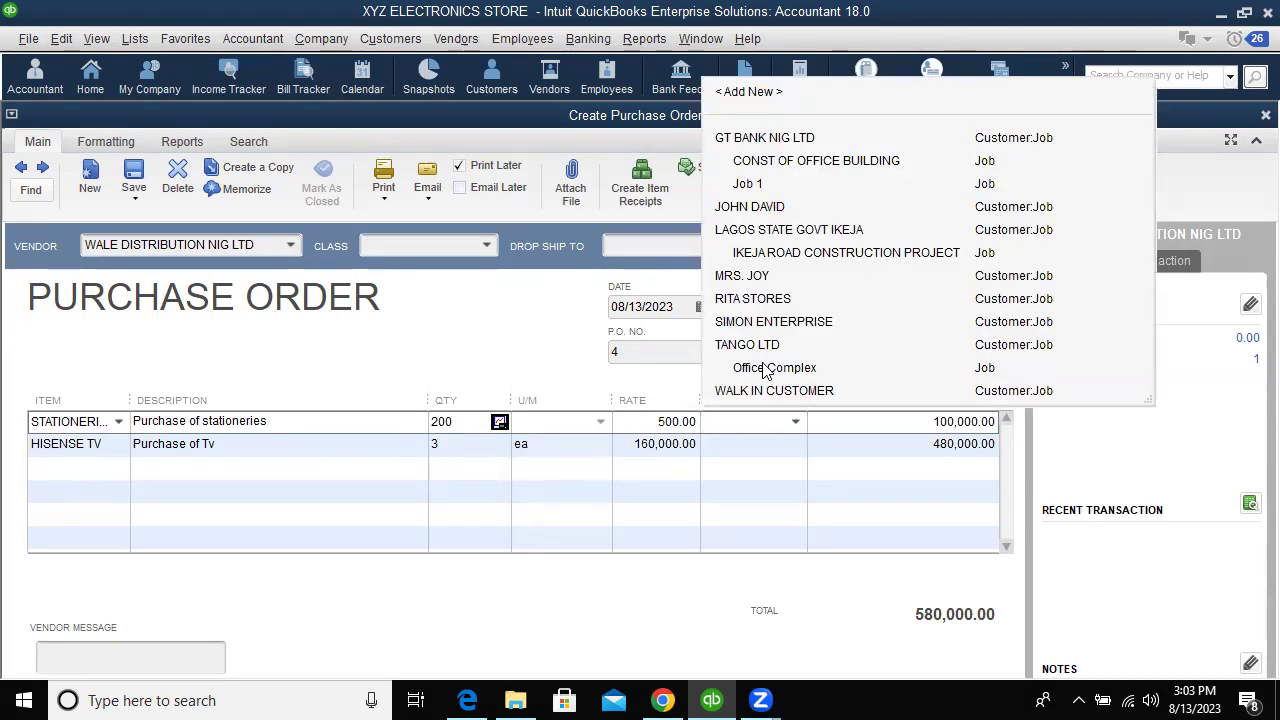
{"action": "left_click", "coordinate": [766, 367]}
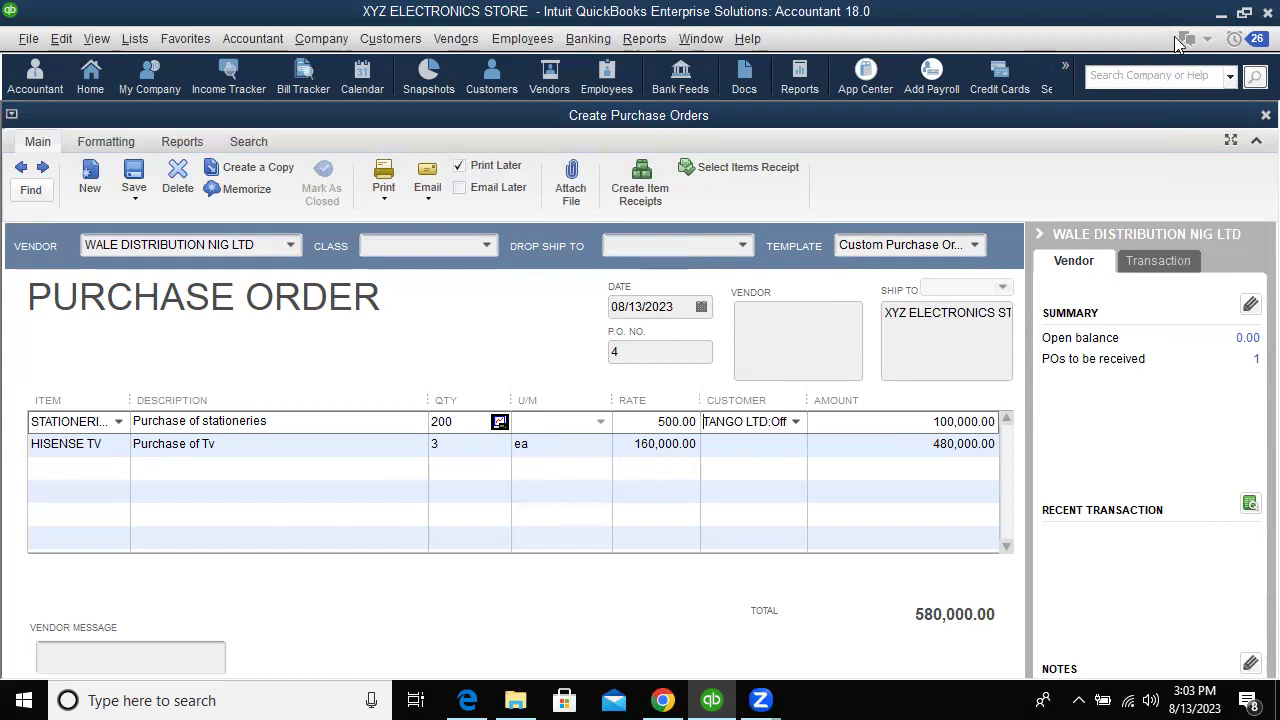
Save and close the purchase order without assigning classes, skipping the spelling corrections
{"action": "left_click", "coordinate": [1231, 141]}
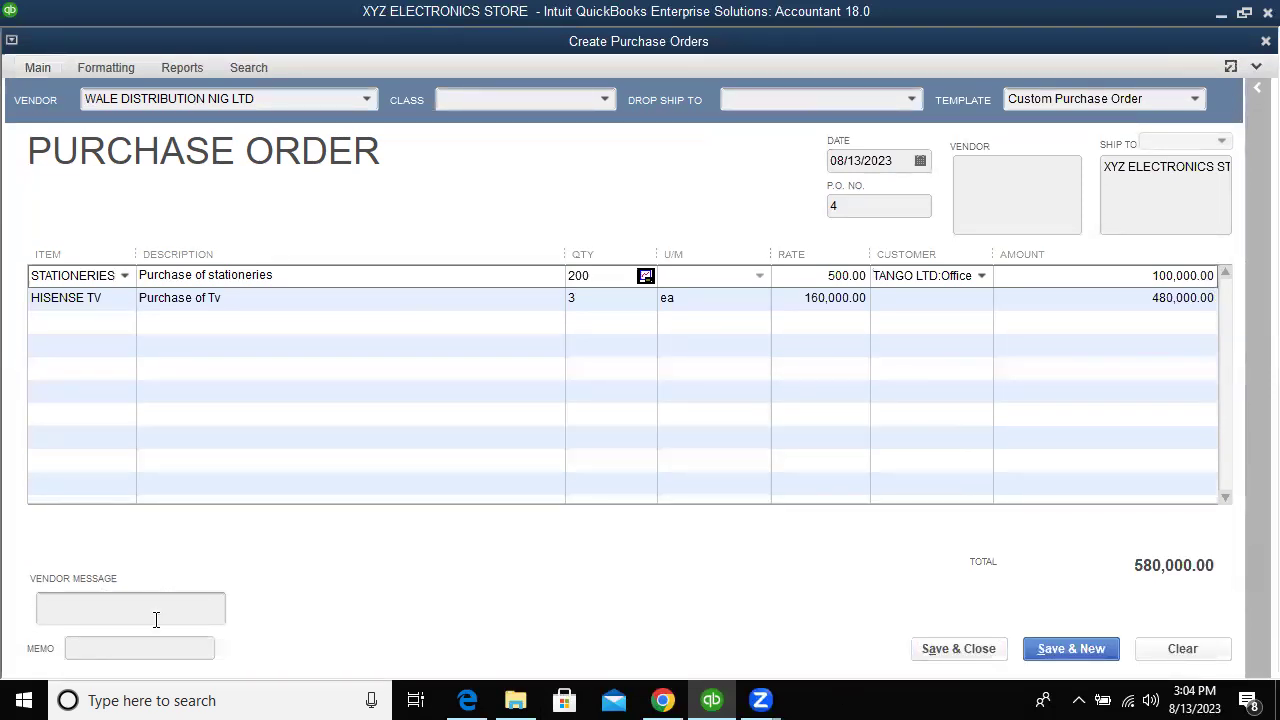
{"action": "left_click", "coordinate": [1047, 652]}
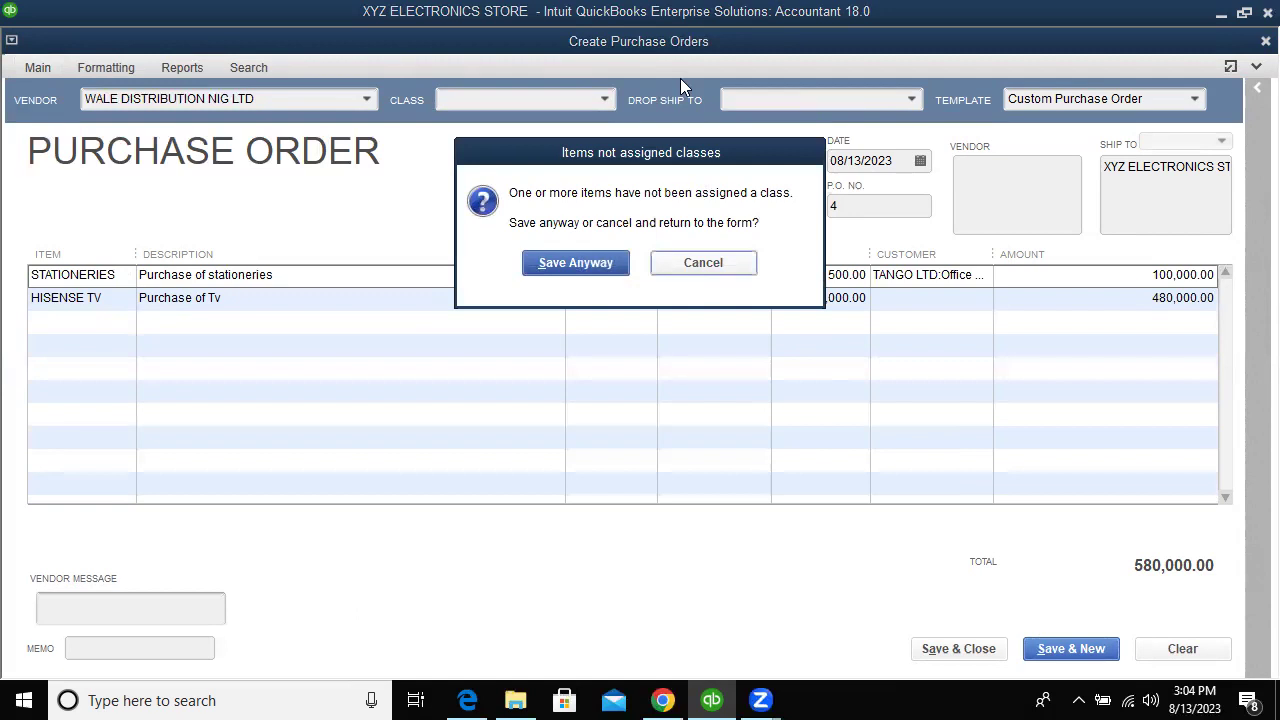
{"action": "left_click", "coordinate": [724, 262]}
{"action": "left_click", "coordinate": [986, 652]}
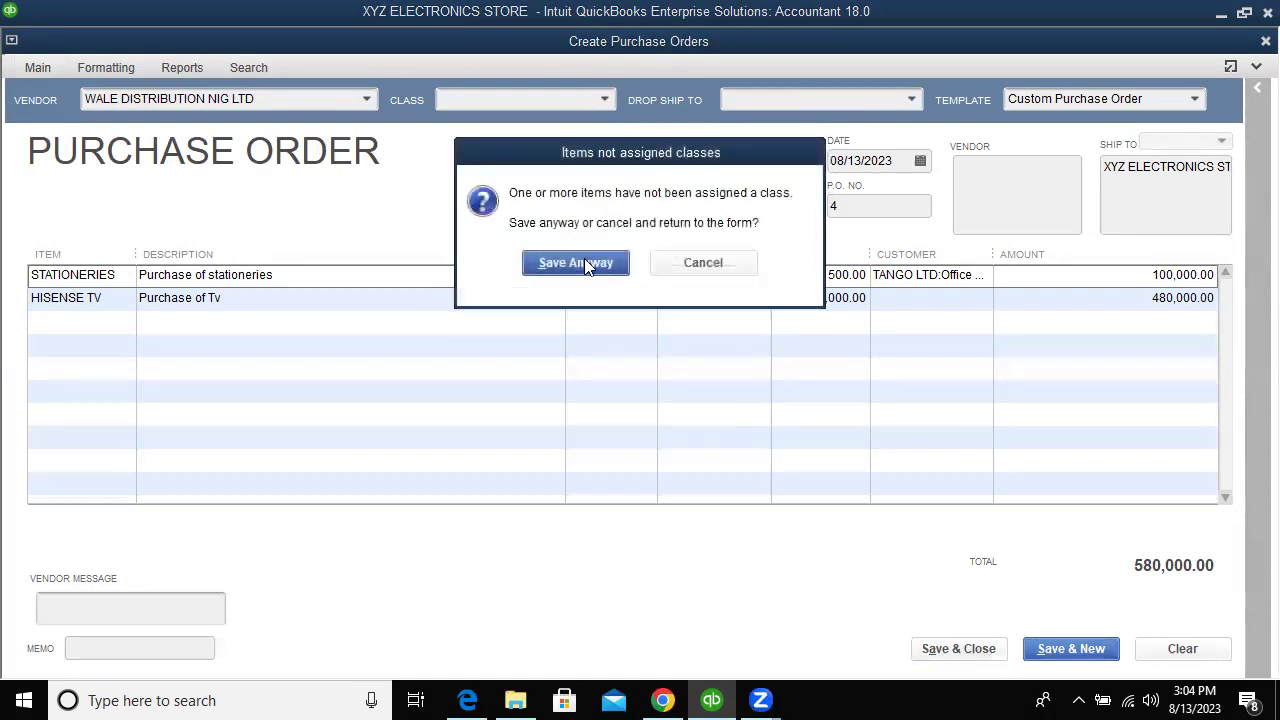
{"action": "left_click", "coordinate": [584, 262]}
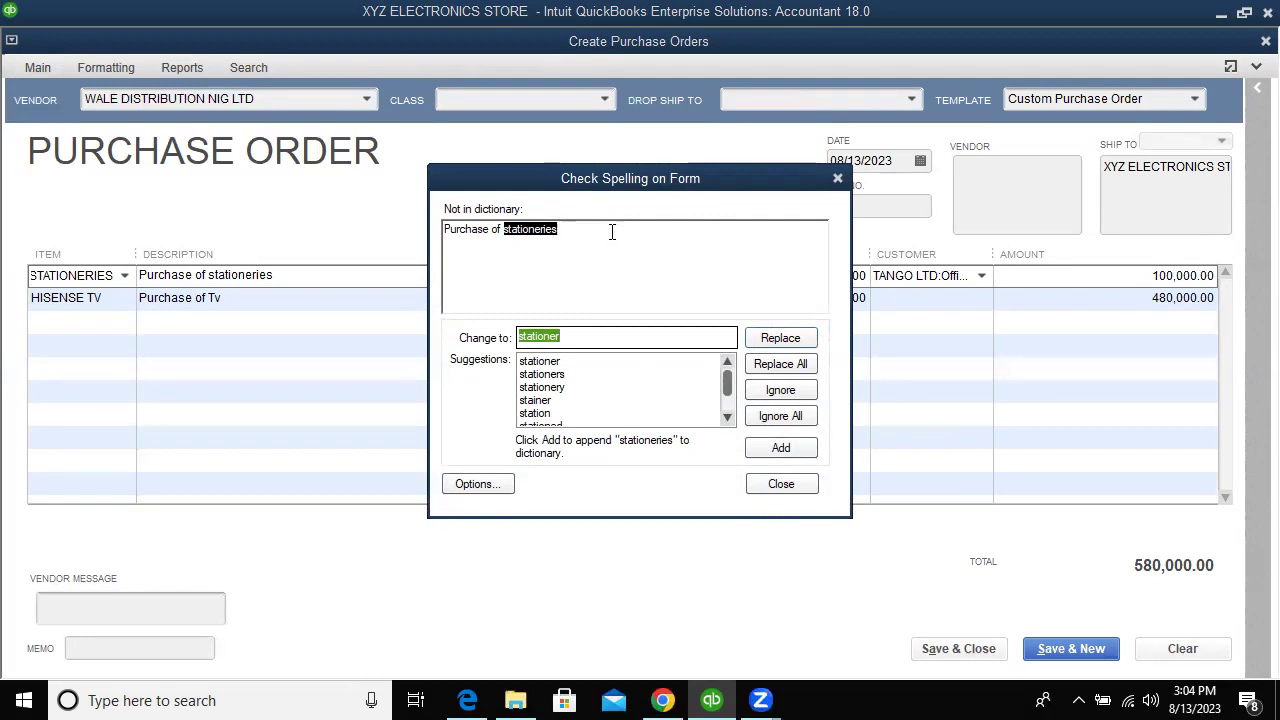
{"action": "left_click", "coordinate": [538, 229]}
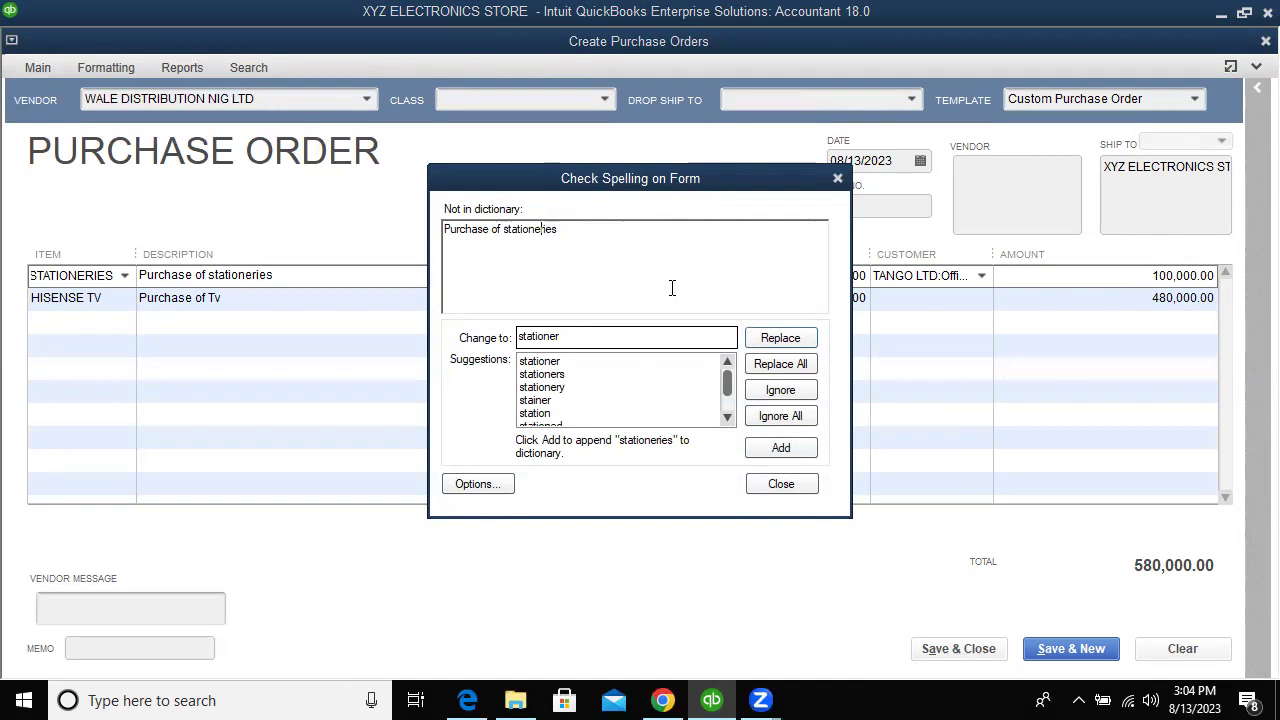
{"action": "left_click", "coordinate": [781, 483]}
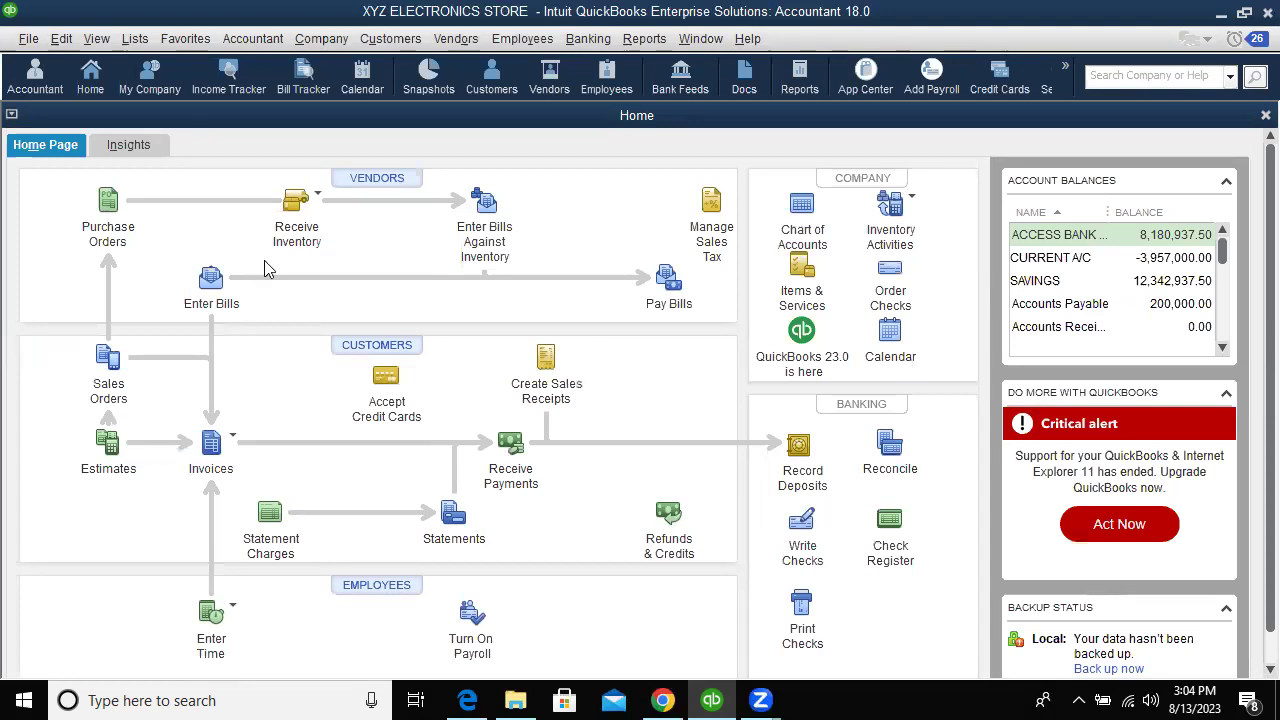
Reopen the saved WALE DISTRIBUTION NIG LTD purchase order to review its stationeries and Hisense TV lines, and close it
{"action": "left_click", "coordinate": [455, 38]}
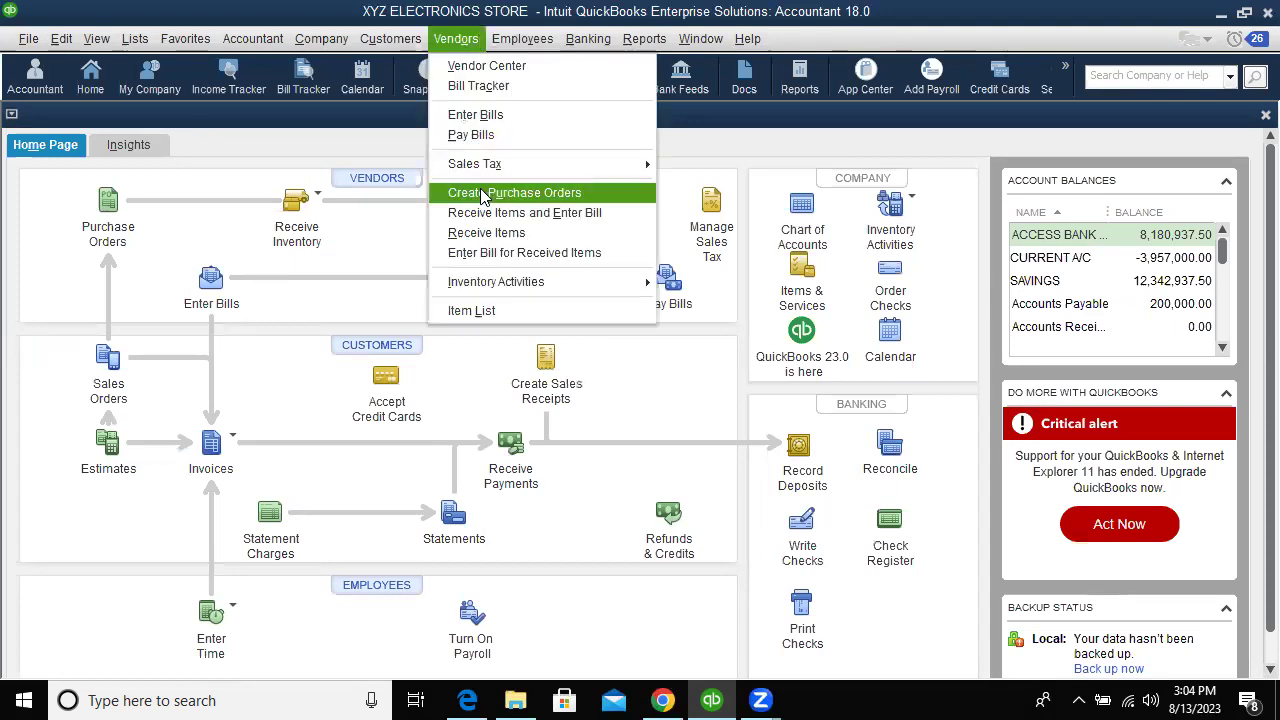
{"action": "left_click", "coordinate": [479, 199]}
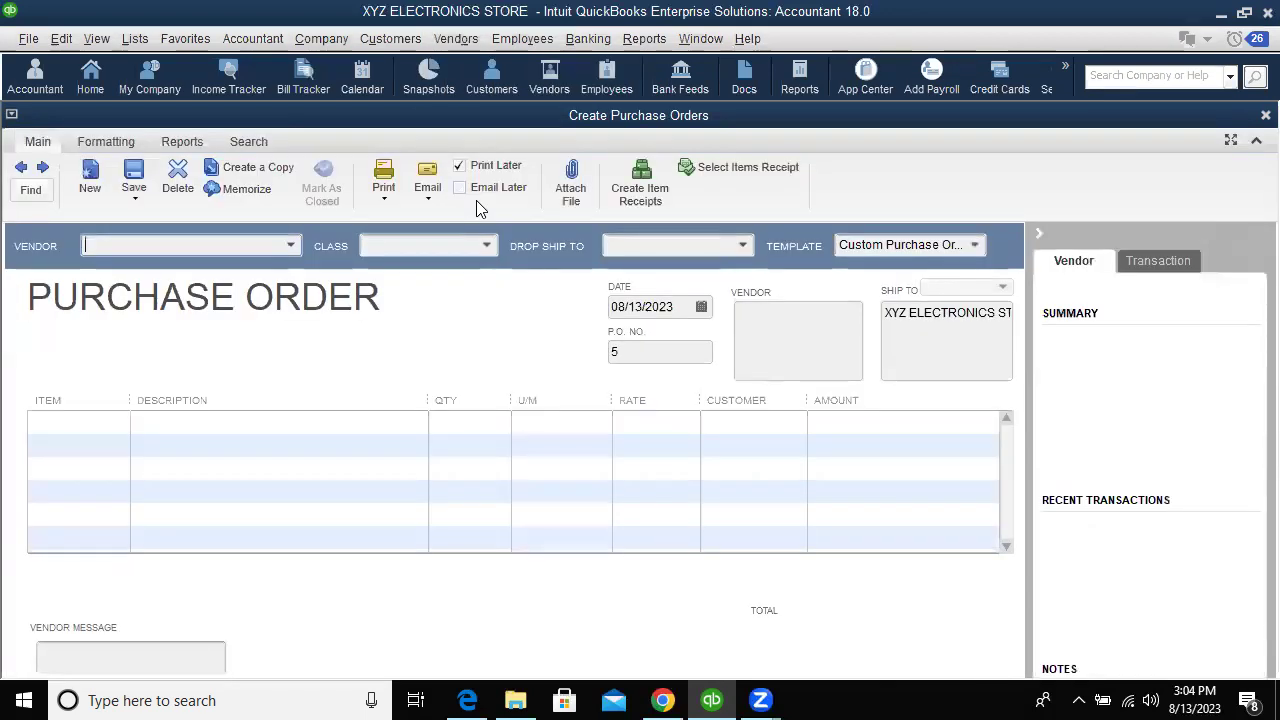
{"action": "left_click", "coordinate": [24, 170]}
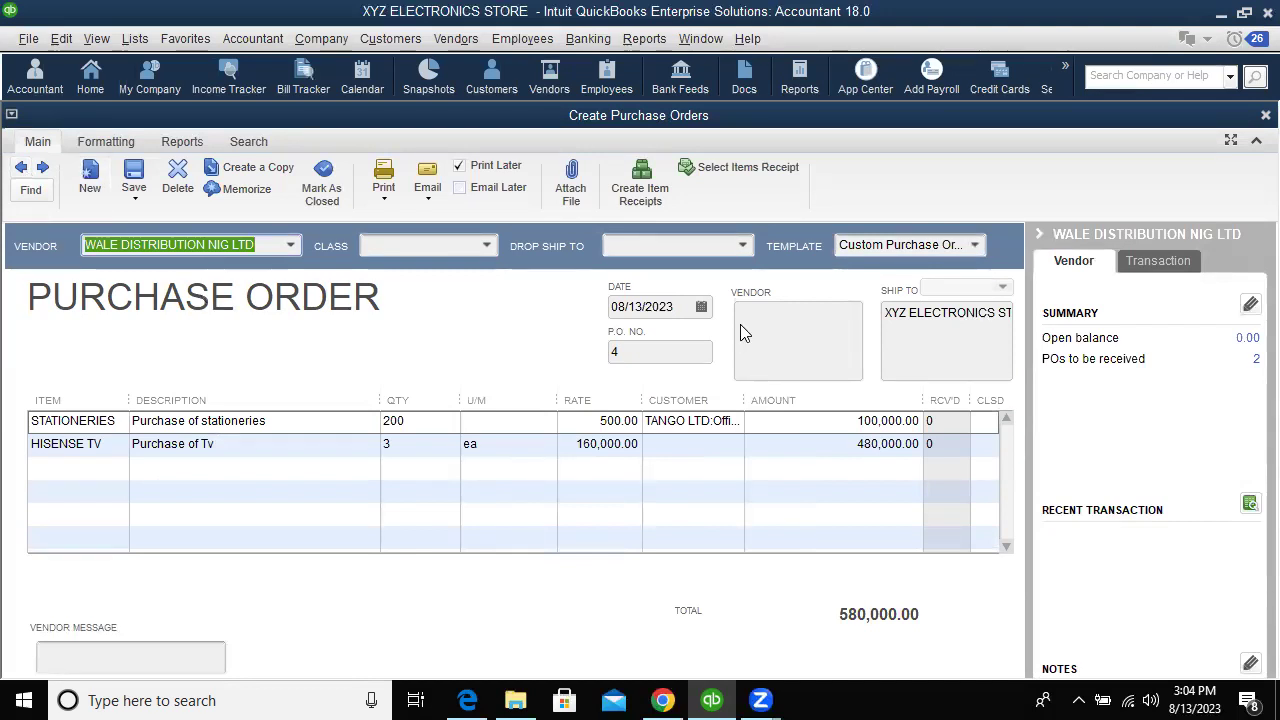
{"action": "left_click", "coordinate": [579, 303]}
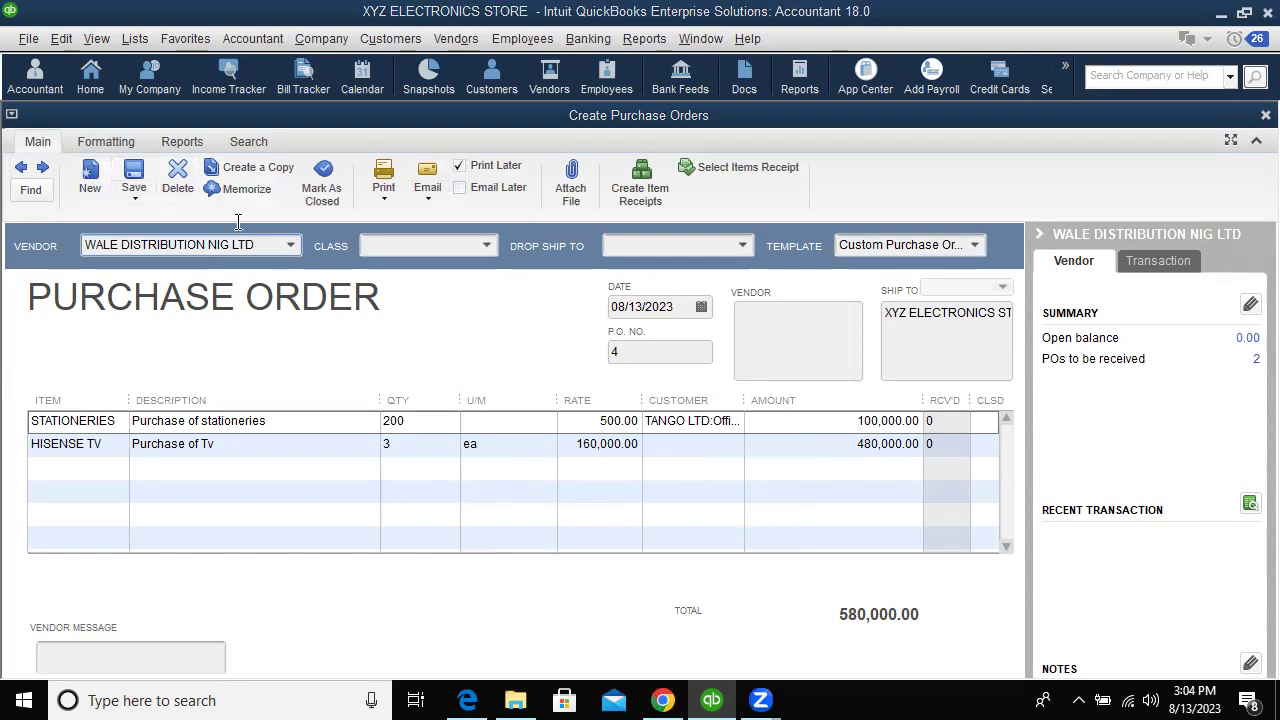
{"action": "left_click", "coordinate": [145, 178]}
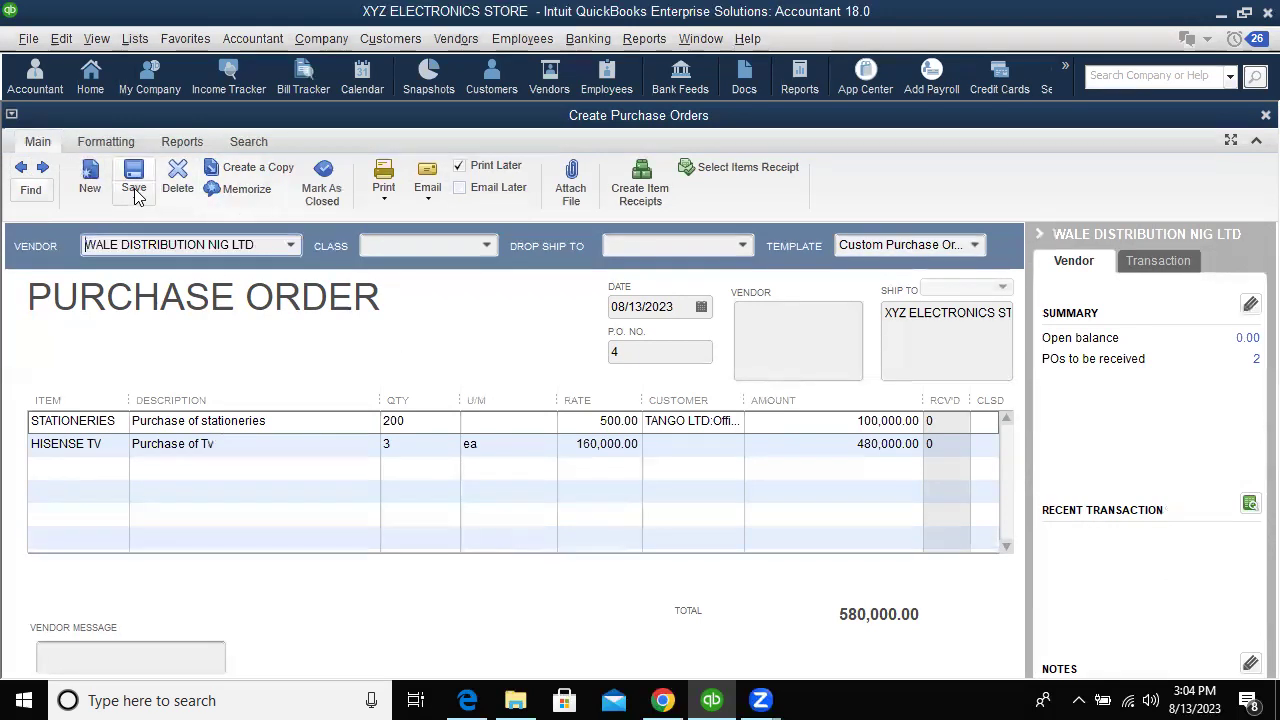
{"action": "left_click", "coordinate": [135, 197]}
{"action": "left_click", "coordinate": [140, 217]}
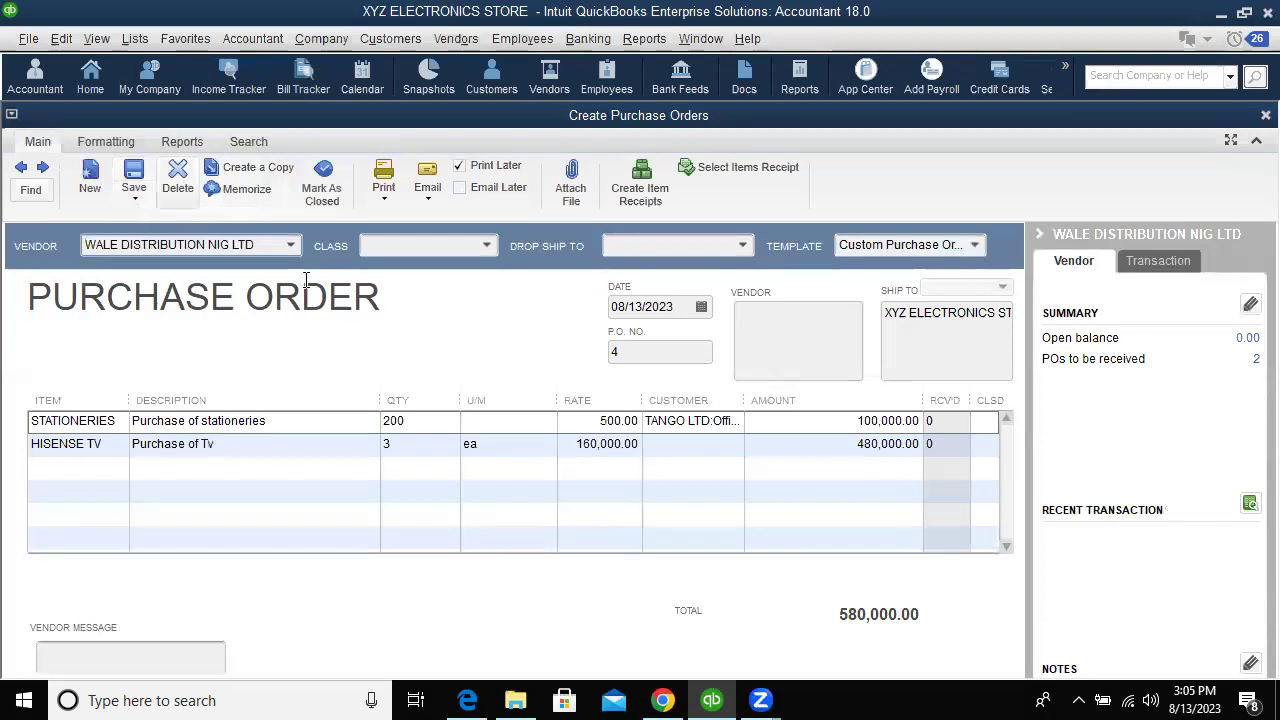
{"action": "left_click", "coordinate": [1230, 143]}
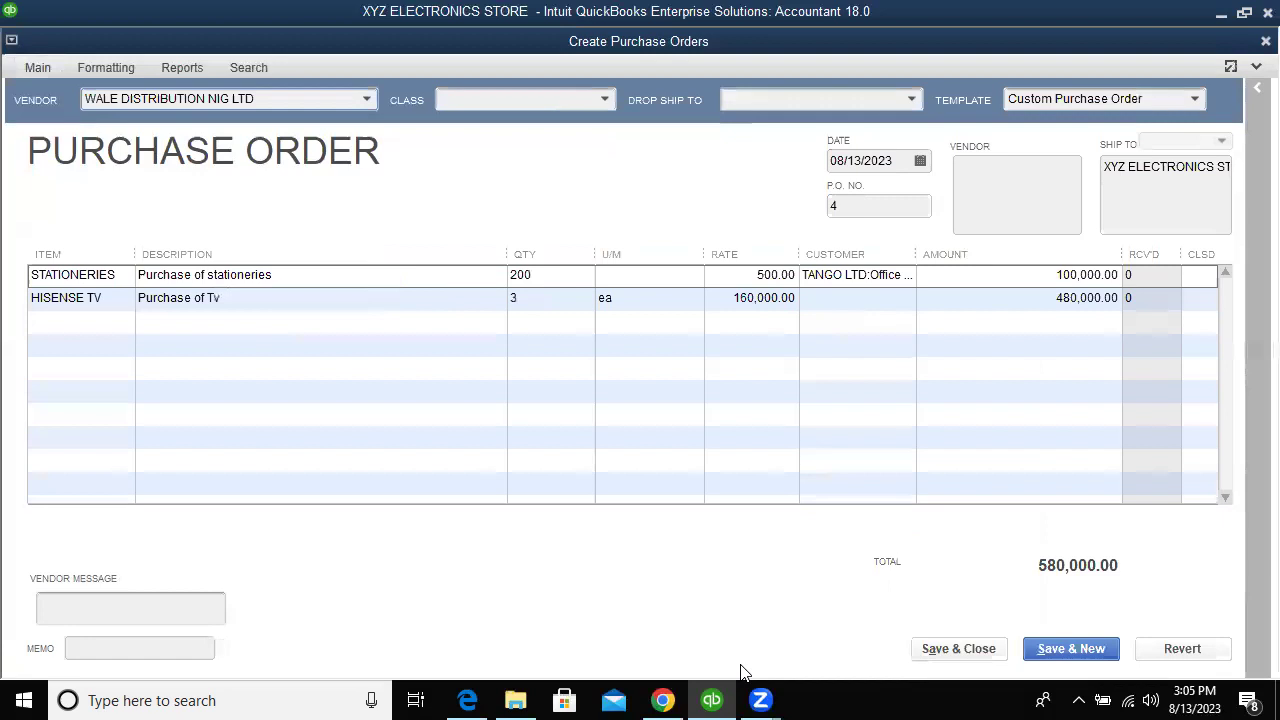
{"action": "left_click", "coordinate": [949, 655]}
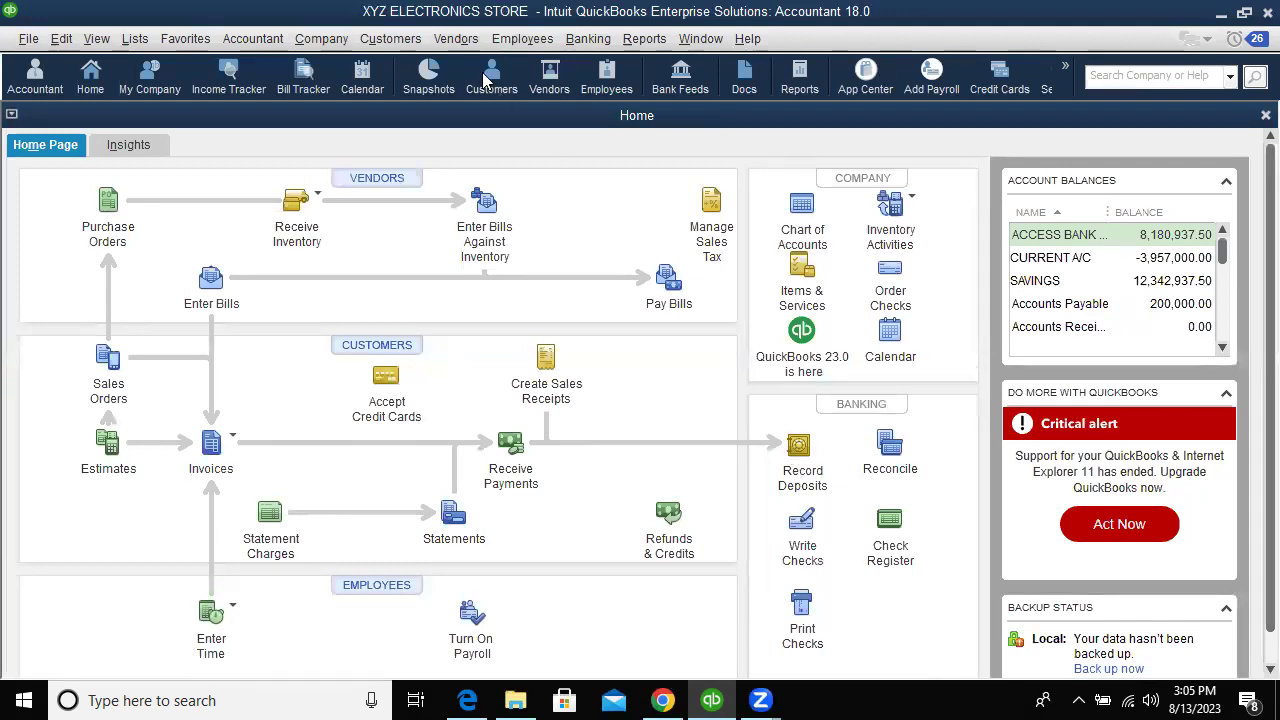
Start an item receipt without a bill for the vendor WALE DISTRIBUTION NIG LTD
{"action": "left_click", "coordinate": [458, 40]}
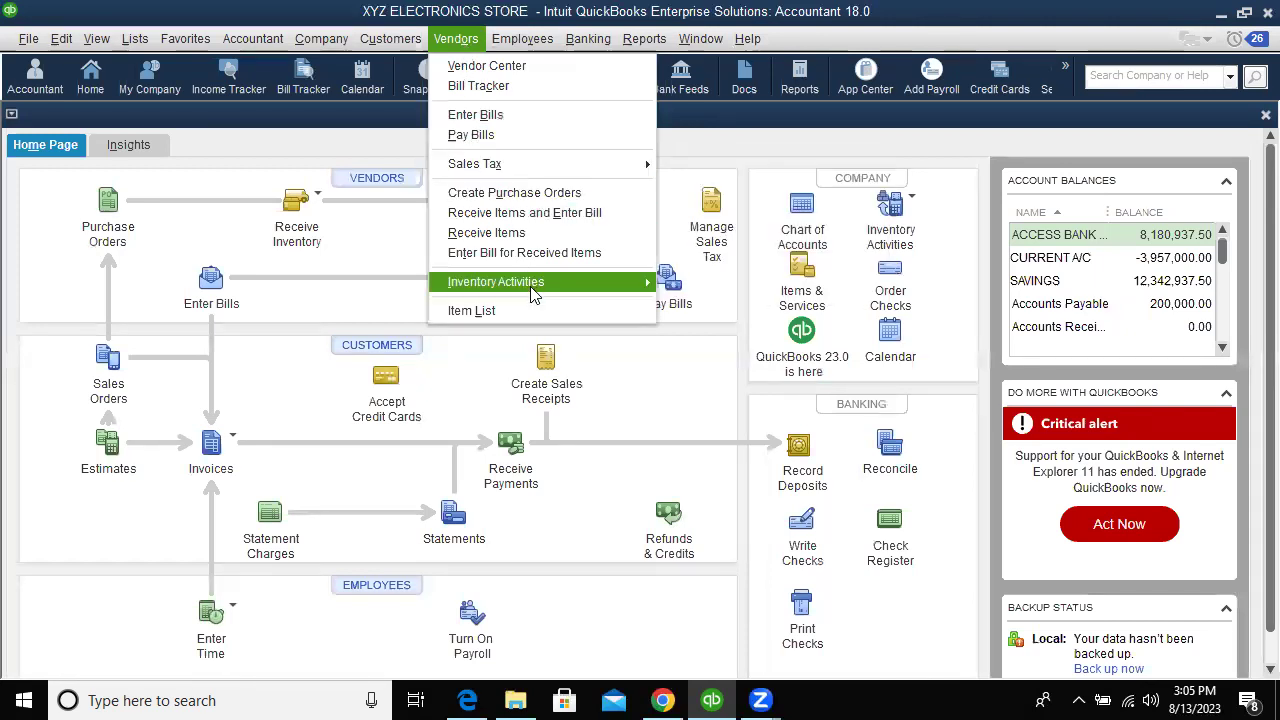
{"action": "mouse_move", "coordinate": [533, 292]}
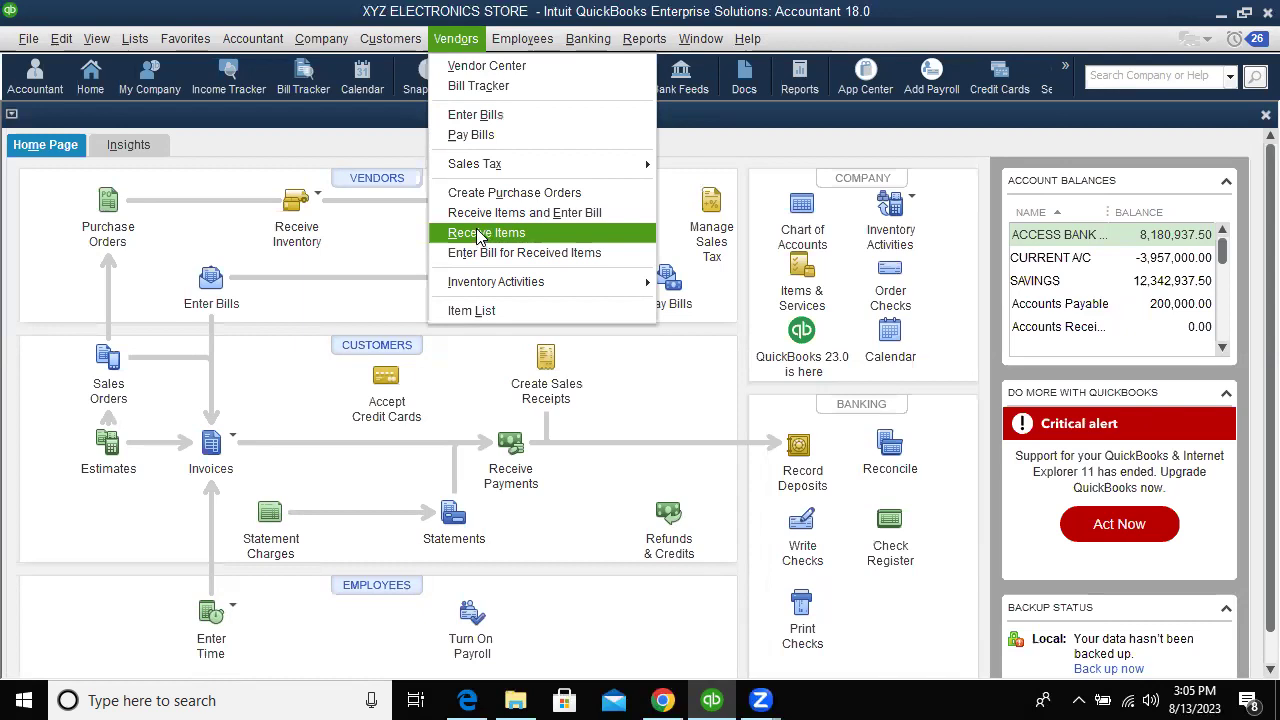
{"action": "left_click", "coordinate": [478, 233]}
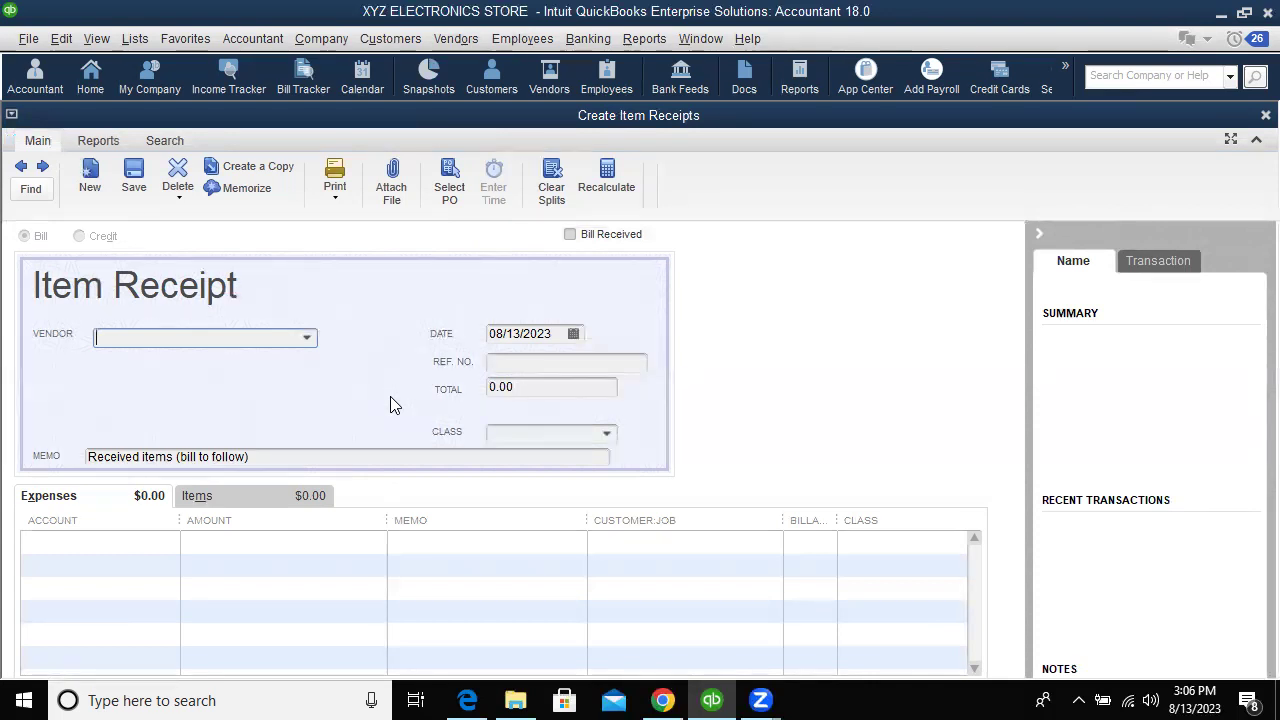
{"action": "left_click", "coordinate": [308, 341]}
{"action": "left_click", "coordinate": [308, 341]}
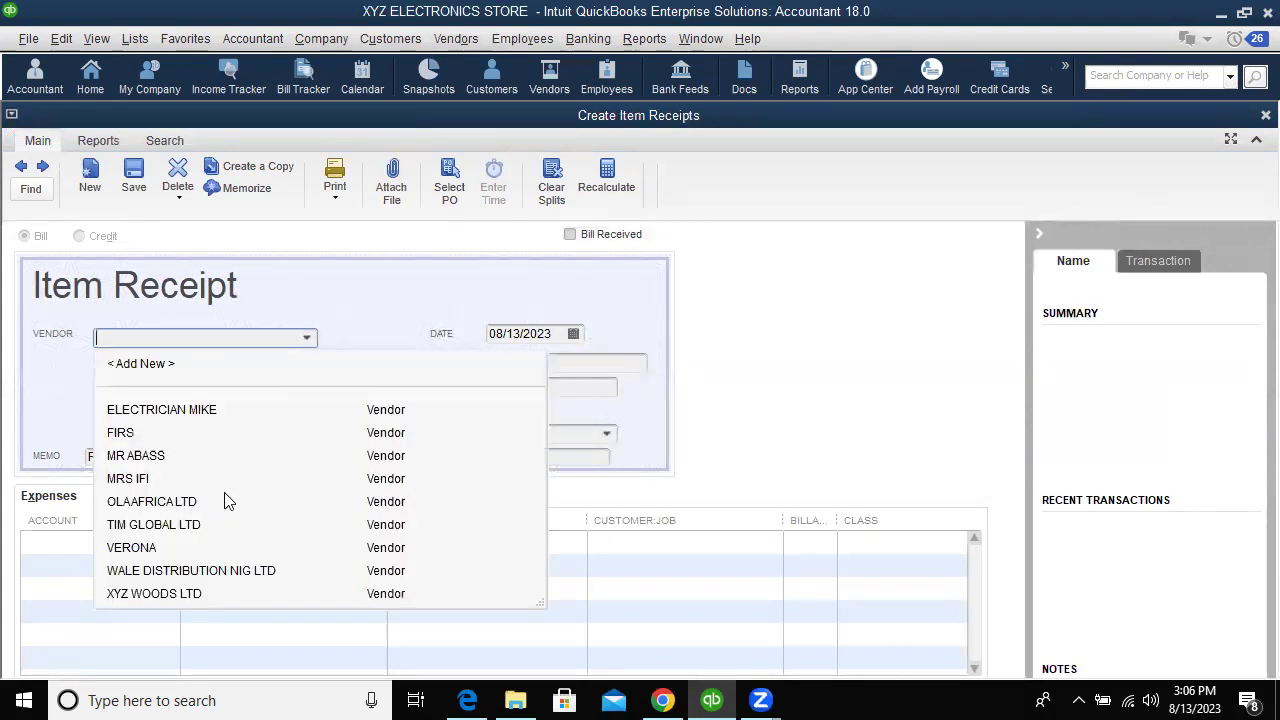
{"action": "left_click", "coordinate": [181, 571]}
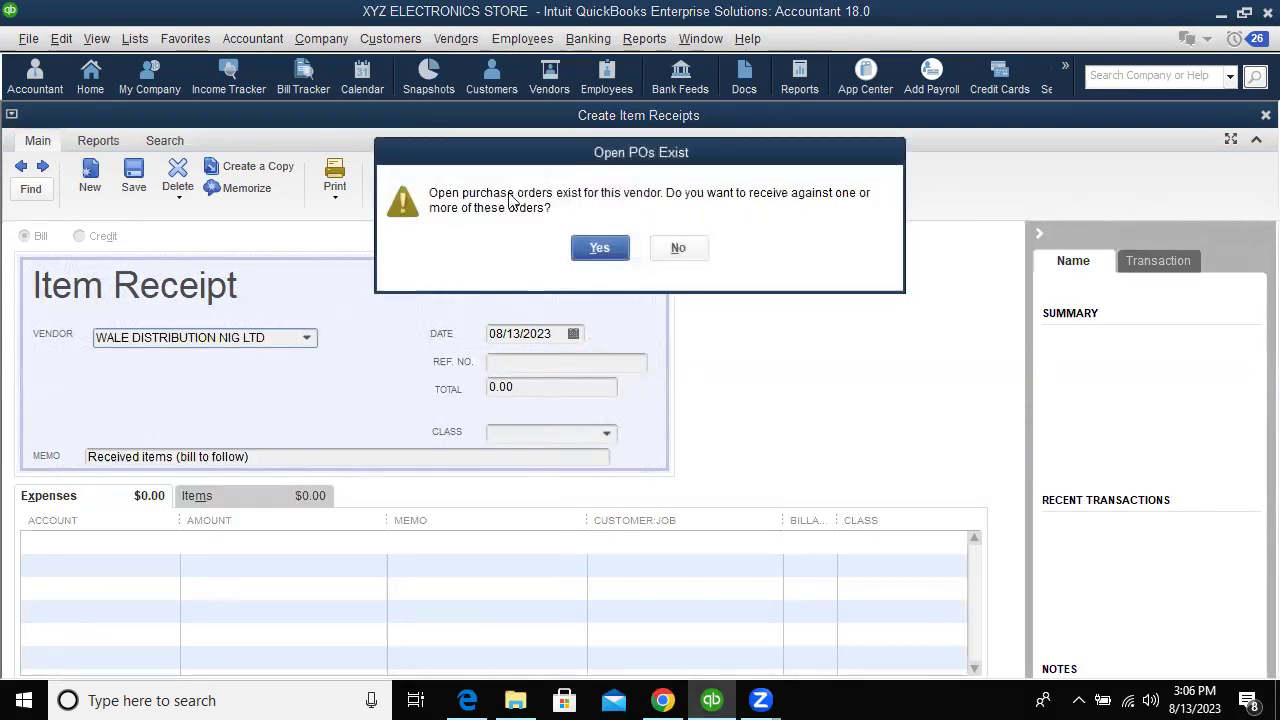
Receive the items against the vendor's most recent open purchase order, the one for stationeries and Hisense TVs
{"action": "left_click_drag", "start_coordinate": [567, 163], "coordinate": [509, 238]}
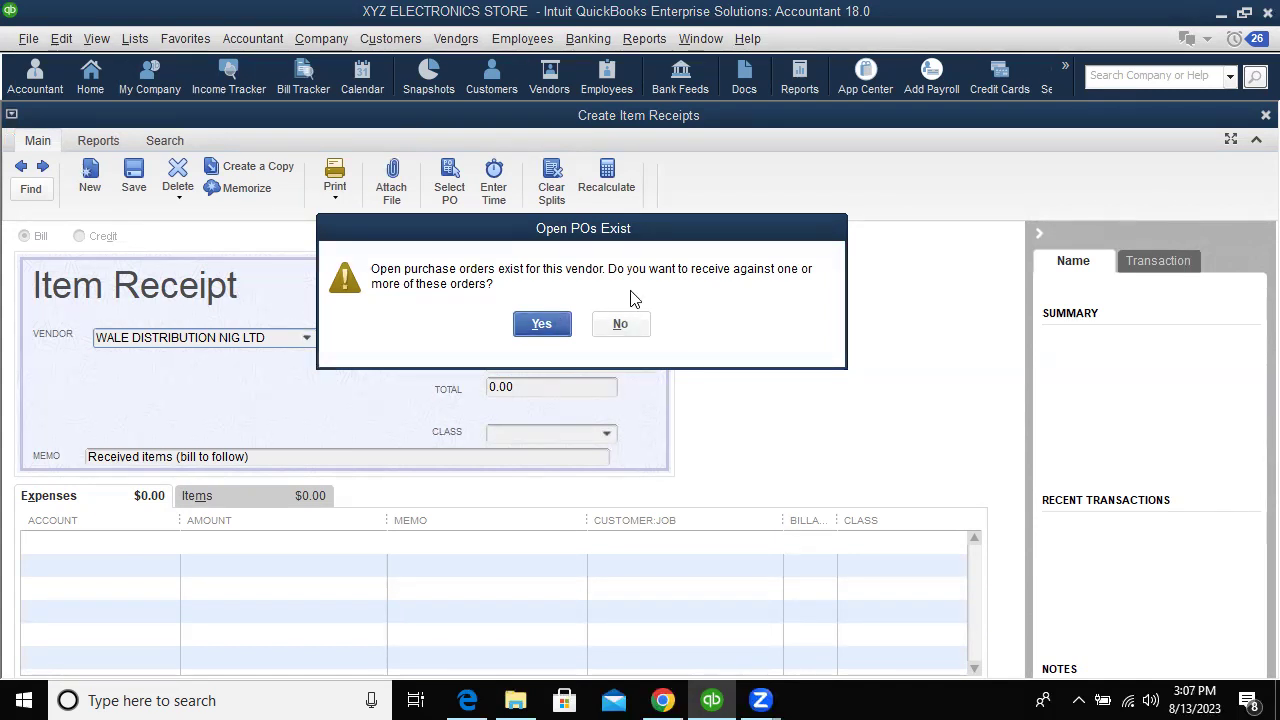
{"action": "left_click", "coordinate": [545, 330]}
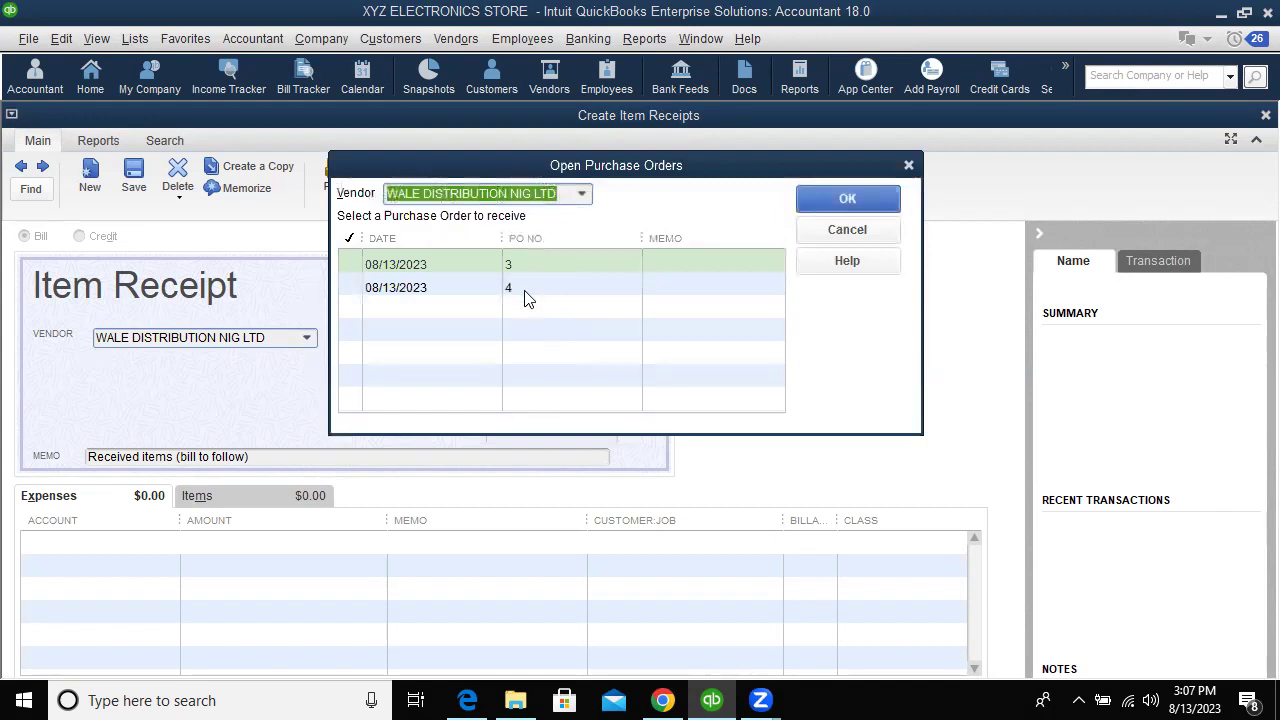
{"action": "left_click", "coordinate": [349, 289]}
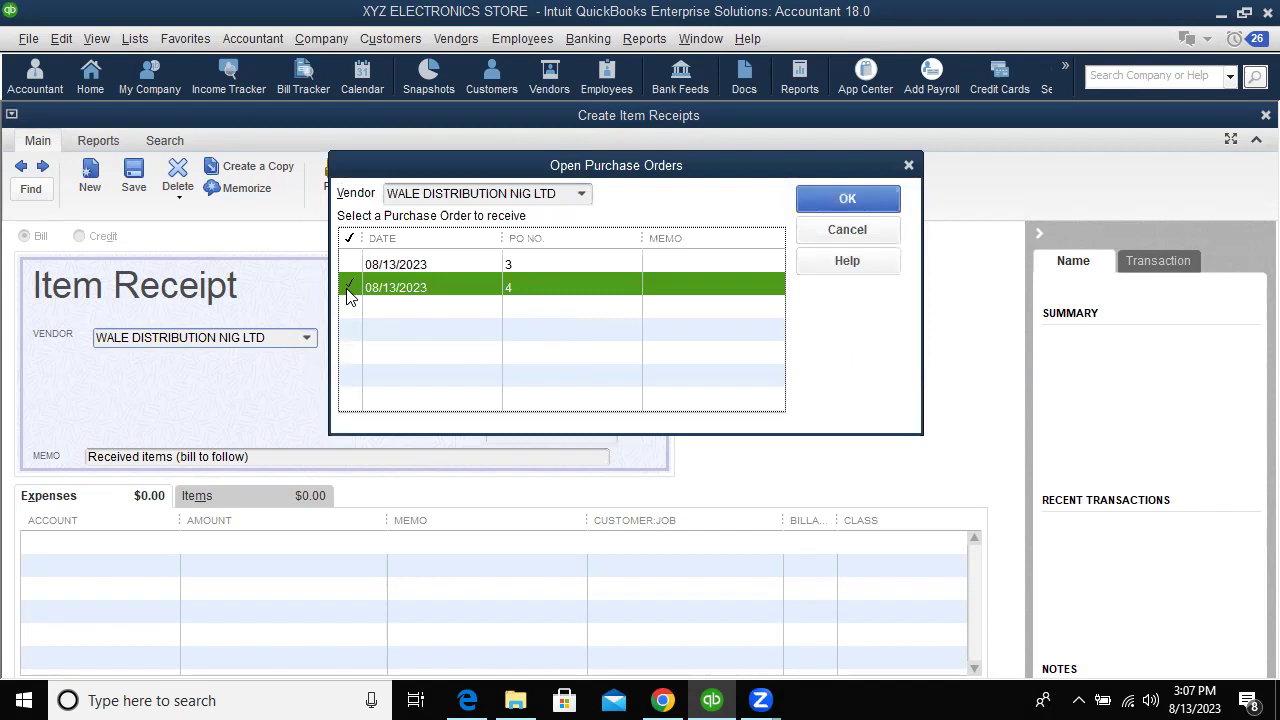
{"action": "left_click", "coordinate": [814, 199]}
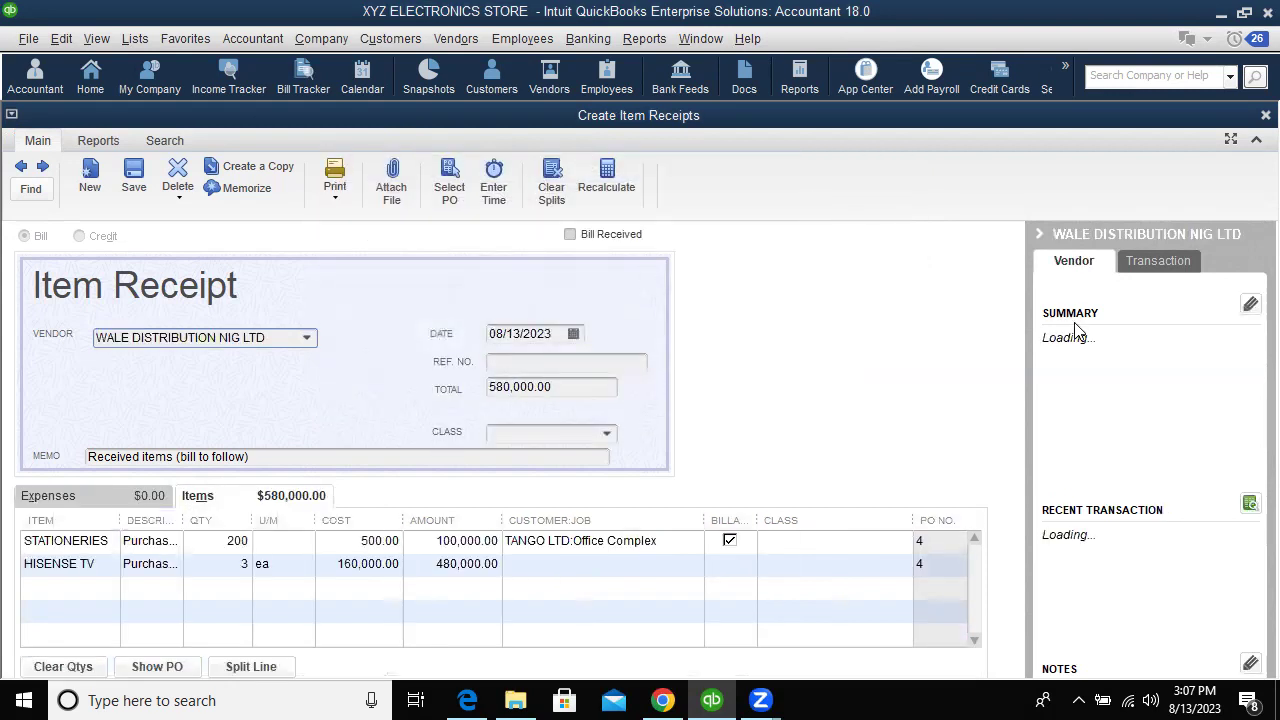
Save and close the item receipt without assigning classes to its items
{"action": "left_click", "coordinate": [1230, 140]}
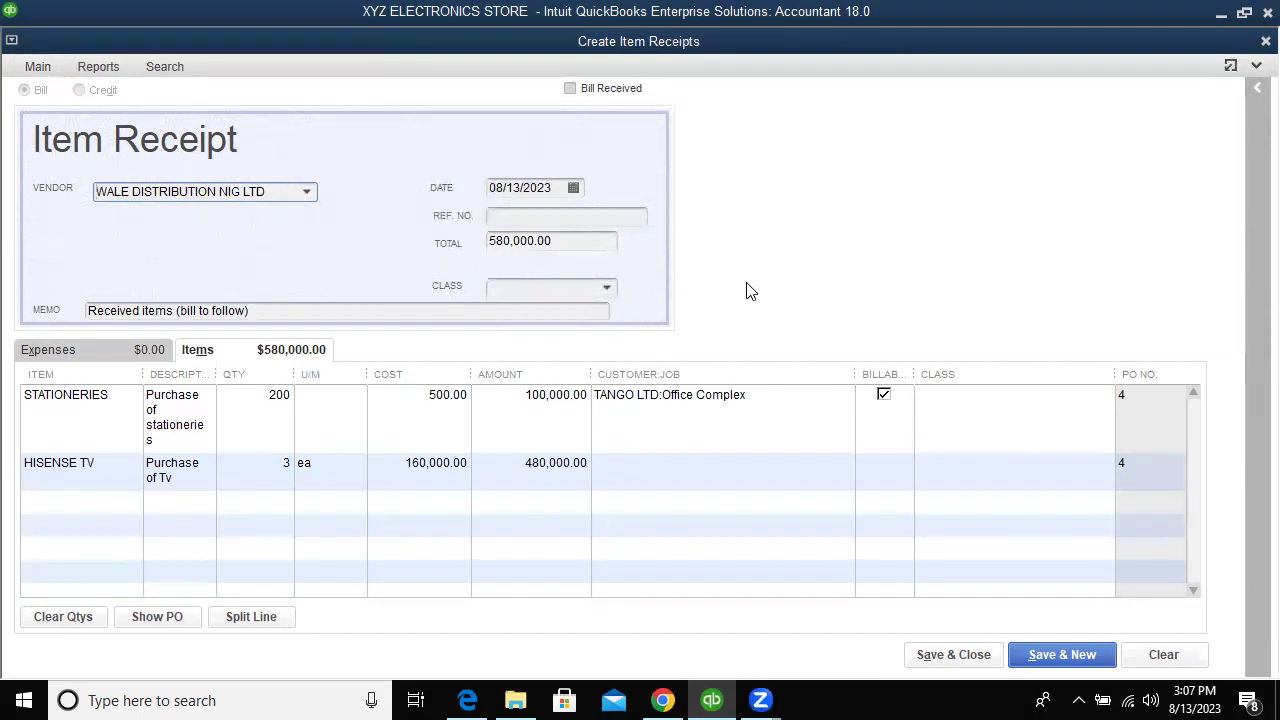
{"action": "left_click", "coordinate": [980, 655]}
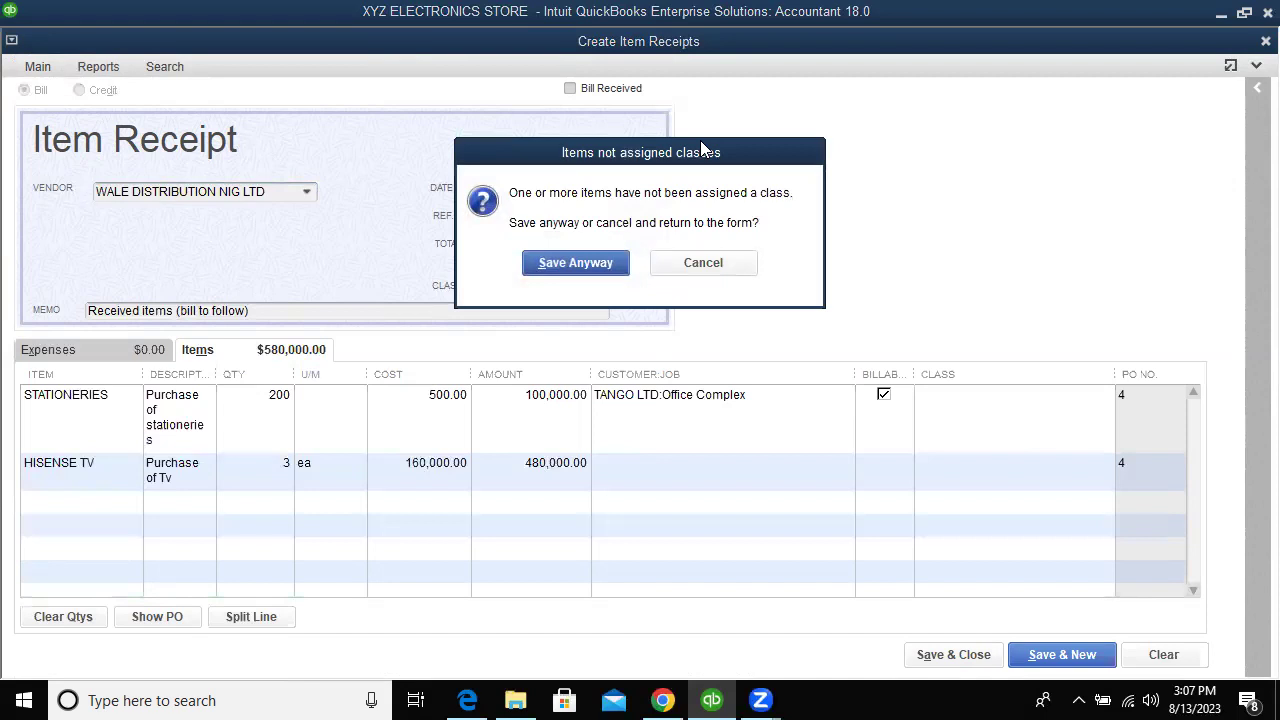
{"action": "left_click_drag", "start_coordinate": [702, 149], "coordinate": [858, 153]}
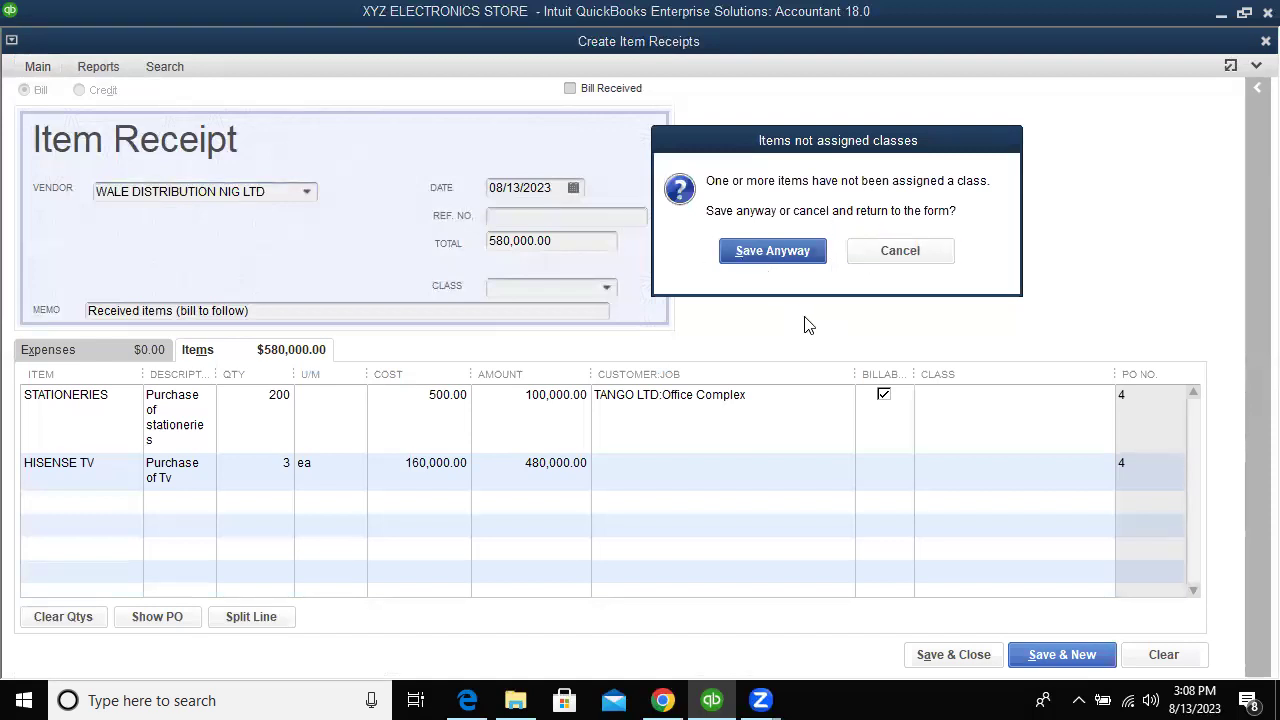
{"action": "left_click", "coordinate": [788, 256]}
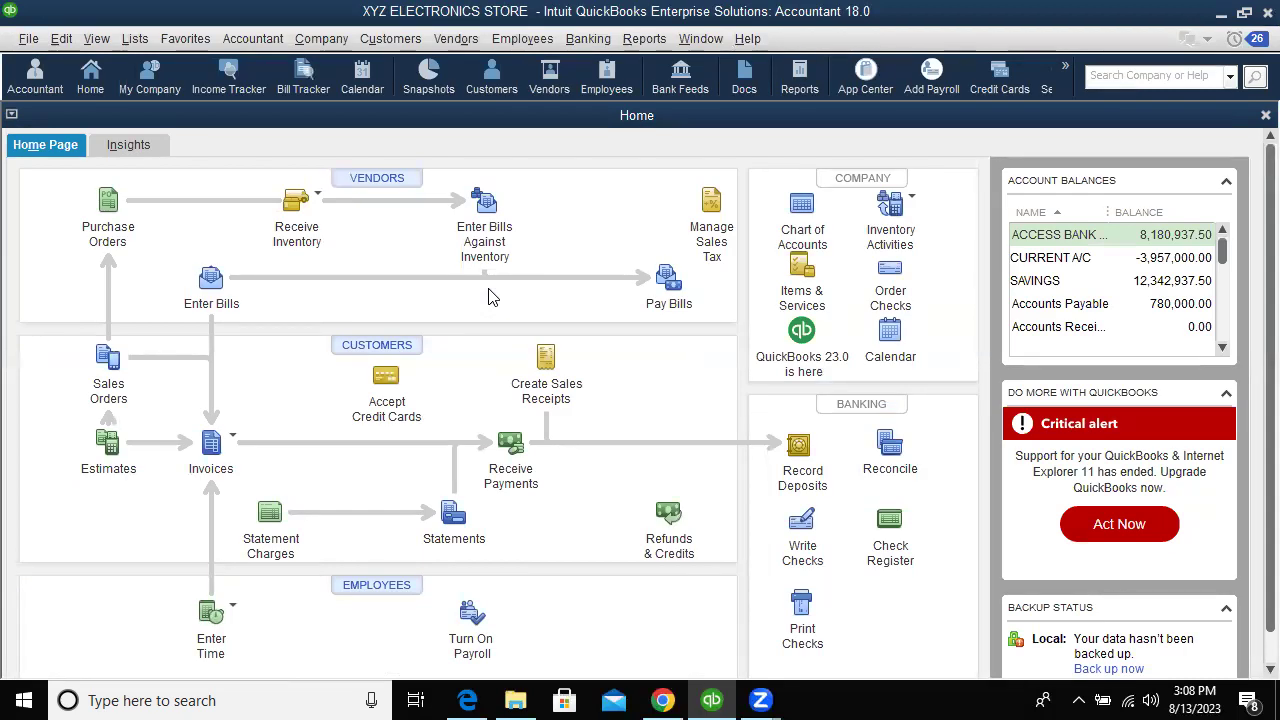
Run the Inventory Stock Status by Item report and view the transactions behind HISENSE TV's on-hand quantity
{"action": "left_click", "coordinate": [632, 38]}
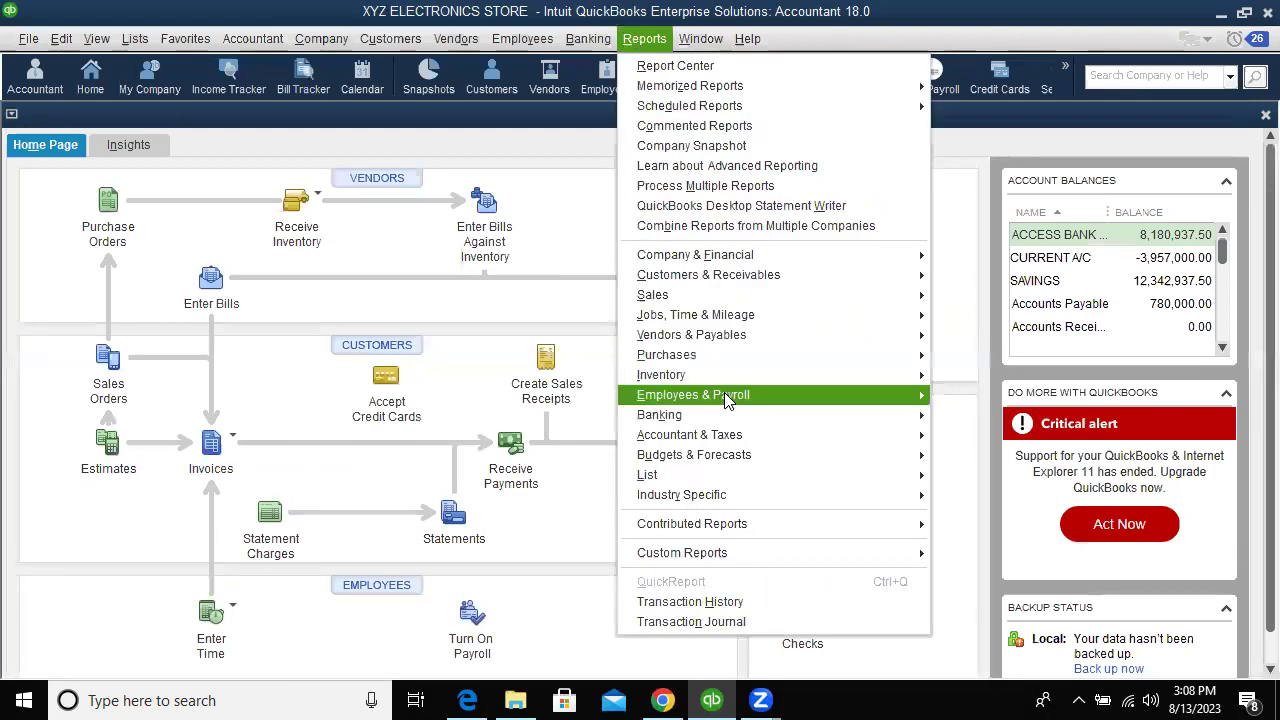
{"action": "mouse_move", "coordinate": [880, 378]}
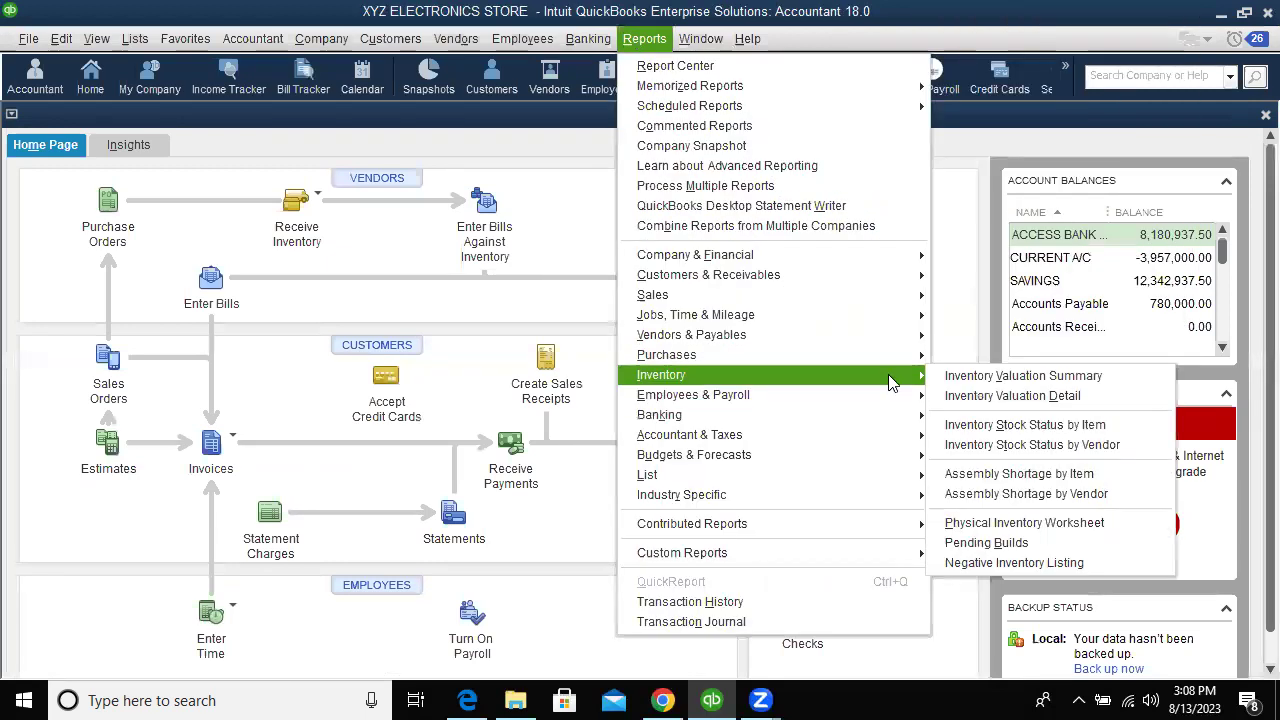
{"action": "mouse_move", "coordinate": [915, 387]}
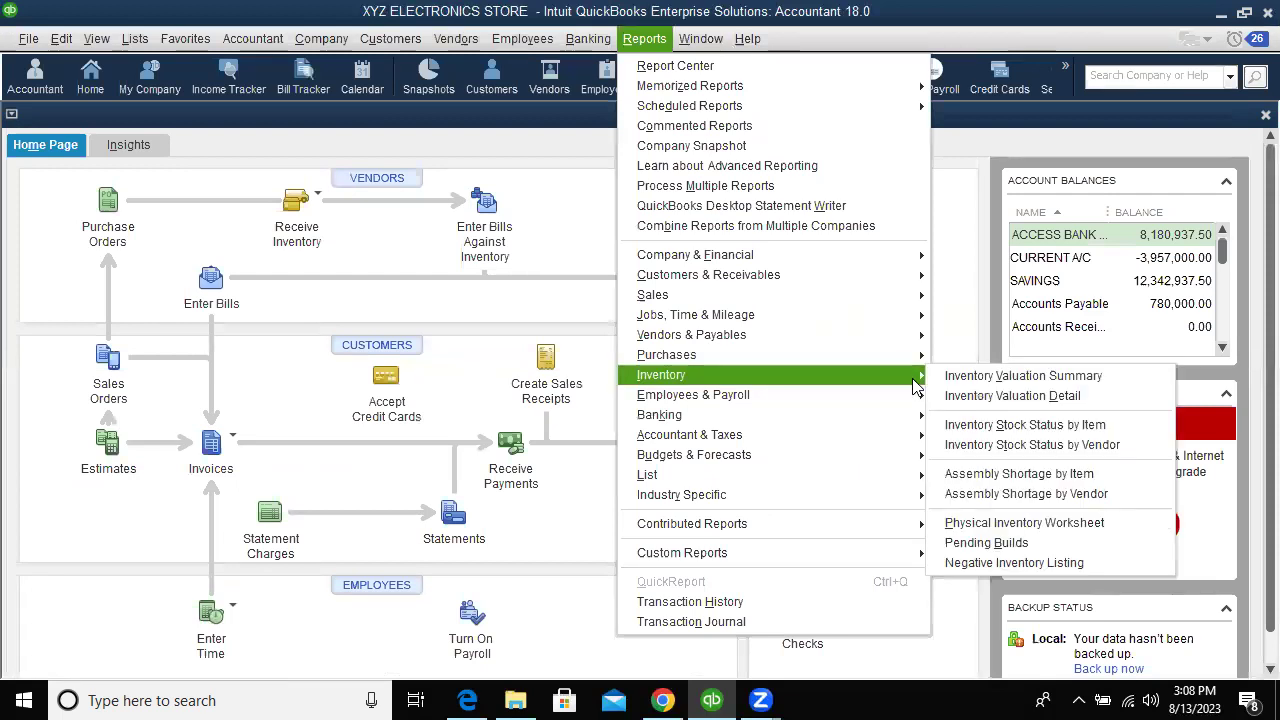
{"action": "left_click", "coordinate": [1003, 427]}
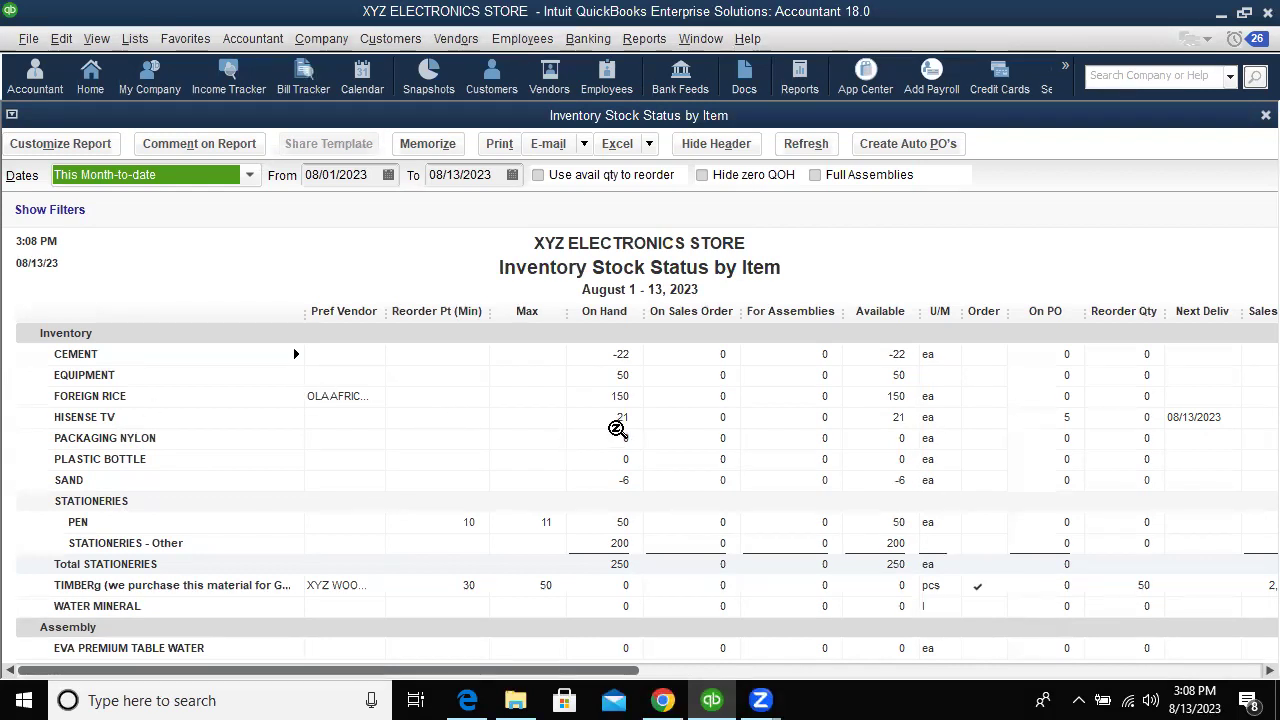
{"action": "double_click", "coordinate": [617, 425]}
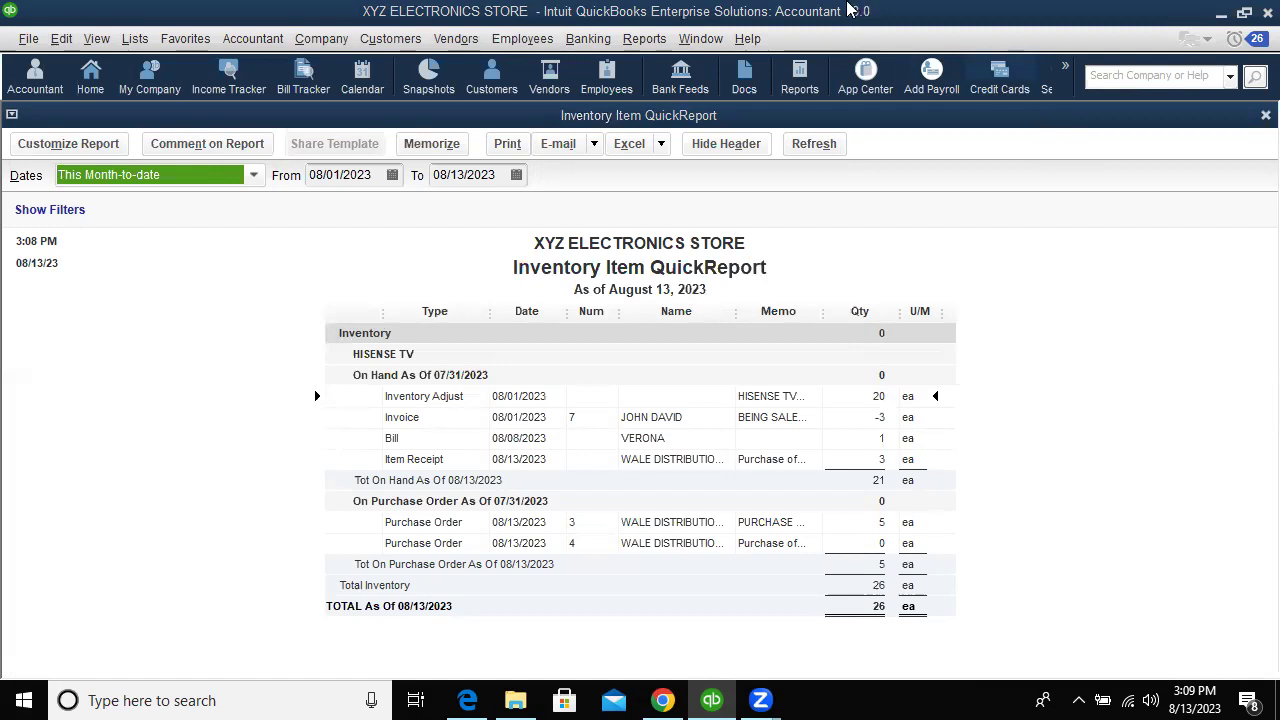
Enter a bill for WALE DISTRIBUTION NIG LTD against the vendor's remaining open purchase order for Hisense TVs
{"action": "left_click", "coordinate": [477, 50]}
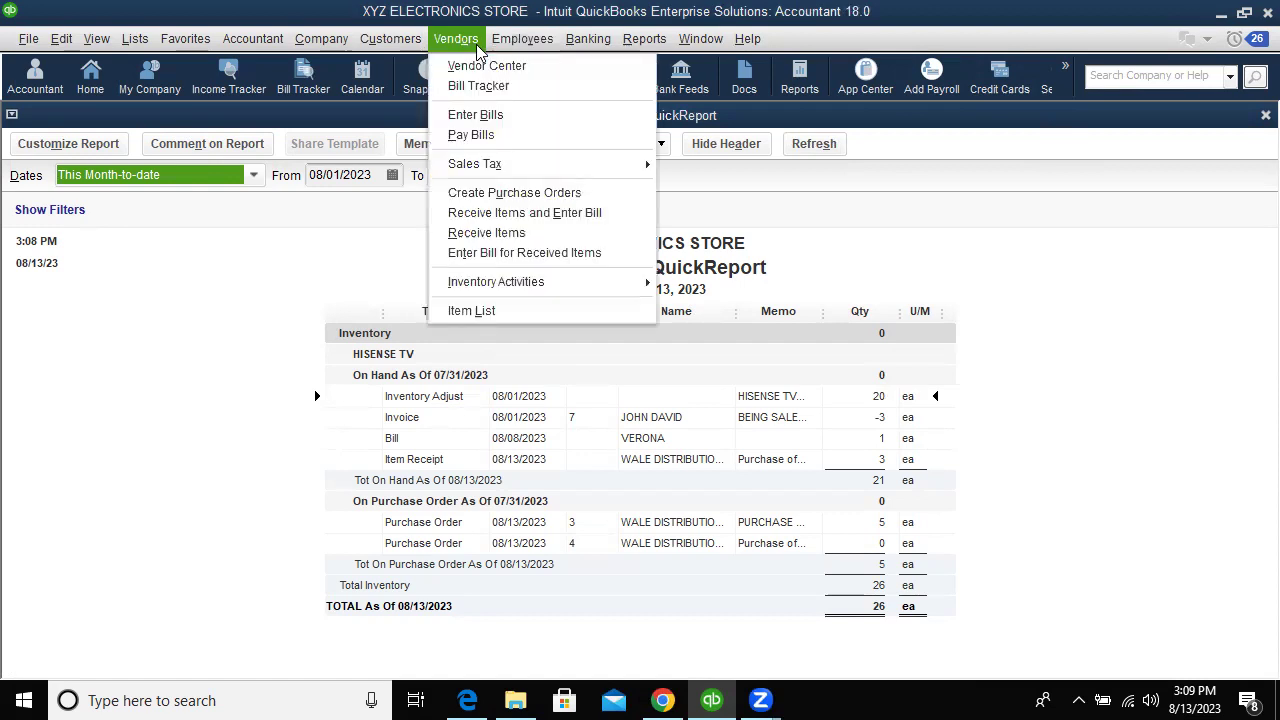
{"action": "left_click", "coordinate": [479, 116]}
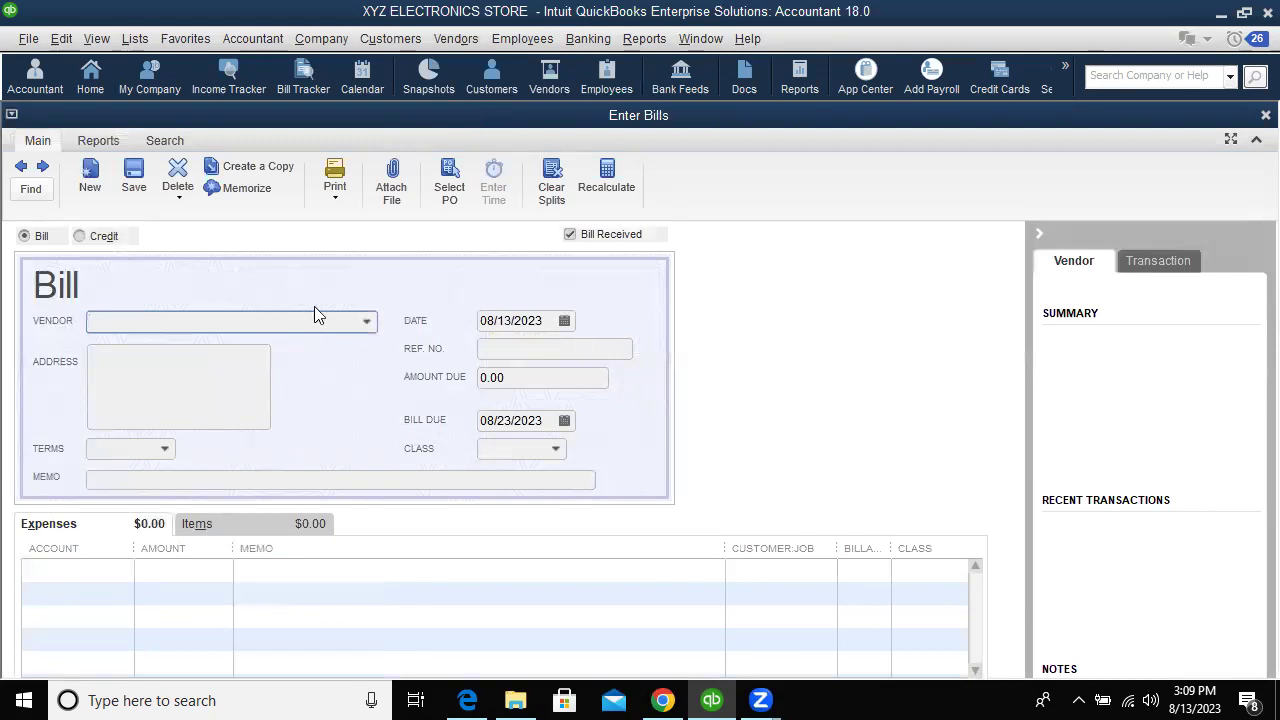
{"action": "left_click", "coordinate": [367, 326]}
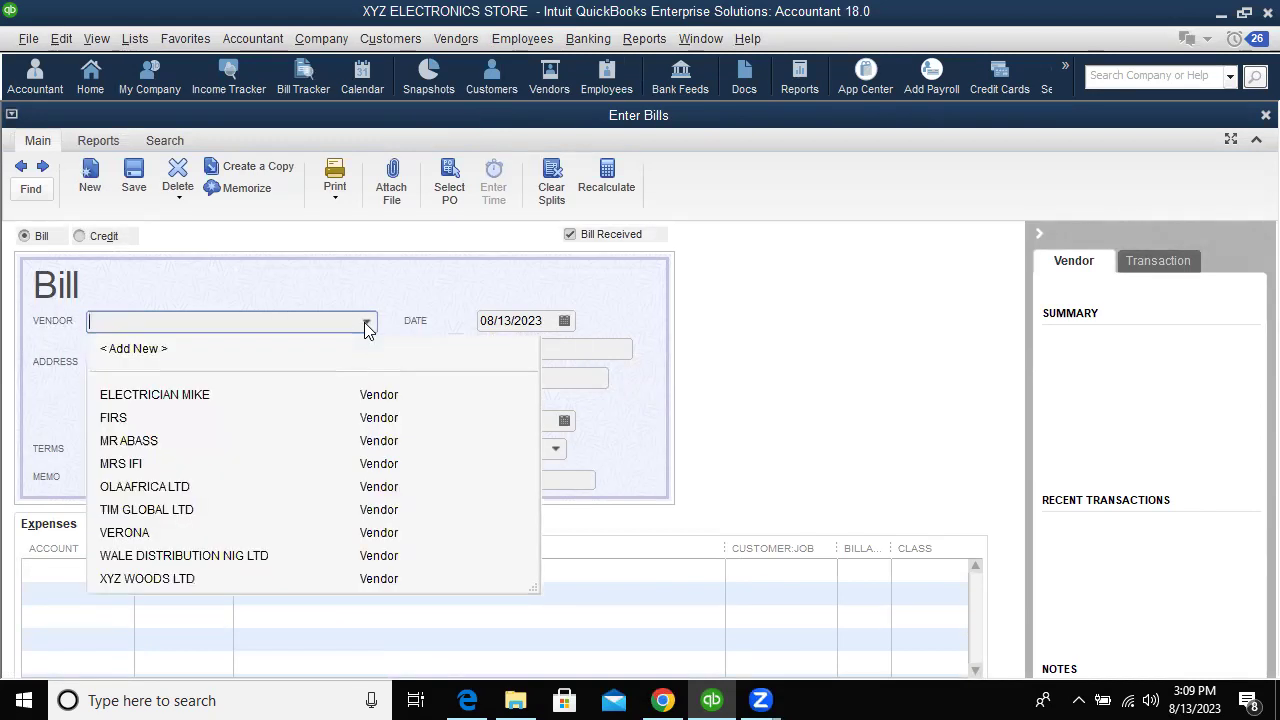
{"action": "left_click", "coordinate": [195, 563]}
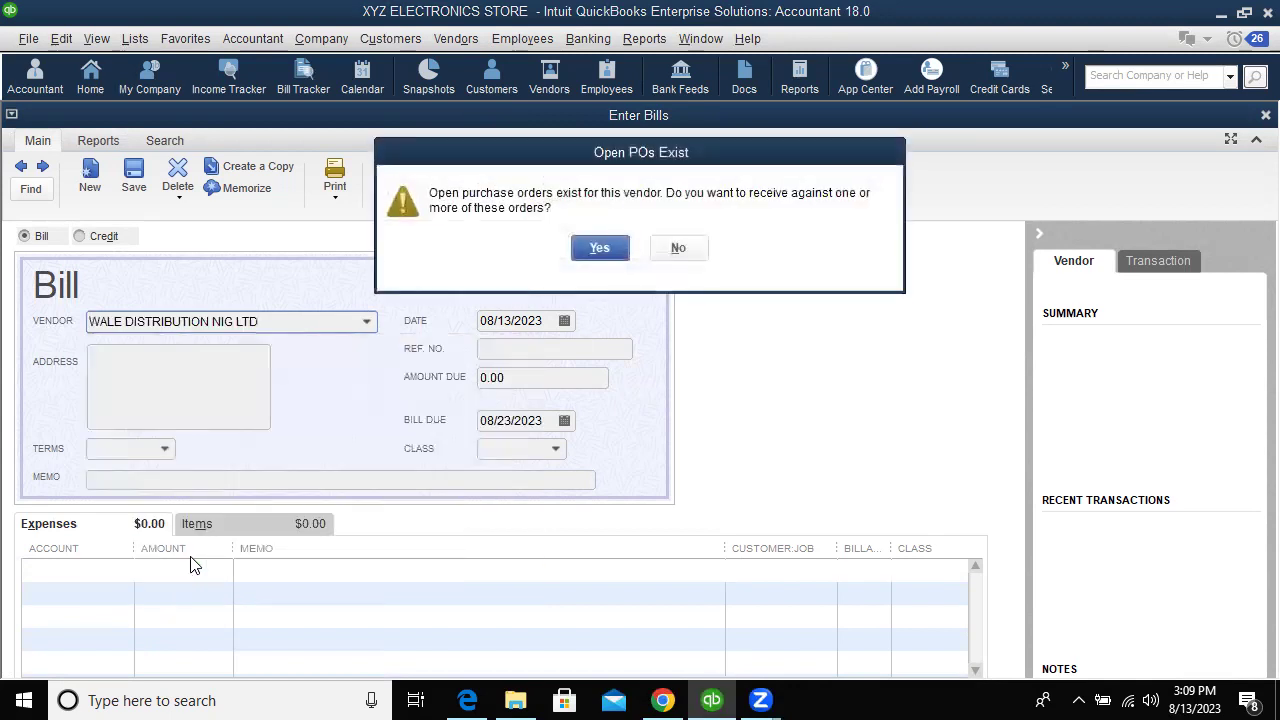
{"action": "left_click", "coordinate": [597, 250]}
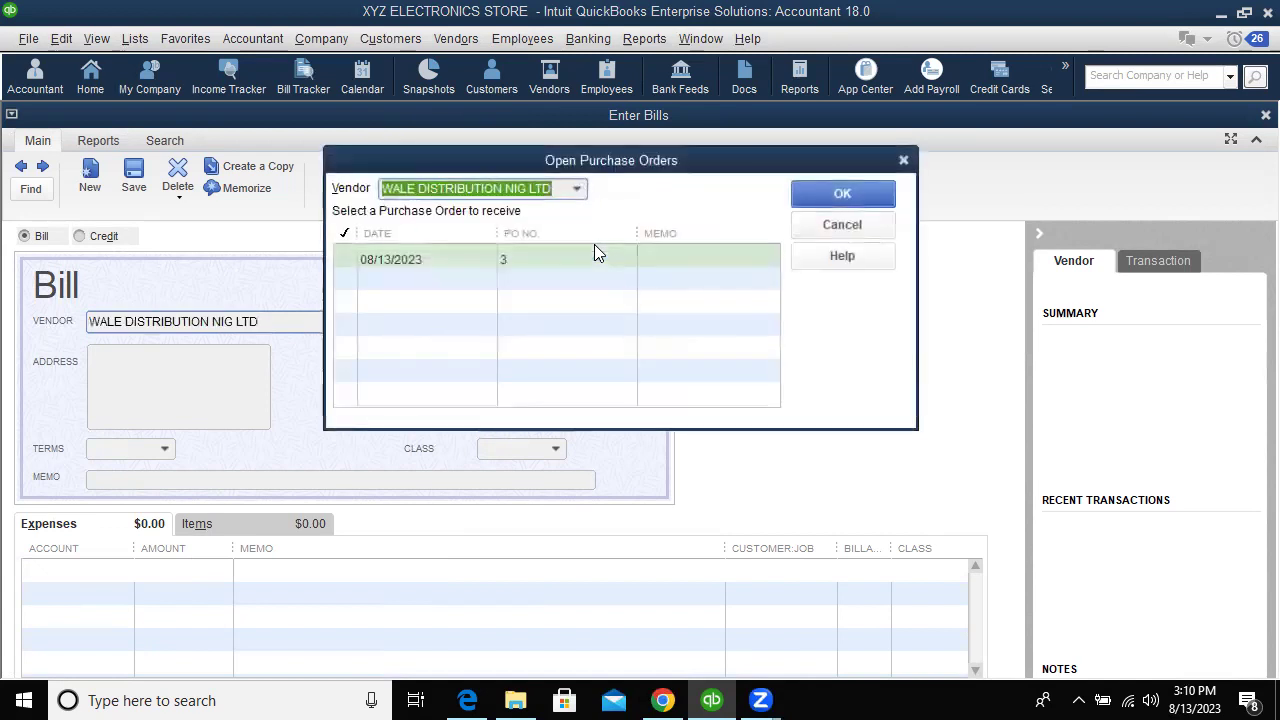
{"action": "left_click", "coordinate": [444, 259]}
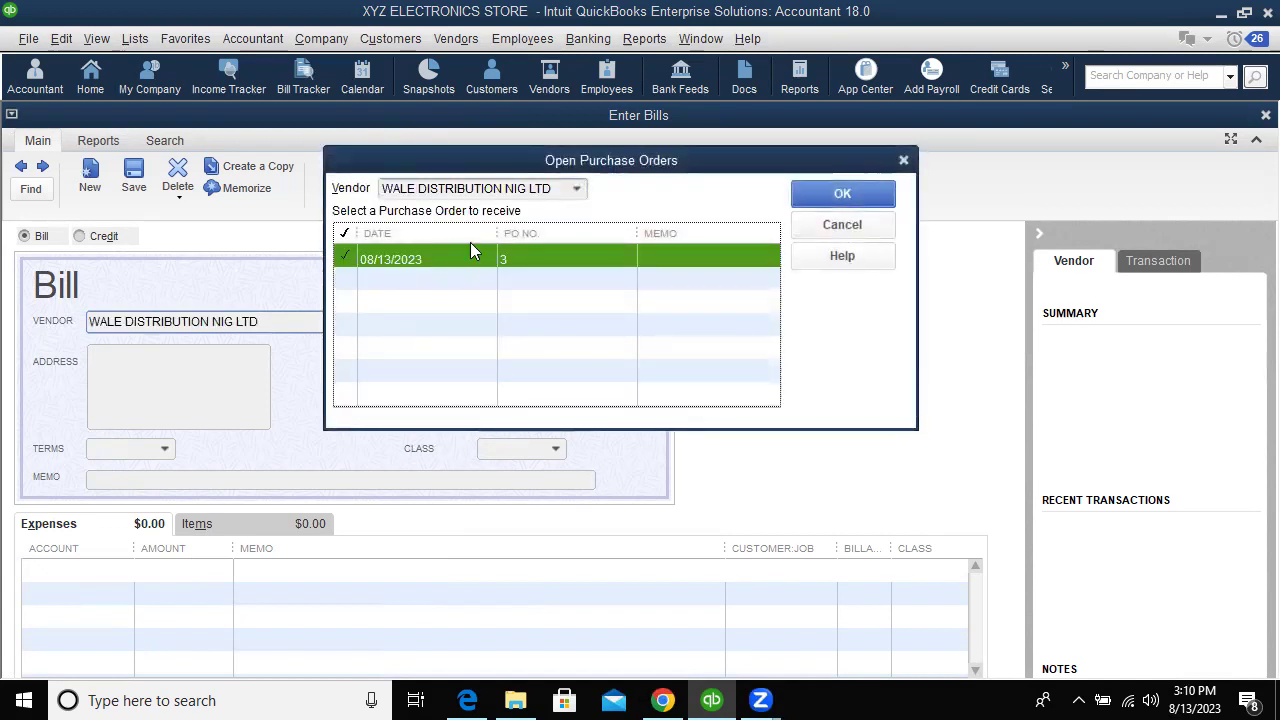
{"action": "left_click", "coordinate": [842, 194]}
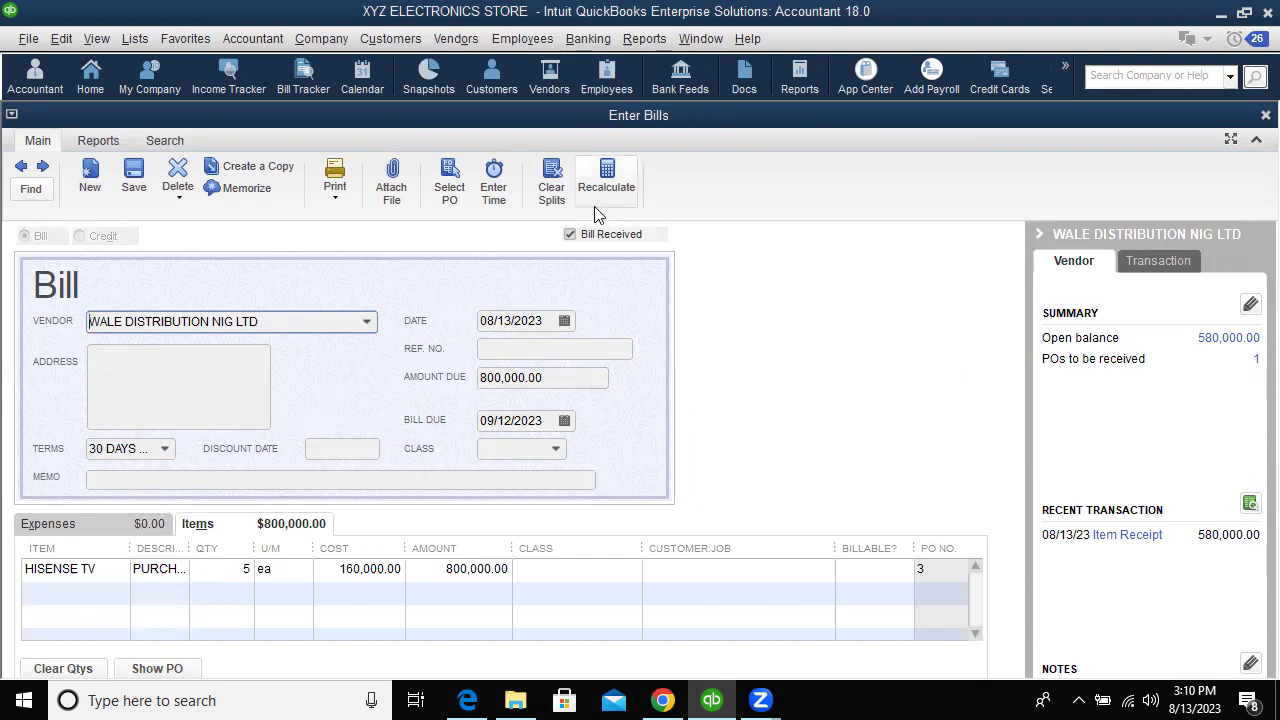
Save and close the bill without assigning a class to its item
{"action": "left_click", "coordinate": [1231, 141]}
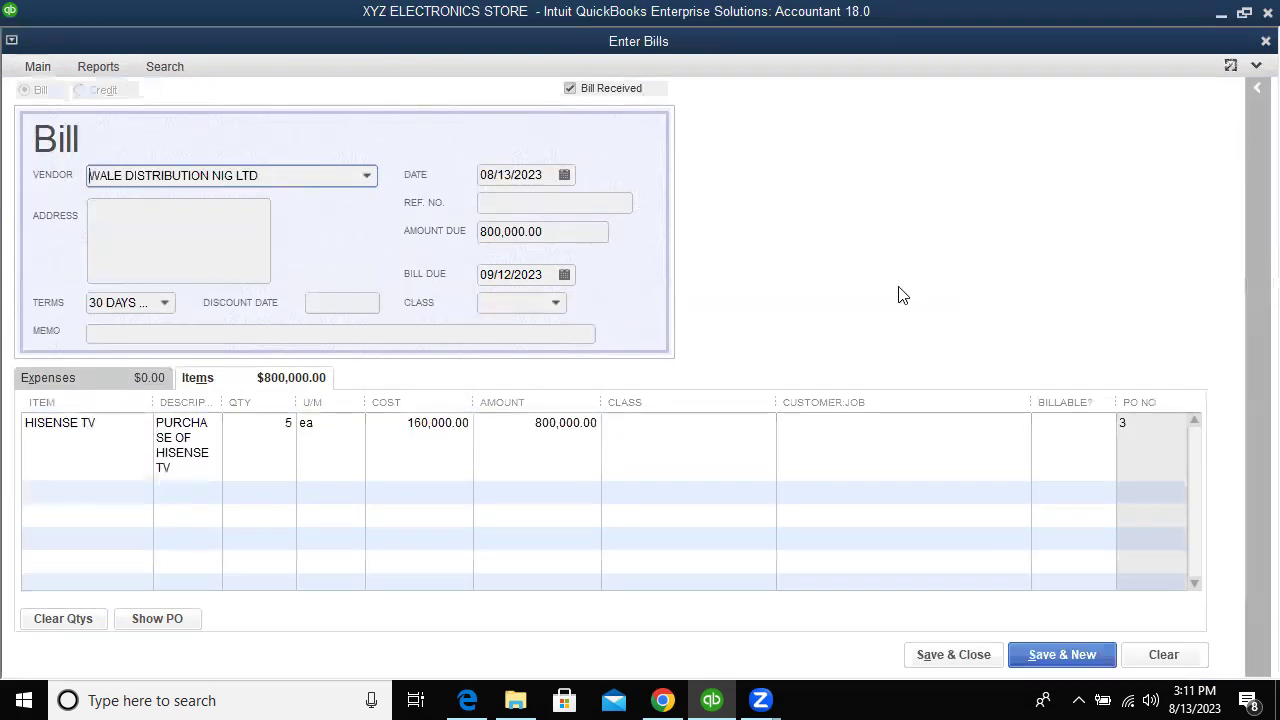
{"action": "left_click", "coordinate": [945, 660]}
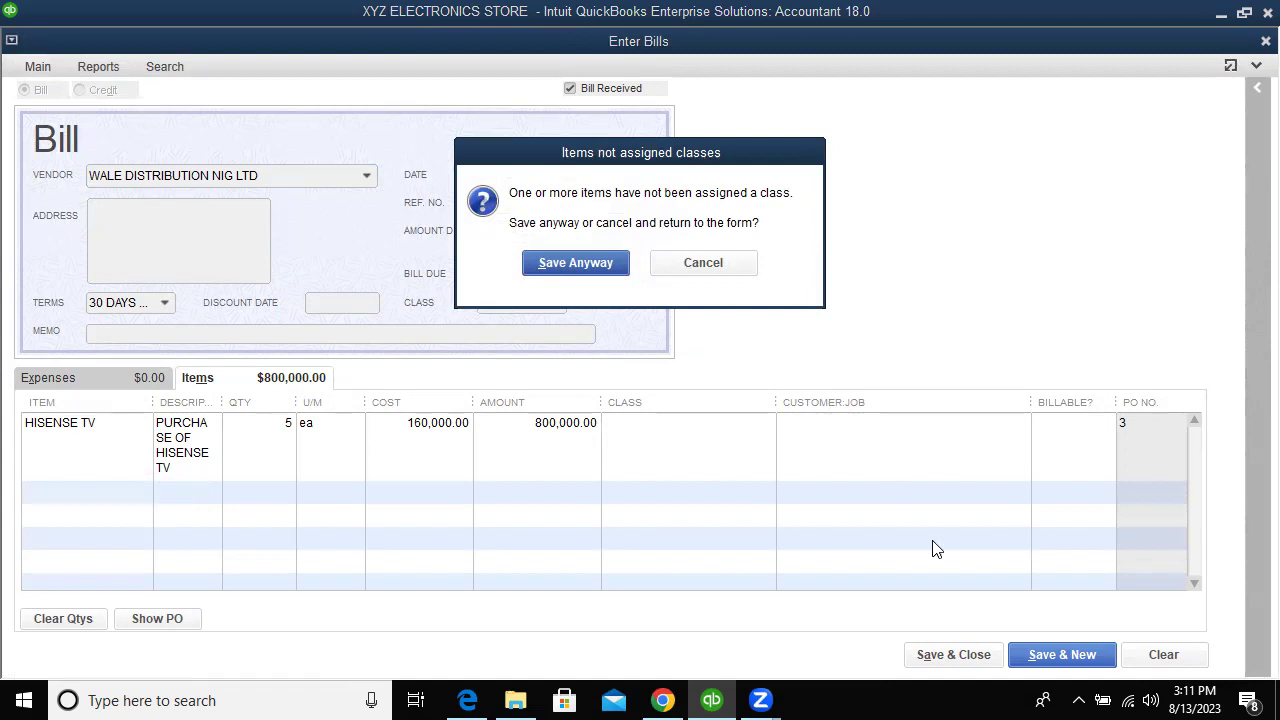
{"action": "left_click", "coordinate": [560, 260]}
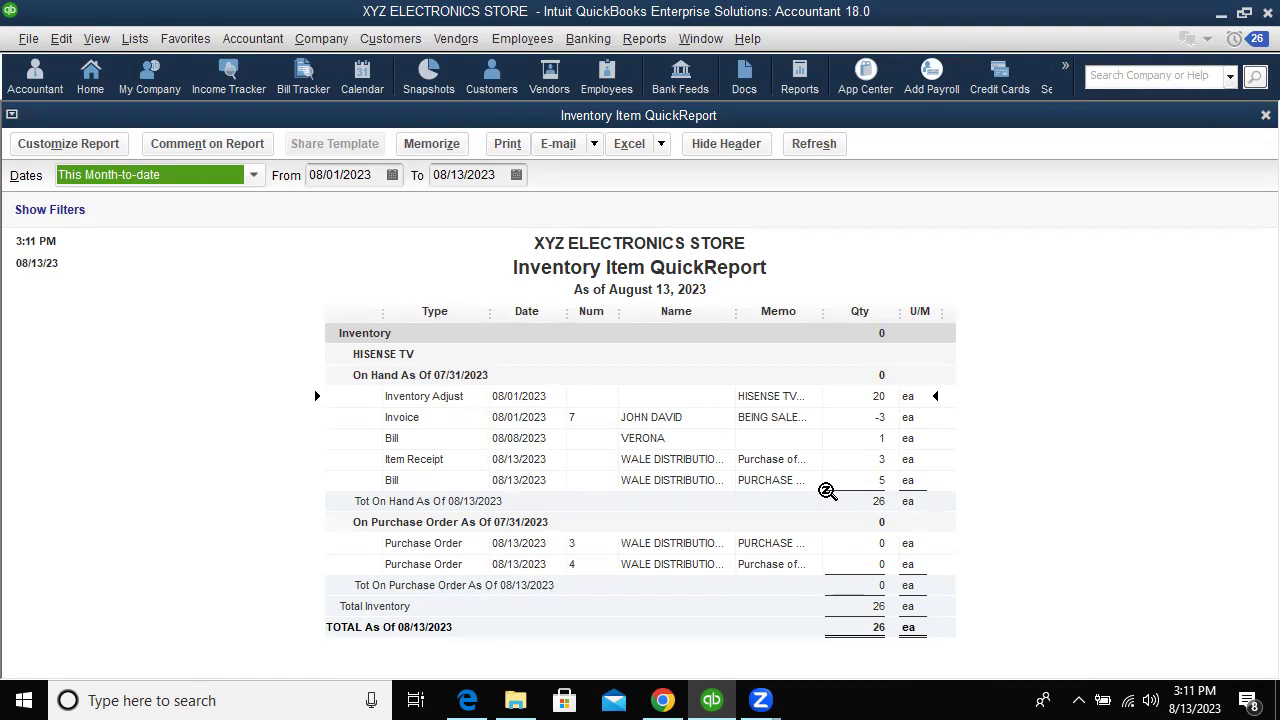
Open the bills available for payment and sort them by vendor
{"action": "left_click", "coordinate": [104, 74]}
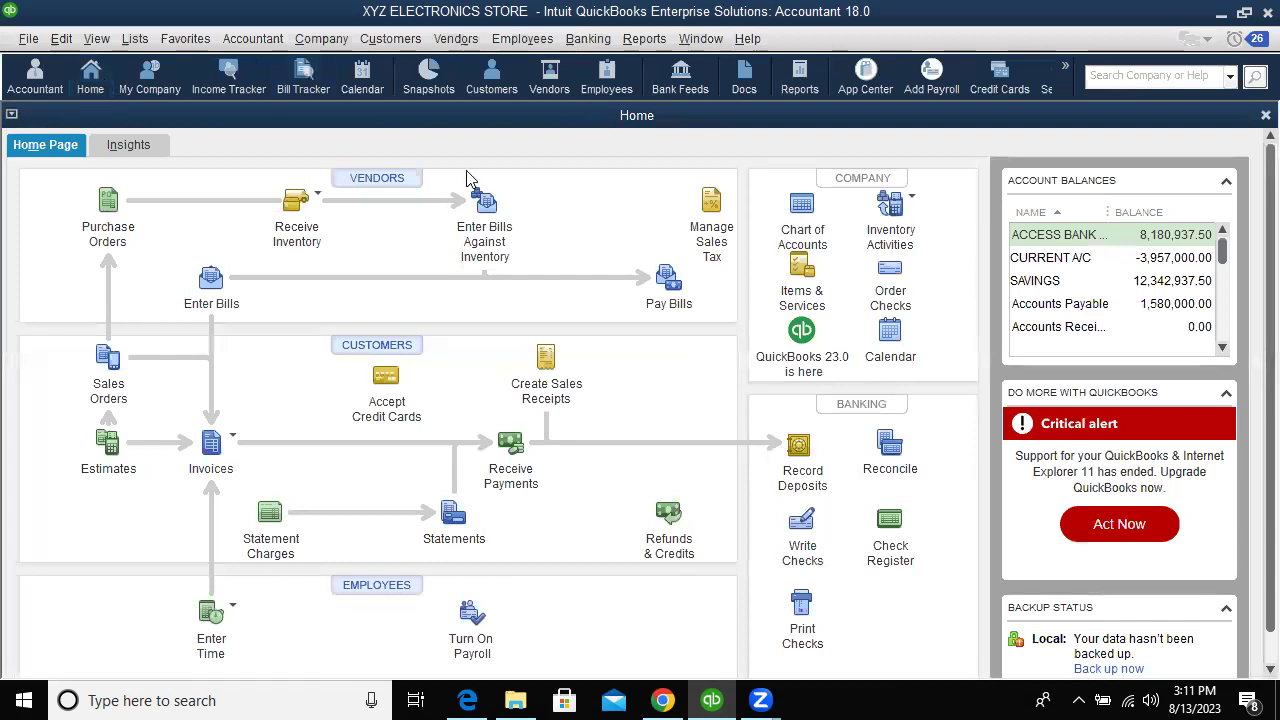
{"action": "left_click", "coordinate": [462, 46]}
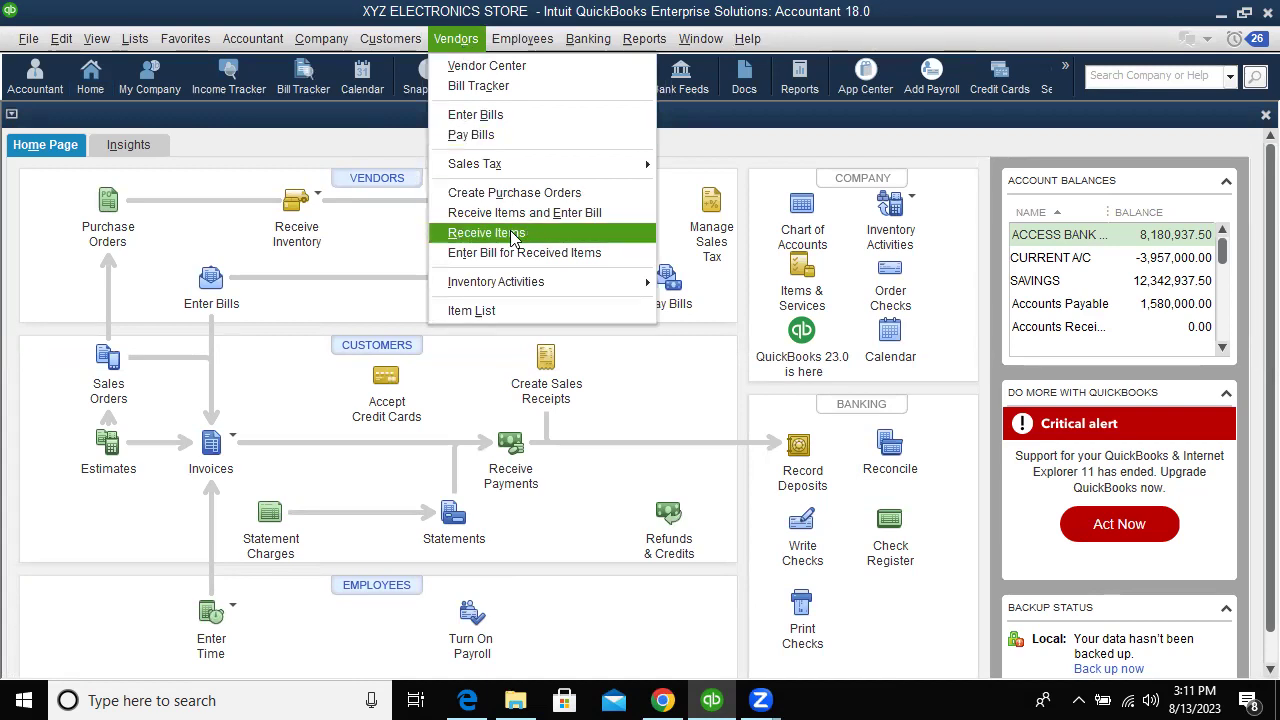
{"action": "left_click", "coordinate": [489, 138]}
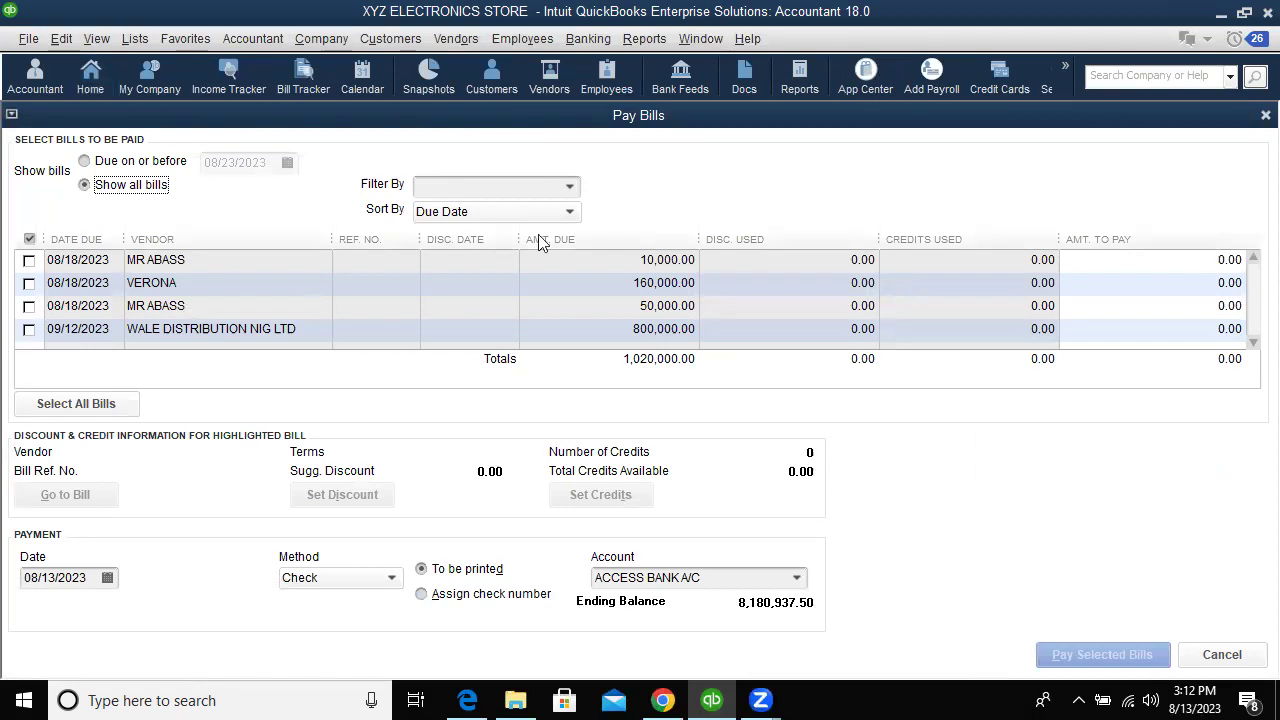
{"action": "left_click", "coordinate": [567, 213]}
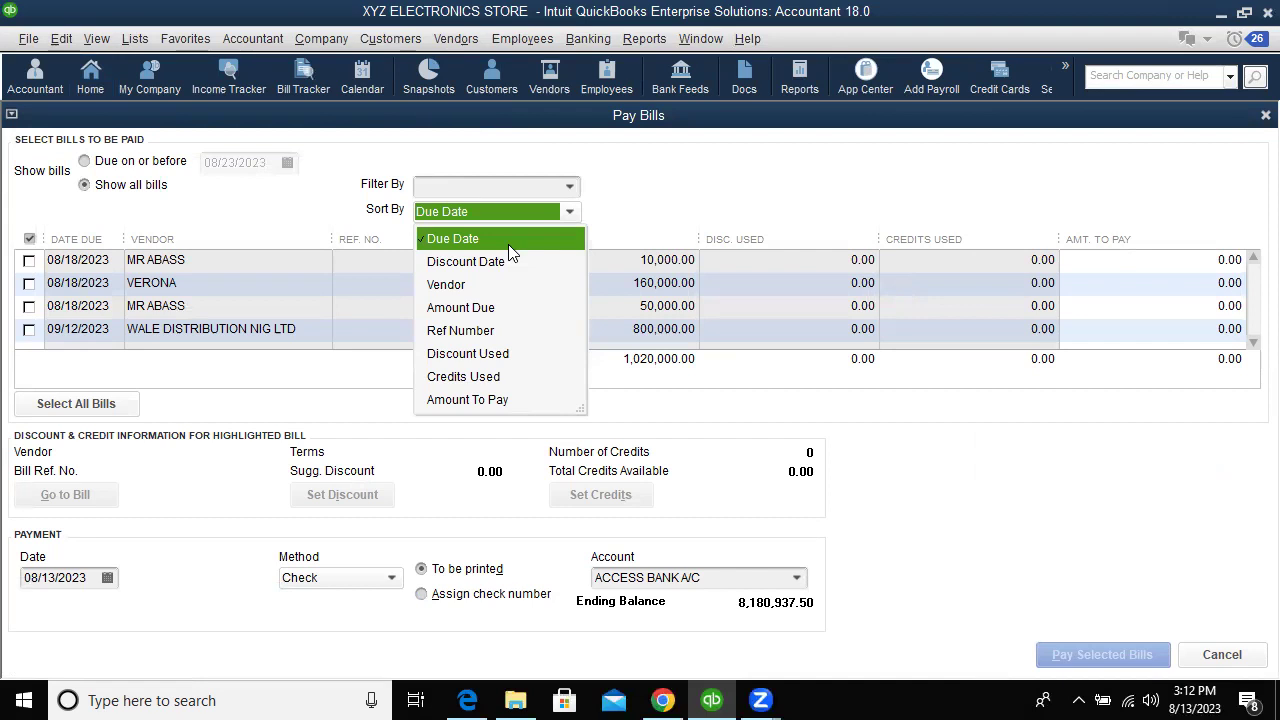
{"action": "left_click", "coordinate": [464, 285]}
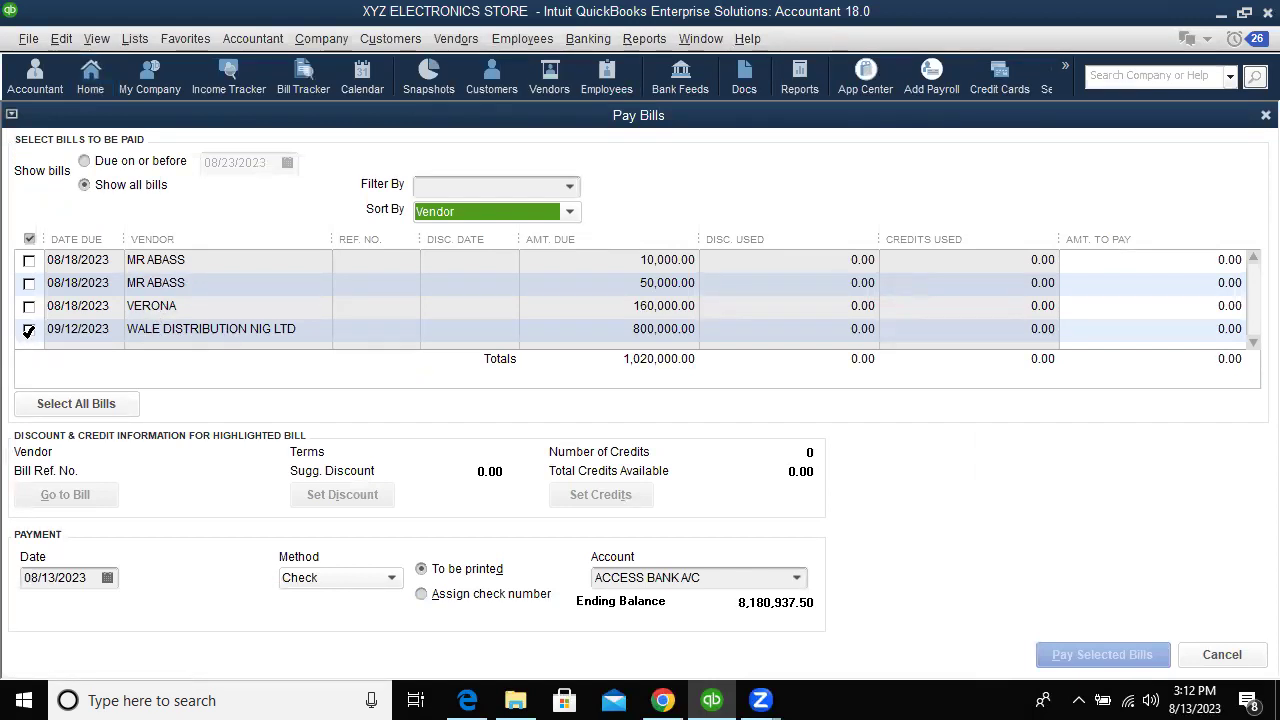
Select the 800,000.00 WALE DISTRIBUTION NIG LTD bill for payment and set the payment method to Credit Card
{"action": "left_click", "coordinate": [29, 331]}
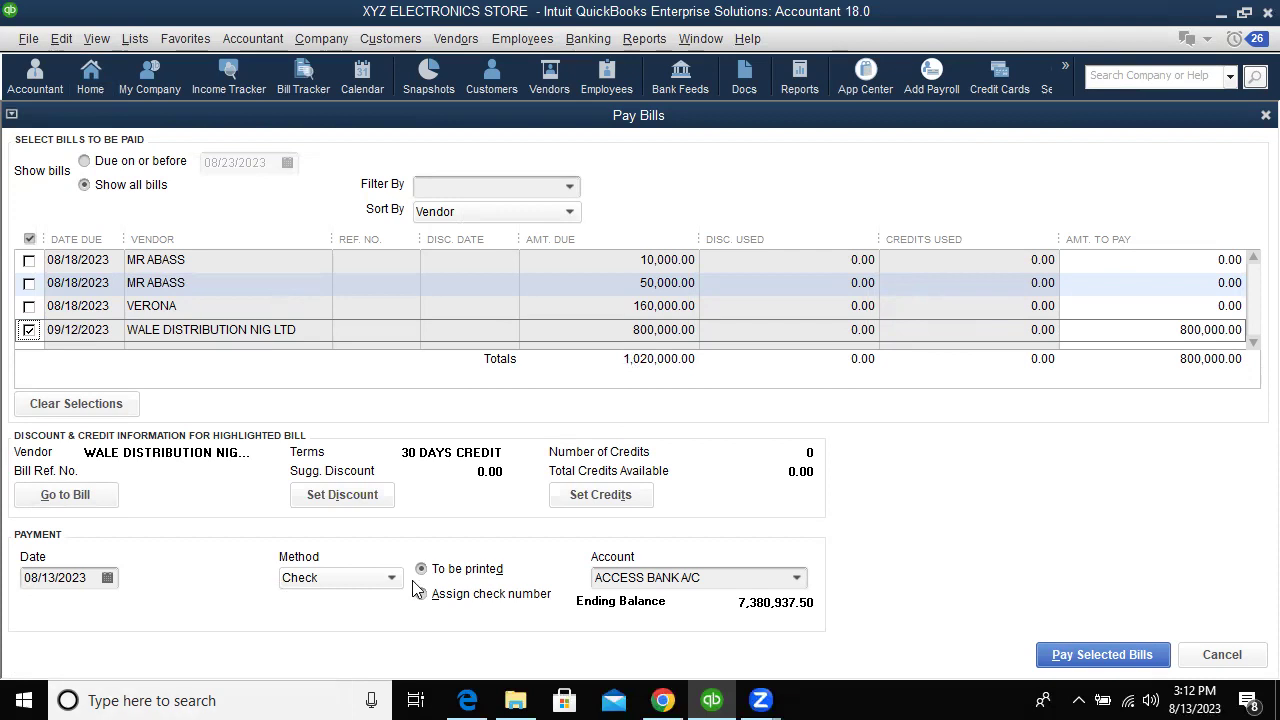
{"action": "left_click", "coordinate": [323, 582]}
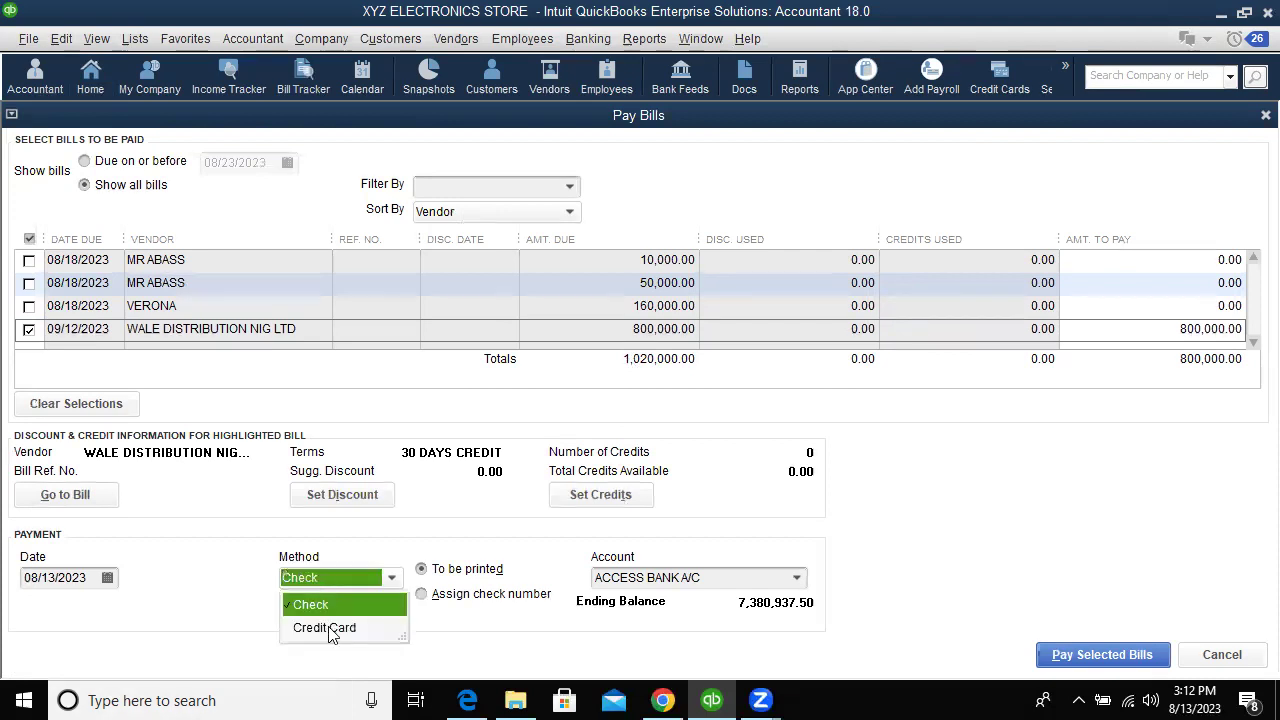
{"action": "left_click", "coordinate": [328, 626]}
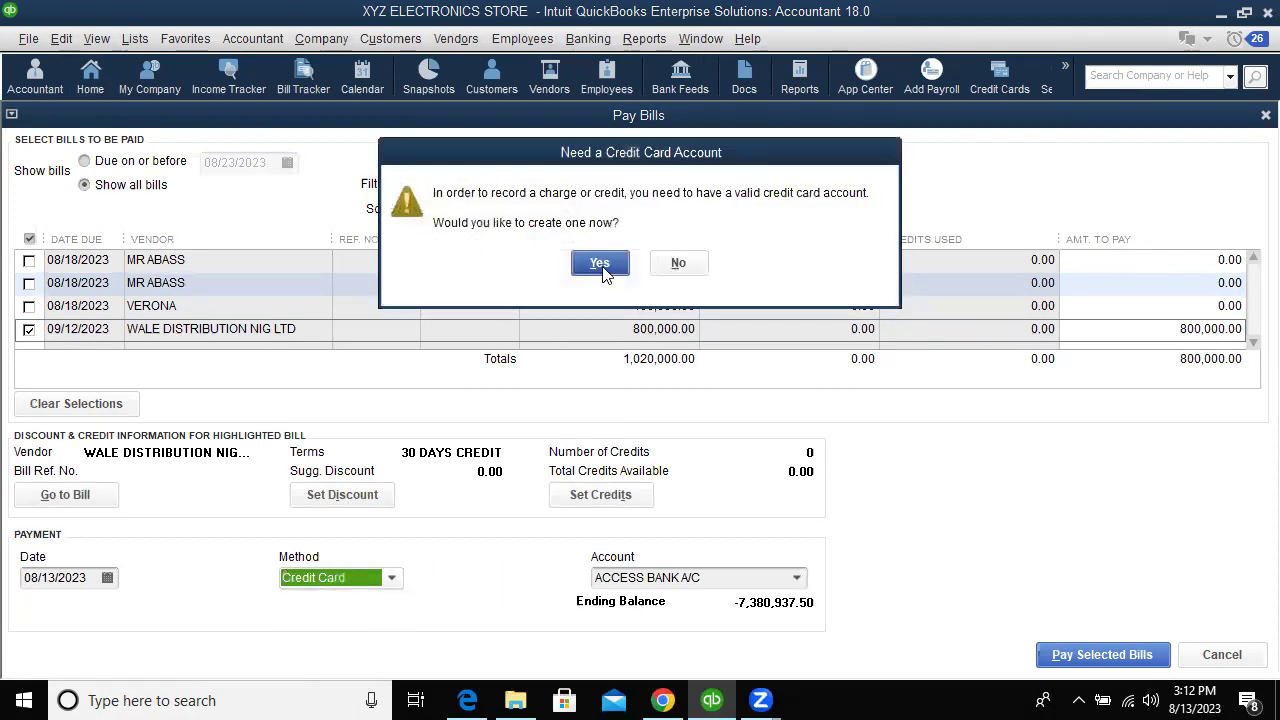
{"action": "left_click", "coordinate": [603, 270]}
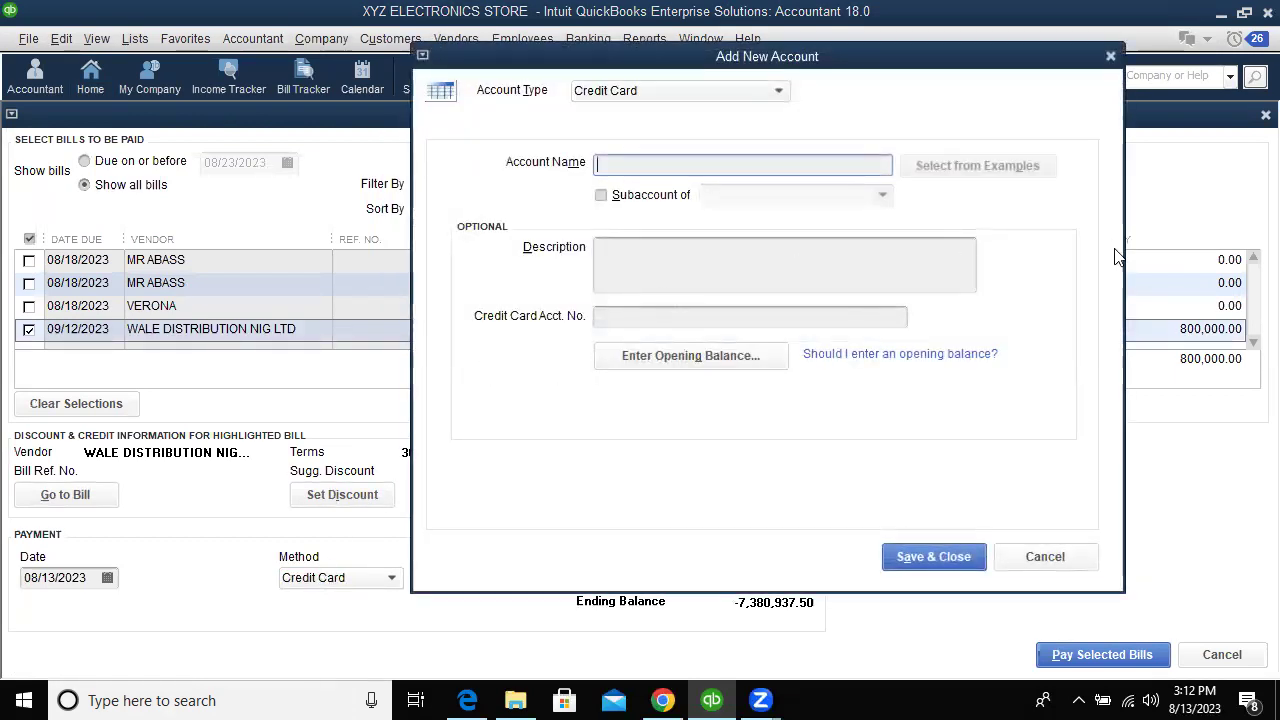
{"action": "left_click_drag", "start_coordinate": [1080, 57], "coordinate": [994, 291]}
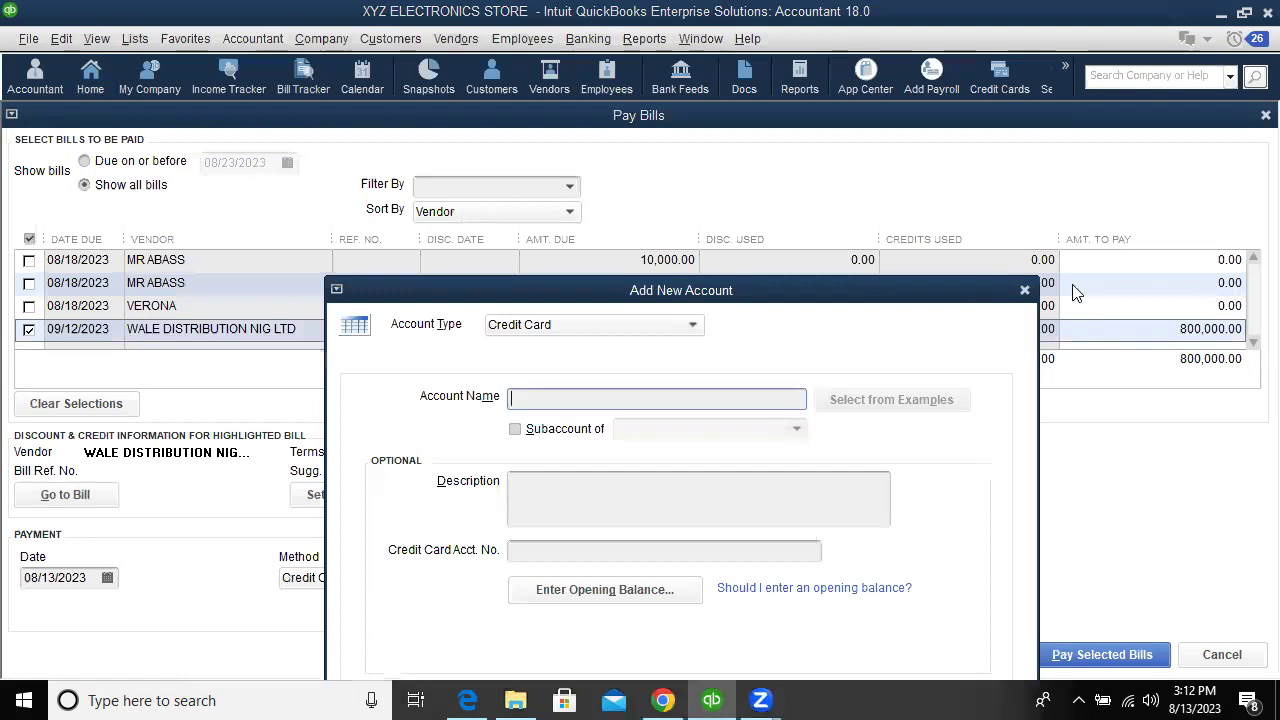
{"action": "left_click", "coordinate": [1024, 292]}
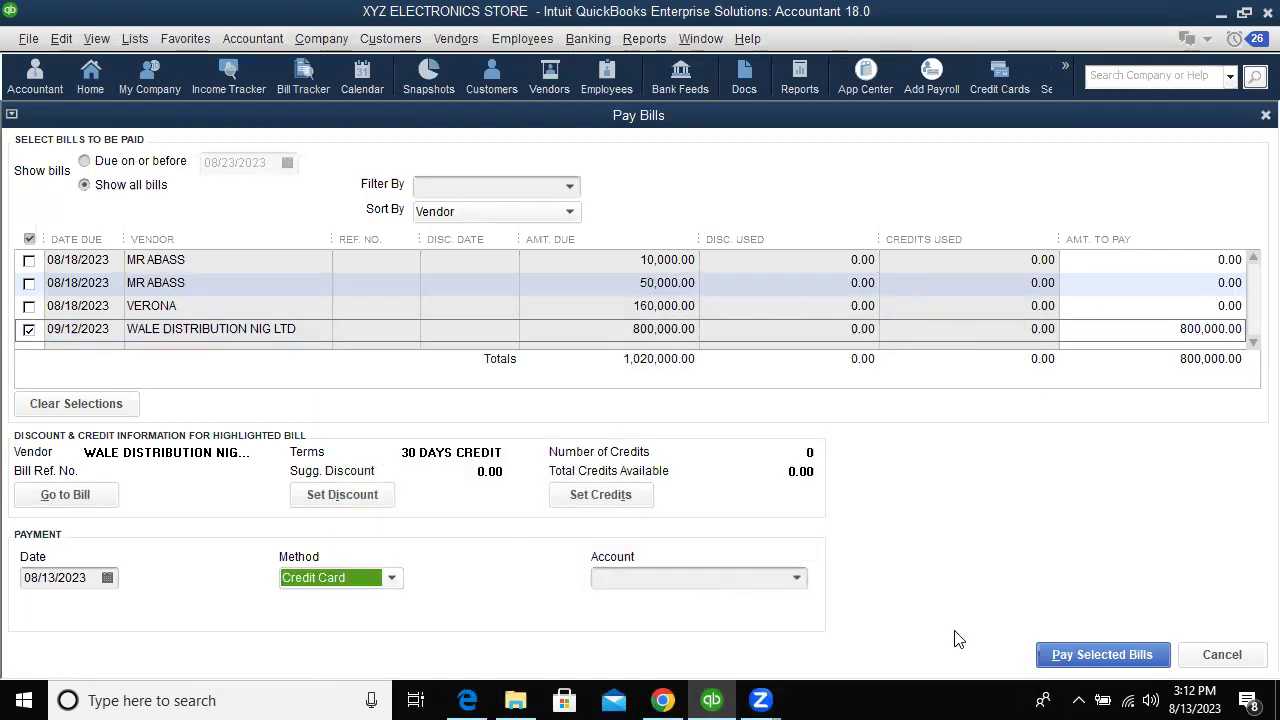
Try to pay the selected bill by credit card with no payment account chosen
{"action": "left_click", "coordinate": [1062, 654]}
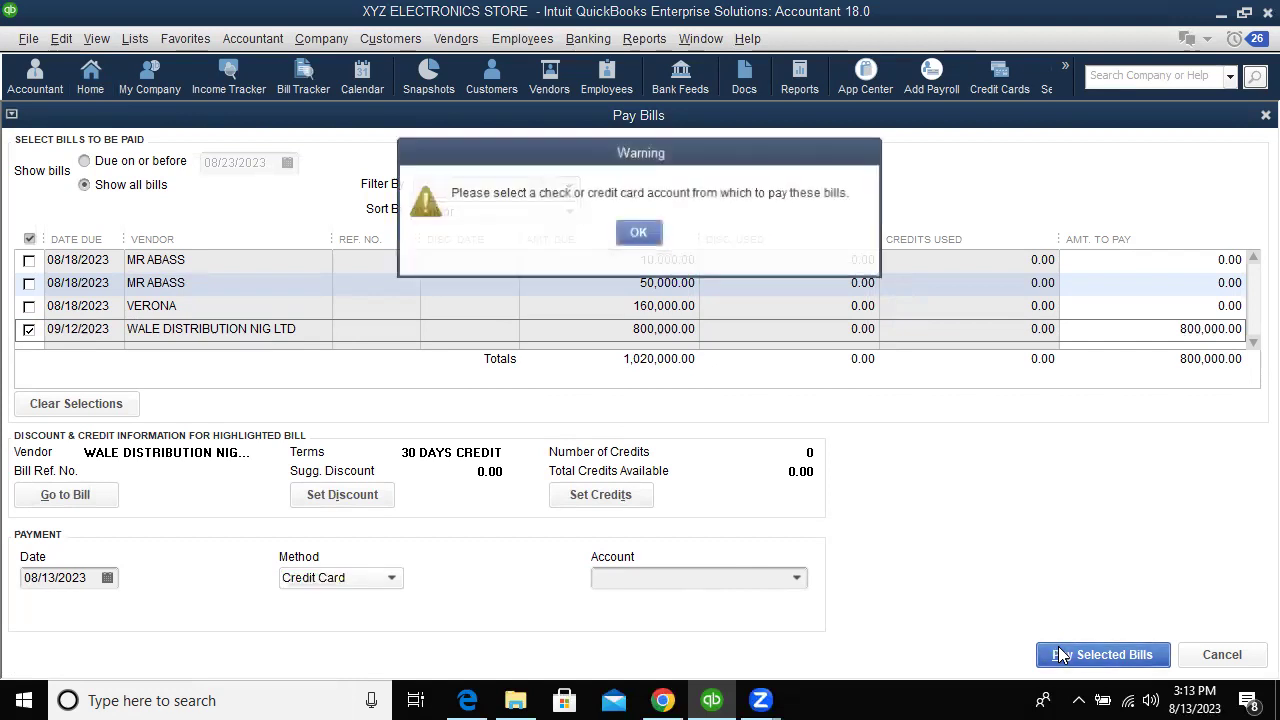
{"action": "left_click", "coordinate": [645, 240]}
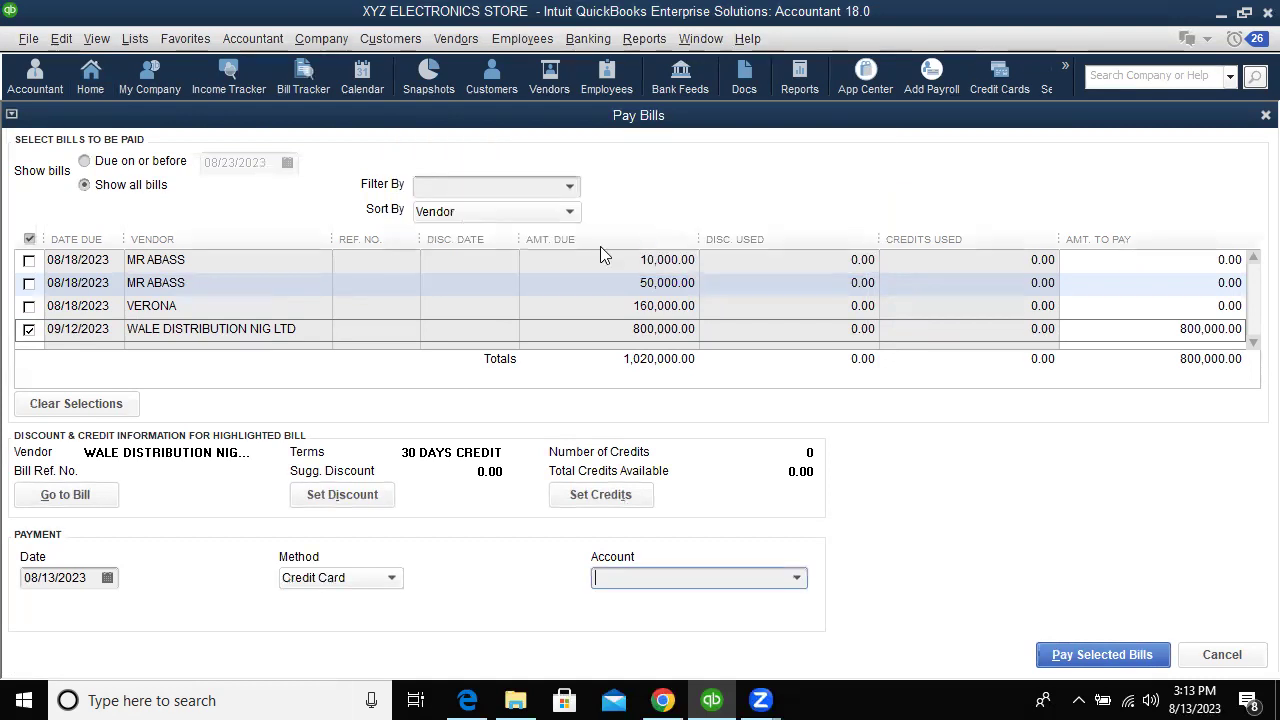
{"action": "left_click", "coordinate": [365, 580]}
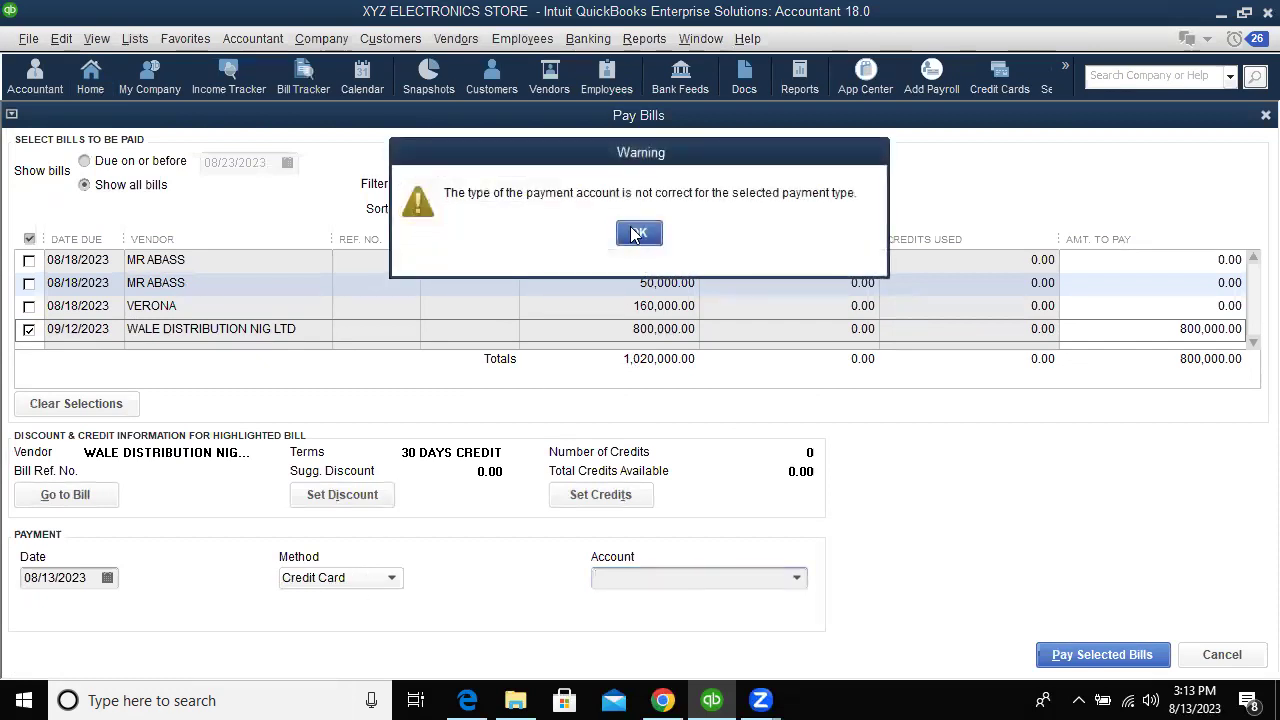
{"action": "left_click", "coordinate": [644, 233]}
{"action": "left_click", "coordinate": [393, 580]}
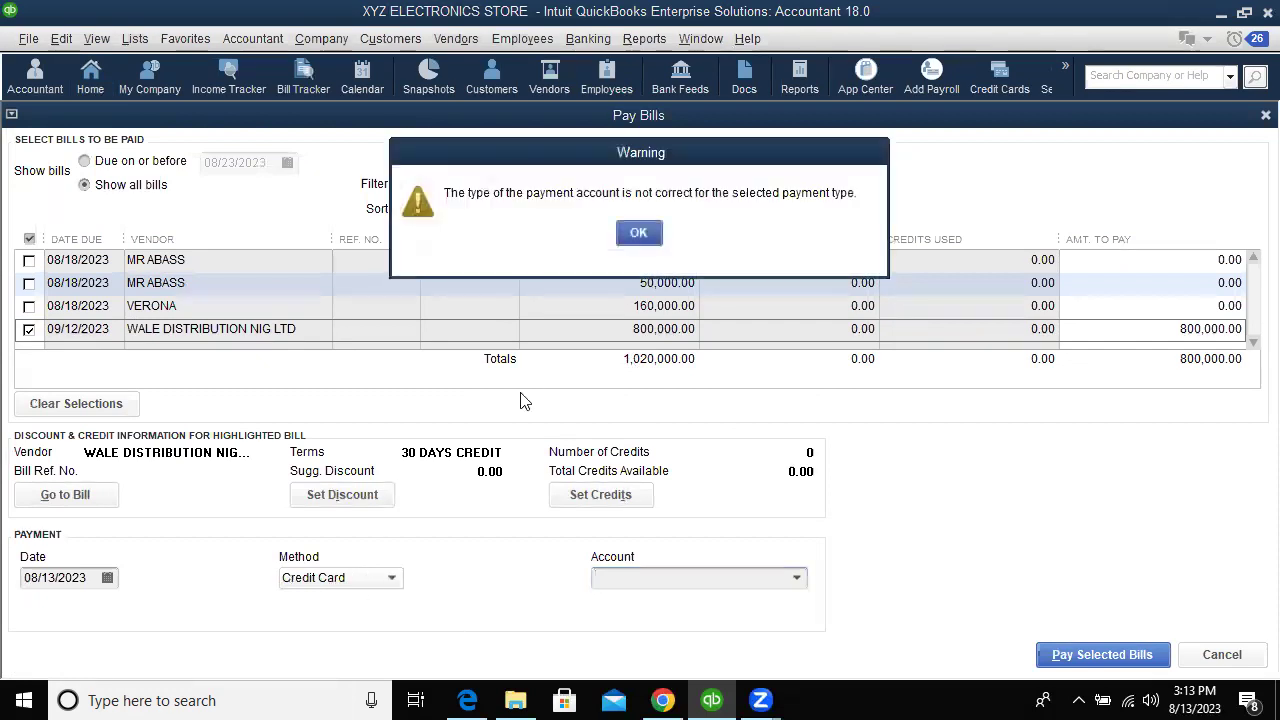
{"action": "left_click", "coordinate": [640, 233]}
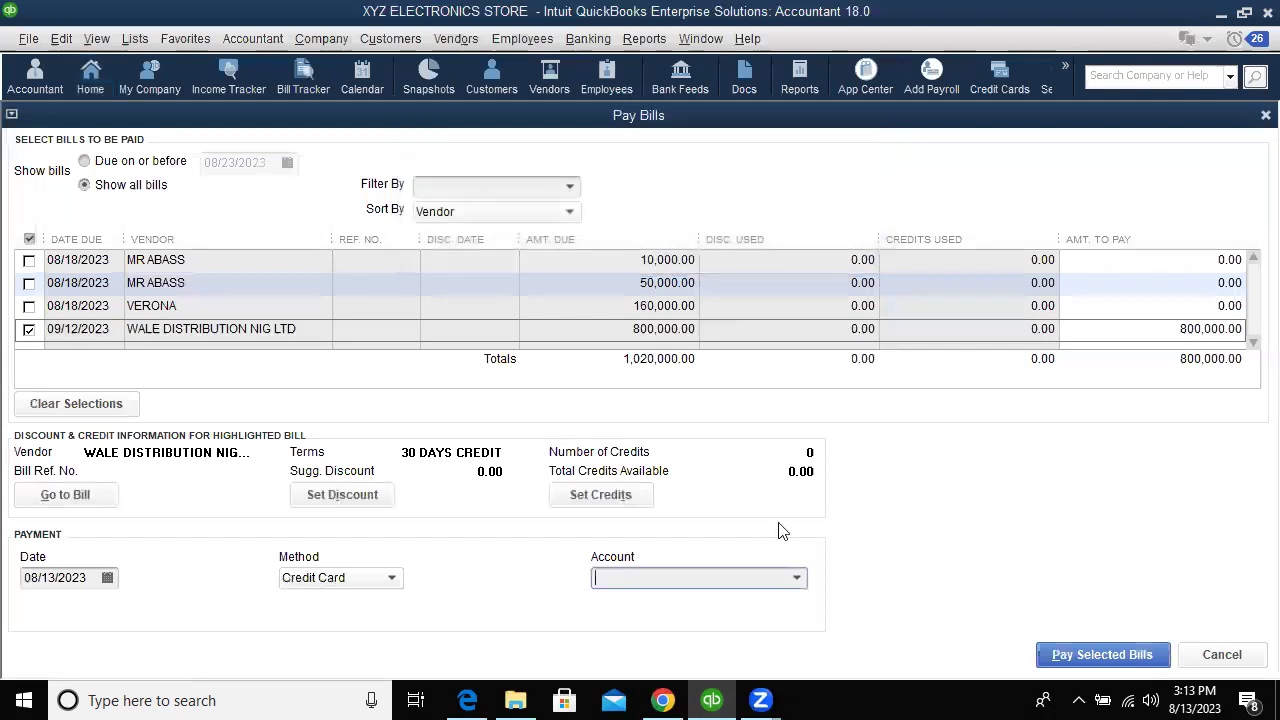
{"action": "left_click", "coordinate": [798, 579]}
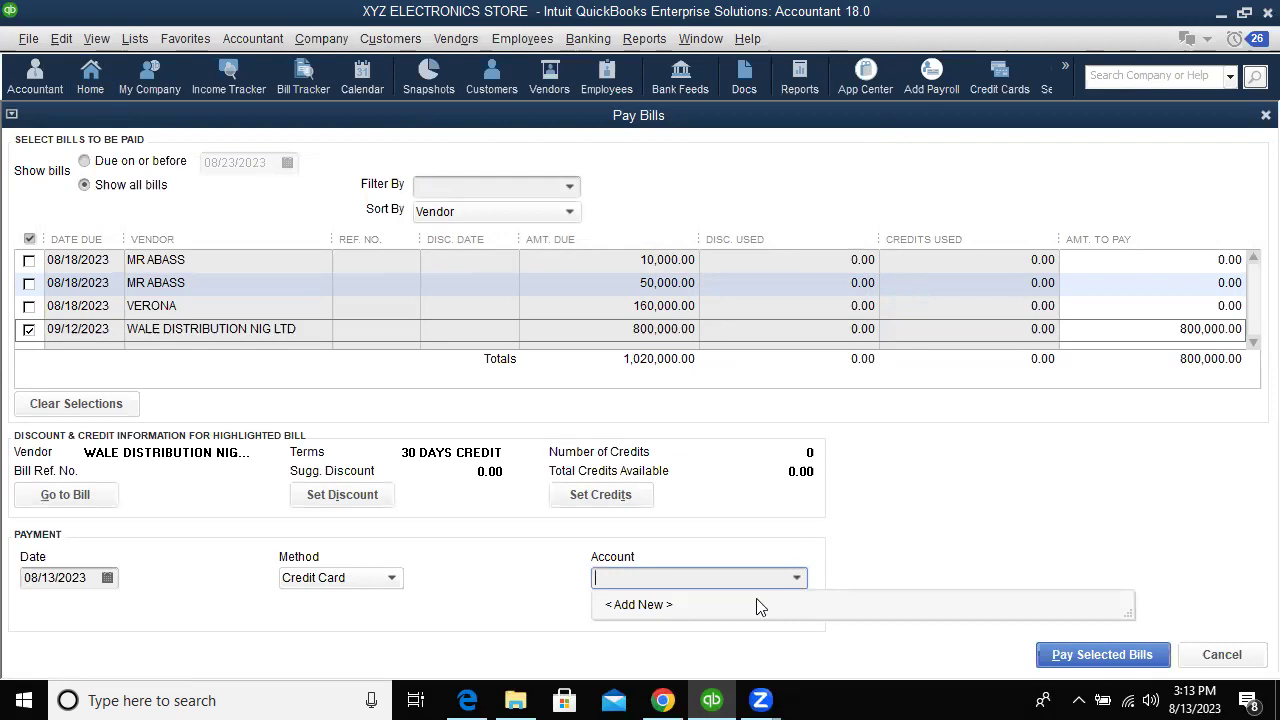
{"action": "left_click", "coordinate": [722, 606]}
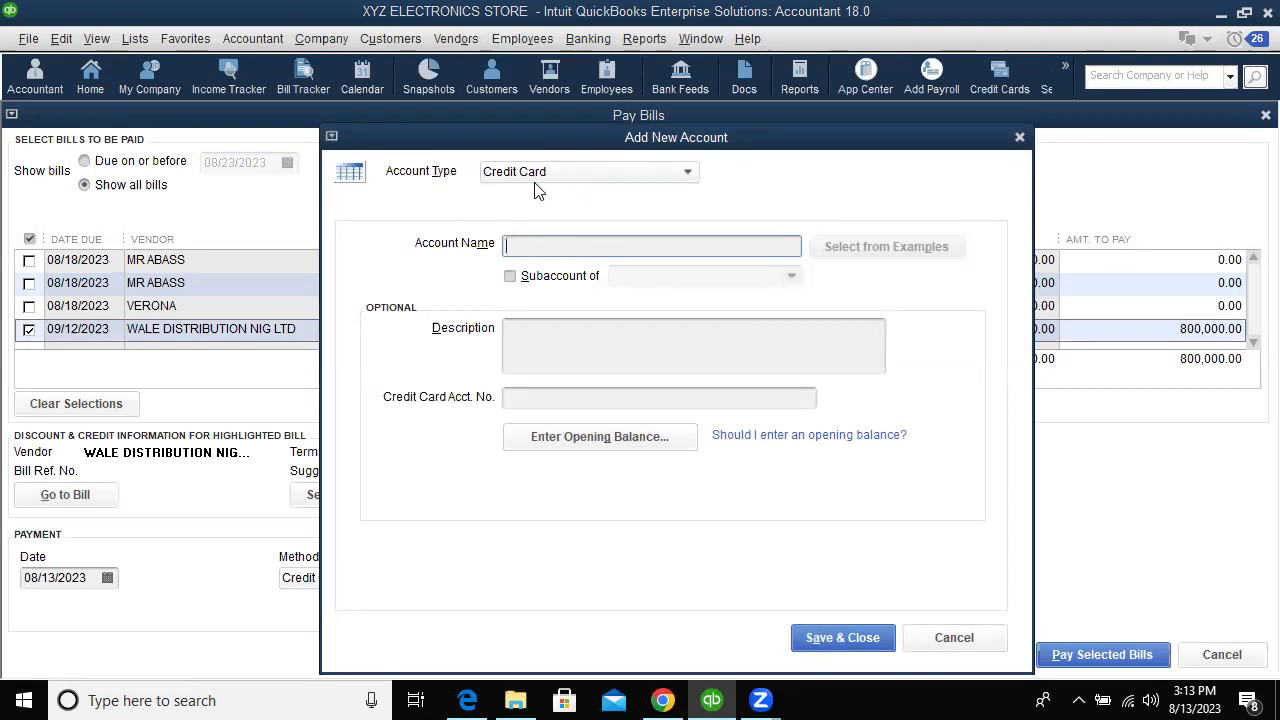
{"action": "left_click", "coordinate": [811, 636]}
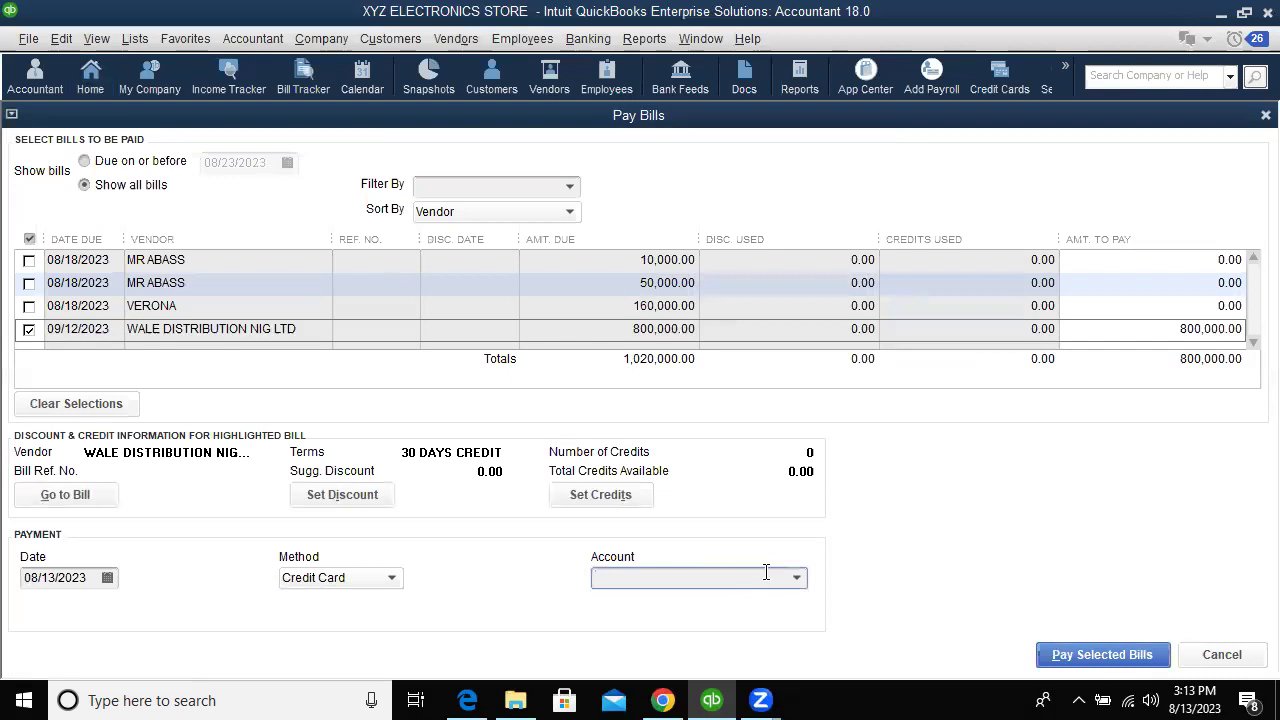
{"action": "left_click", "coordinate": [797, 579]}
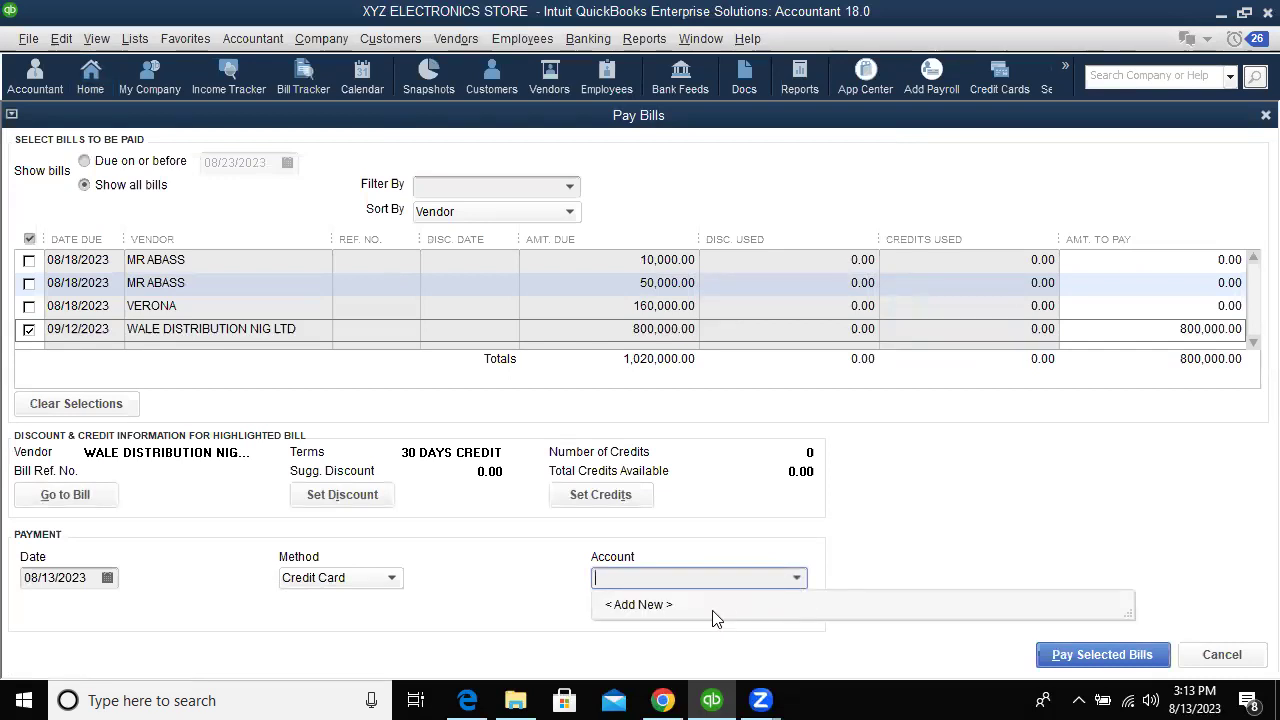
{"action": "left_click", "coordinate": [712, 516]}
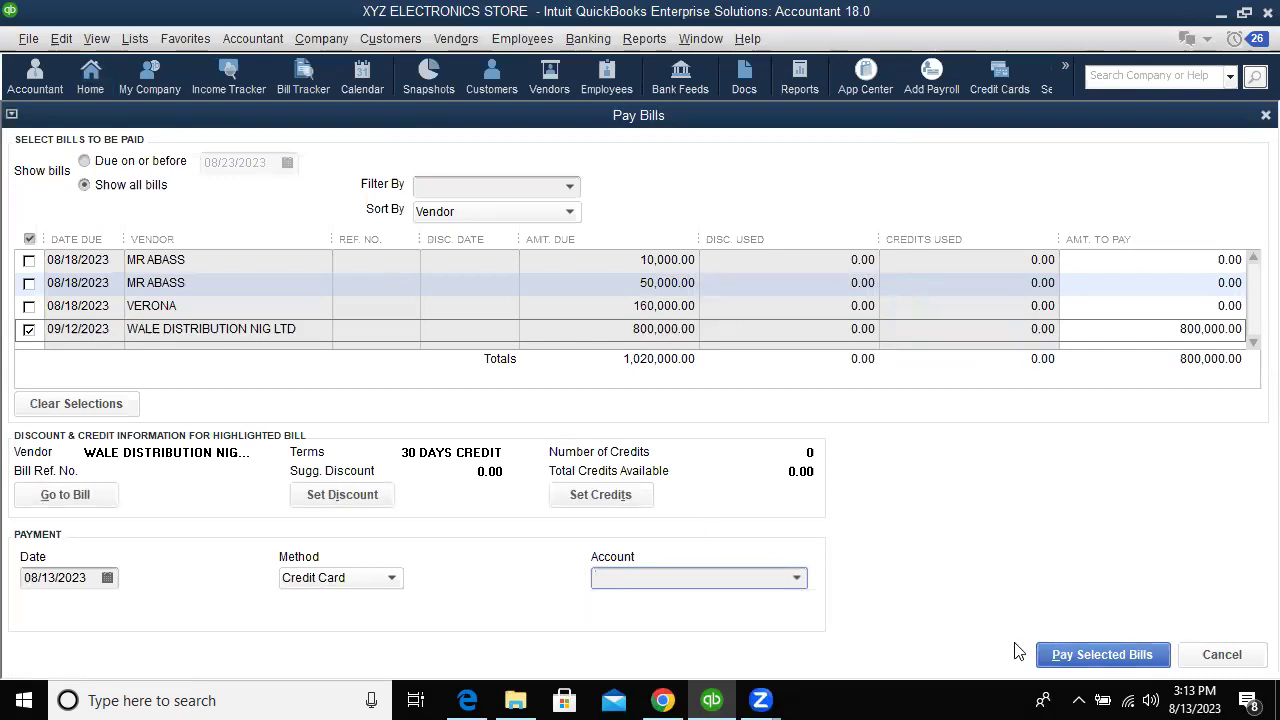
{"action": "left_click", "coordinate": [1052, 662]}
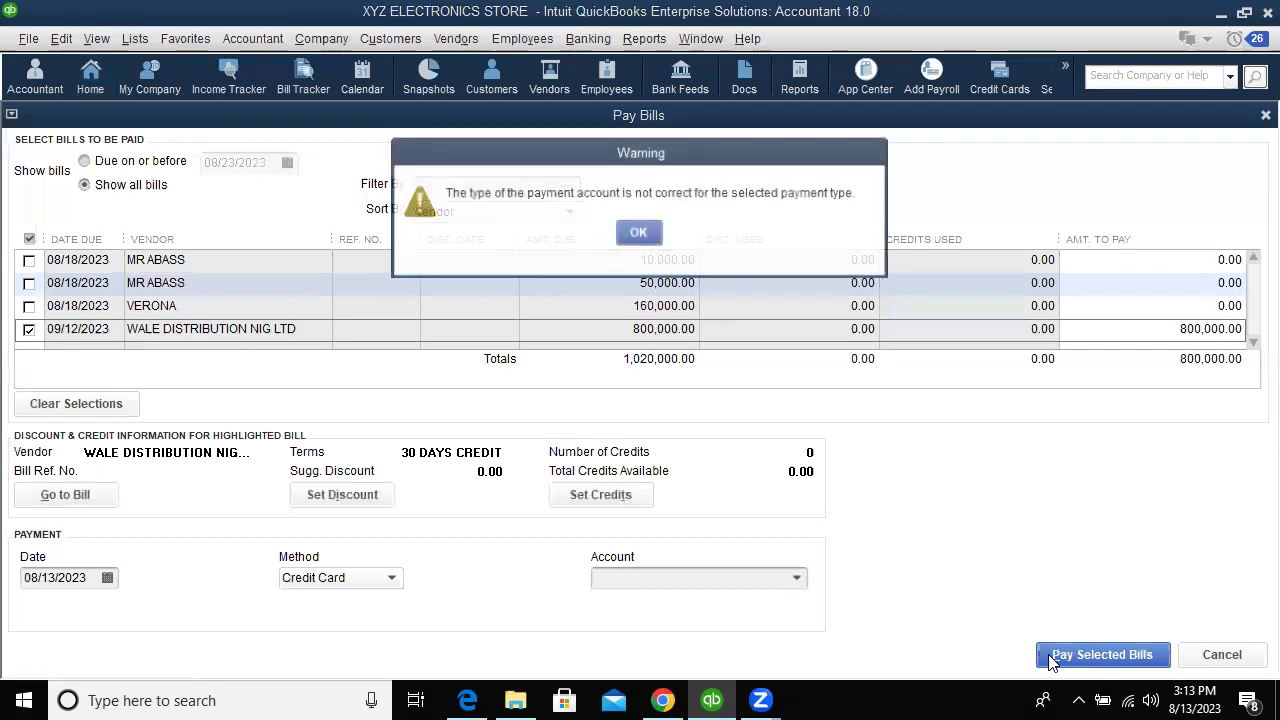
{"action": "left_click", "coordinate": [636, 235]}
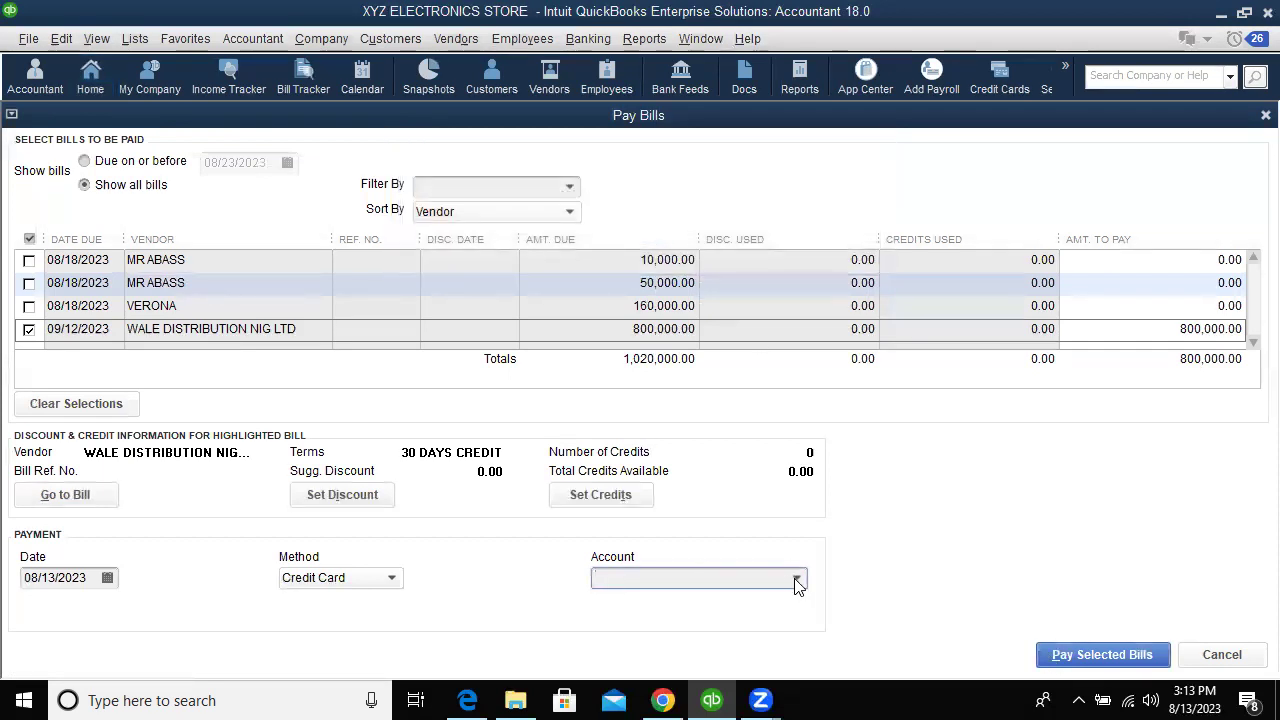
Create a Credit Card account named "transfer payment" and use it as the payment account for the selected bill
{"action": "left_click", "coordinate": [797, 580]}
{"action": "left_click", "coordinate": [686, 604]}
{"action": "type", "text": "c"}
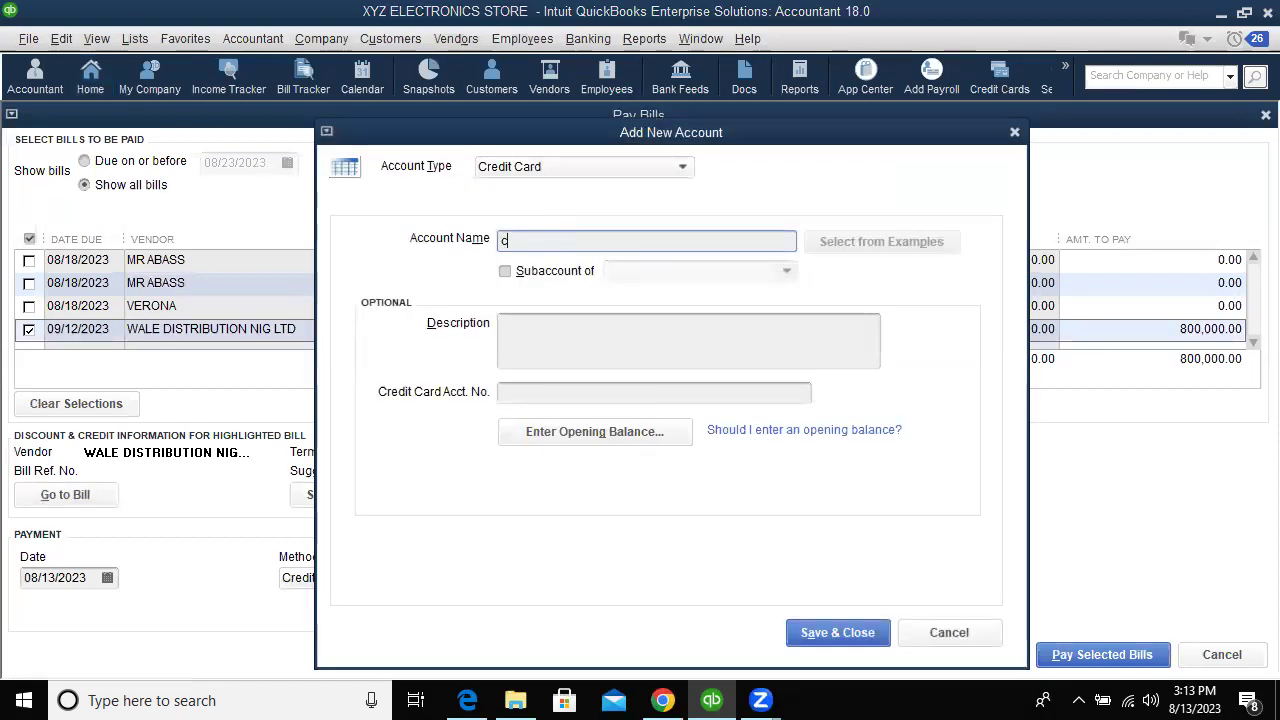
{"action": "type", "text": "redit payment"}
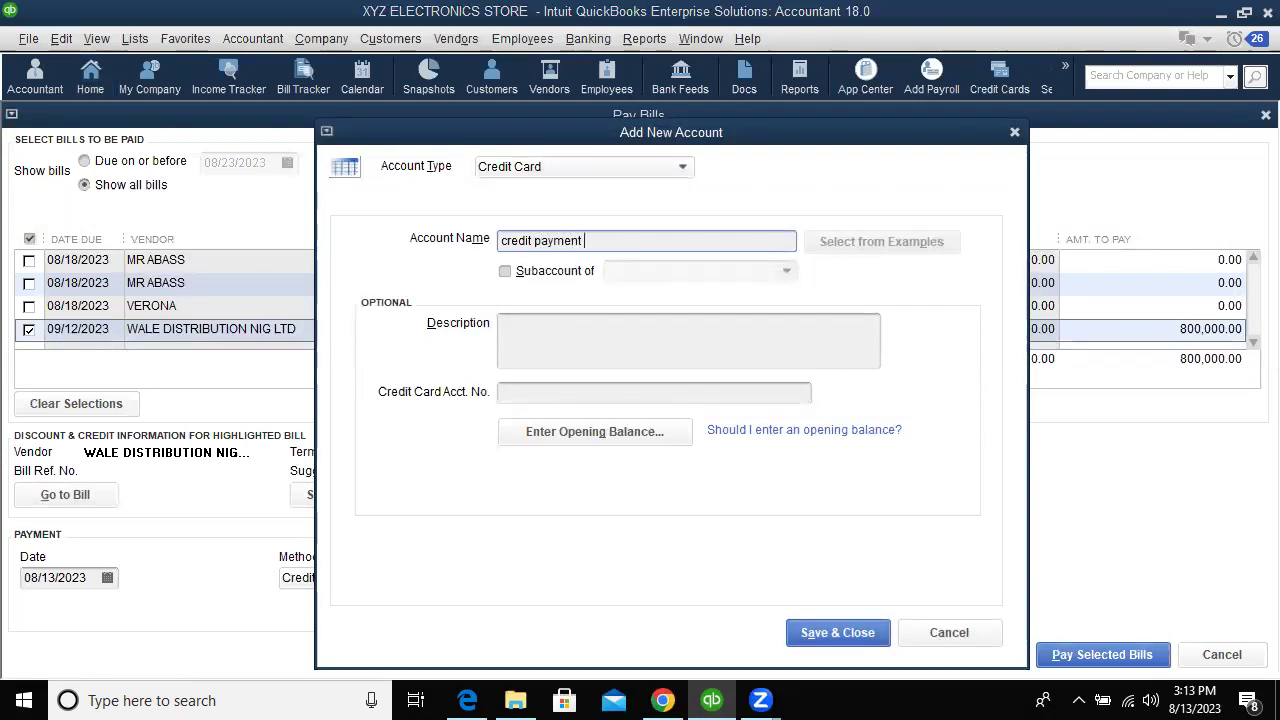
{"action": "key", "text": "ctrl+BackSpace"}
{"action": "key", "text": "BackSpace"}
{"action": "key", "text": "BackSpace"}
{"action": "key", "text": "BackSpace"}
{"action": "key", "text": "BackSpace"}
{"action": "key", "text": "BackSpace"}
{"action": "key", "text": "BackSpace"}
{"action": "key", "text": "BackSpace"}
{"action": "key", "text": "BackSpace"}
{"action": "type", "text": "tra"}
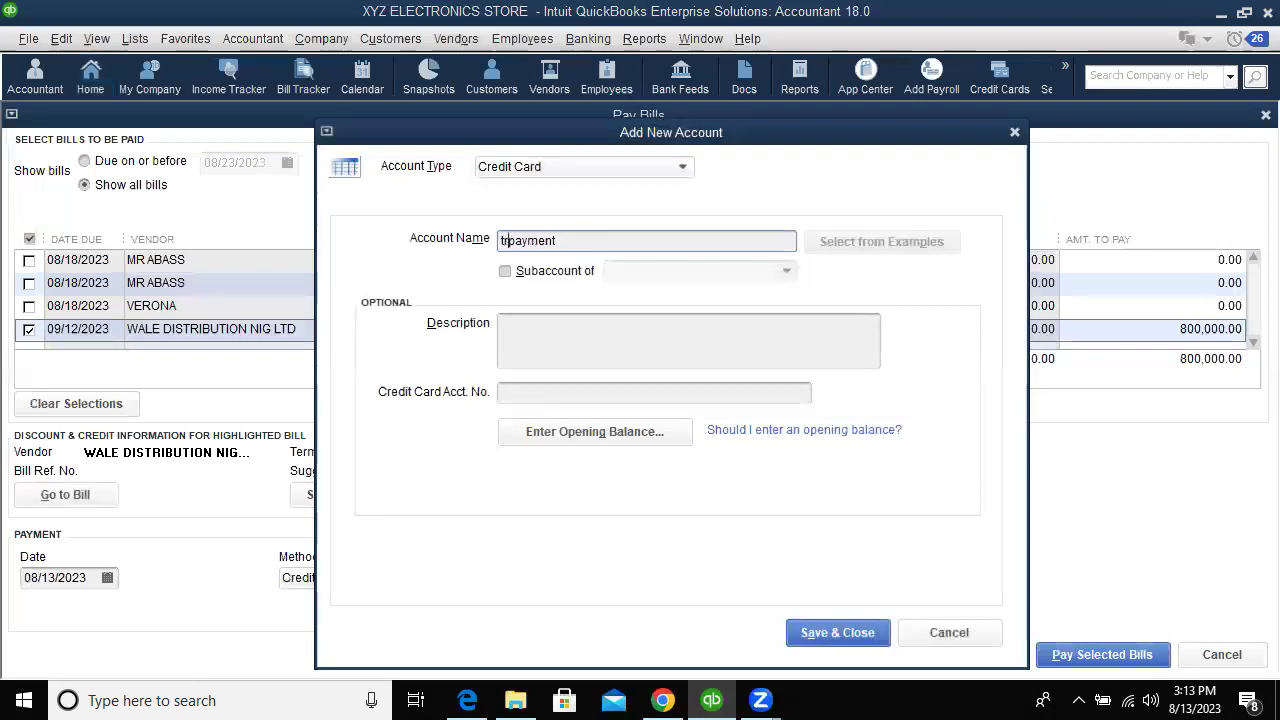
{"action": "key", "text": "BackSpace"}
{"action": "type", "text": "nfe"}
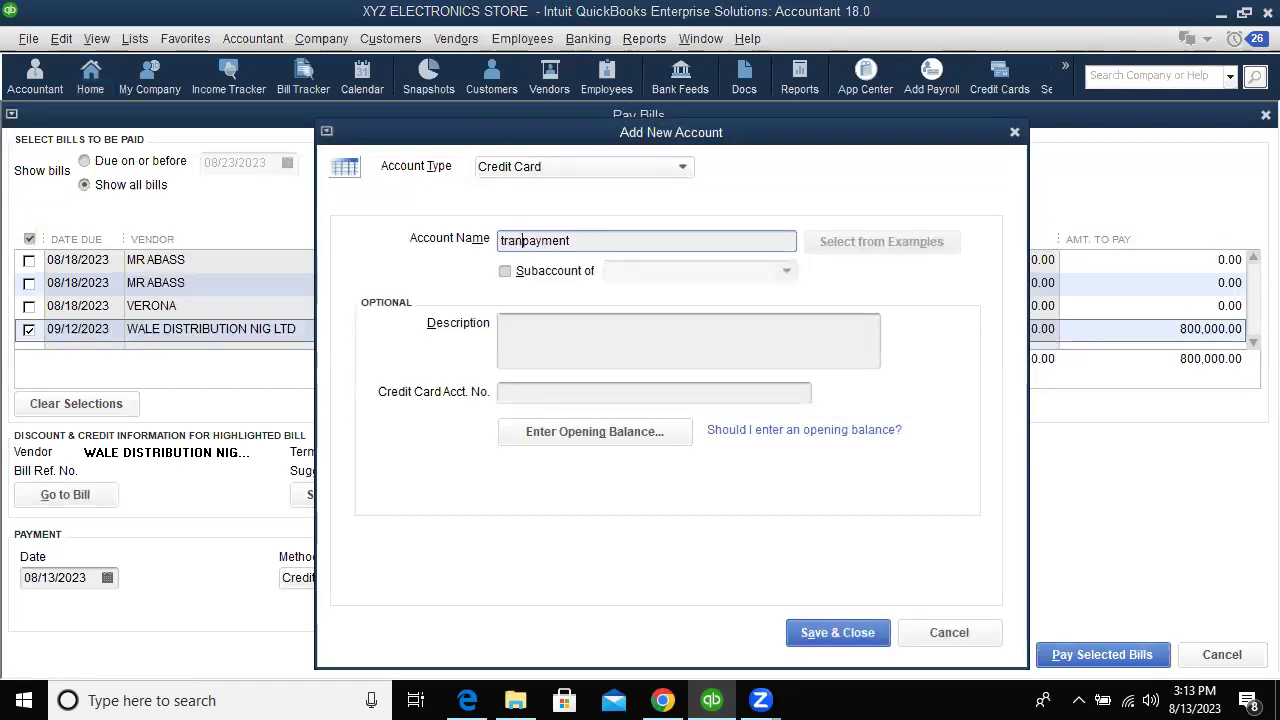
{"action": "key", "text": "BackSpace"}
{"action": "key", "text": "BackSpace"}
{"action": "type", "text": "sfer"}
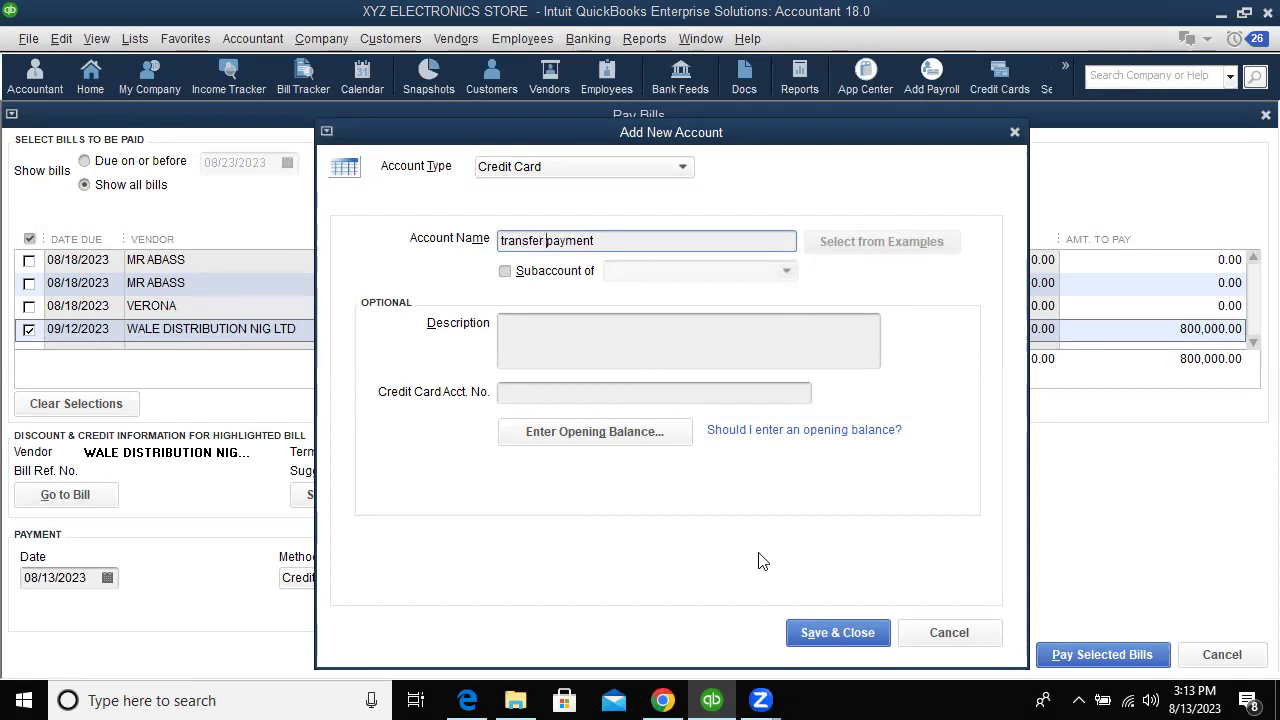
{"action": "left_click", "coordinate": [829, 645]}
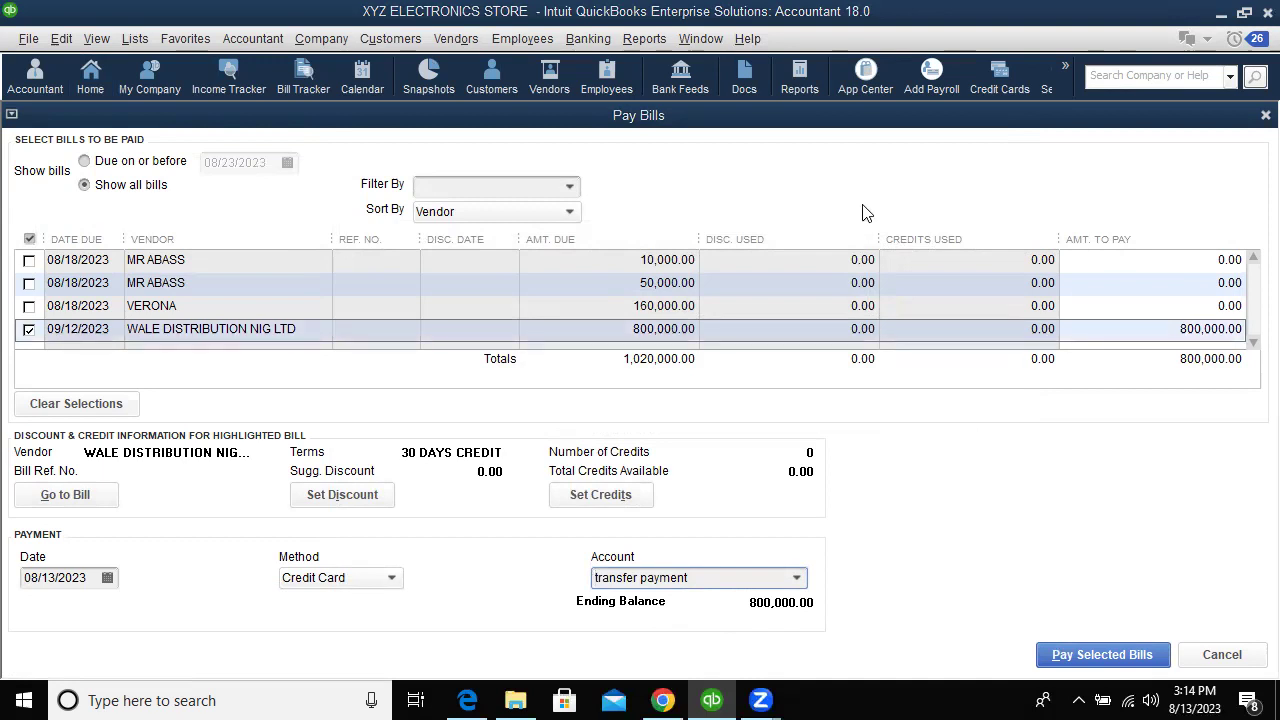
Pay the selected WALE DISTRIBUTION NIG LTD bill from the transfer payment account and close the payment summary
{"action": "left_click", "coordinate": [1100, 654]}
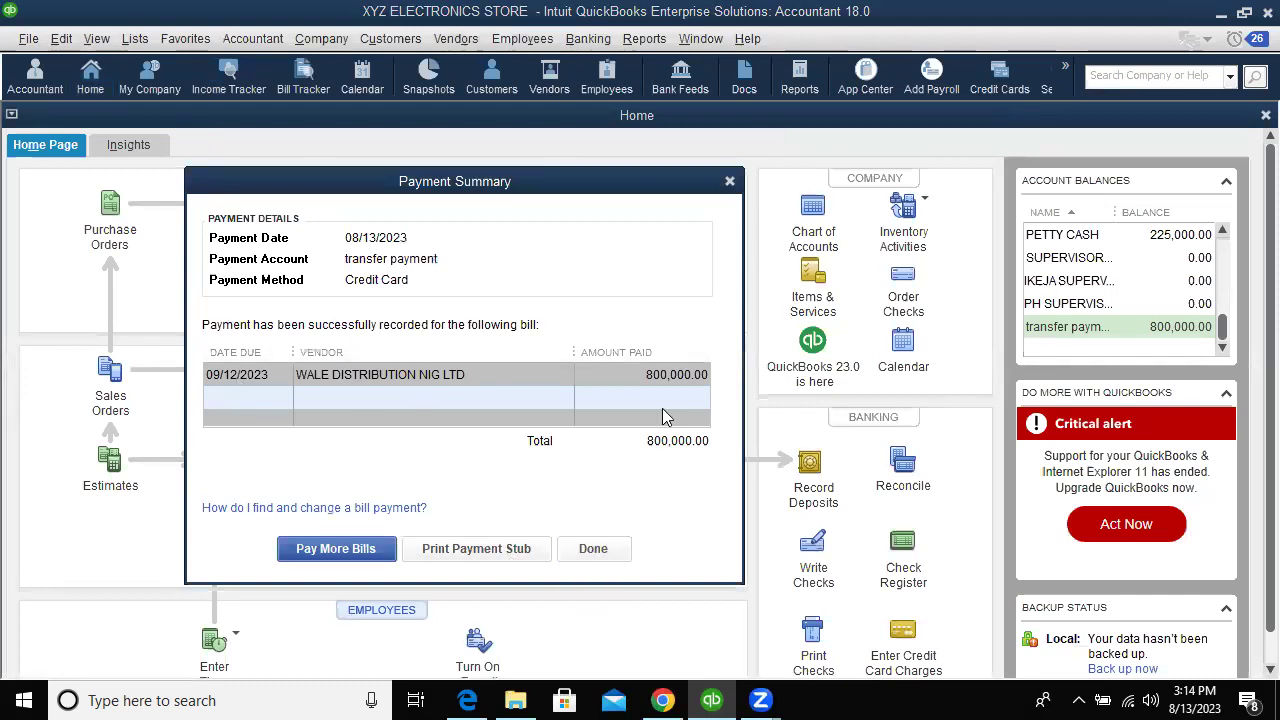
{"action": "left_click", "coordinate": [610, 551]}
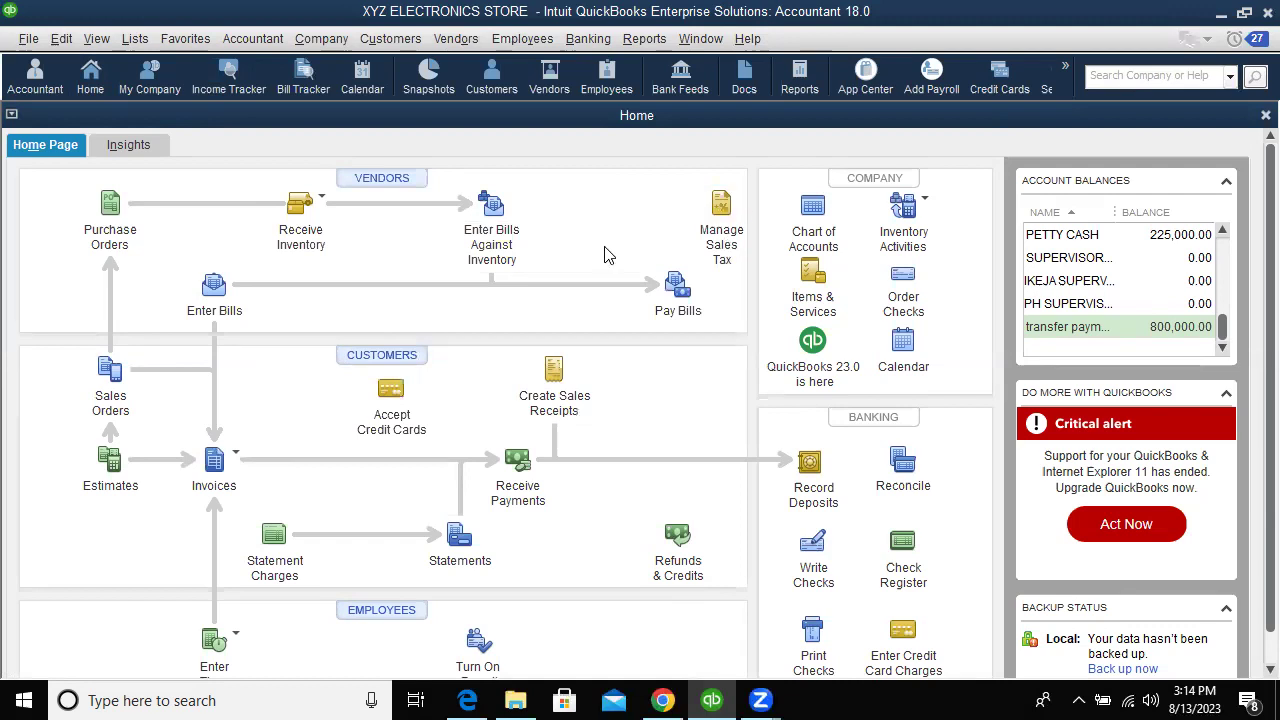
Review the WALE DISTRIBUTION NIG LTD balance and transactions in the Vendor Center, and return to the home page
{"action": "left_click", "coordinate": [456, 38]}
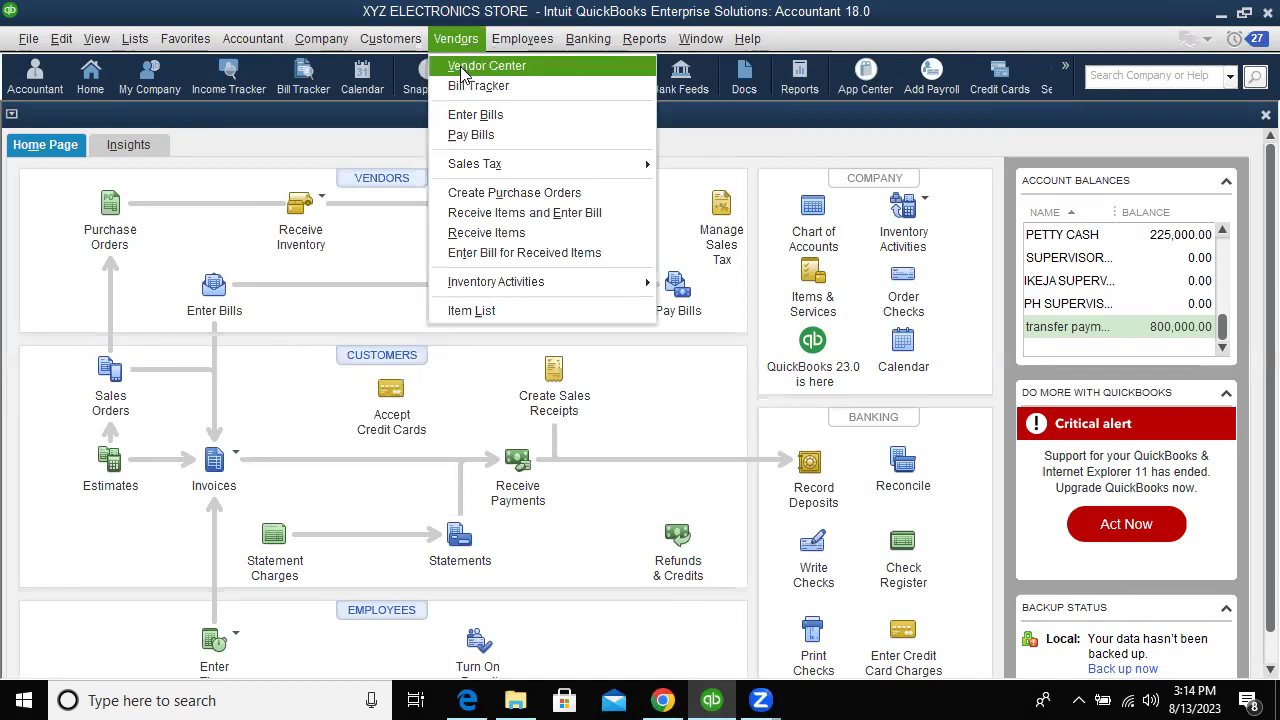
{"action": "left_click", "coordinate": [462, 66]}
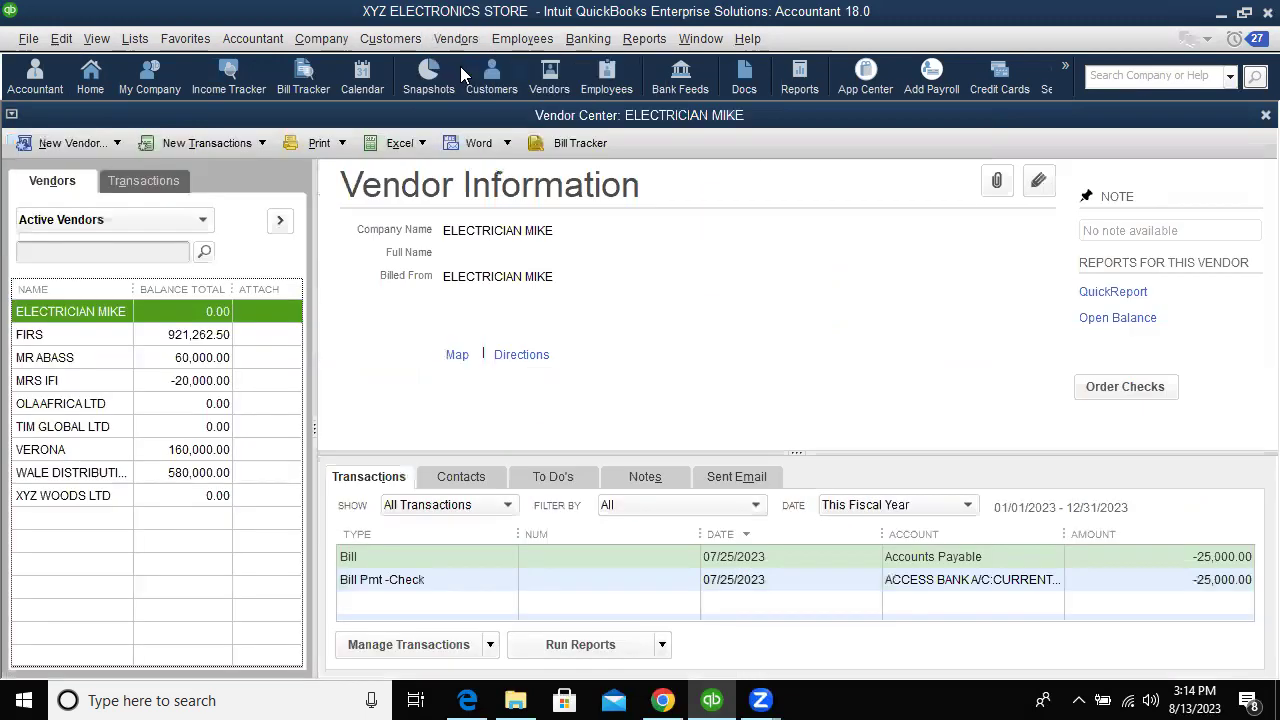
{"action": "left_click", "coordinate": [66, 474]}
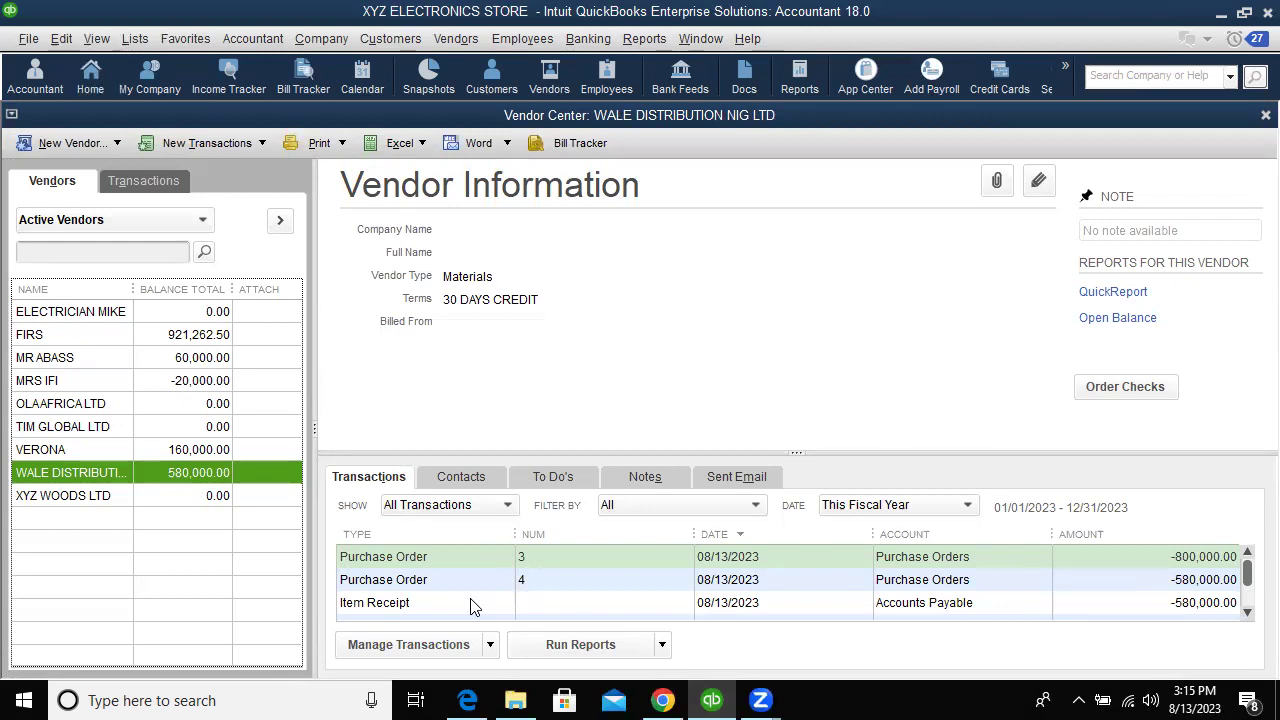
{"action": "left_click", "coordinate": [96, 84]}
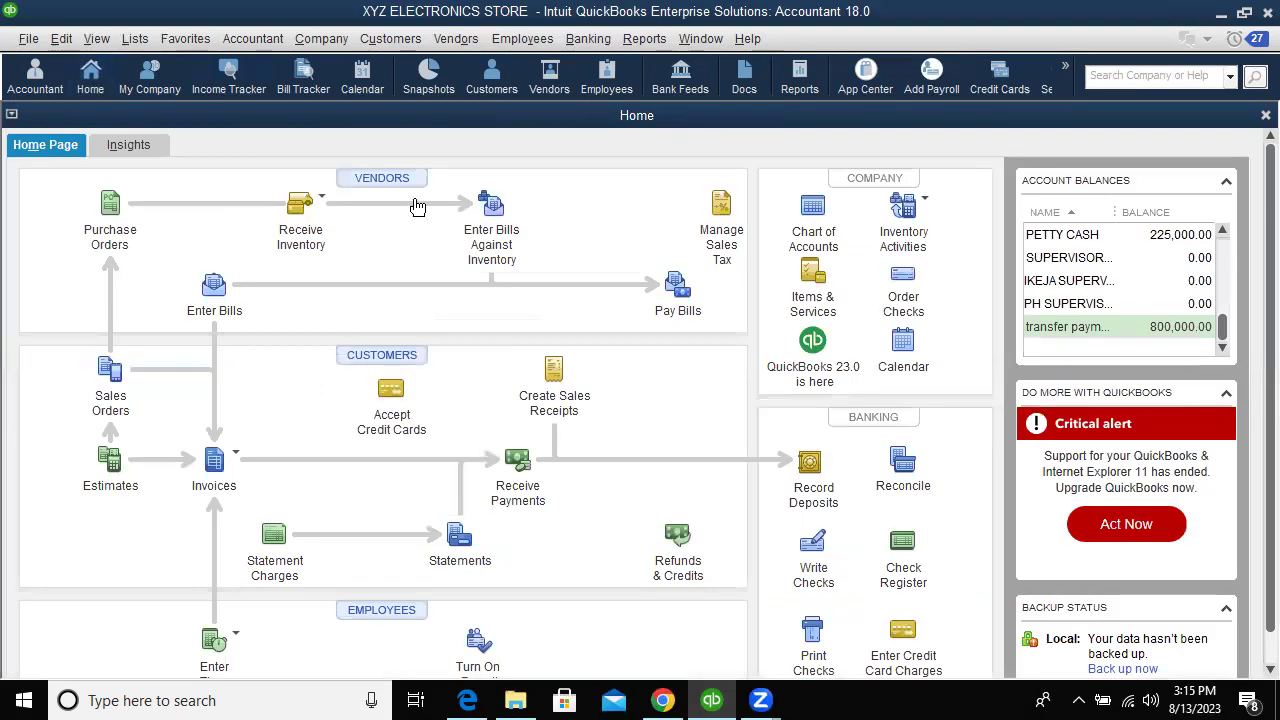
Open the bank register of the ACCESS BANK A/C account to review its transactions
{"action": "left_click", "coordinate": [809, 462]}
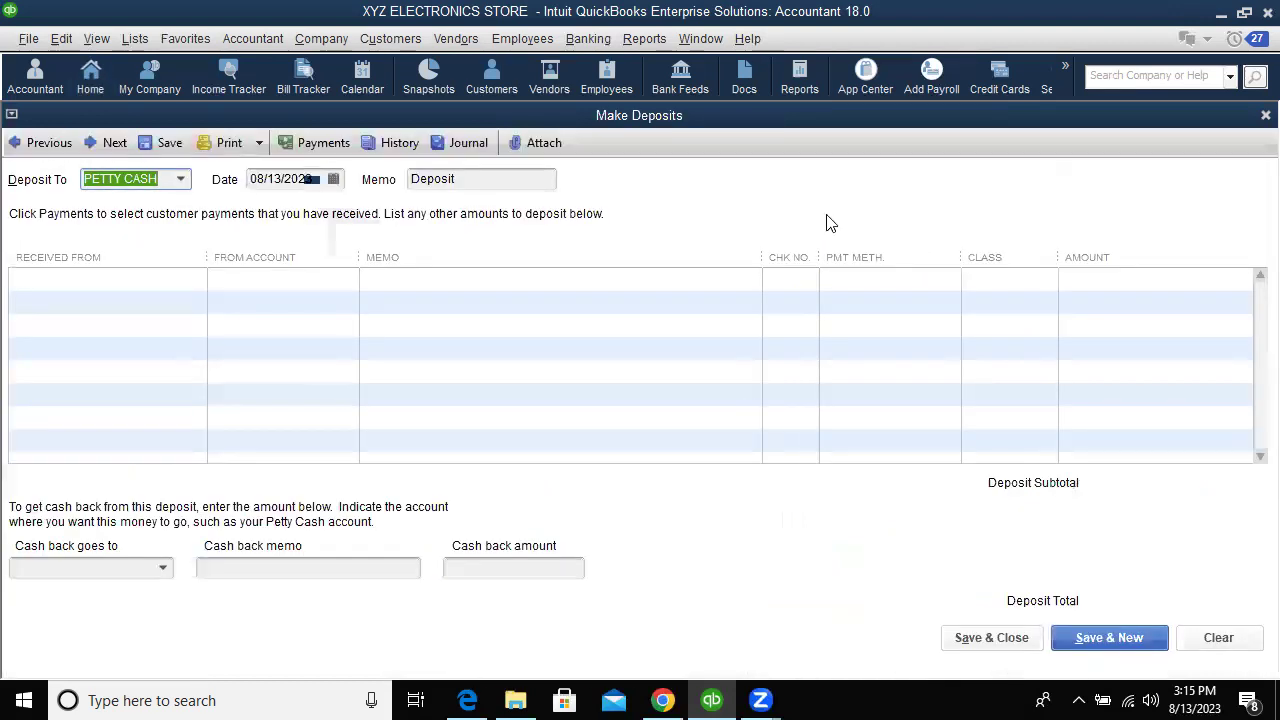
{"action": "left_click", "coordinate": [90, 75]}
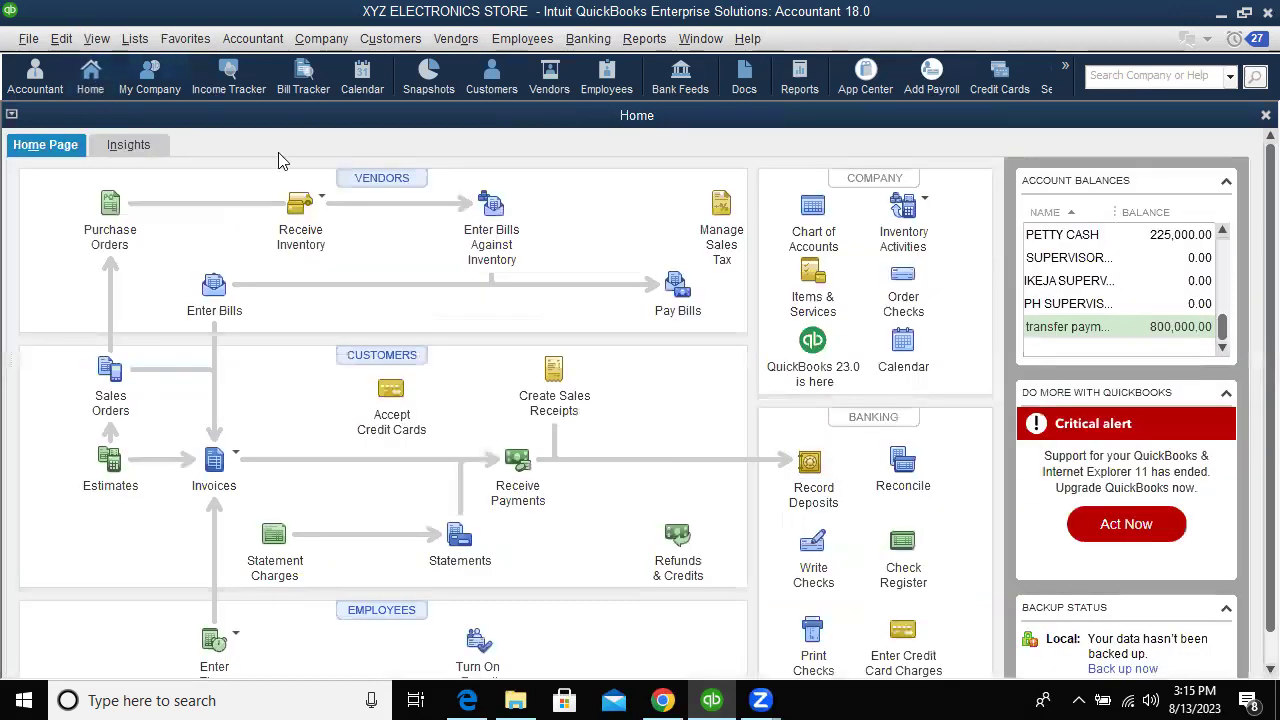
{"action": "left_click", "coordinate": [592, 40]}
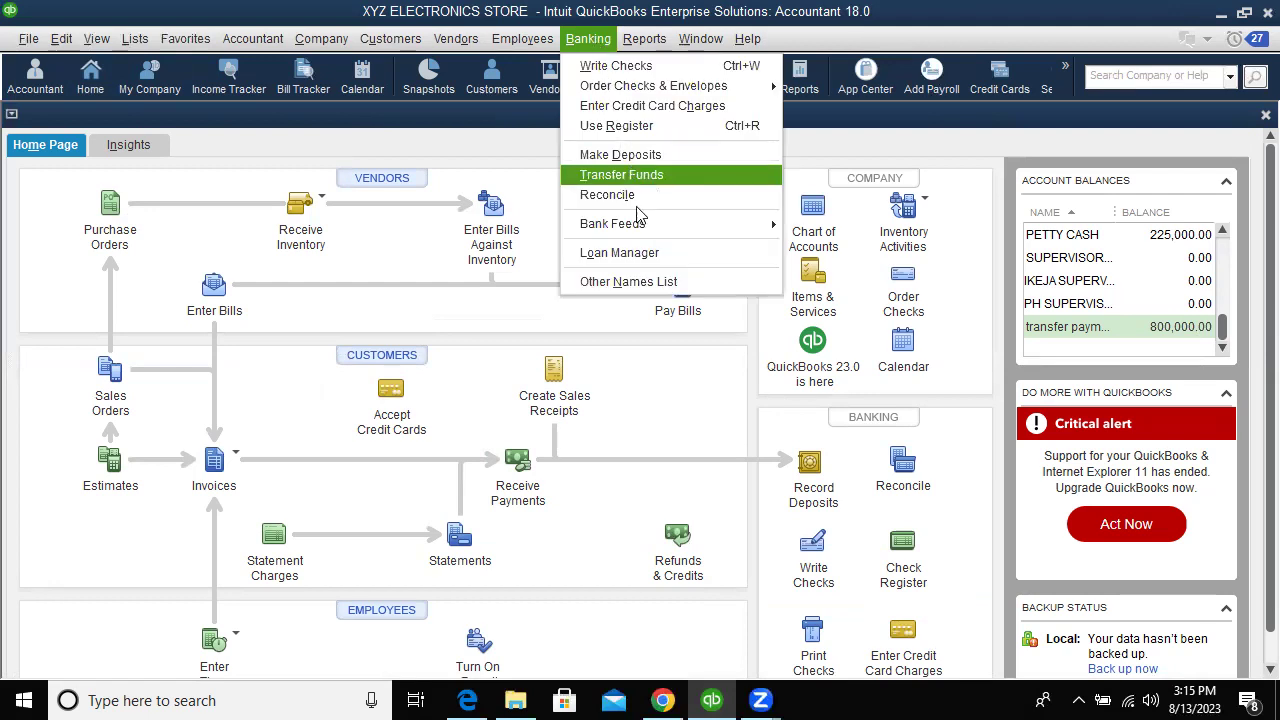
{"action": "left_click", "coordinate": [645, 127]}
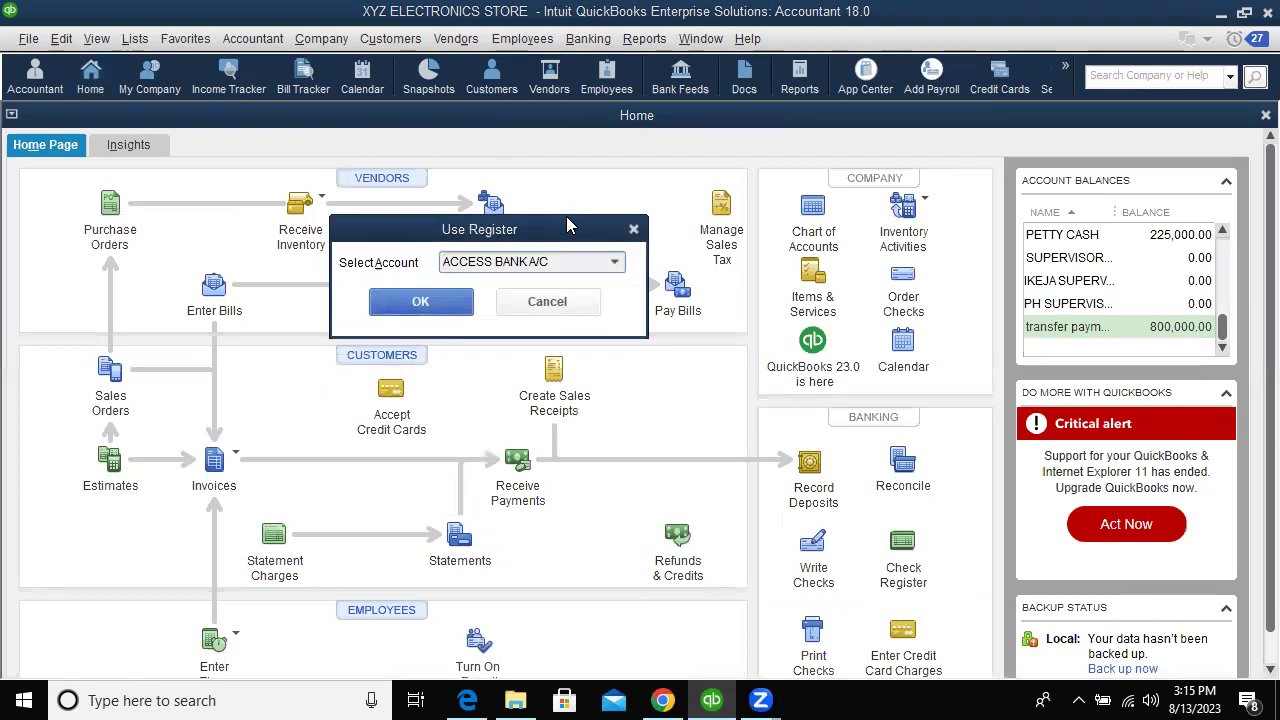
{"action": "left_click", "coordinate": [450, 310]}
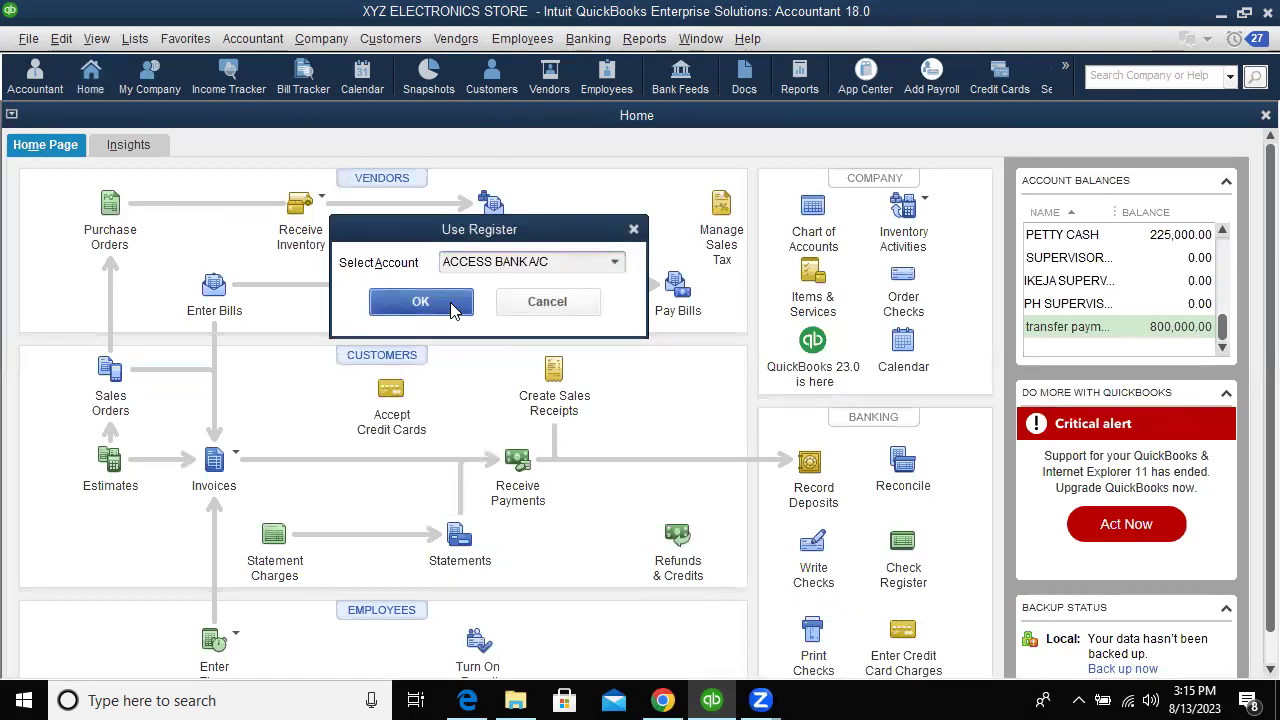
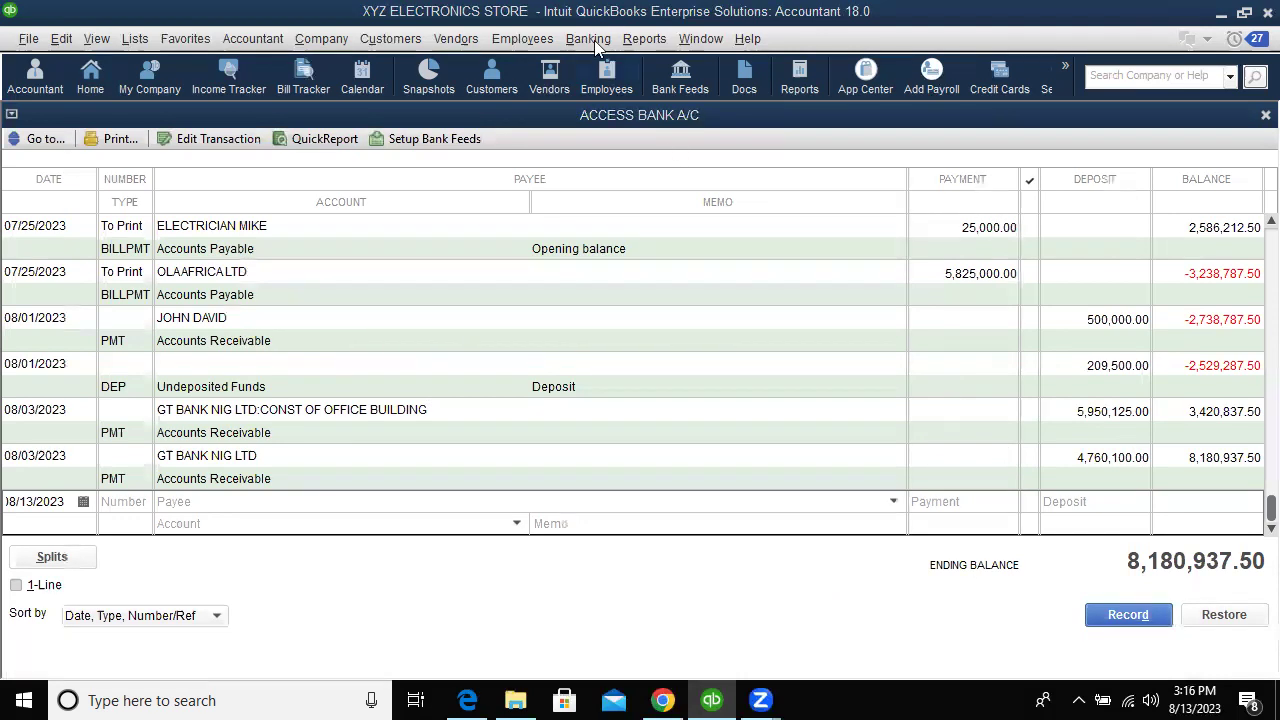
Review the register of the SAVINGS subaccount under ACCESS BANK A/C and return to the home page
{"action": "left_click", "coordinate": [597, 41]}
{"action": "left_click", "coordinate": [595, 38]}
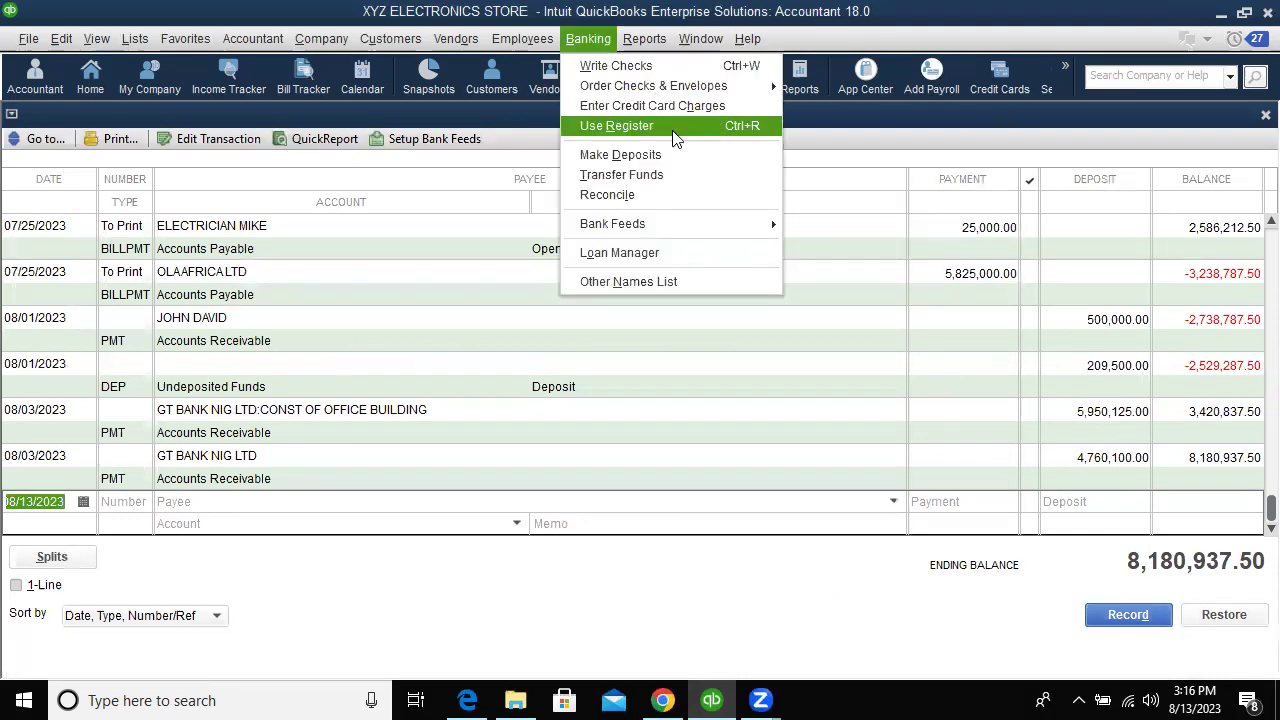
{"action": "left_click", "coordinate": [675, 137]}
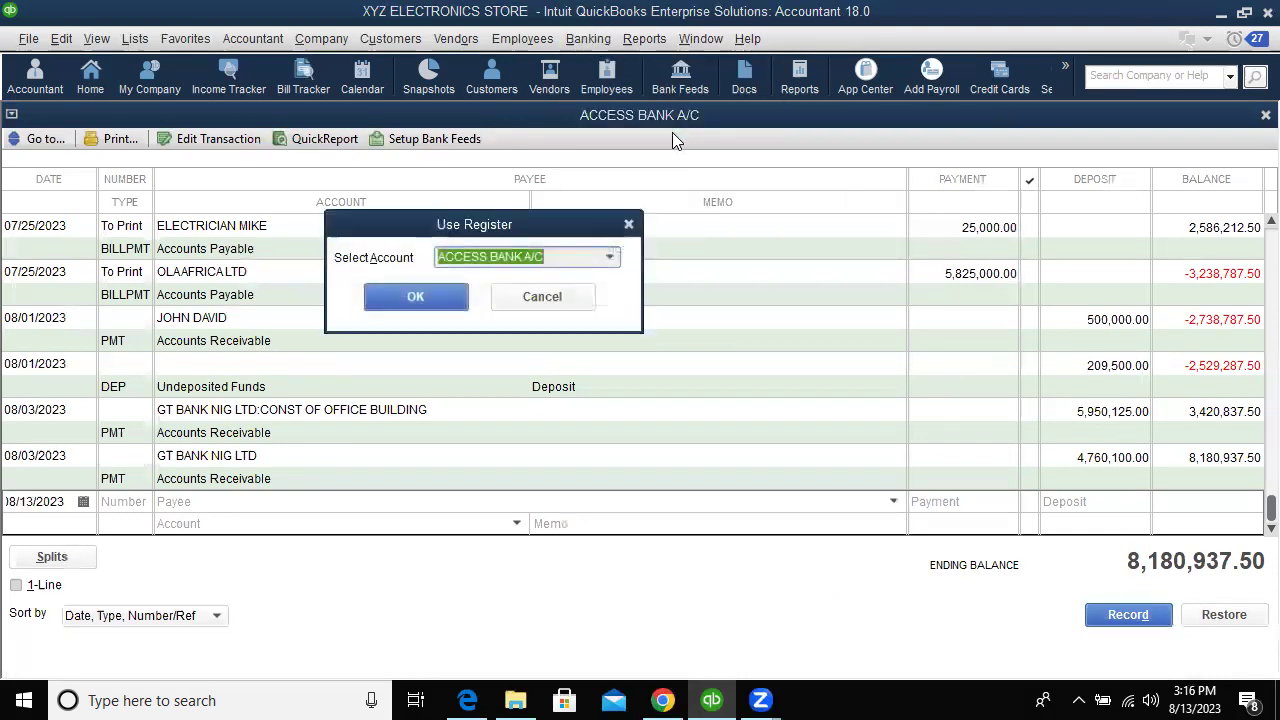
{"action": "left_click", "coordinate": [608, 258]}
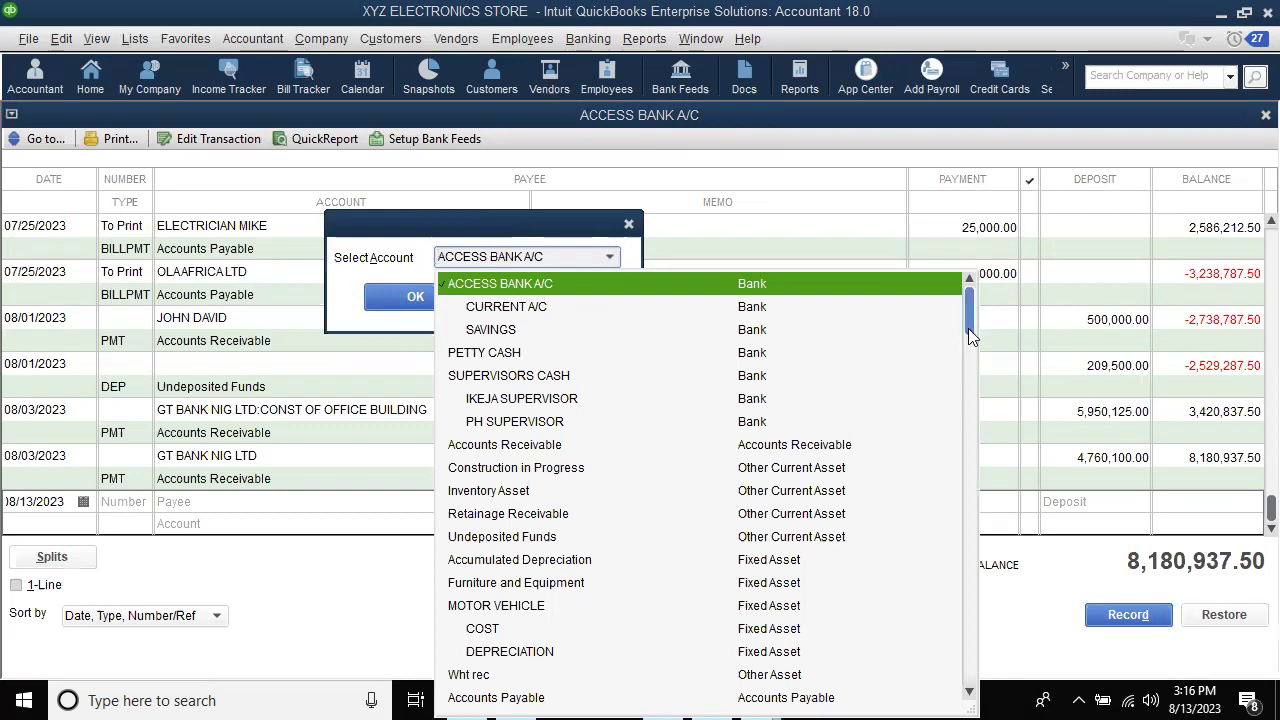
{"action": "left_click_drag", "start_coordinate": [966, 316], "coordinate": [1012, 464]}
{"action": "left_click", "coordinate": [1012, 464]}
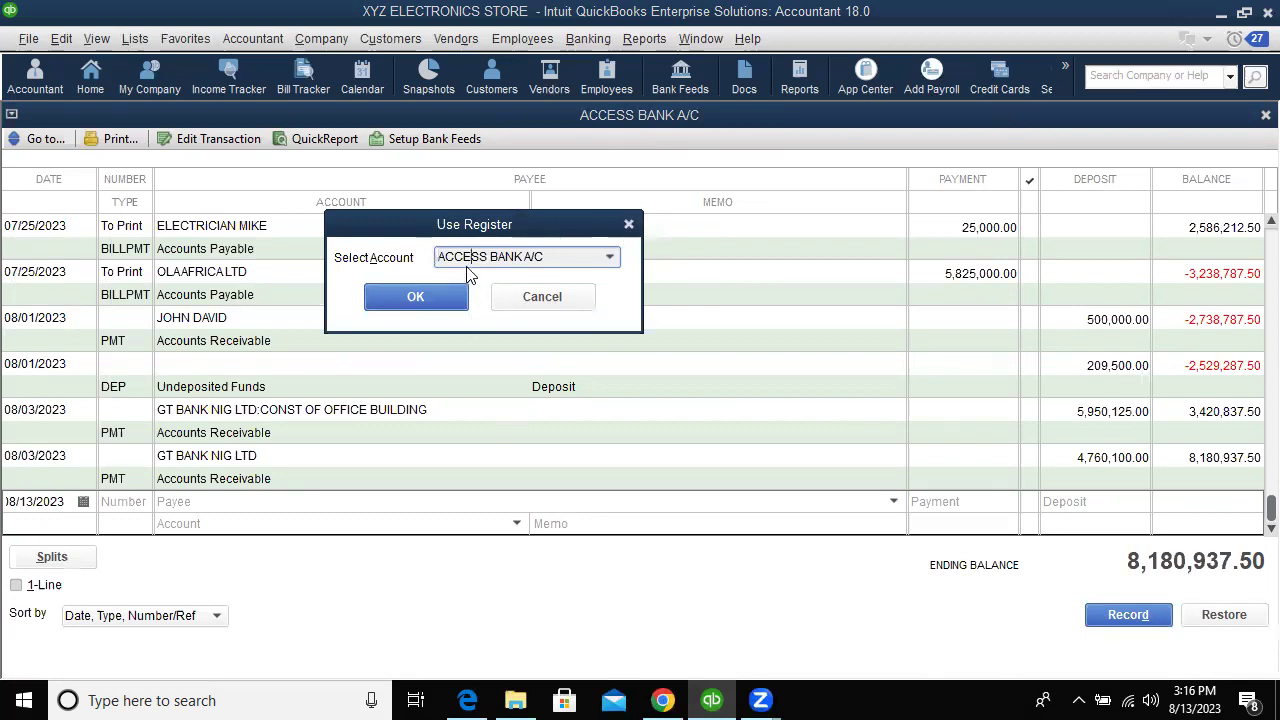
{"action": "left_click", "coordinate": [609, 257]}
{"action": "left_click", "coordinate": [558, 329]}
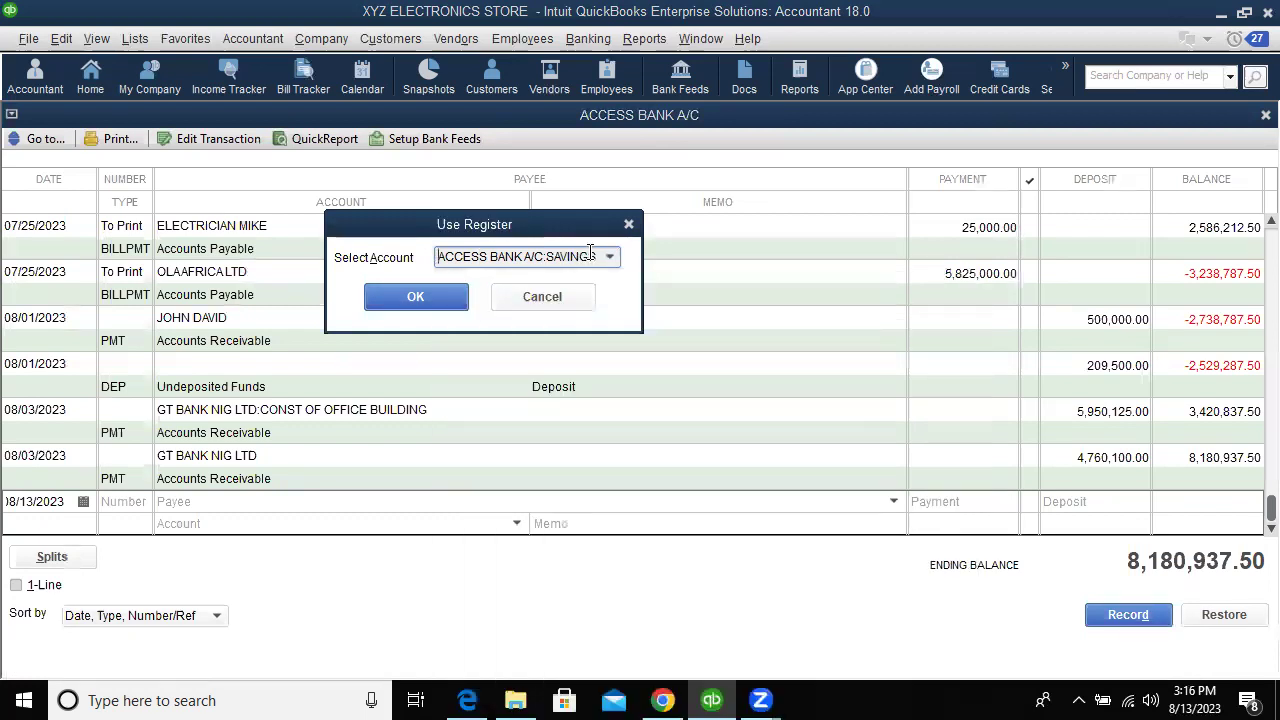
{"action": "left_click", "coordinate": [460, 304]}
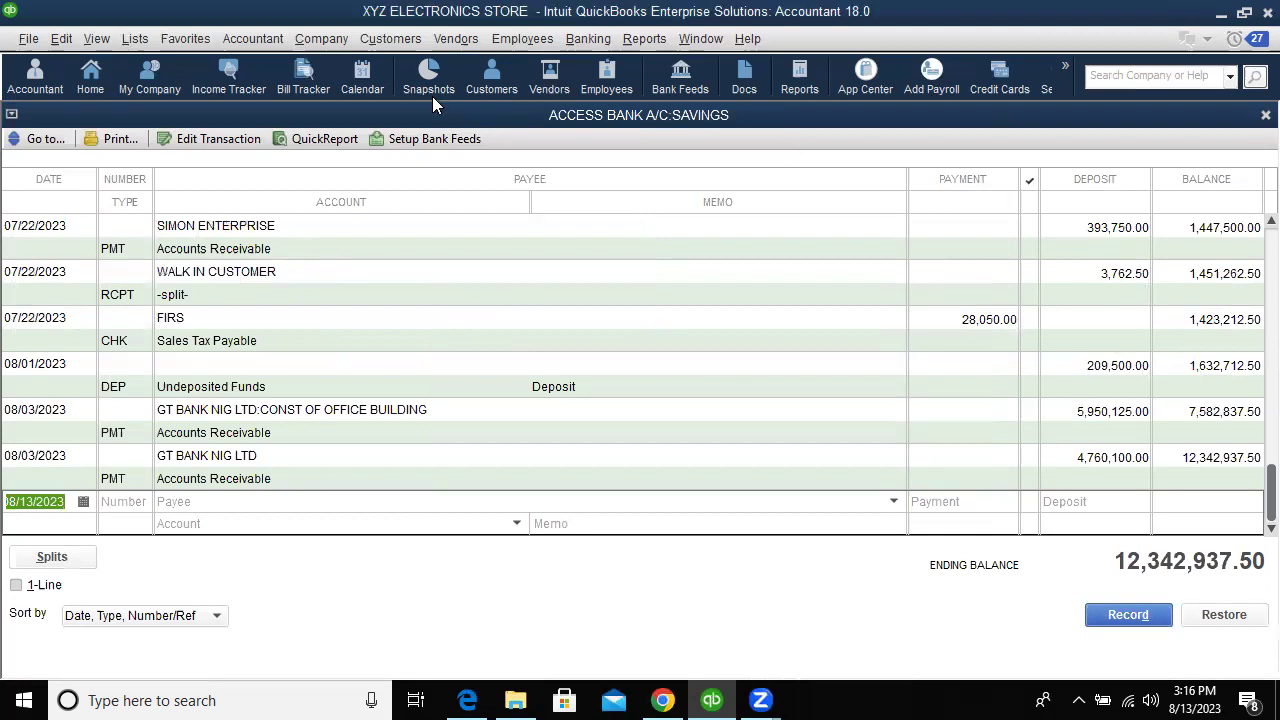
{"action": "left_click", "coordinate": [80, 76]}
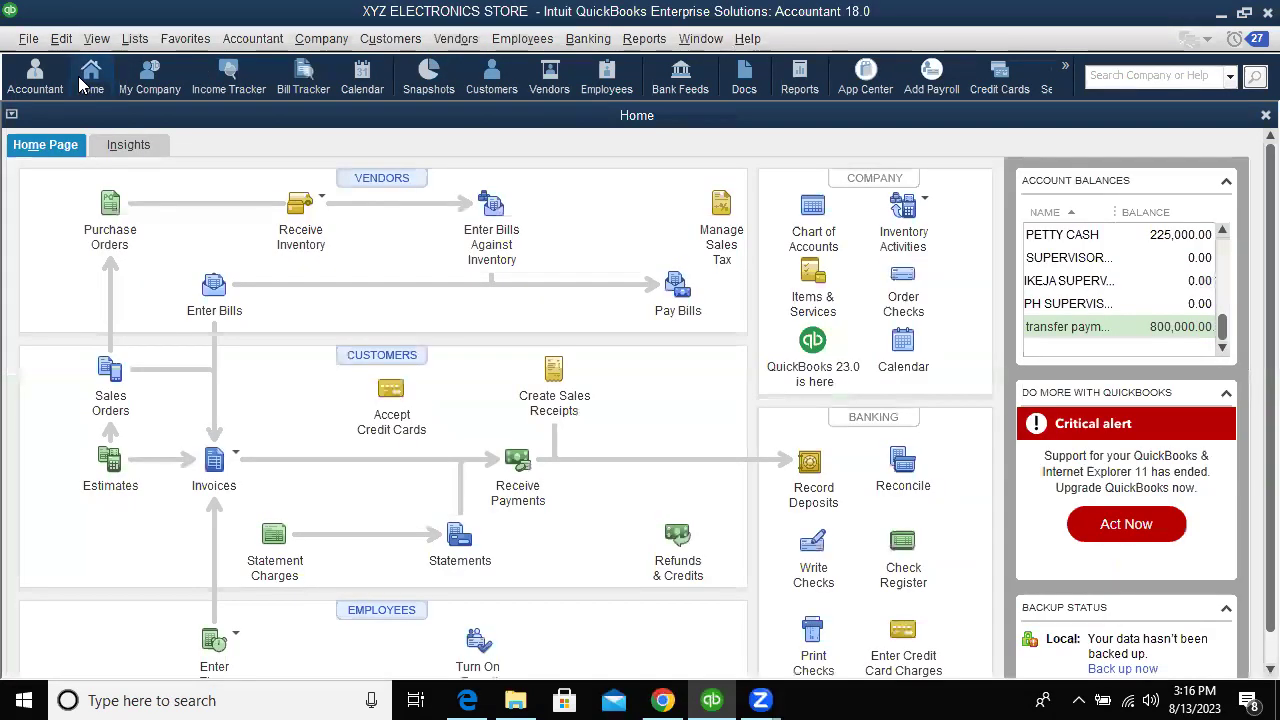
Collapse the Do More with QuickBooks section and review the Accounts Payable register from the account balances
{"action": "left_click", "coordinate": [462, 38]}
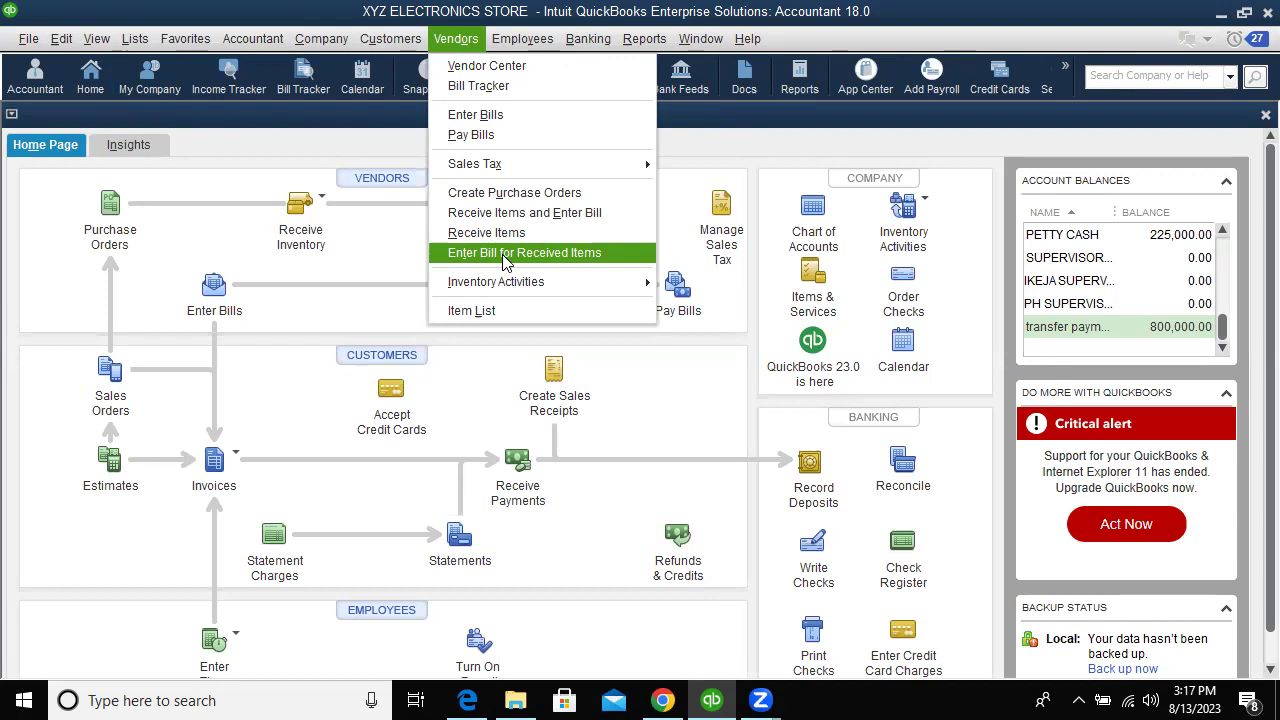
{"action": "left_click", "coordinate": [455, 42]}
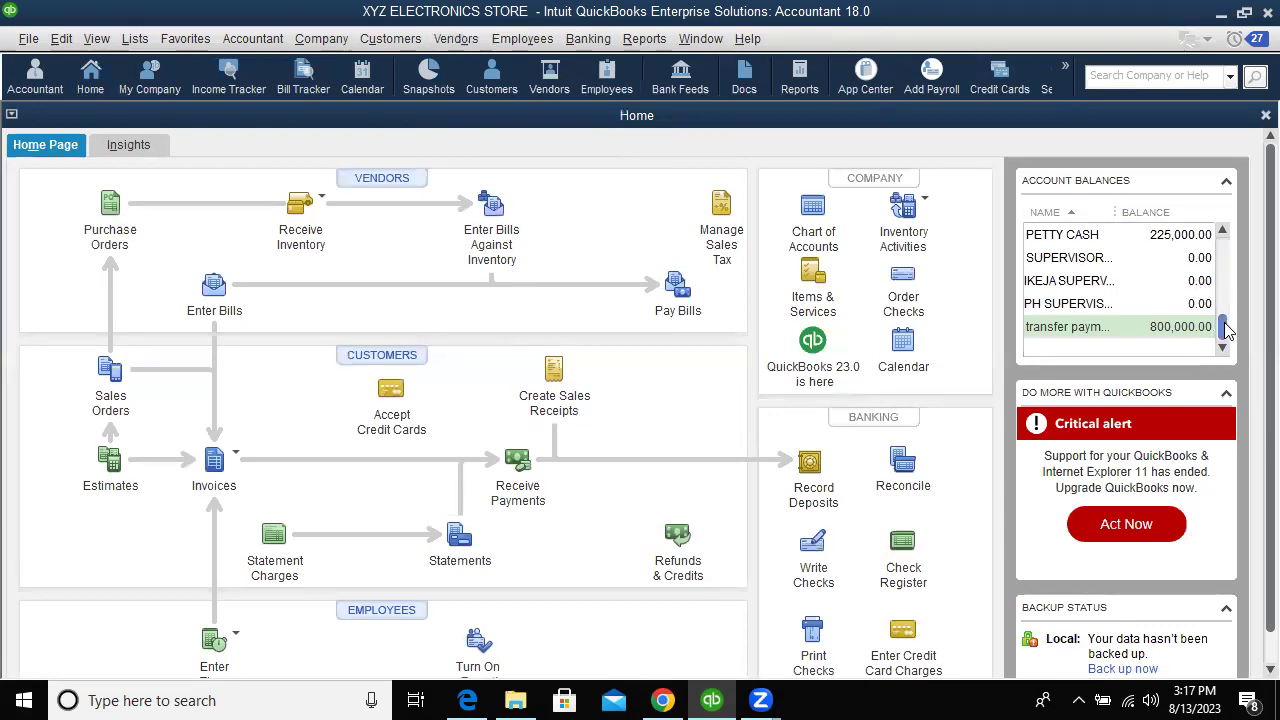
{"action": "left_click_drag", "start_coordinate": [1226, 332], "coordinate": [1228, 215]}
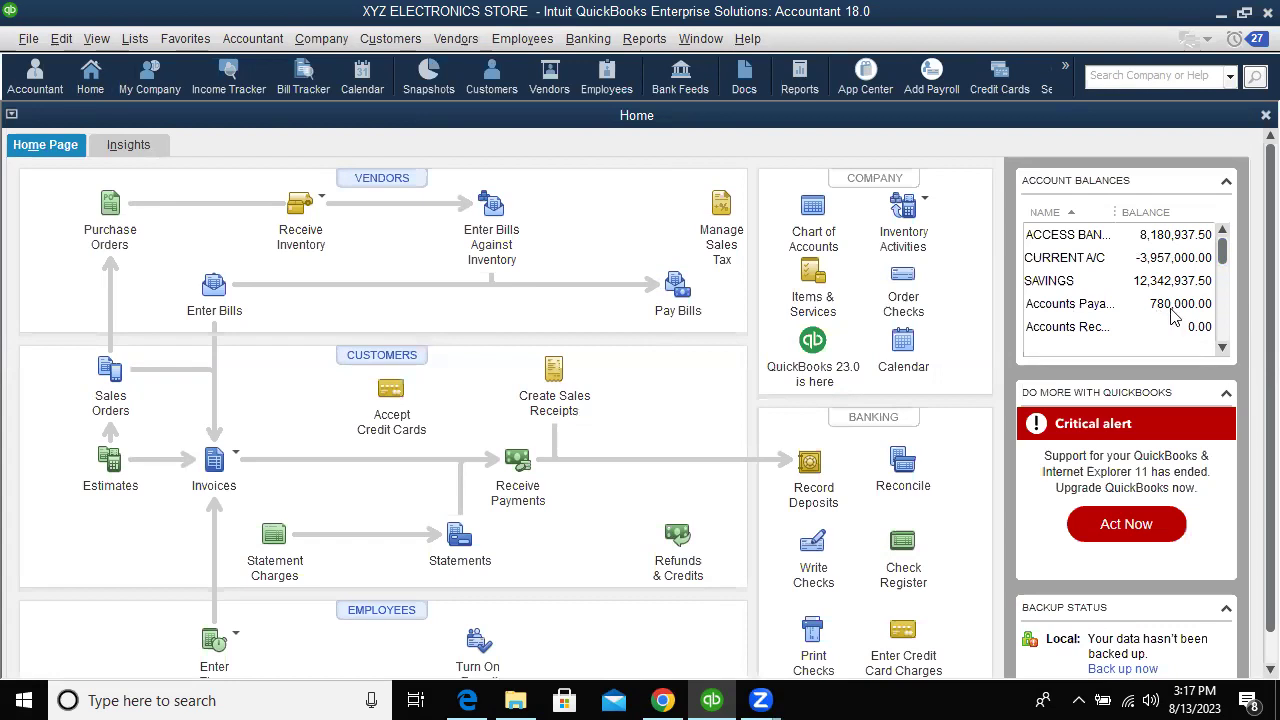
{"action": "left_click", "coordinate": [1226, 393]}
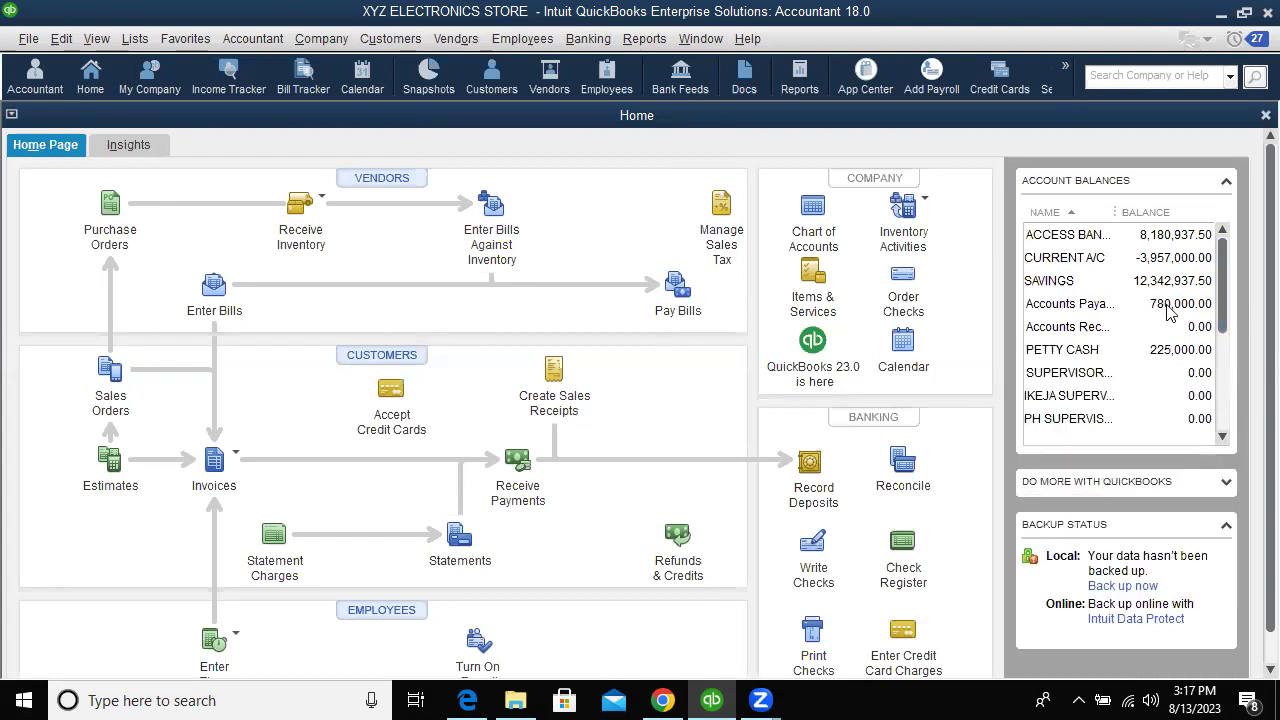
{"action": "left_click", "coordinate": [1169, 310]}
{"action": "double_click", "coordinate": [1169, 310]}
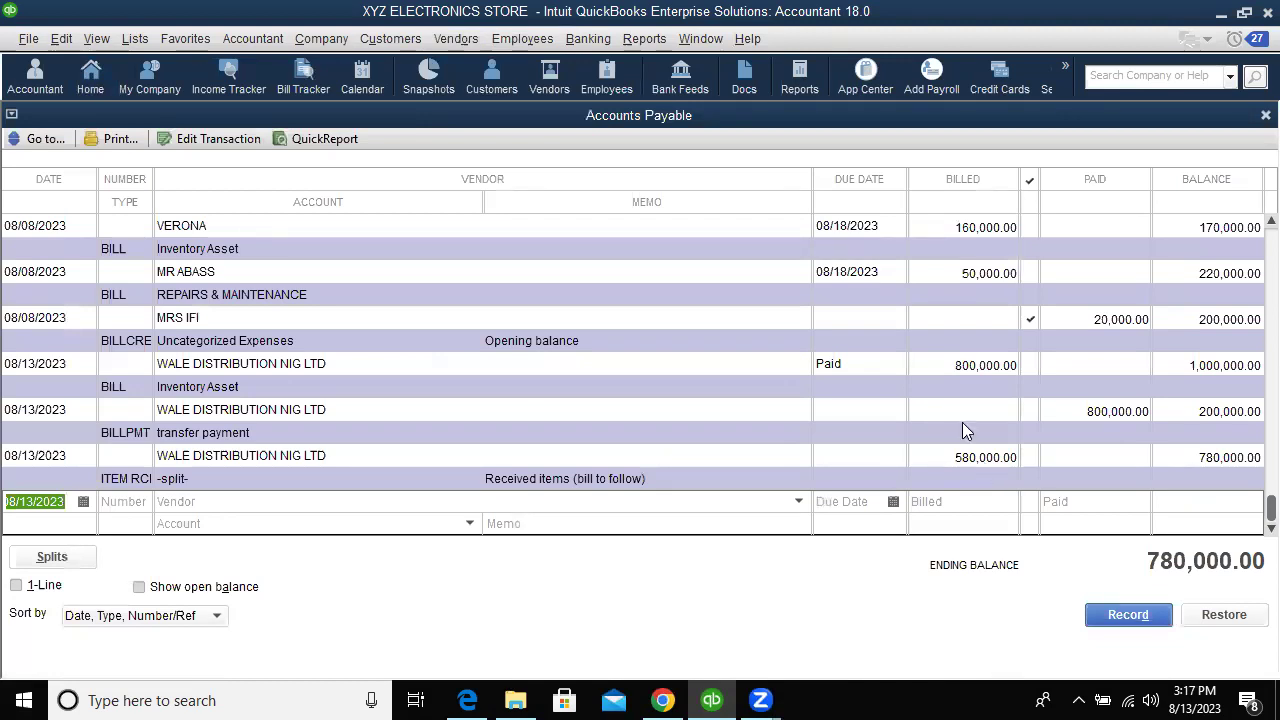
{"action": "left_click", "coordinate": [90, 80]}
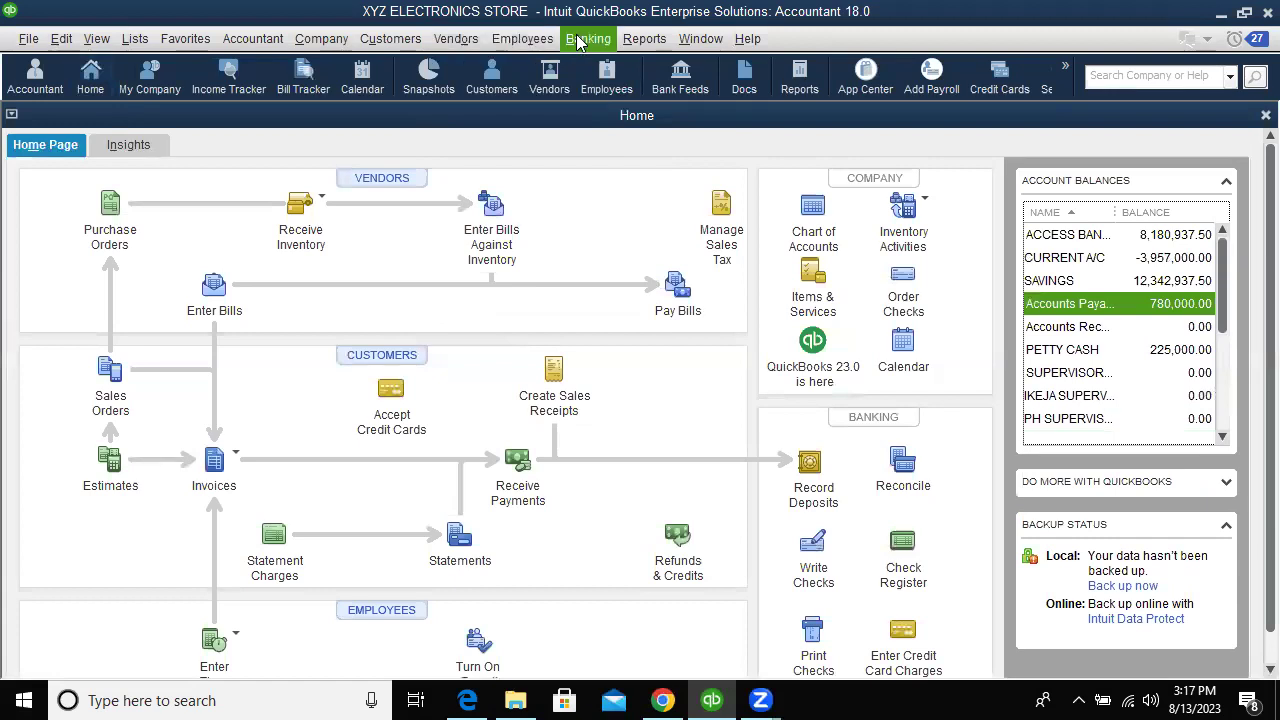
Review purchase order 4 for WALE DISTRIBUTION NIG LTD and close the purchase order form
{"action": "left_click", "coordinate": [472, 44]}
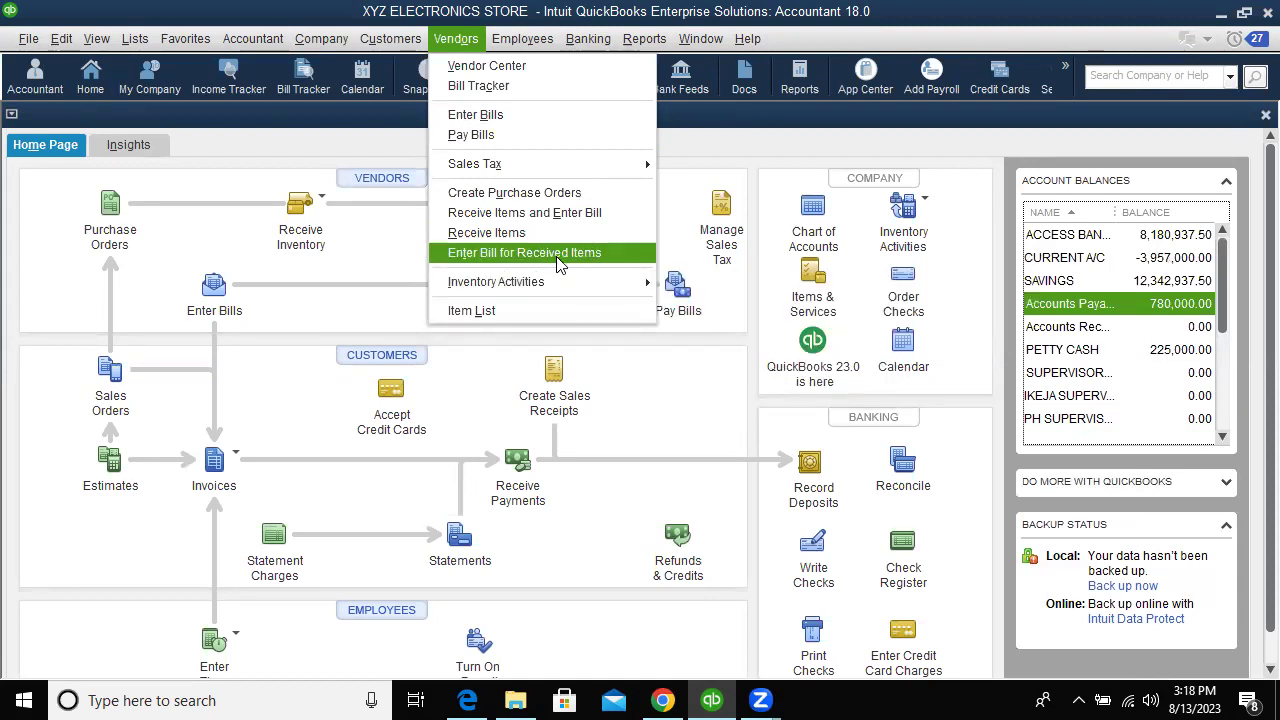
{"action": "left_click", "coordinate": [540, 195]}
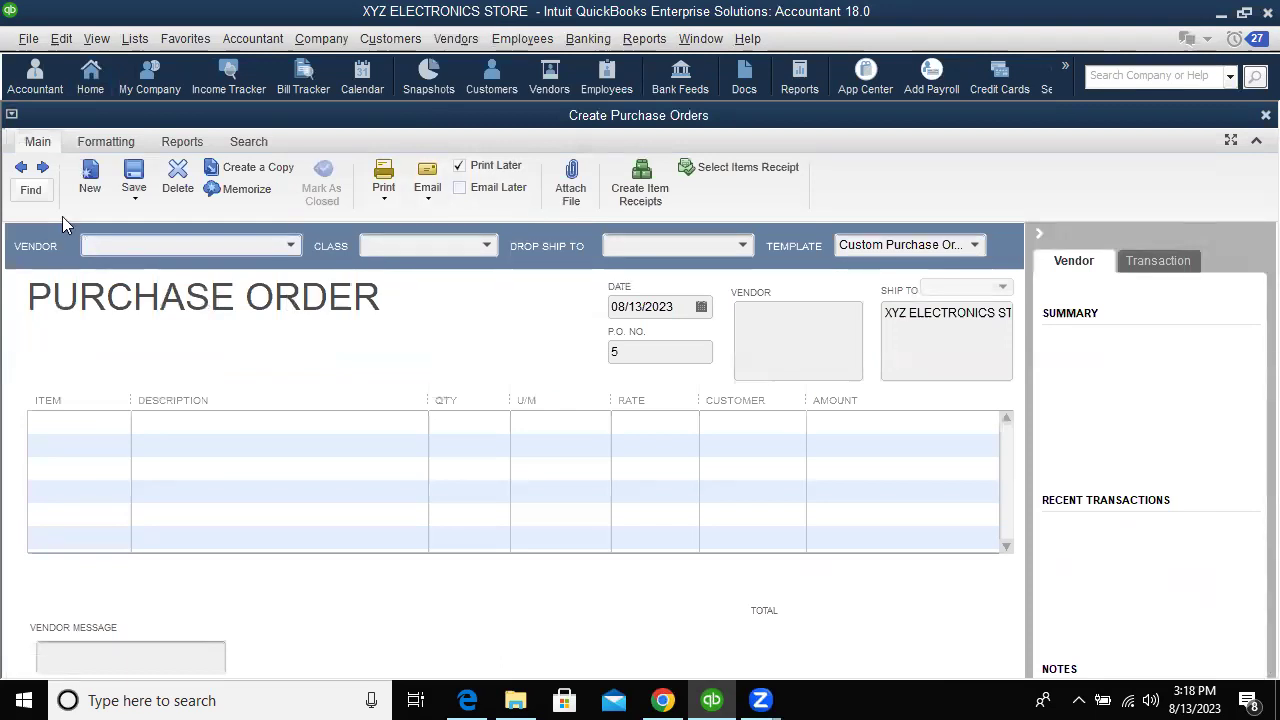
{"action": "left_click", "coordinate": [22, 169]}
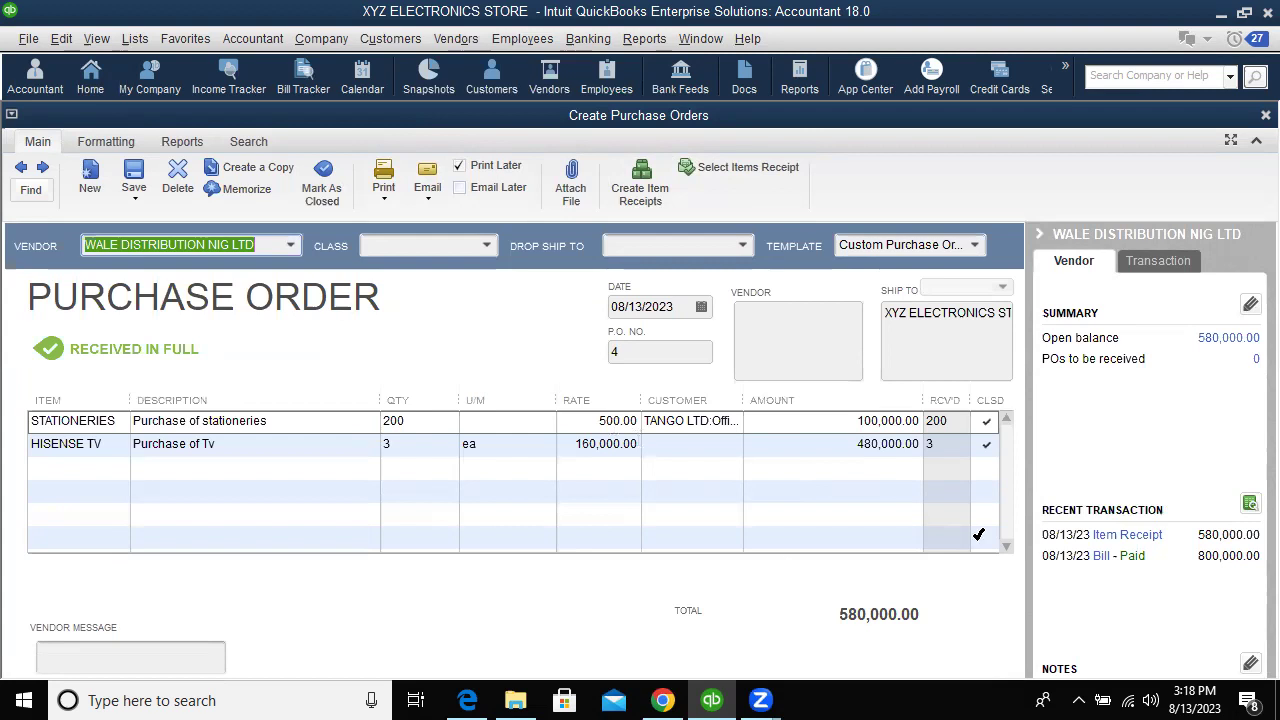
{"action": "left_click", "coordinate": [1265, 116]}
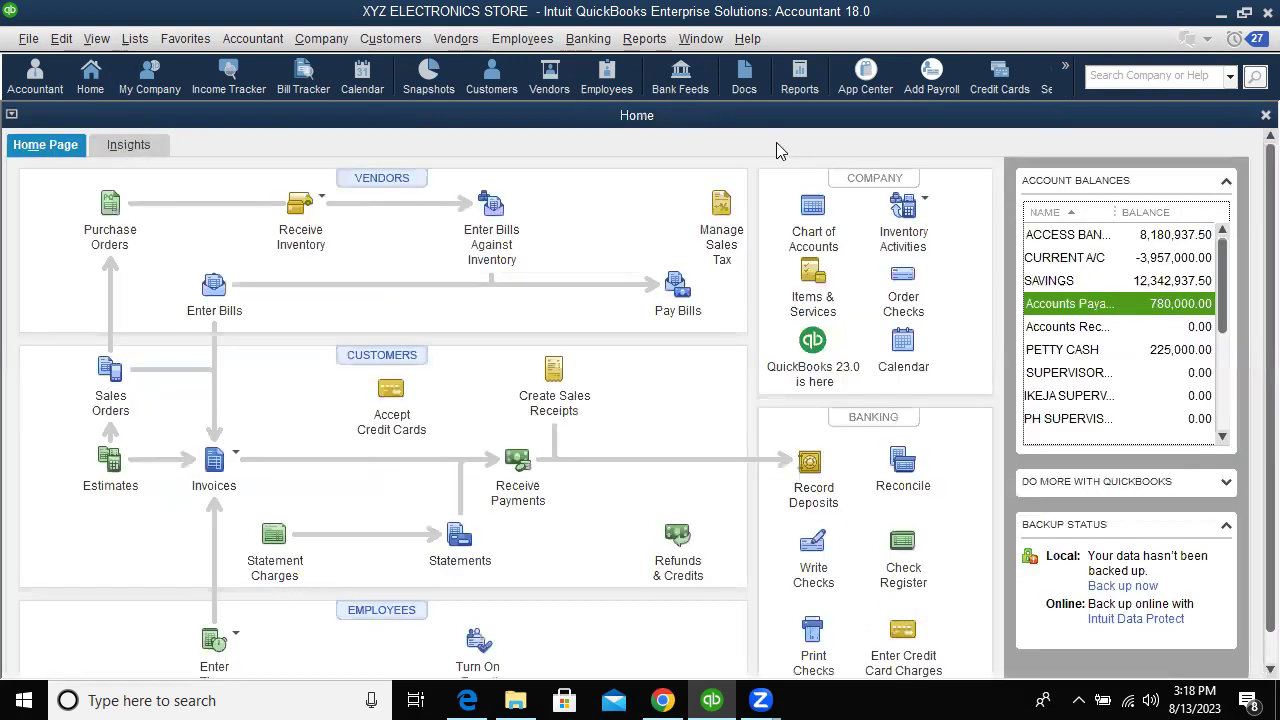
Review the vendor record and transaction list of WALE DISTRIBUTION NIG LTD in the Vendor Center
{"action": "left_click", "coordinate": [466, 40]}
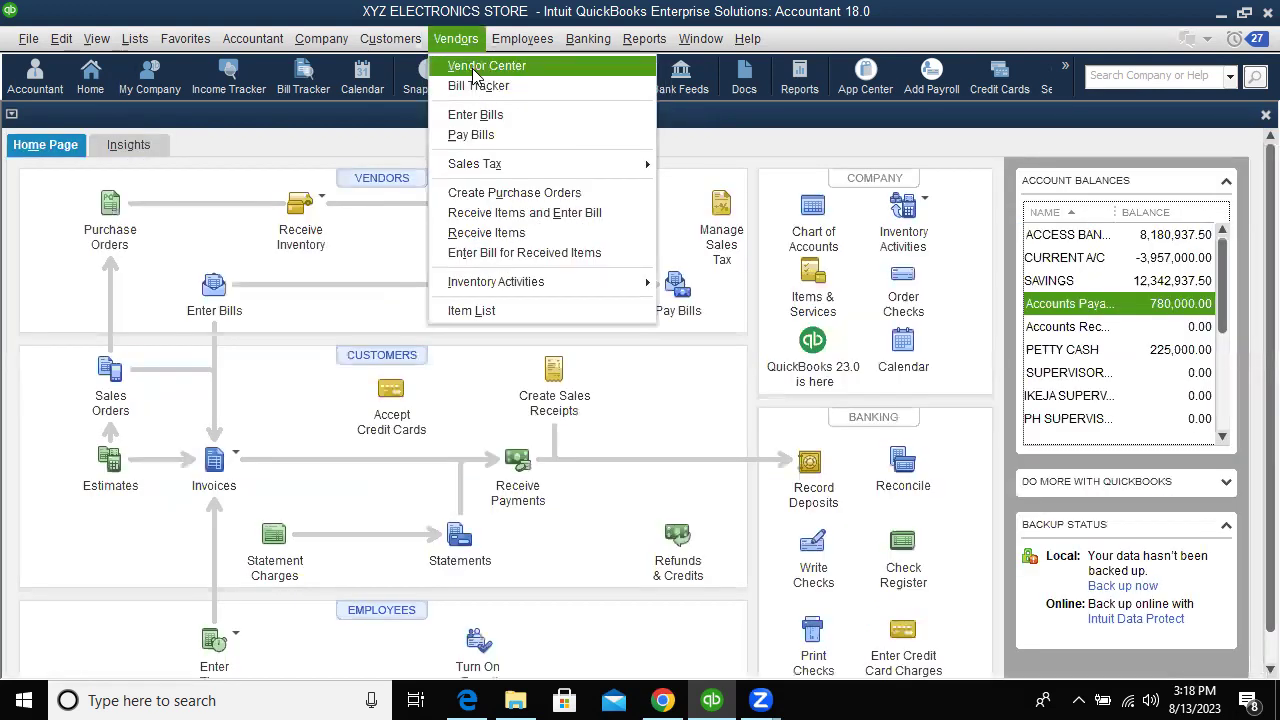
{"action": "left_click", "coordinate": [477, 68]}
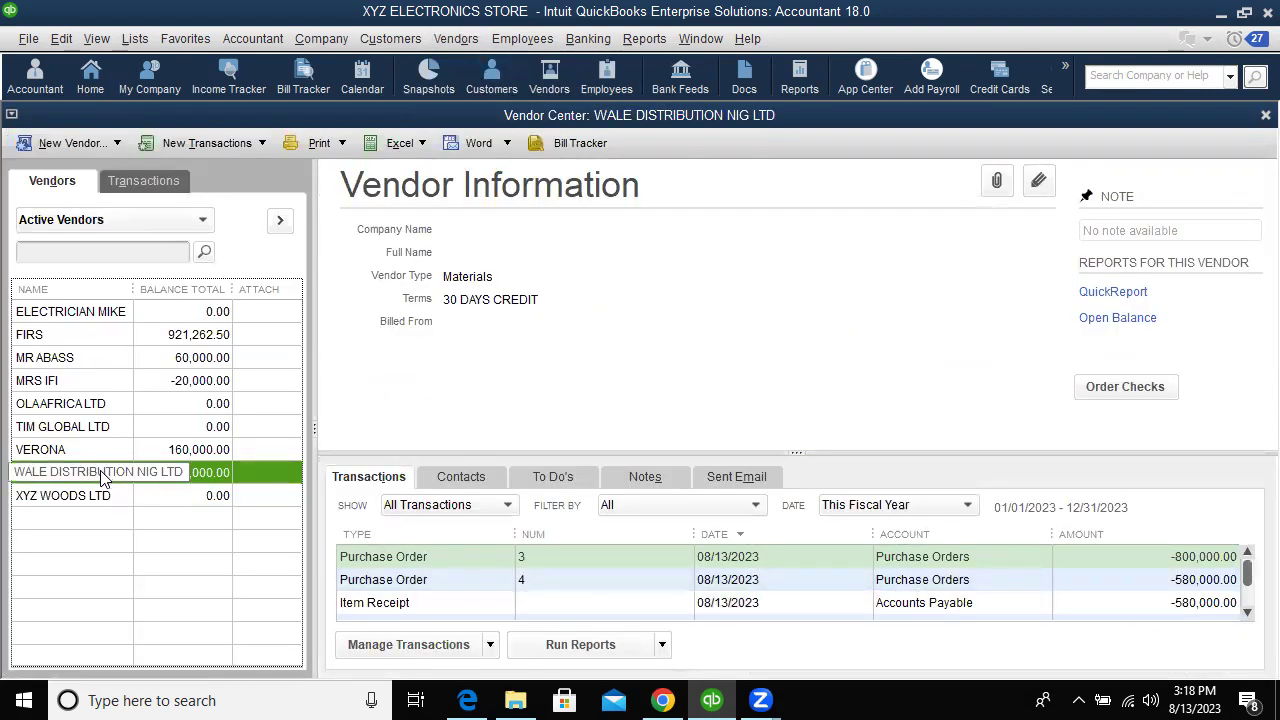
{"action": "left_click", "coordinate": [533, 533]}
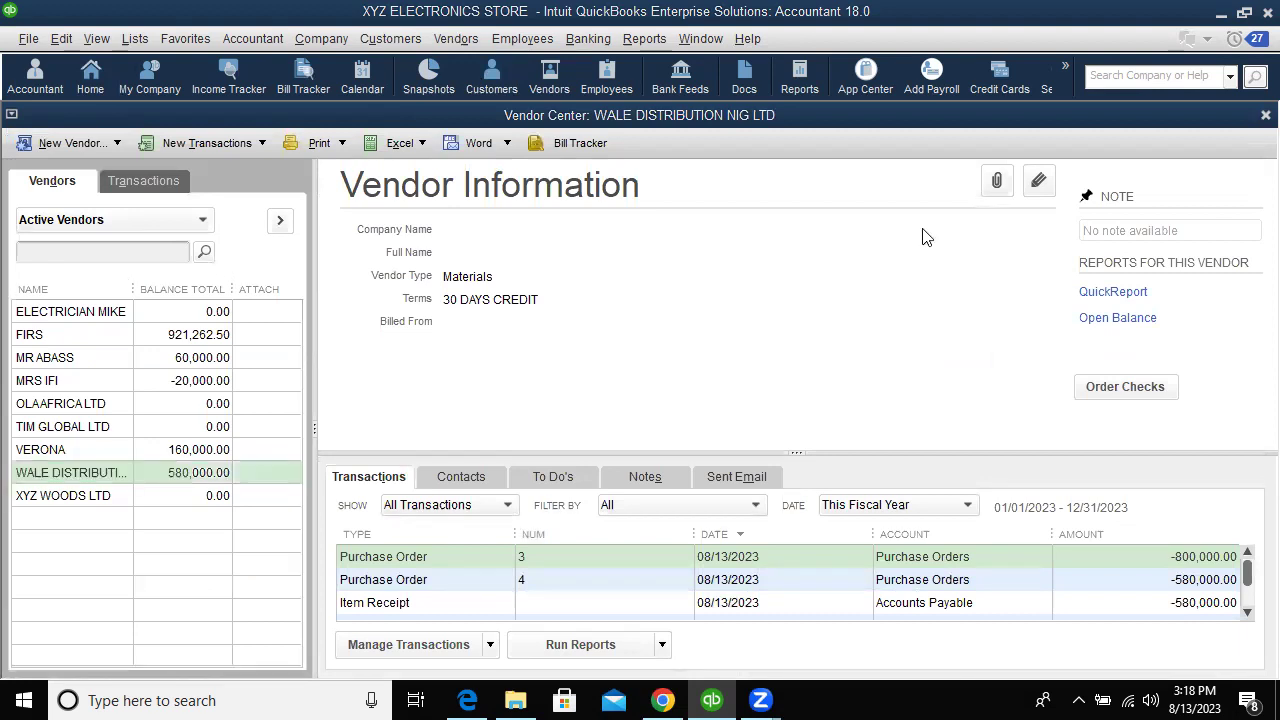
{"action": "left_click", "coordinate": [797, 596]}
{"action": "right_click", "coordinate": [797, 596]}
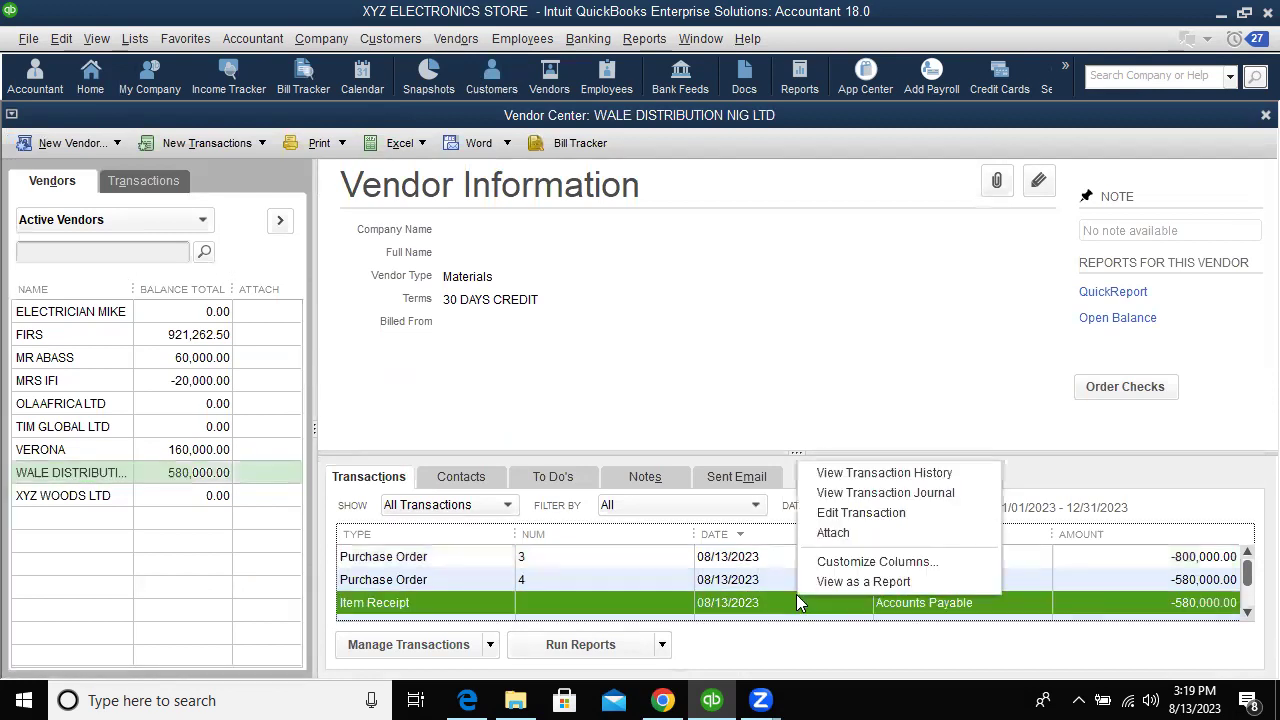
{"action": "left_click", "coordinate": [663, 388]}
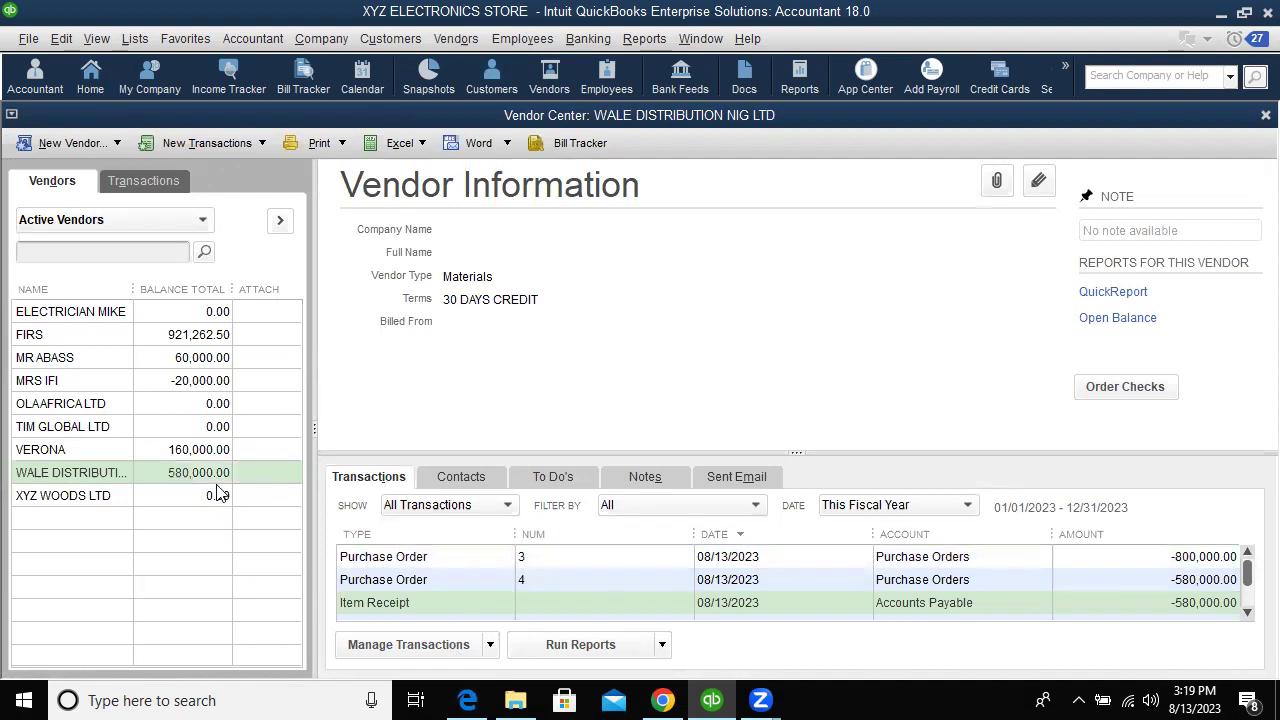
Open bill payments from the WALE DISTRIBUTION NIG LTD vendor record to review the bills available for payment
{"action": "left_click", "coordinate": [491, 645]}
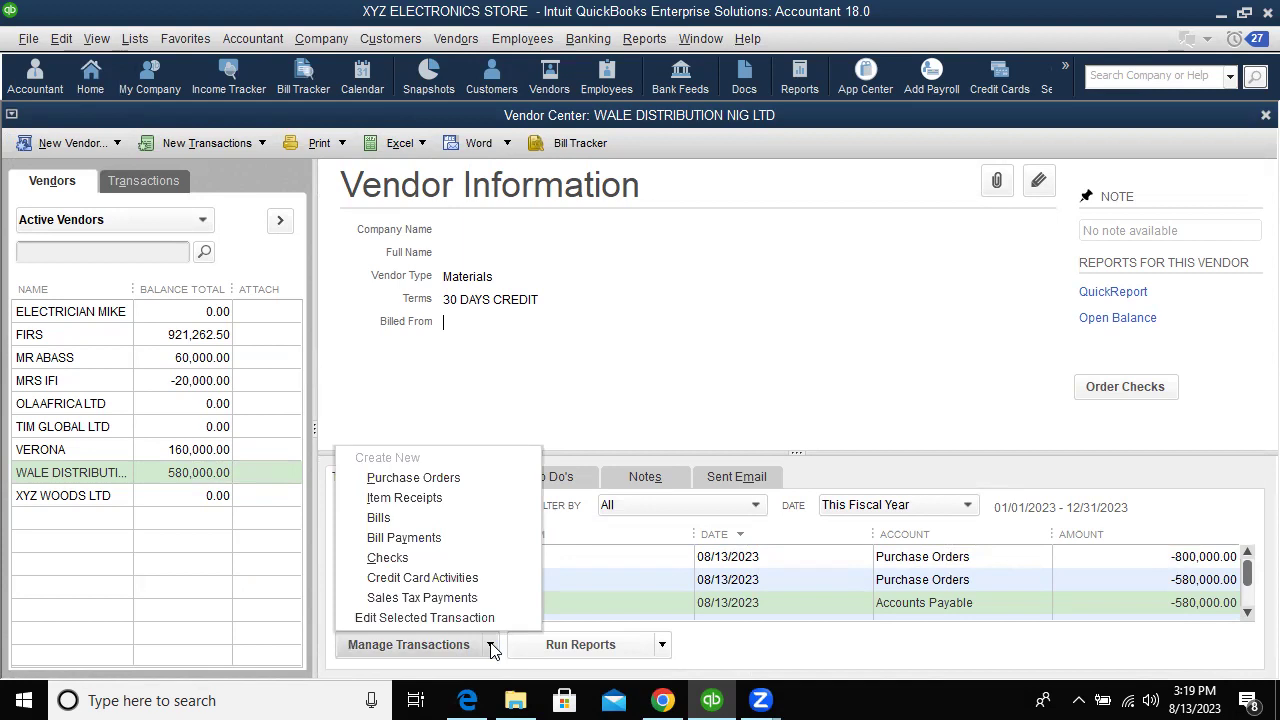
{"action": "left_click", "coordinate": [430, 543]}
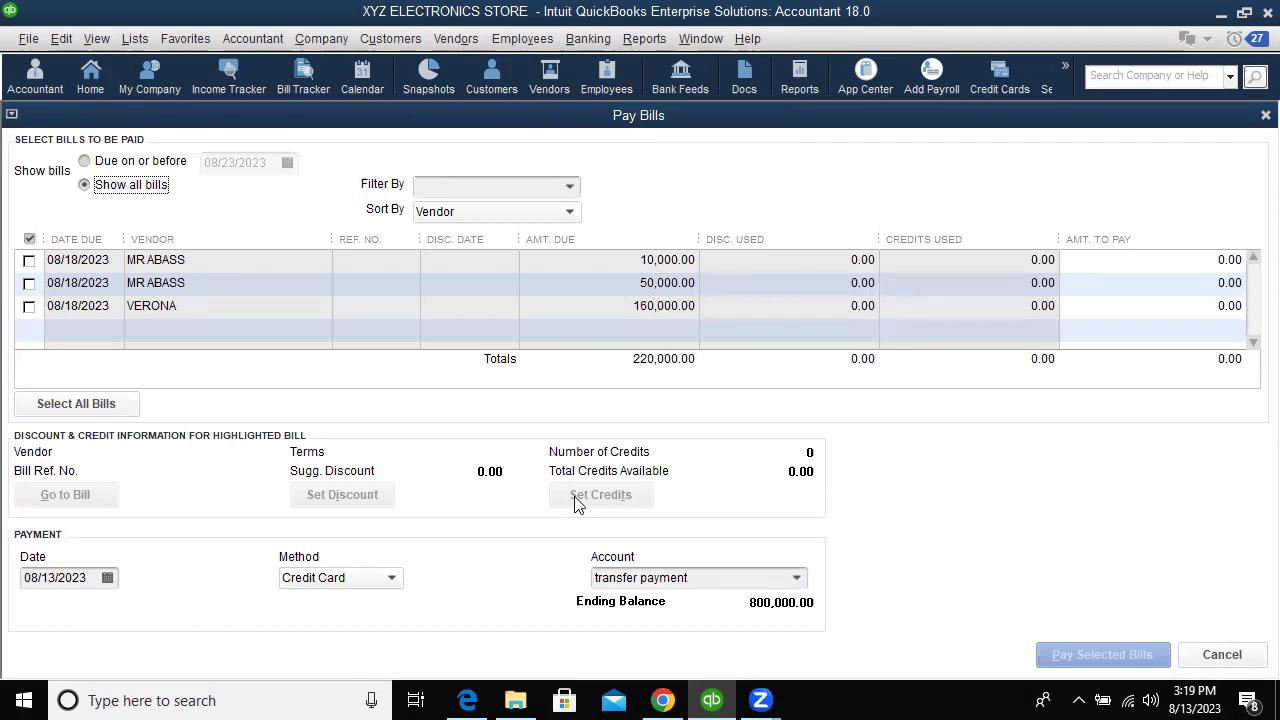
{"action": "left_click", "coordinate": [894, 338]}
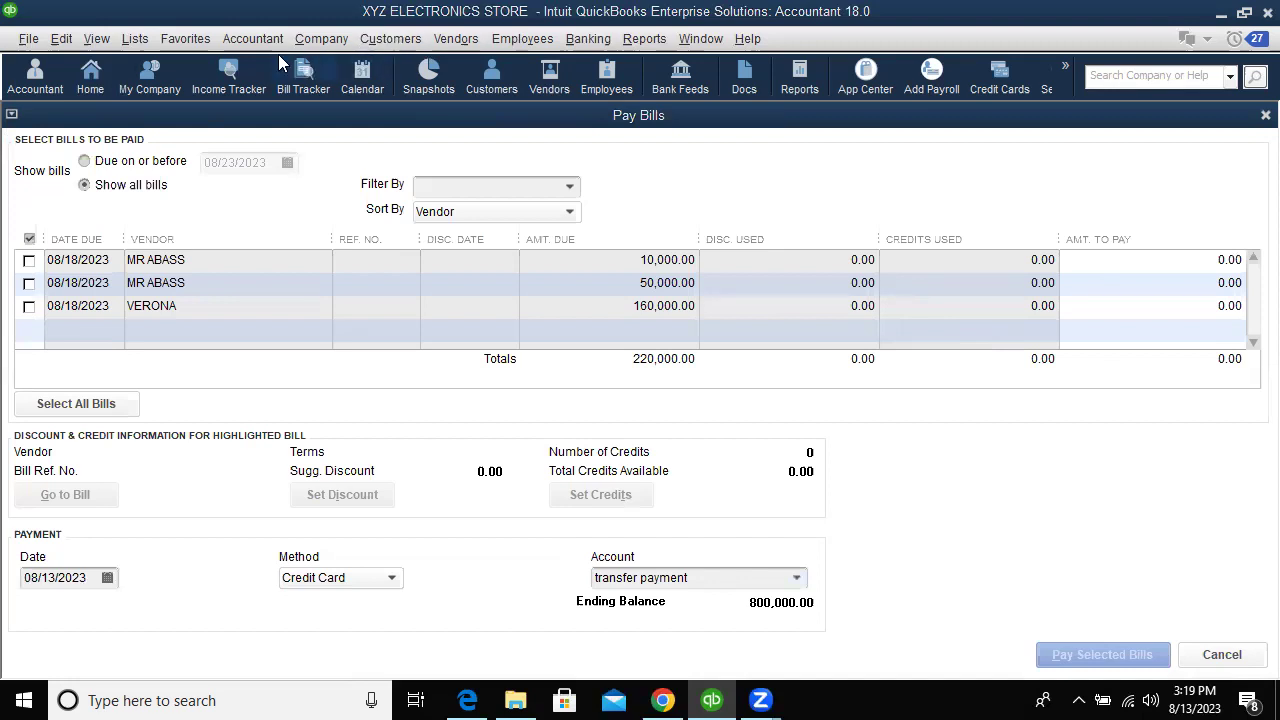
Review the account balances in the chart of accounts, including the transfer payment credit card account, and return to the home page
{"action": "left_click", "coordinate": [250, 44]}
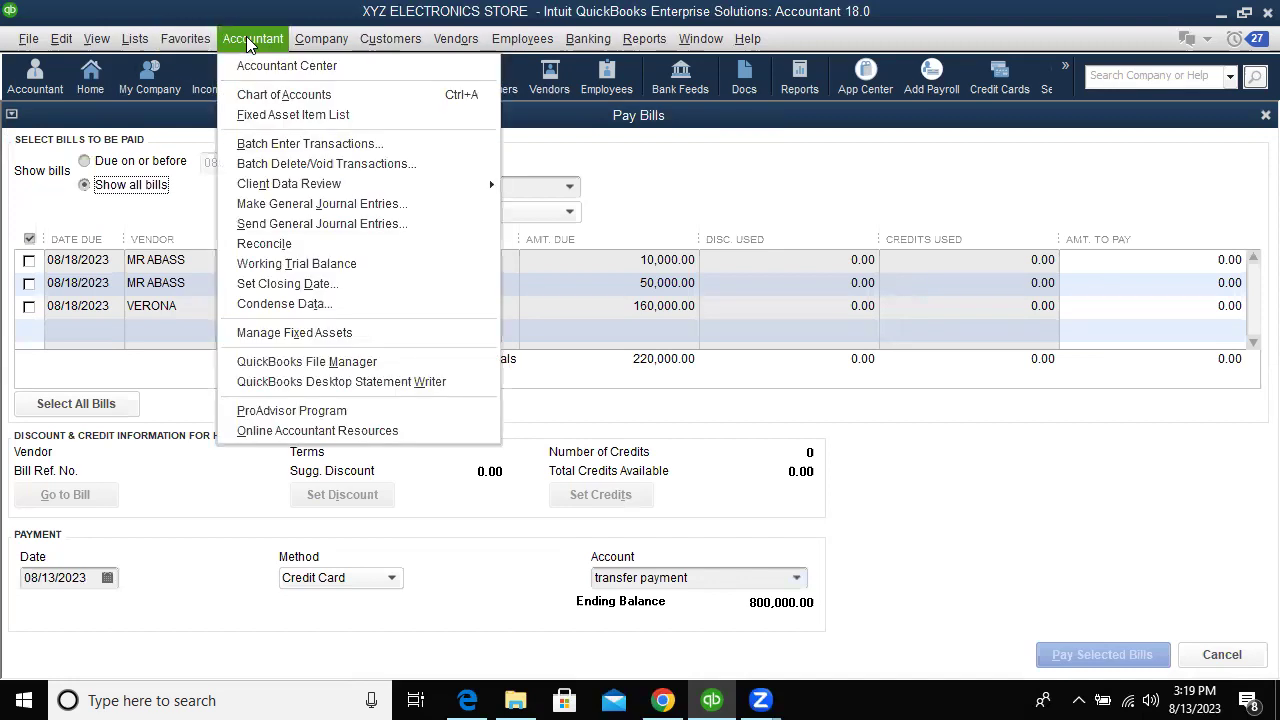
{"action": "left_click", "coordinate": [258, 70]}
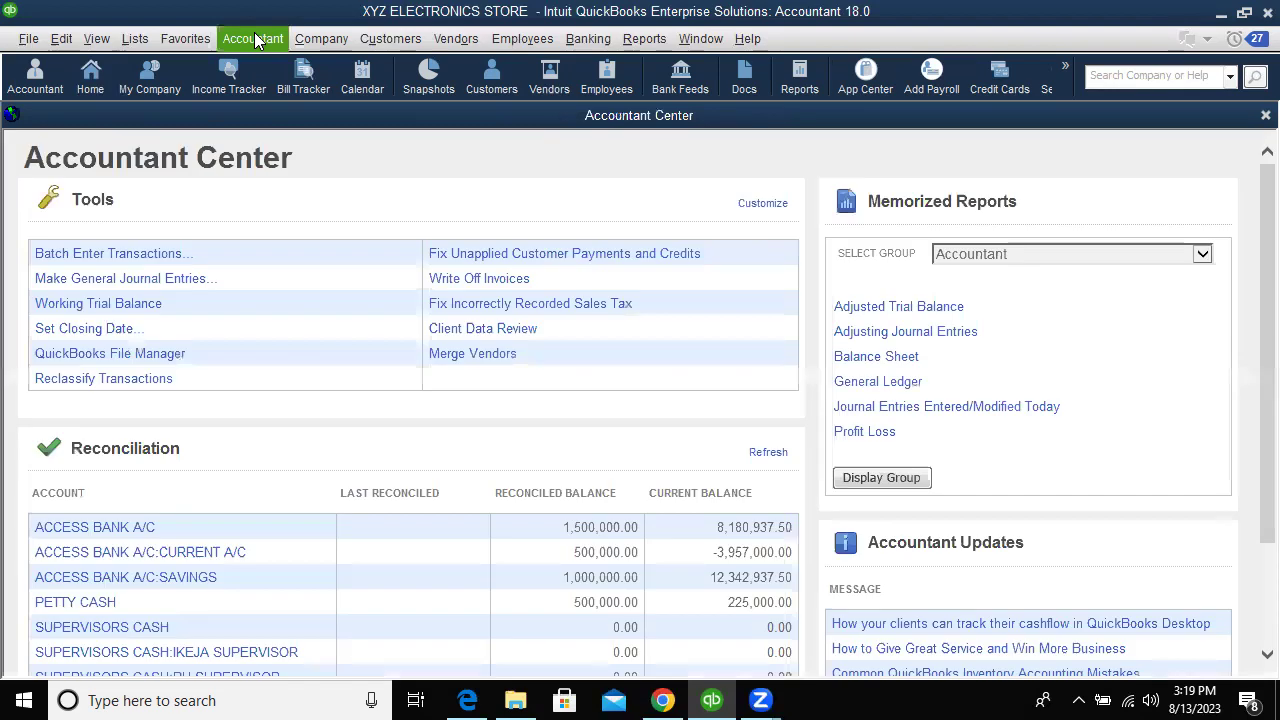
{"action": "left_click", "coordinate": [254, 40]}
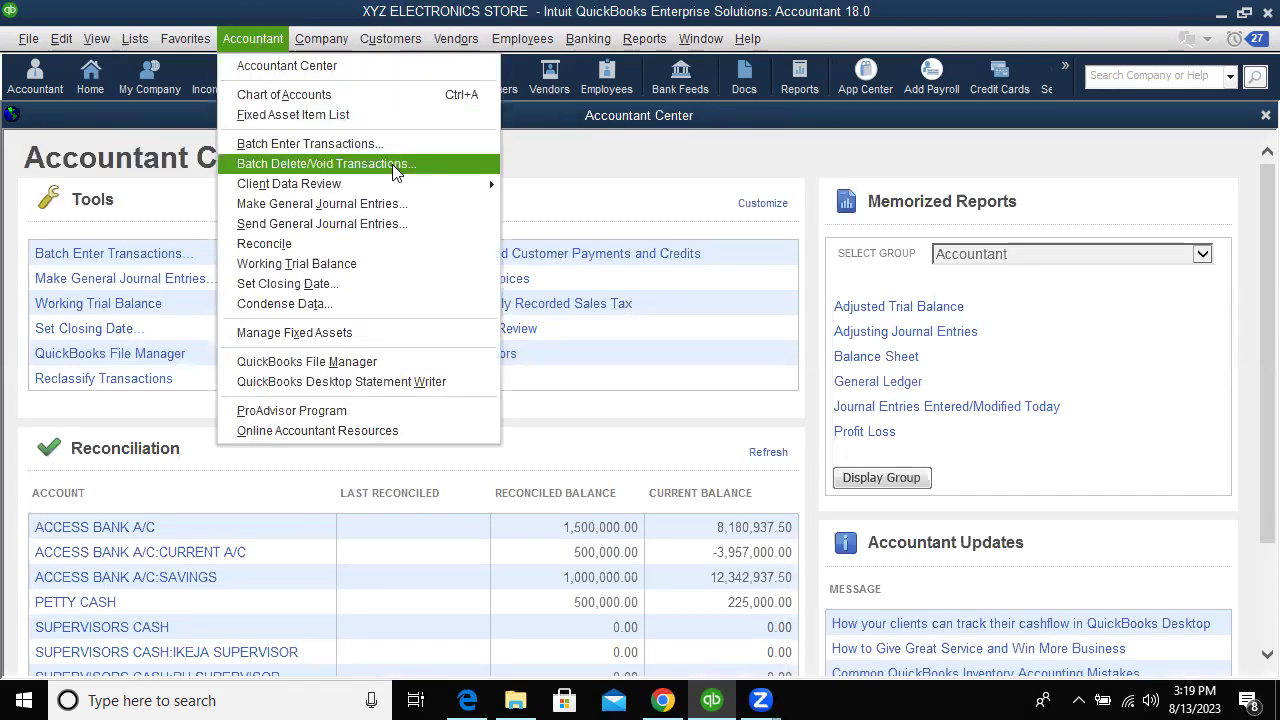
{"action": "left_click", "coordinate": [326, 99]}
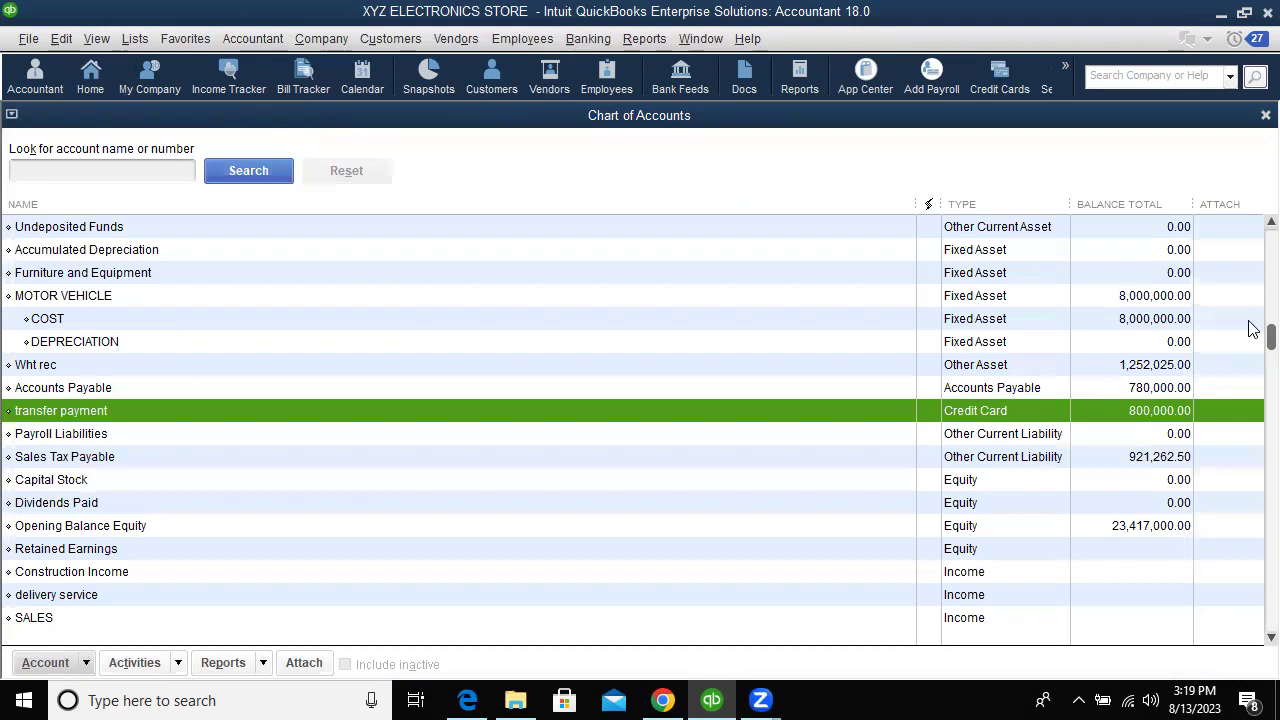
{"action": "scroll", "coordinate": [1249, 343], "scroll_direction": "down", "scroll_amount": 1}
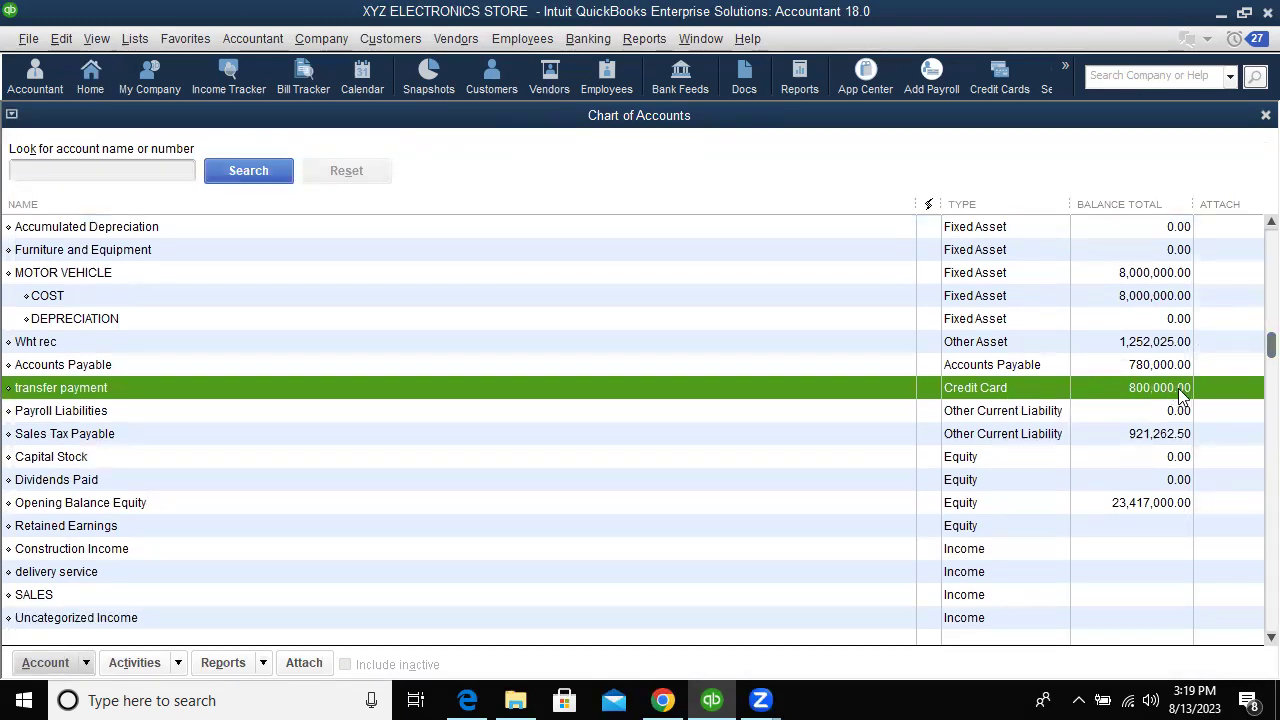
{"action": "scroll", "coordinate": [1252, 362], "scroll_direction": "down", "scroll_amount": 2}
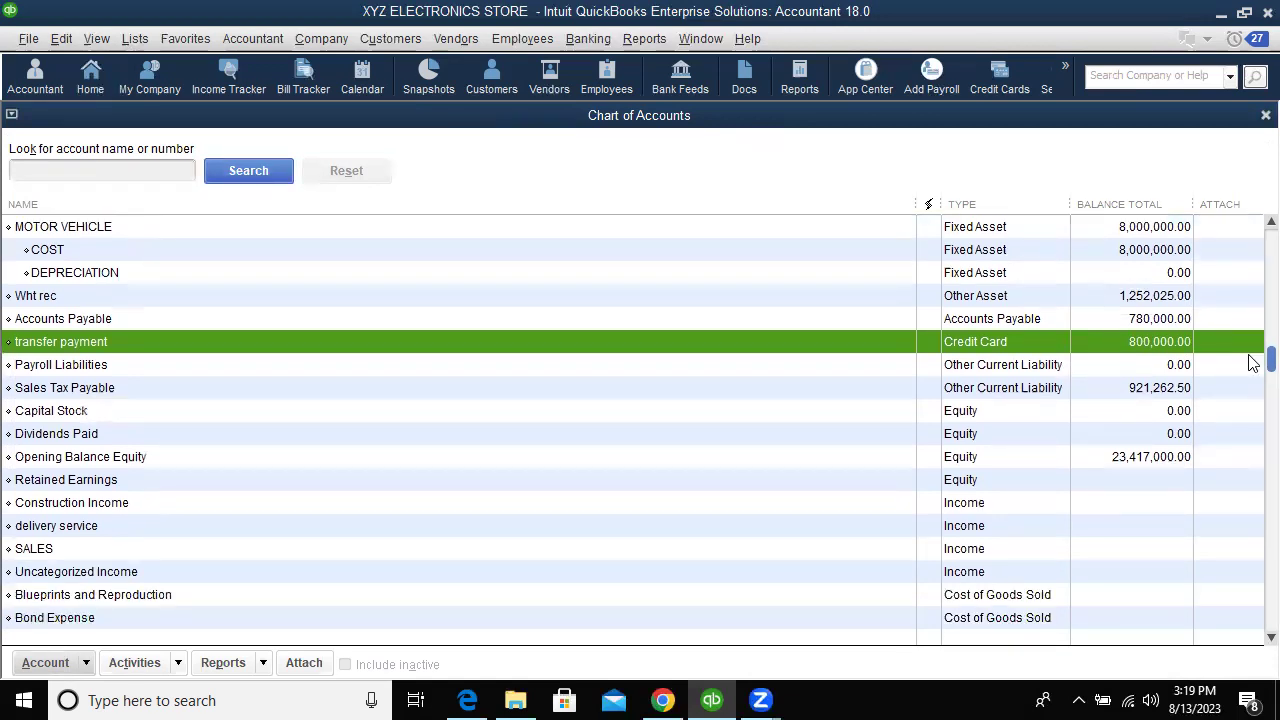
{"action": "scroll", "coordinate": [1252, 375], "scroll_direction": "down", "scroll_amount": 3}
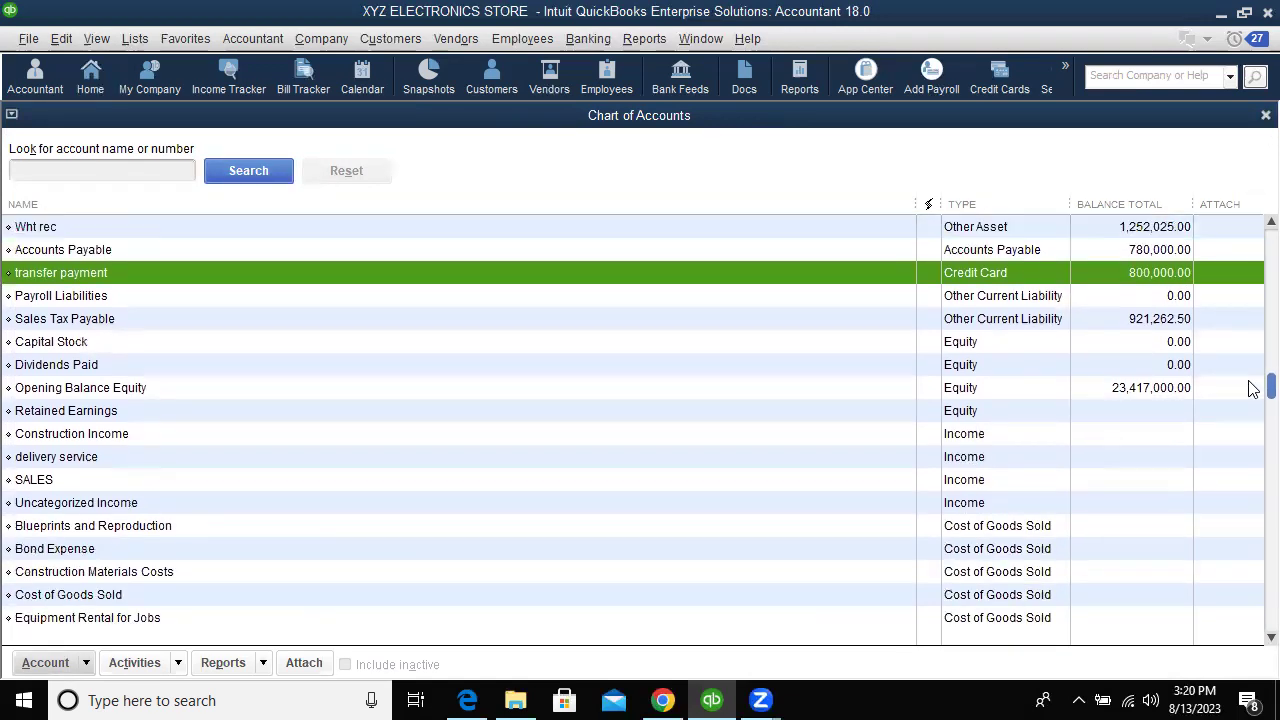
{"action": "left_click_drag", "start_coordinate": [1252, 388], "coordinate": [955, 107]}
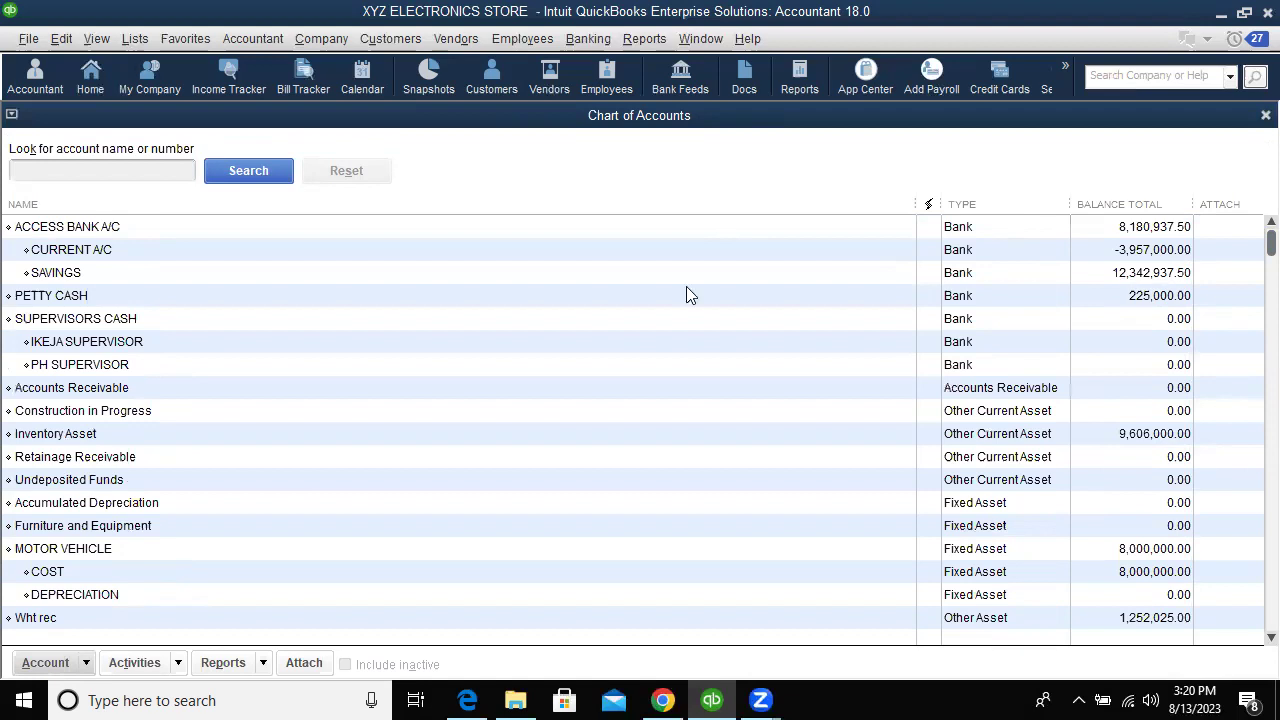
{"action": "left_click", "coordinate": [89, 80]}
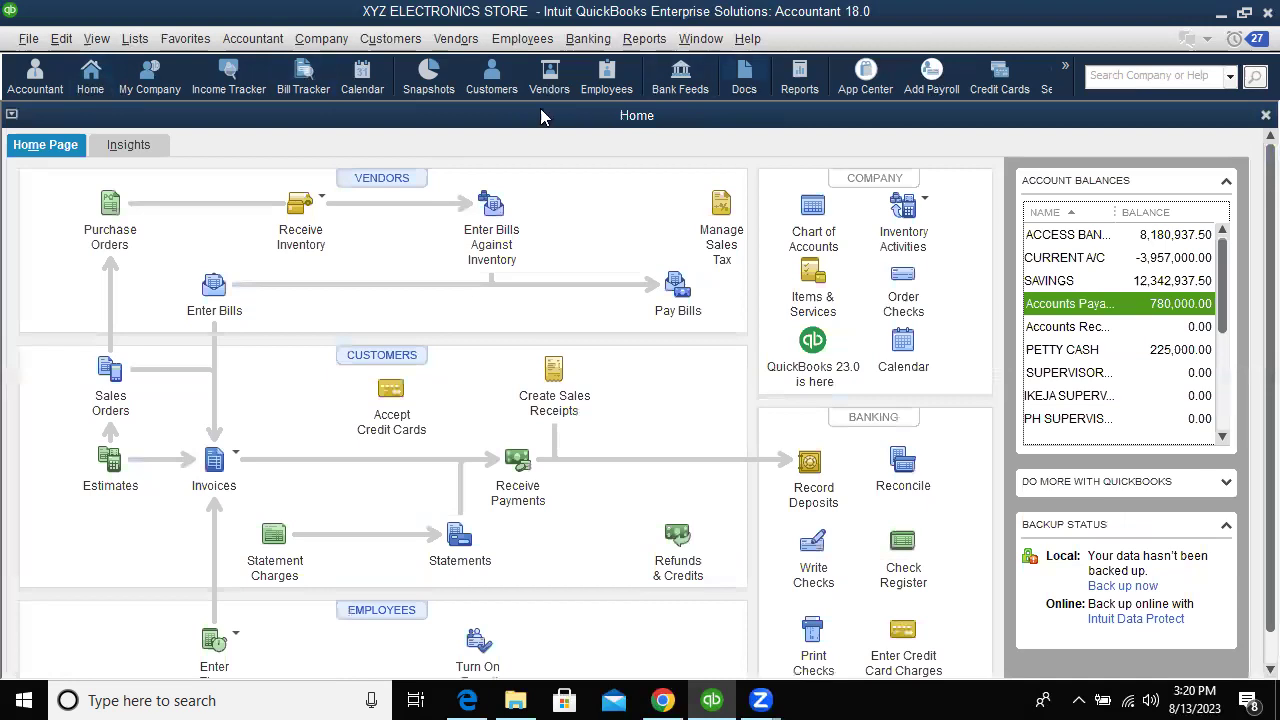
{"action": "left_click", "coordinate": [588, 45]}
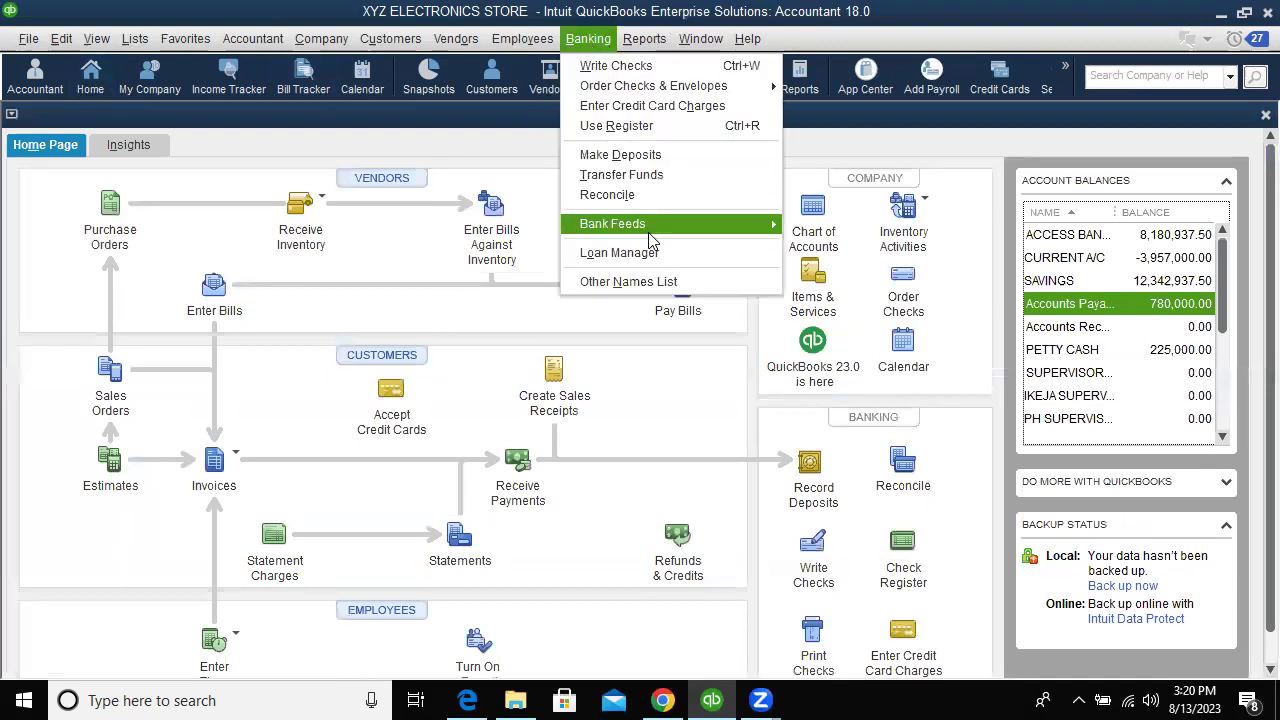
{"action": "left_click", "coordinate": [546, 161]}
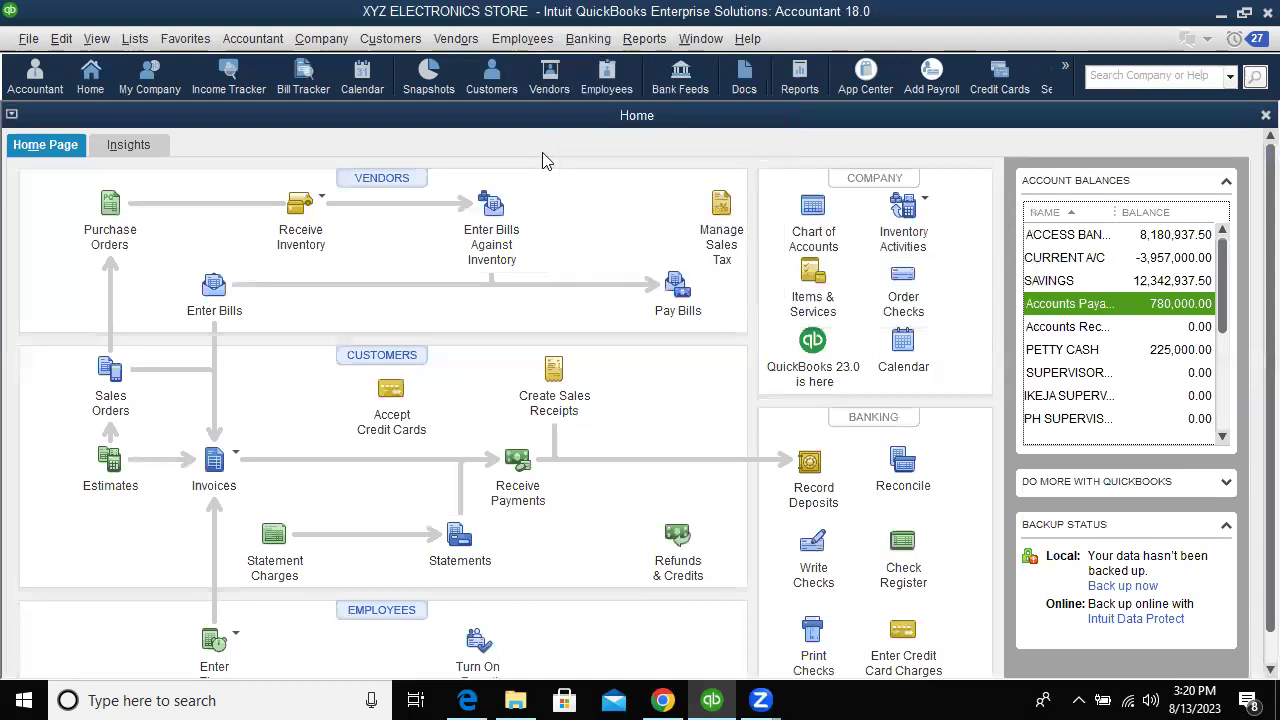
{"action": "left_click", "coordinate": [470, 44]}
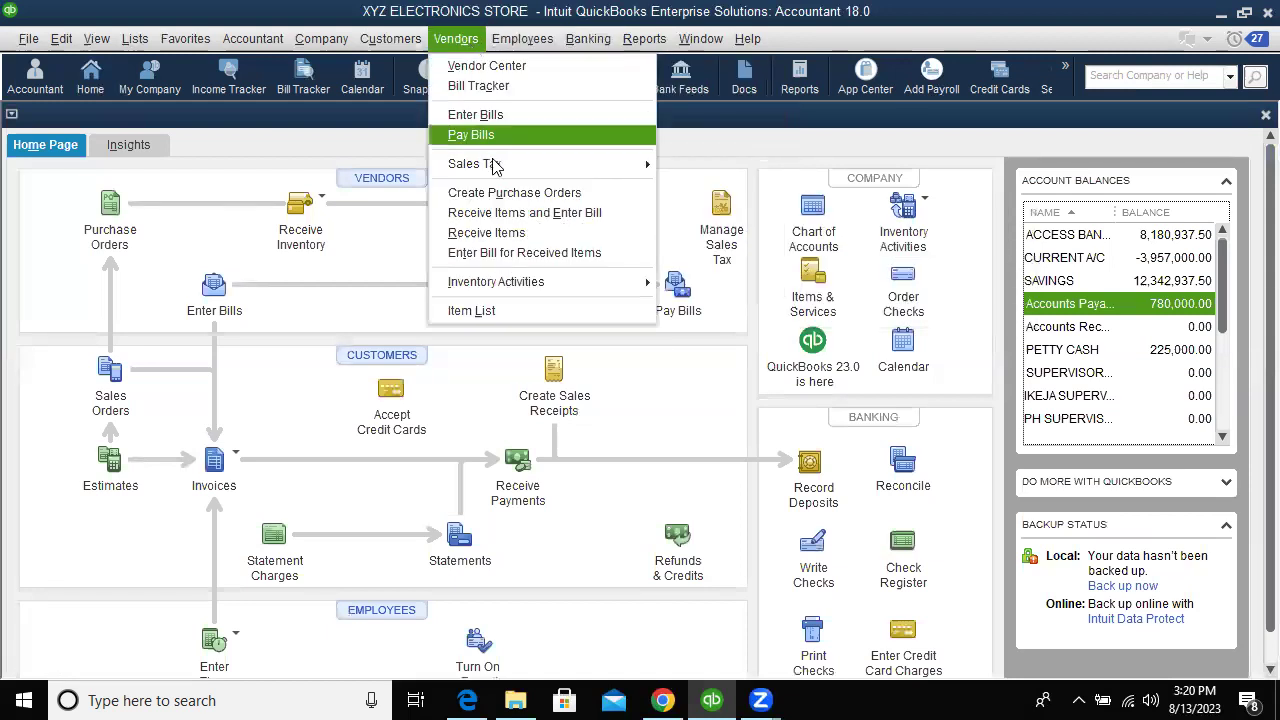
{"action": "left_click", "coordinate": [514, 216]}
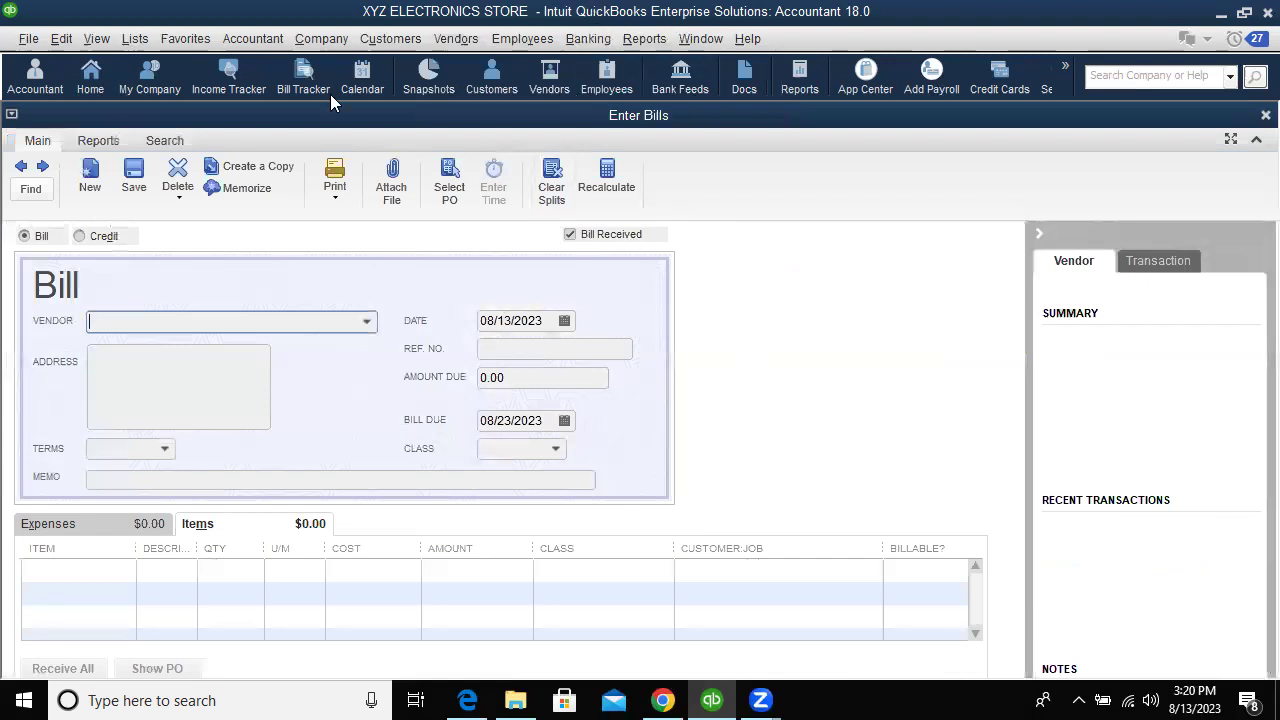
{"action": "left_click", "coordinate": [90, 80]}
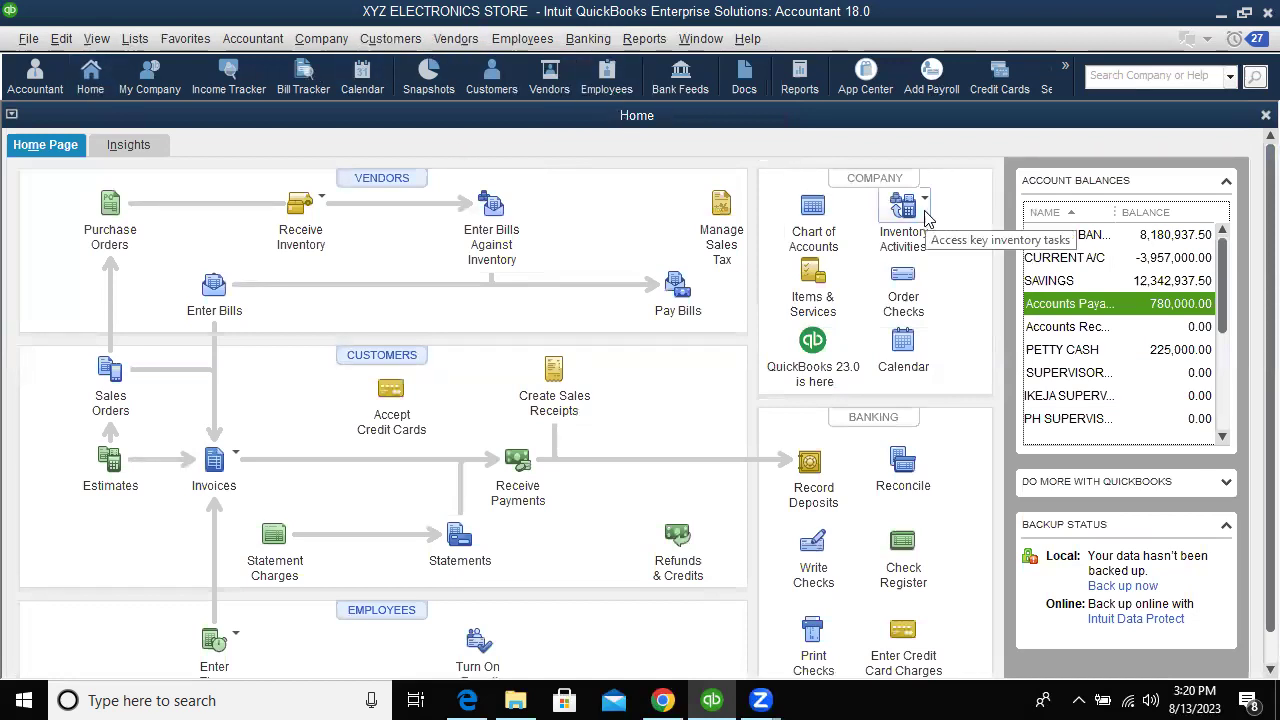
{"action": "left_click", "coordinate": [882, 214]}
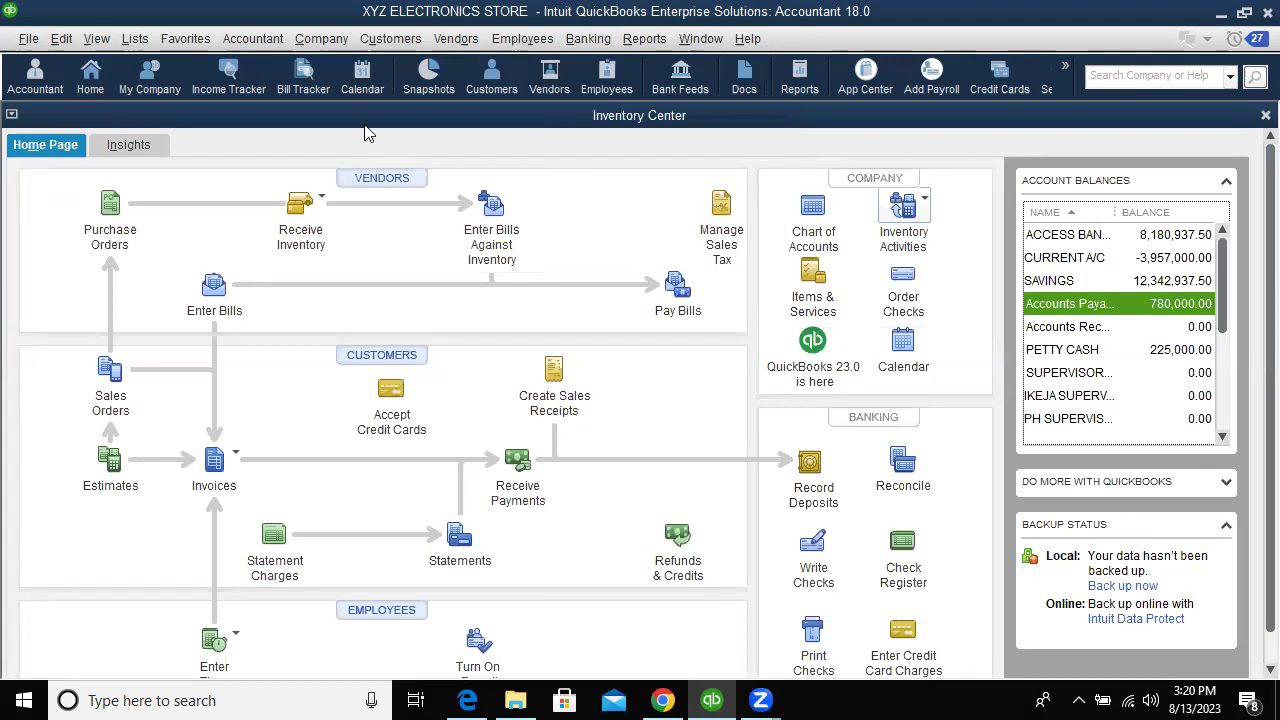
{"action": "left_click", "coordinate": [88, 90]}
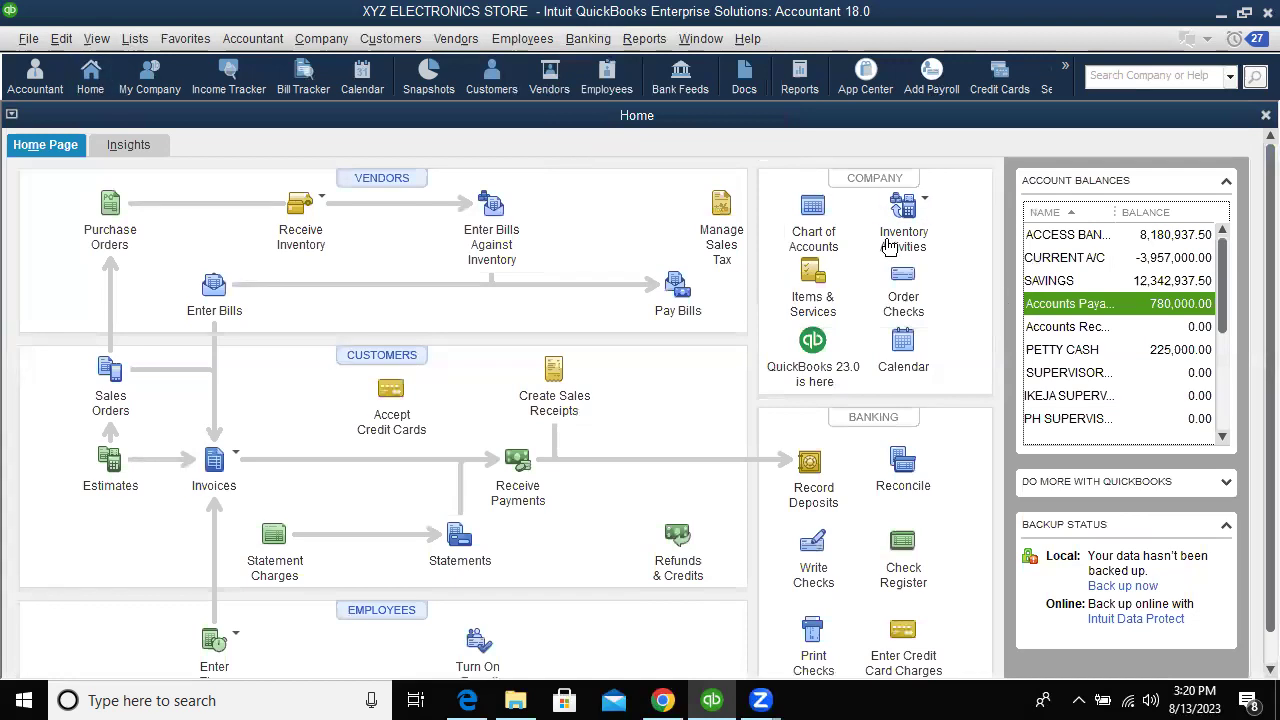
Start a new purchase order for WALE DISTRIBUTION NIG LTD from its vendor record
{"action": "left_click", "coordinate": [549, 75]}
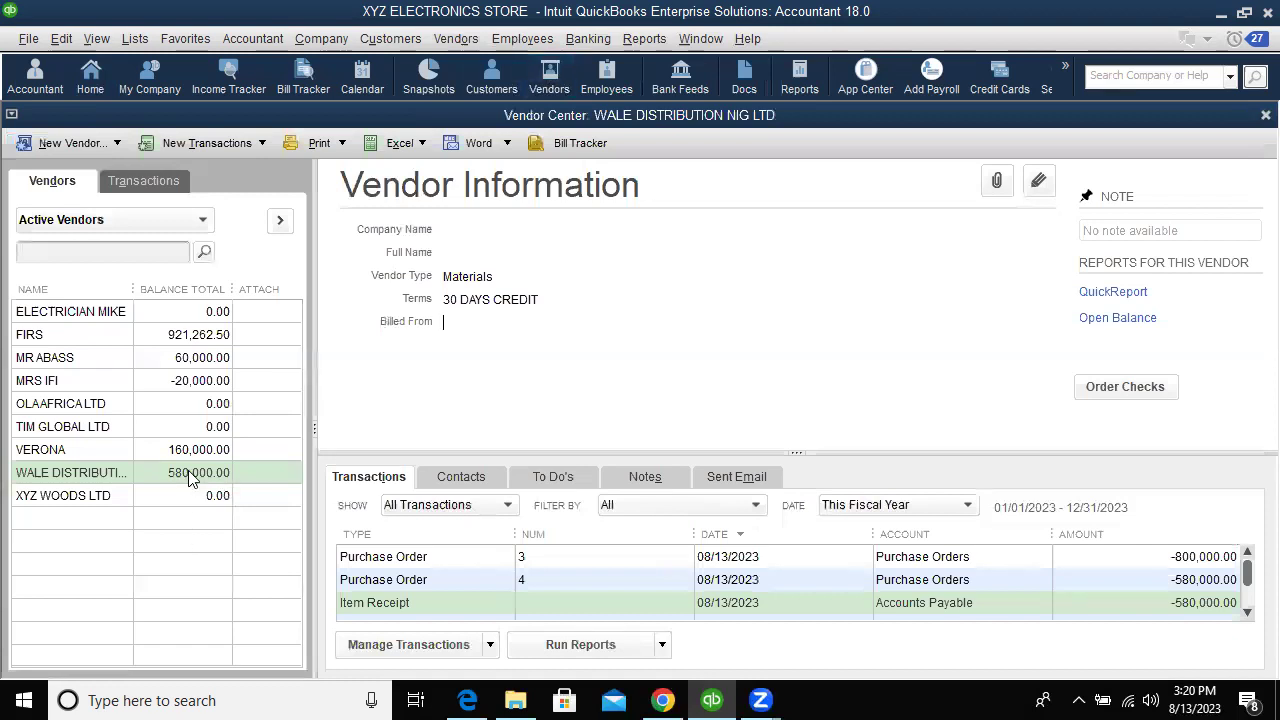
{"action": "left_click", "coordinate": [400, 326]}
{"action": "left_click", "coordinate": [490, 645]}
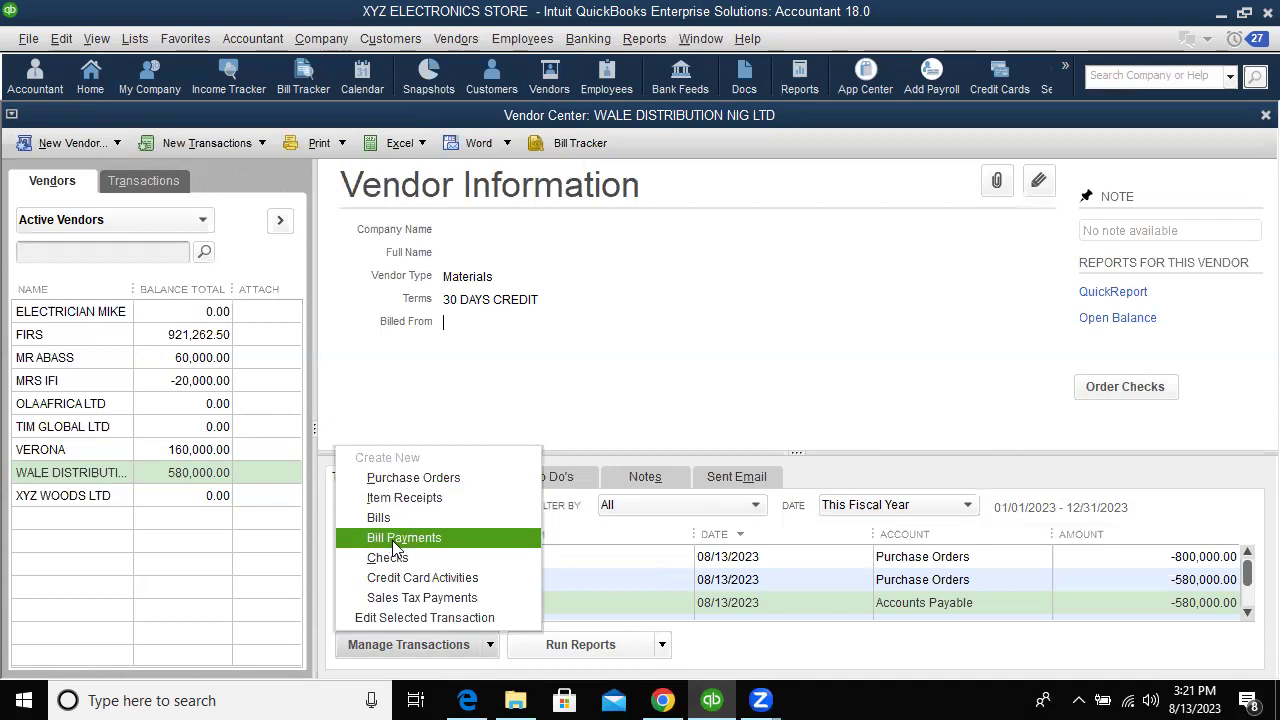
{"action": "left_click", "coordinate": [399, 479]}
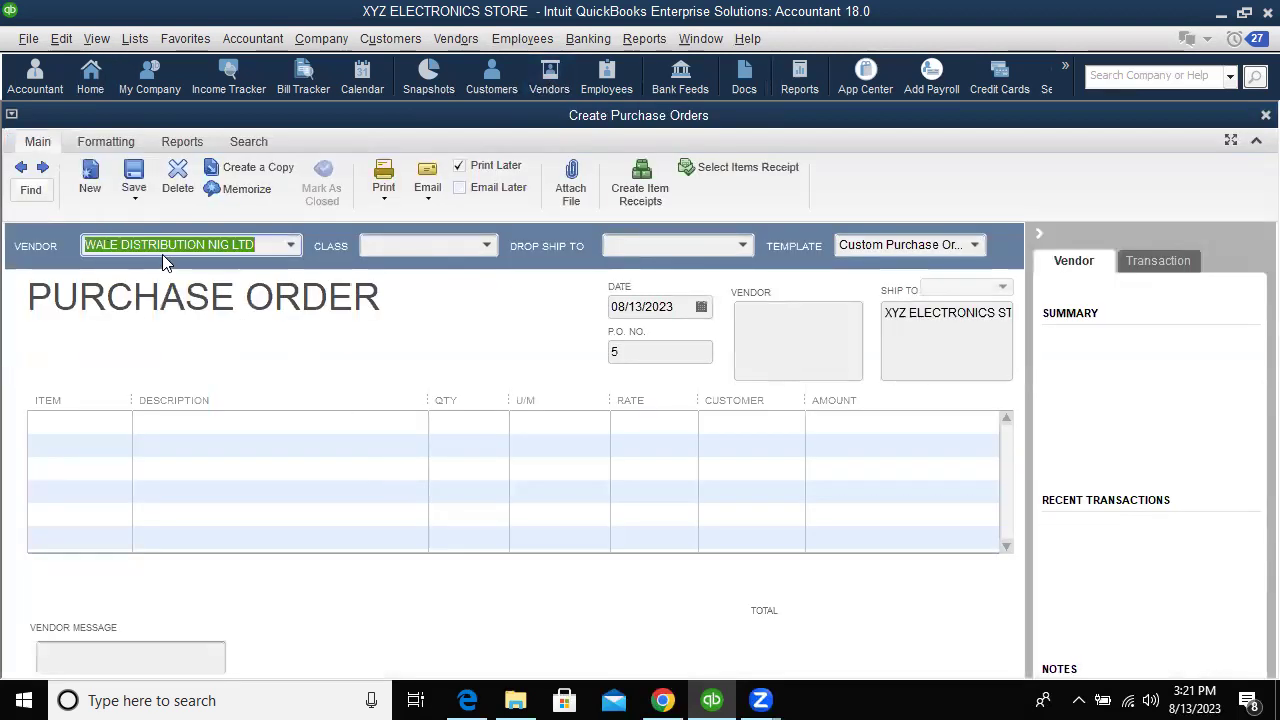
Try to go back to the previous purchase order, and open the Vendor Open Balance report for WALE DISTRIBUTION NIG LTD
{"action": "left_click", "coordinate": [19, 173]}
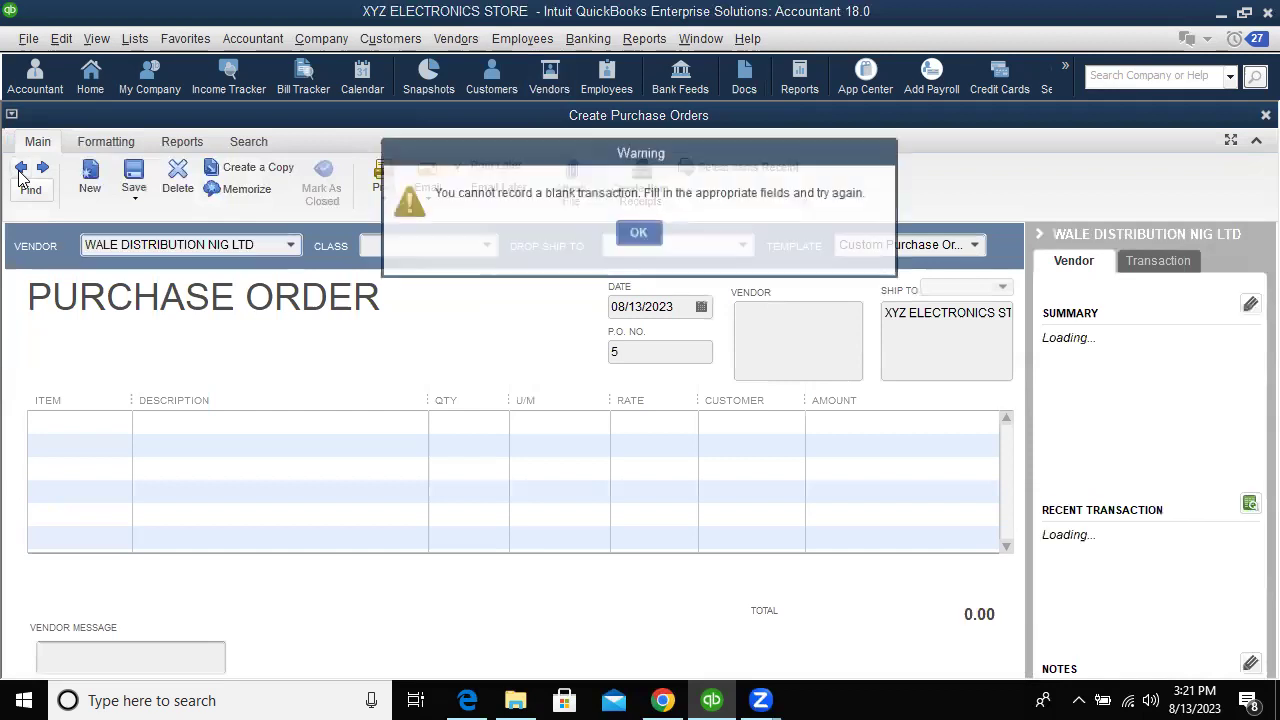
{"action": "left_click", "coordinate": [640, 230]}
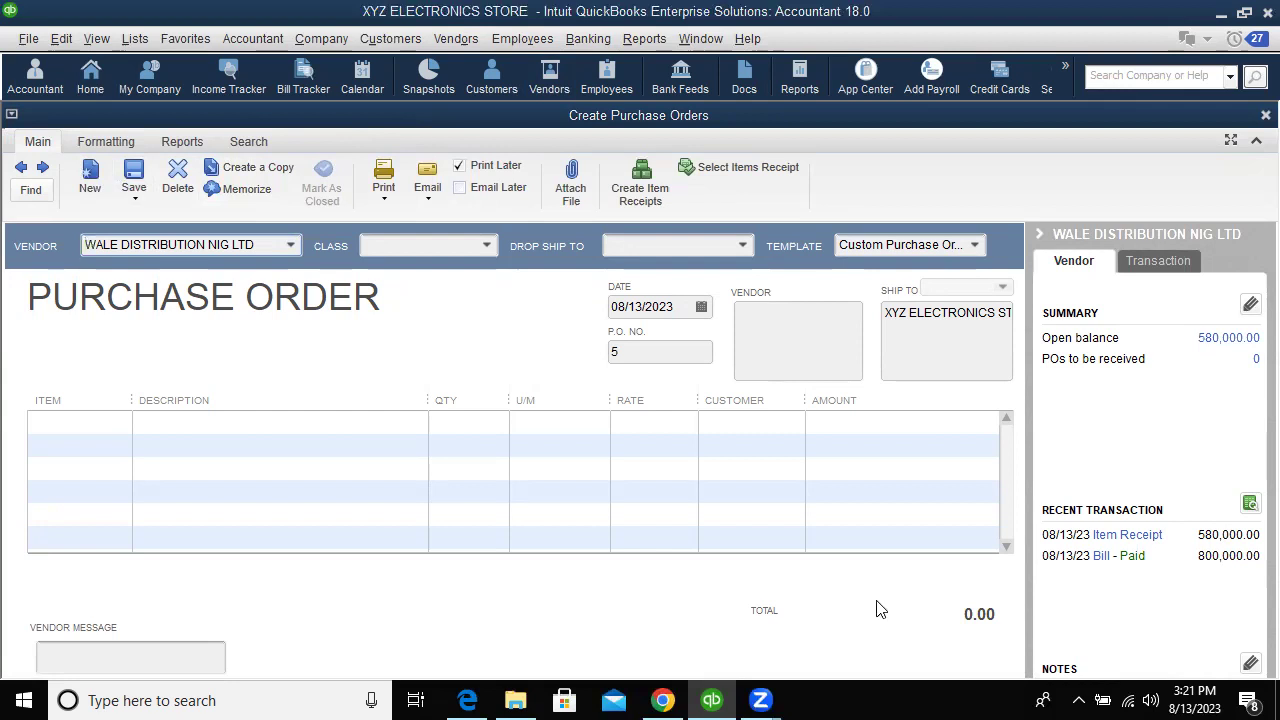
{"action": "left_click", "coordinate": [1231, 343]}
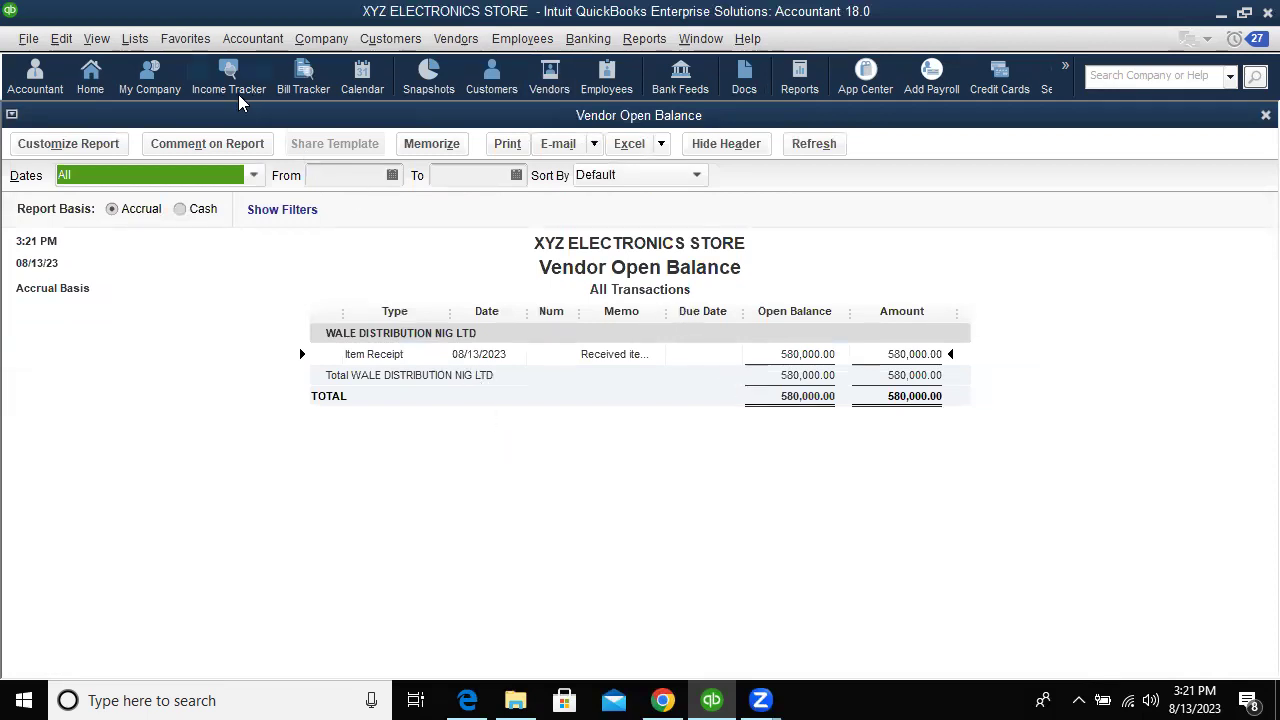
Reopen the blank purchase order for WALE DISTRIBUTION NIG LTD and try to go back to the previous order
{"action": "left_click", "coordinate": [476, 38]}
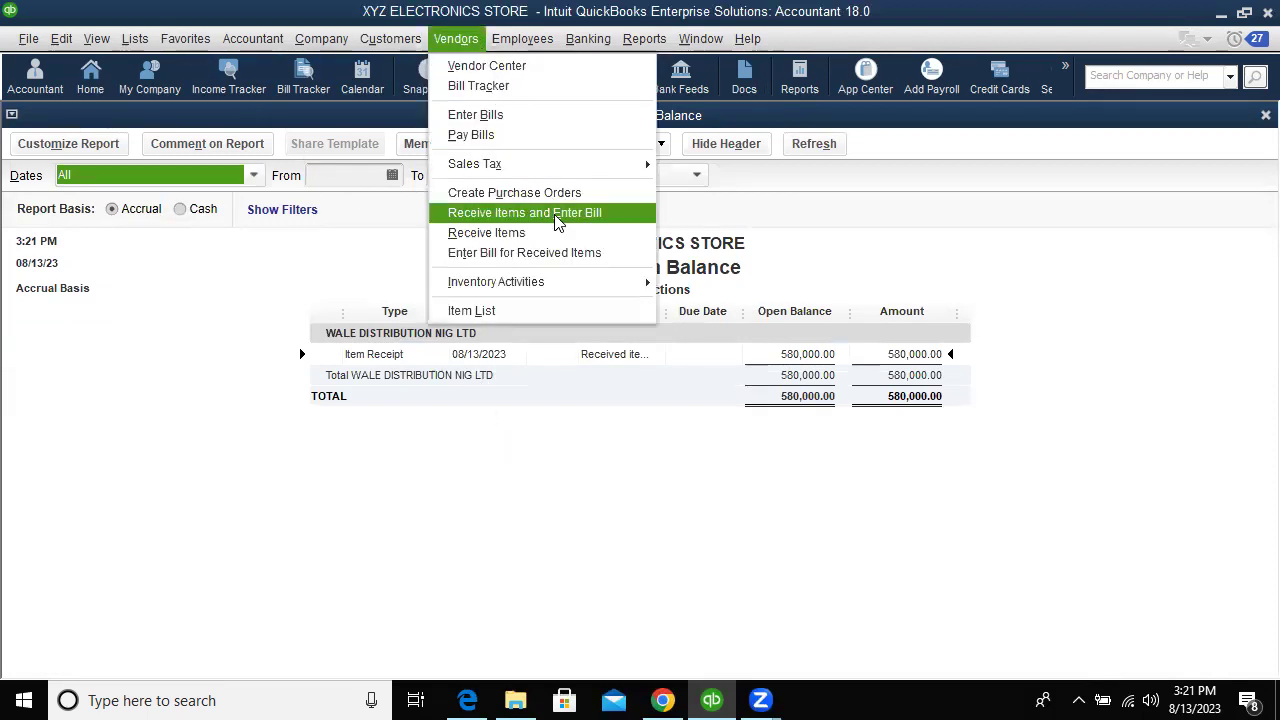
{"action": "left_click", "coordinate": [497, 193]}
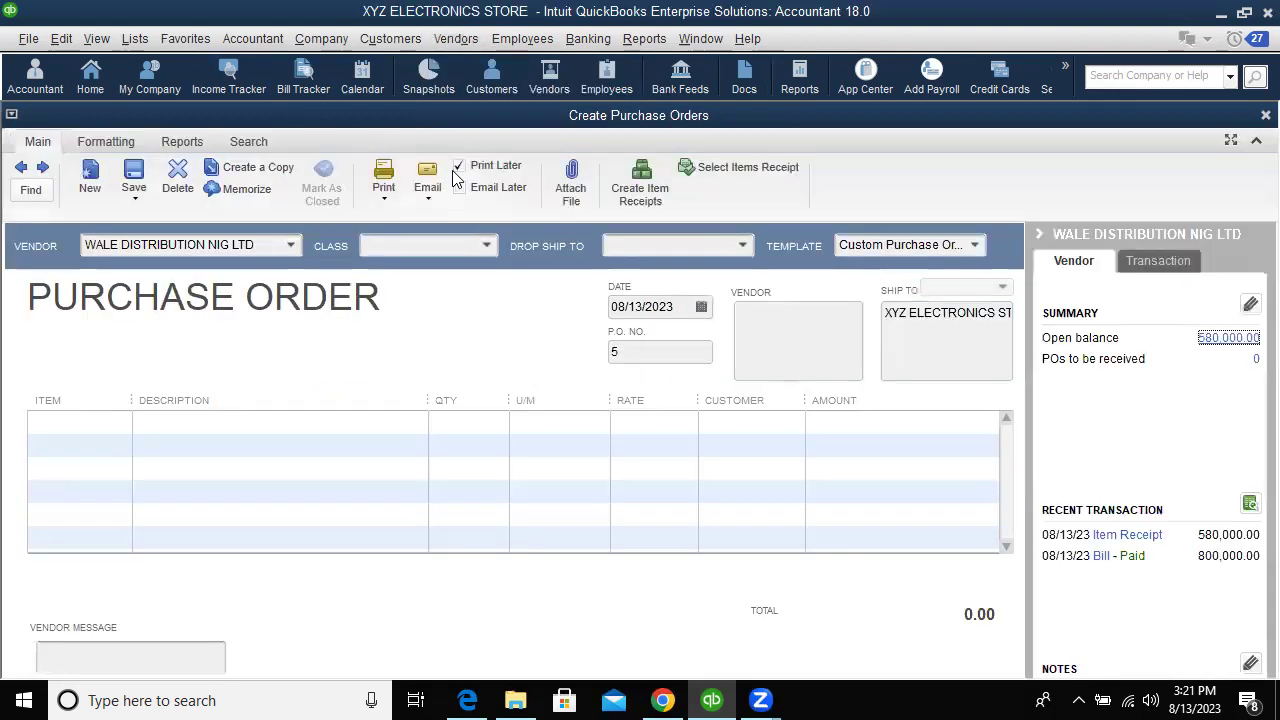
{"action": "left_click", "coordinate": [22, 168]}
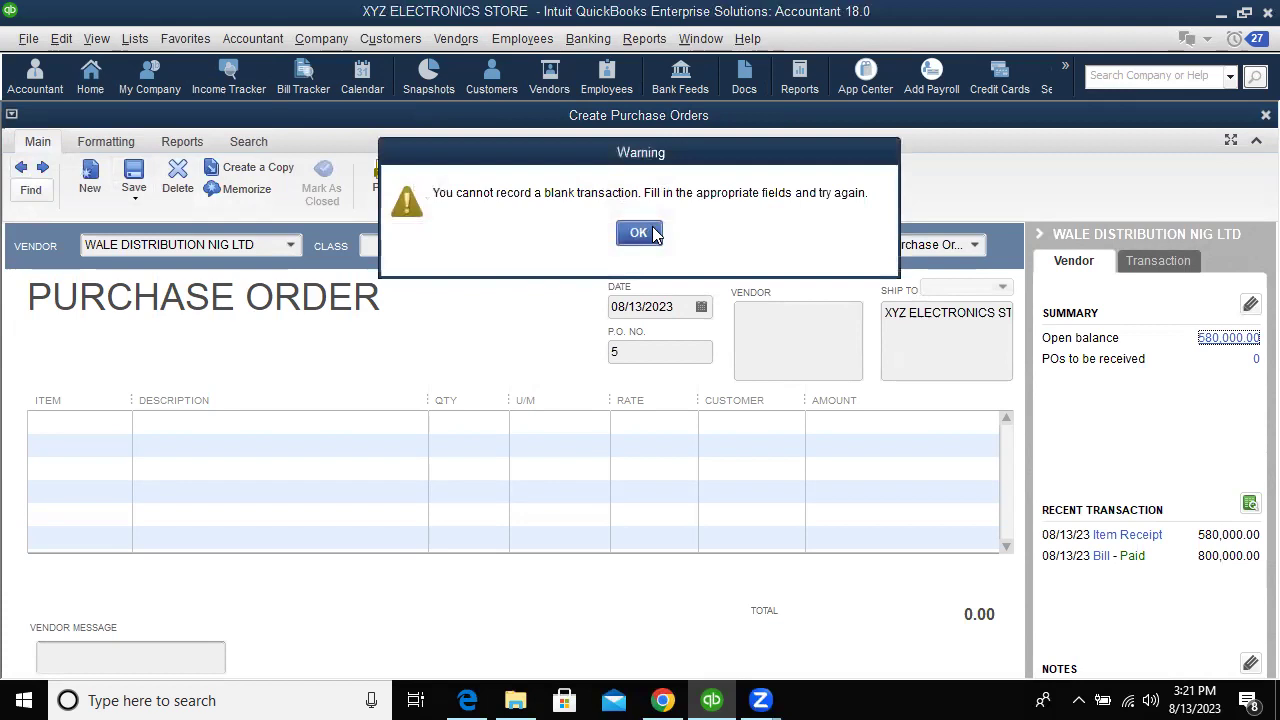
{"action": "left_click", "coordinate": [639, 233]}
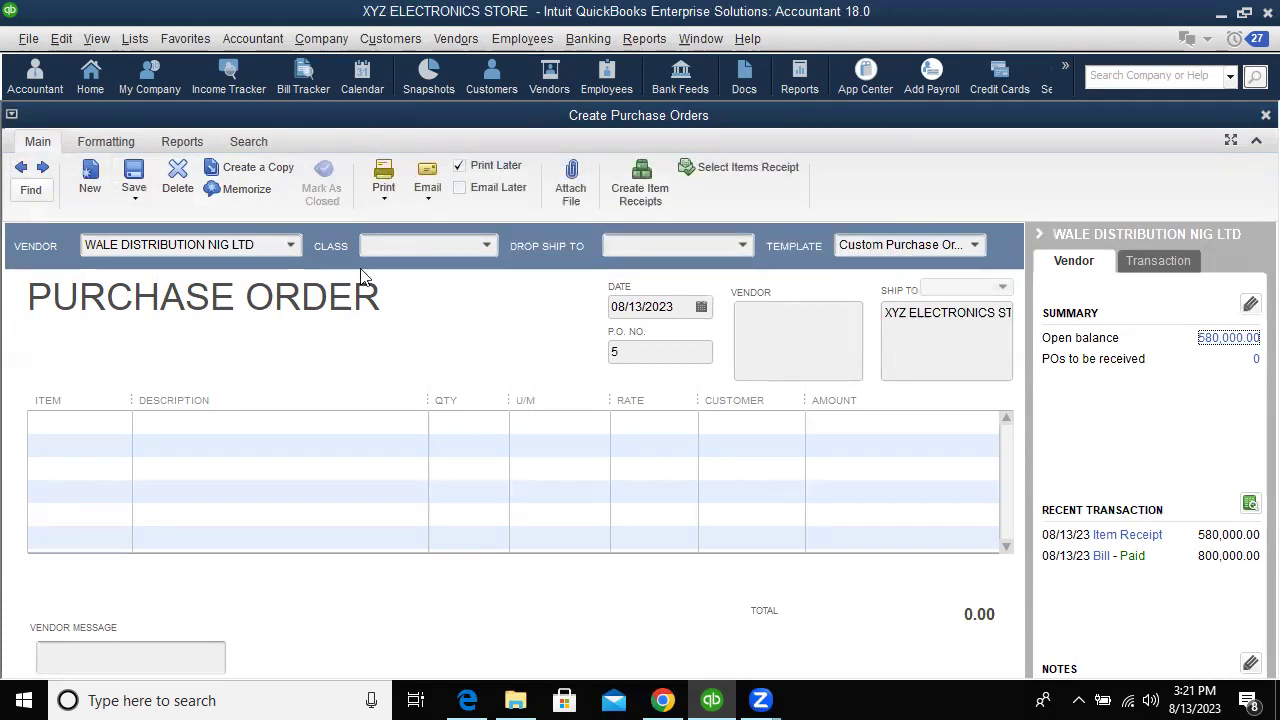
{"action": "left_click", "coordinate": [290, 247]}
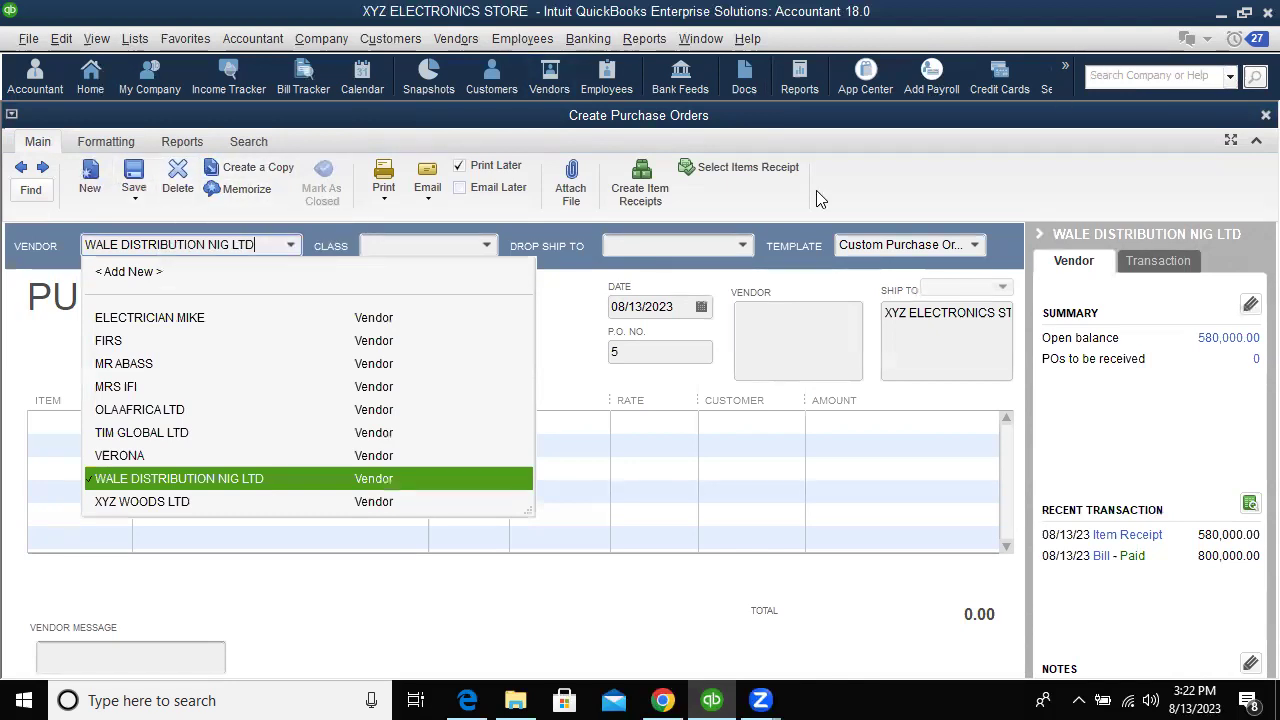
Select the 08/13/2023 item receipt of WALE DISTRIBUTION NIG LTD from the purchase order and open it as a bill
{"action": "left_click", "coordinate": [704, 170]}
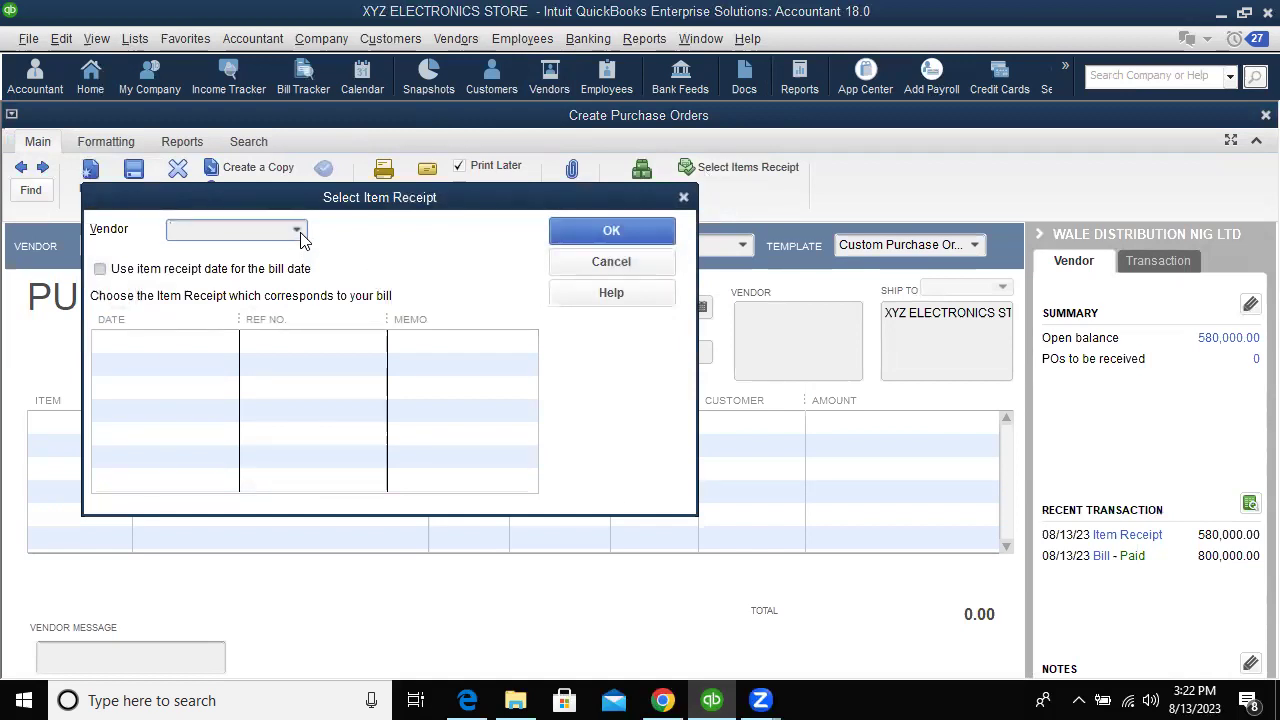
{"action": "left_click", "coordinate": [297, 232]}
{"action": "left_click", "coordinate": [252, 465]}
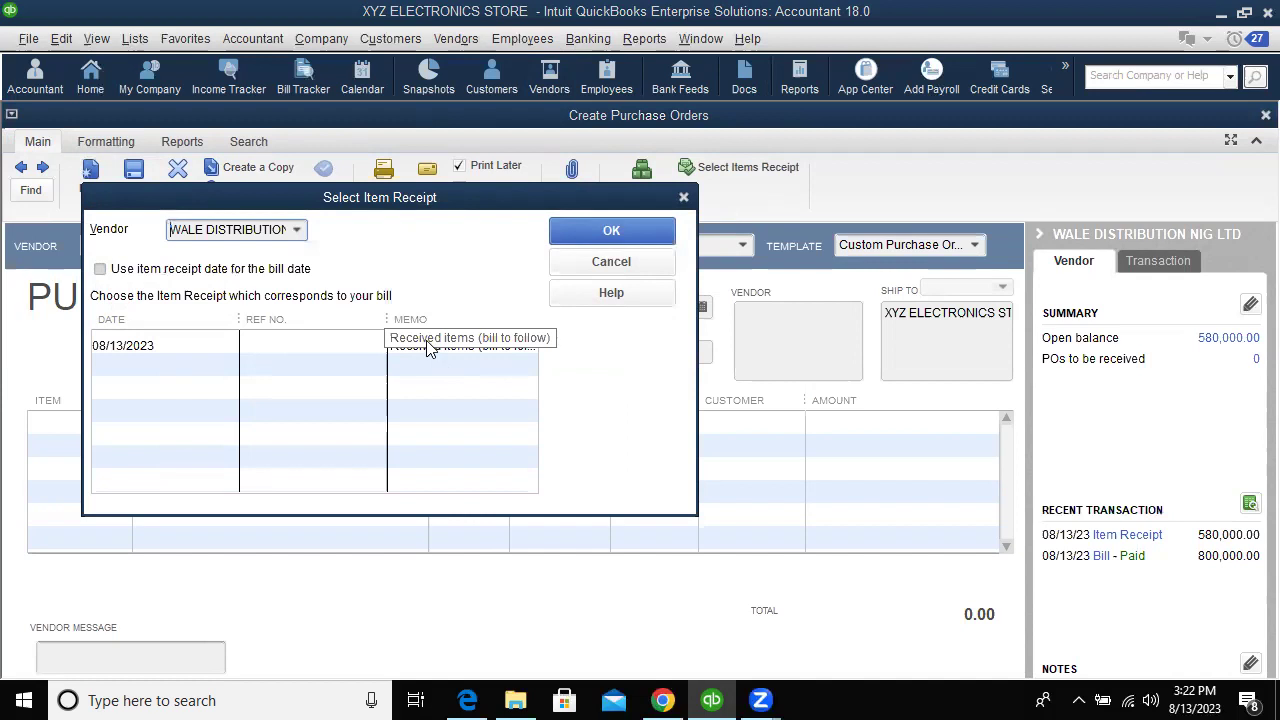
{"action": "left_click", "coordinate": [508, 356]}
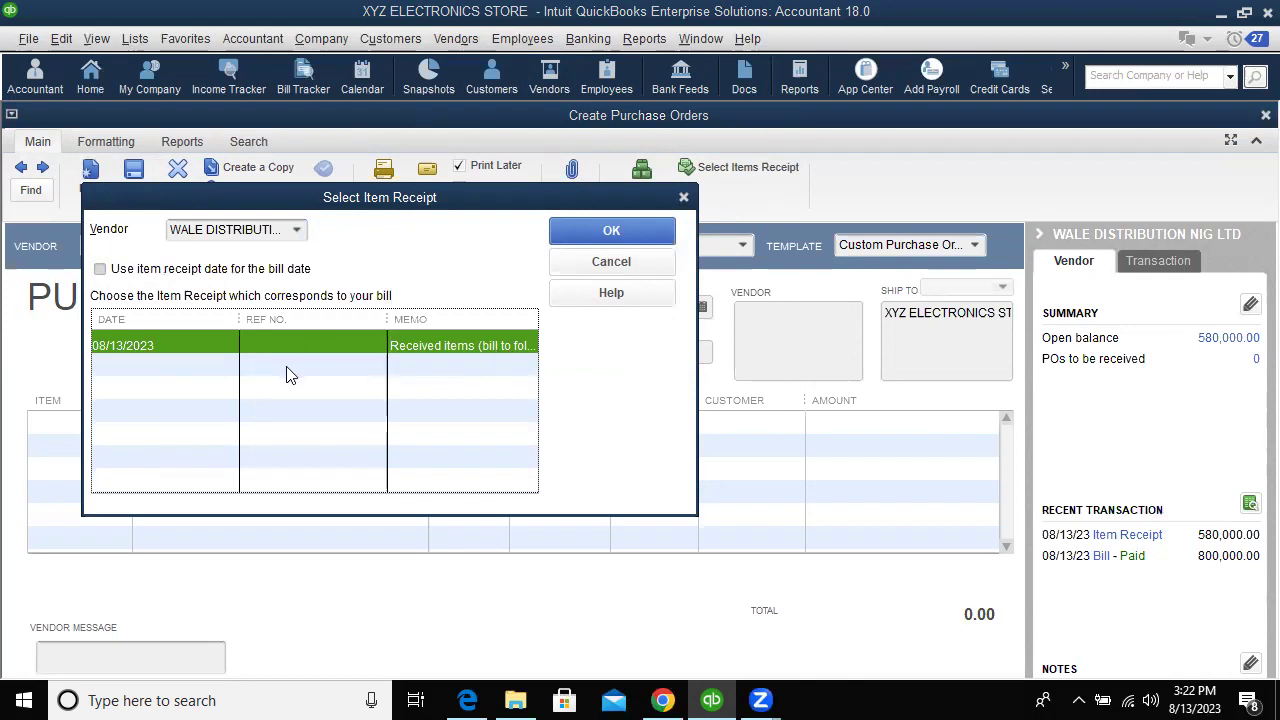
{"action": "left_click", "coordinate": [612, 231]}
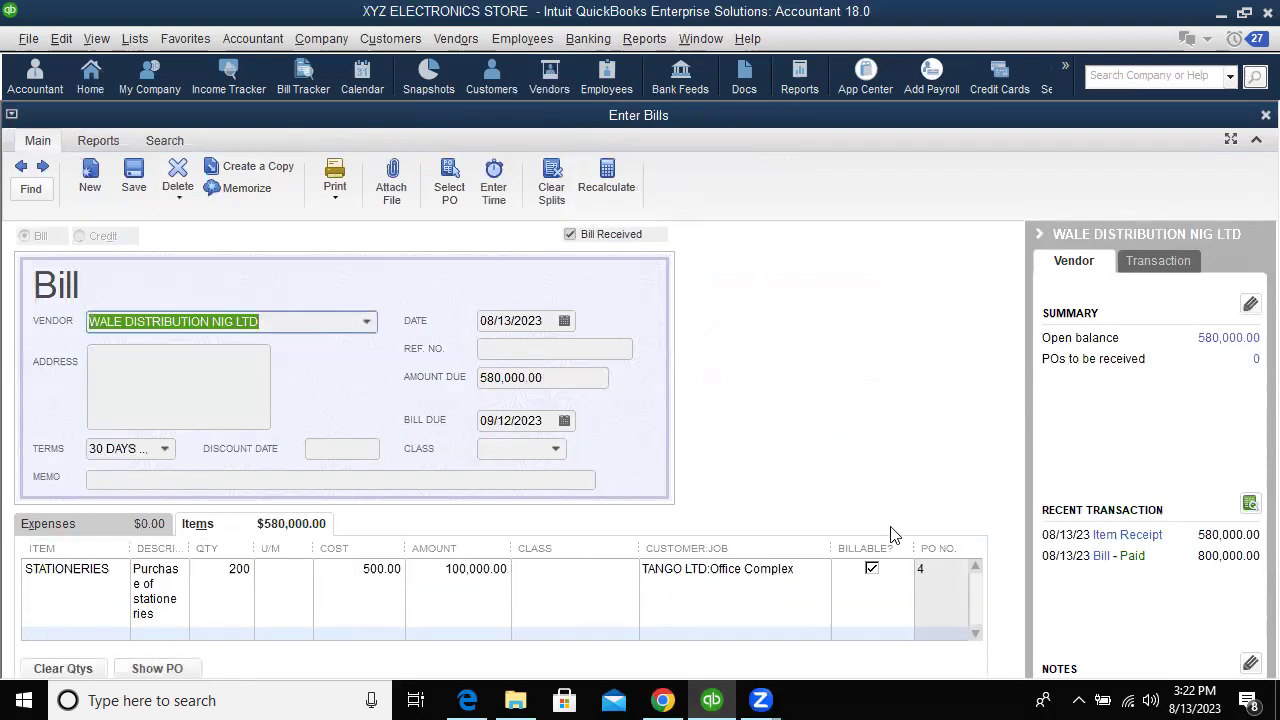
{"action": "key", "text": "Left"}
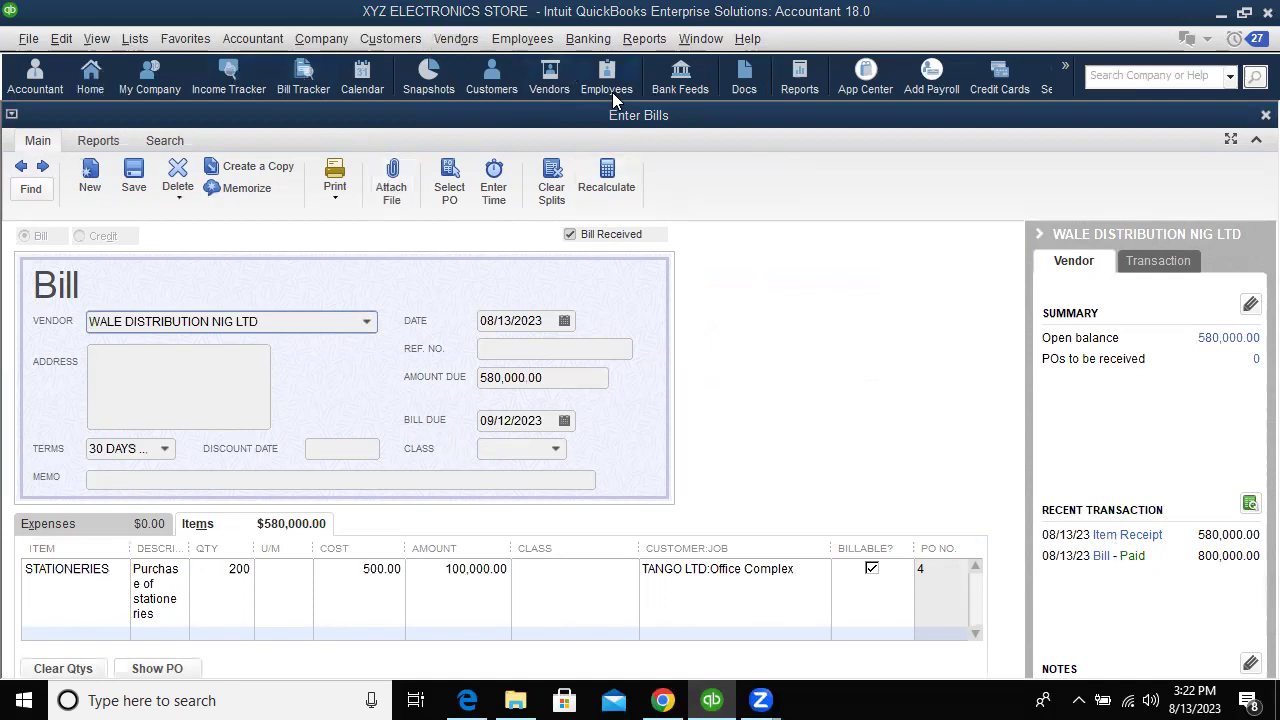
Check the WALE DISTRIBUTION NIG LTD vendor record, and close the bill without recording the changes
{"action": "left_click", "coordinate": [548, 80]}
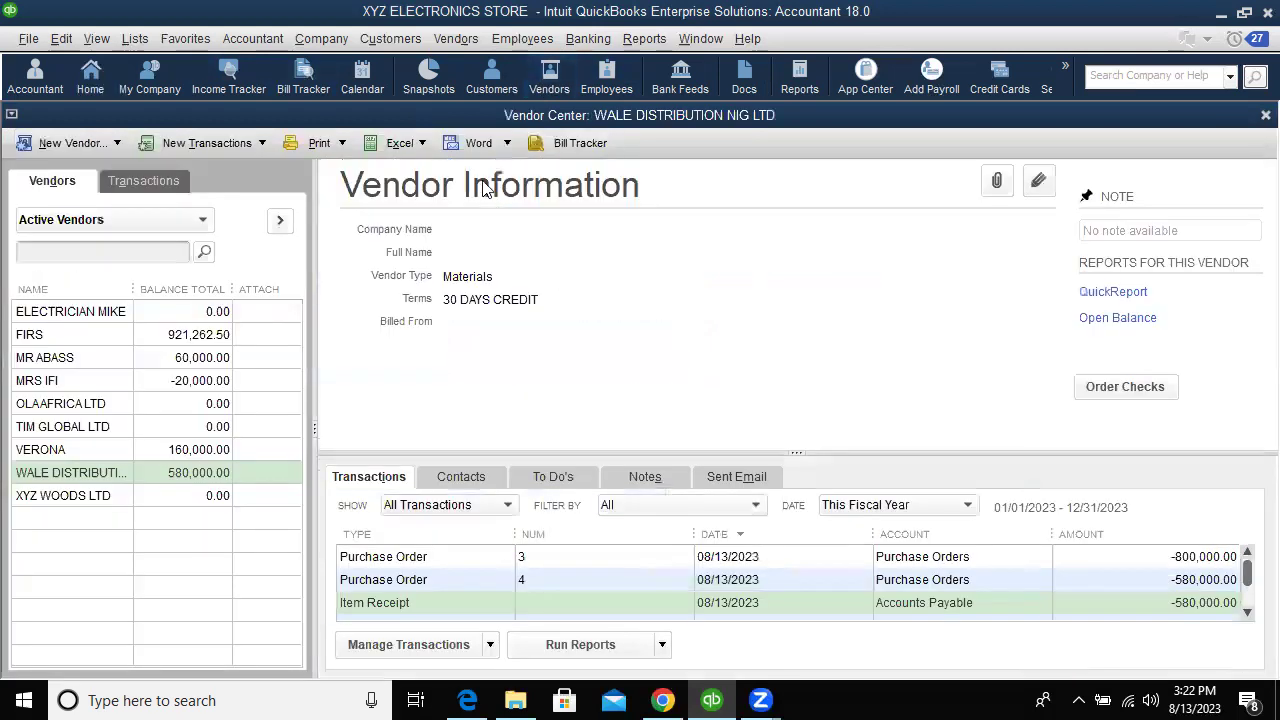
{"action": "left_click", "coordinate": [1262, 116]}
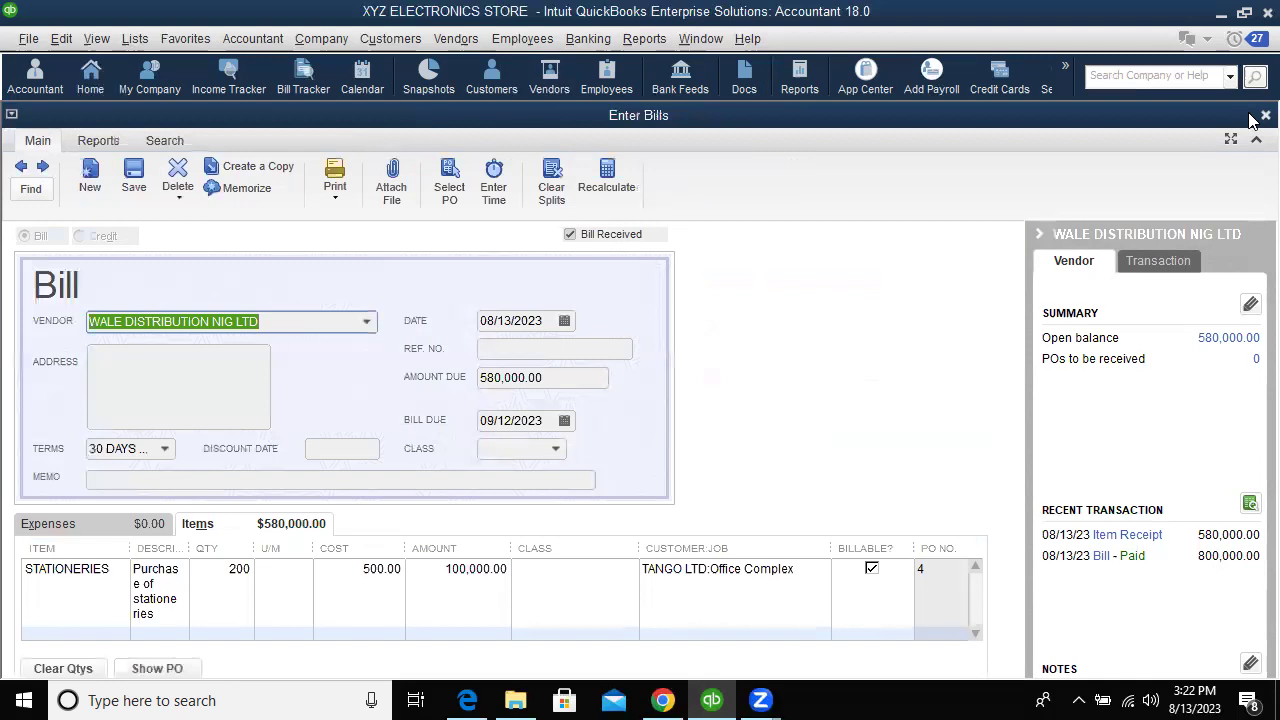
{"action": "left_click", "coordinate": [1264, 116]}
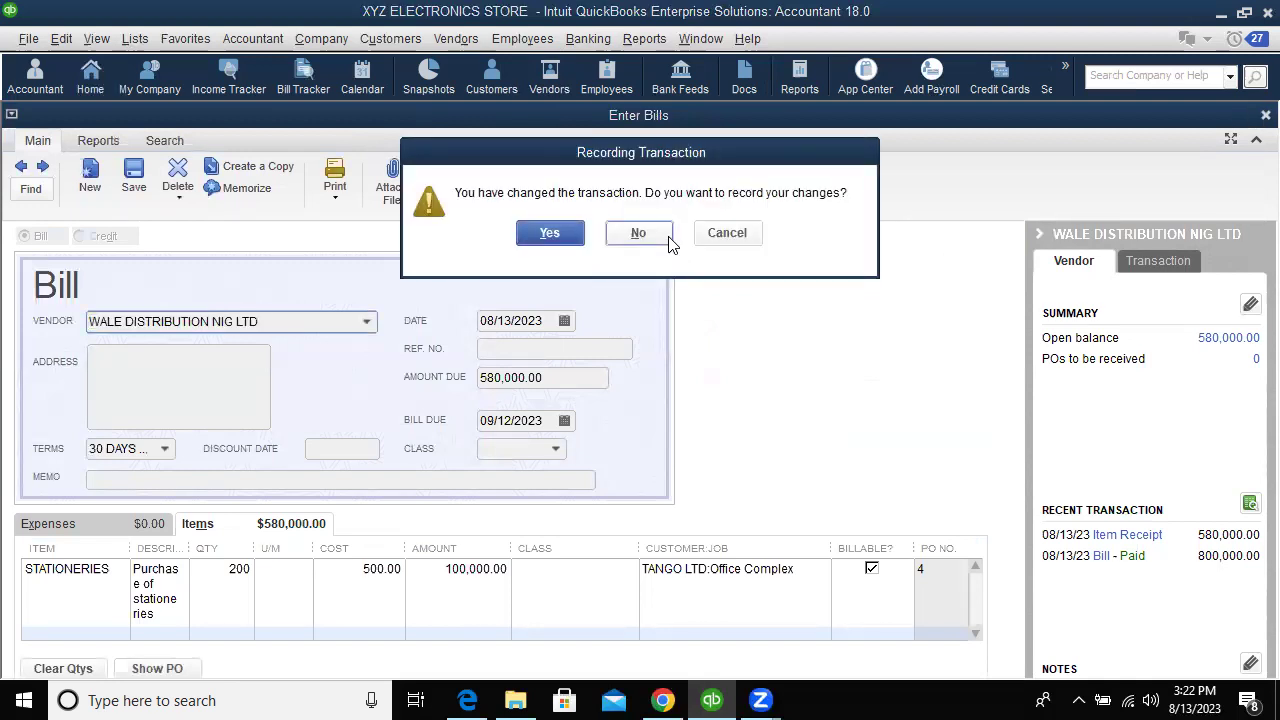
{"action": "left_click", "coordinate": [638, 233]}
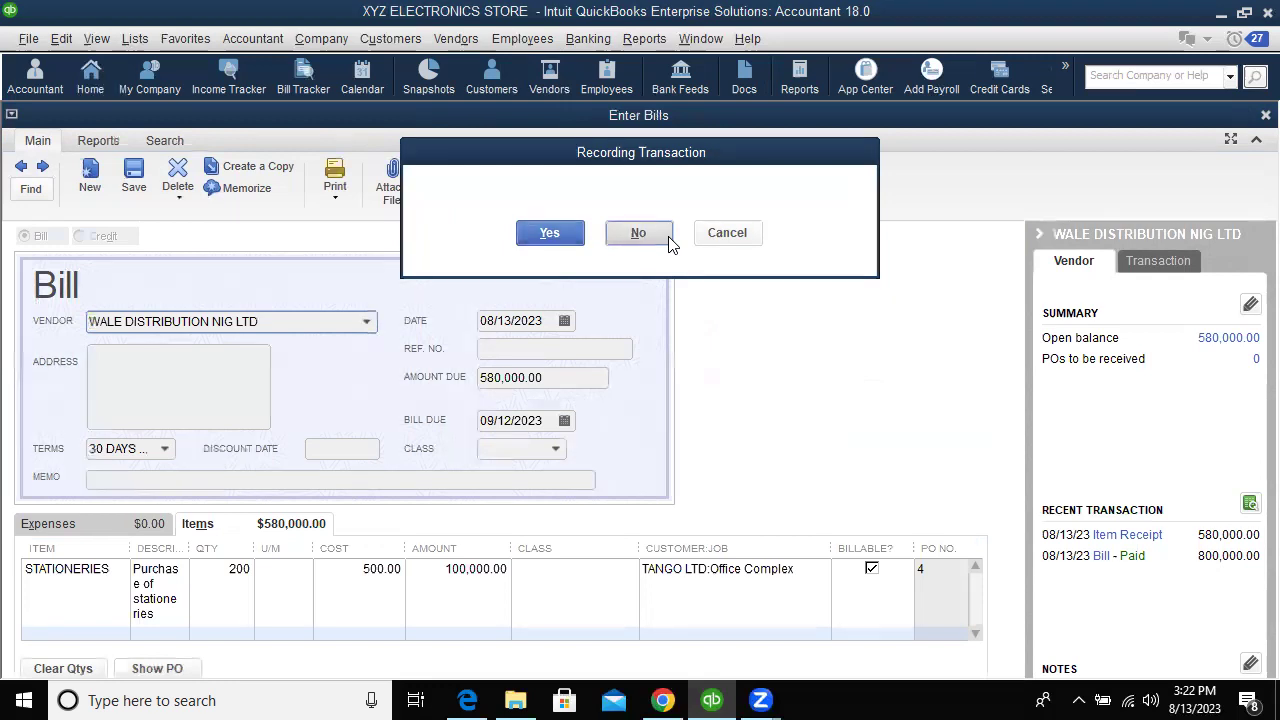
Open the Vendor Balance Summary report to review the balance owed to each vendor
{"action": "left_click", "coordinate": [632, 38]}
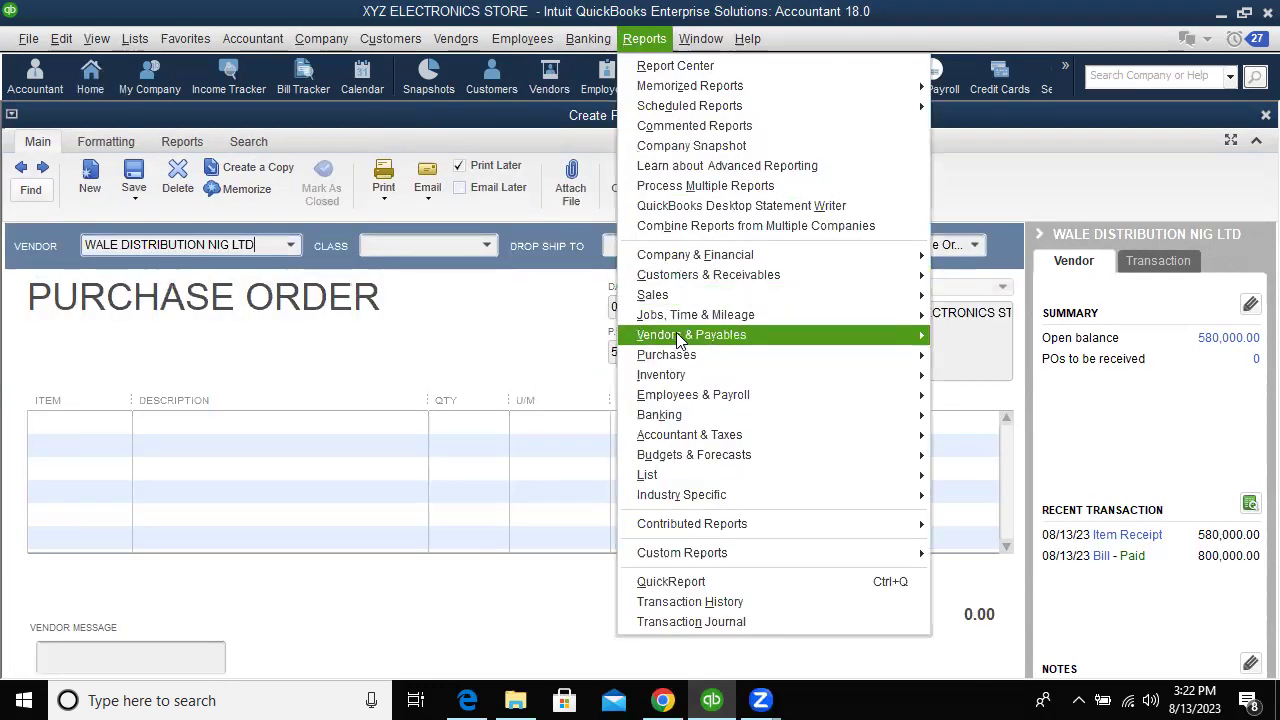
{"action": "mouse_move", "coordinate": [700, 338]}
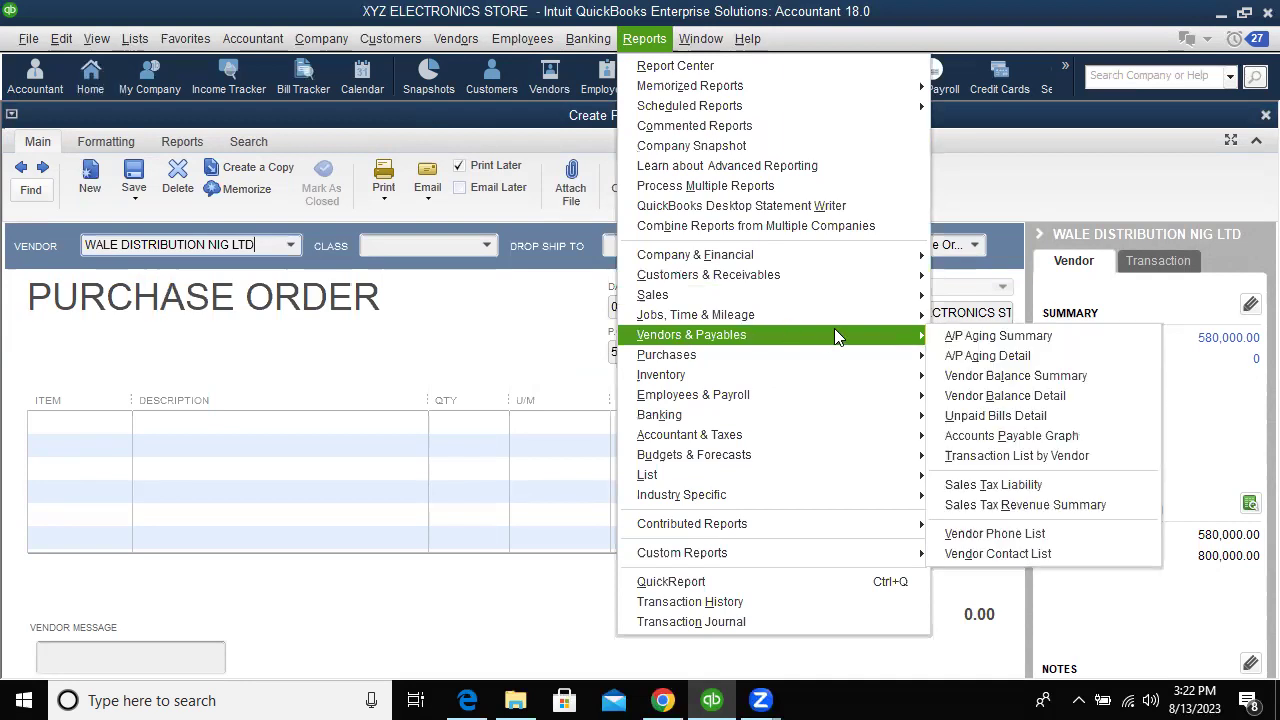
{"action": "mouse_move", "coordinate": [898, 354]}
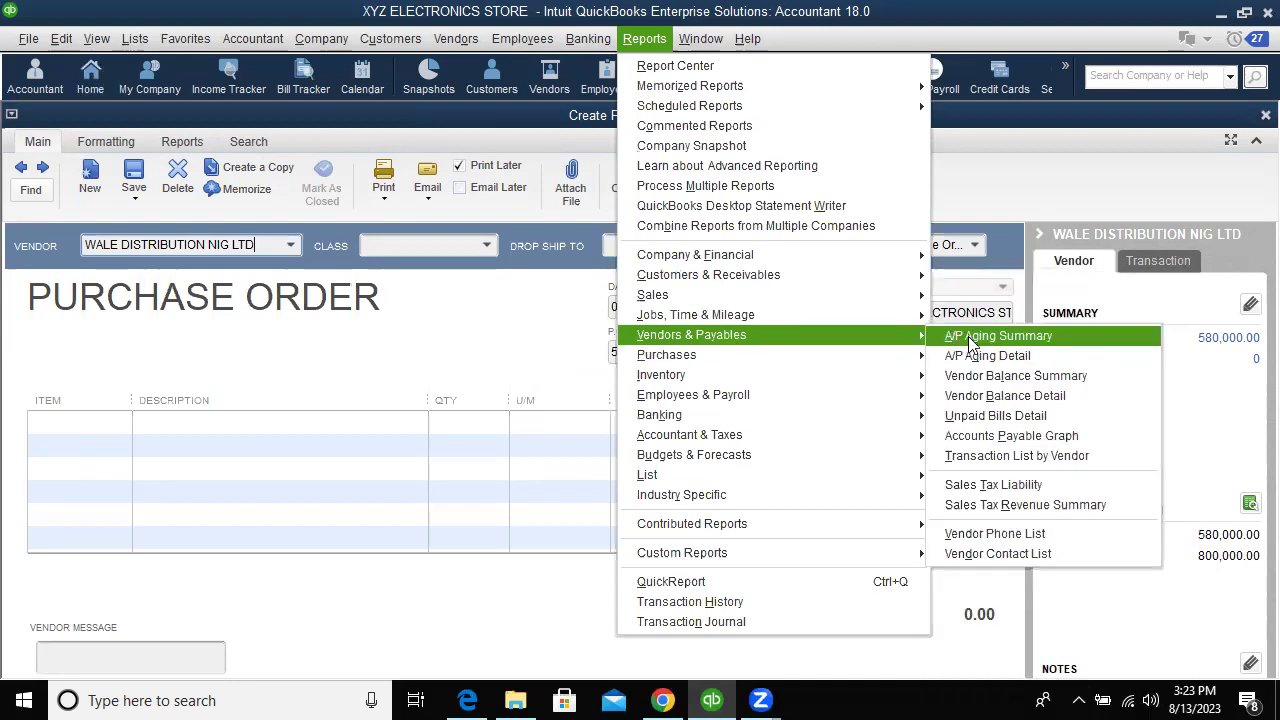
{"action": "left_click", "coordinate": [985, 378]}
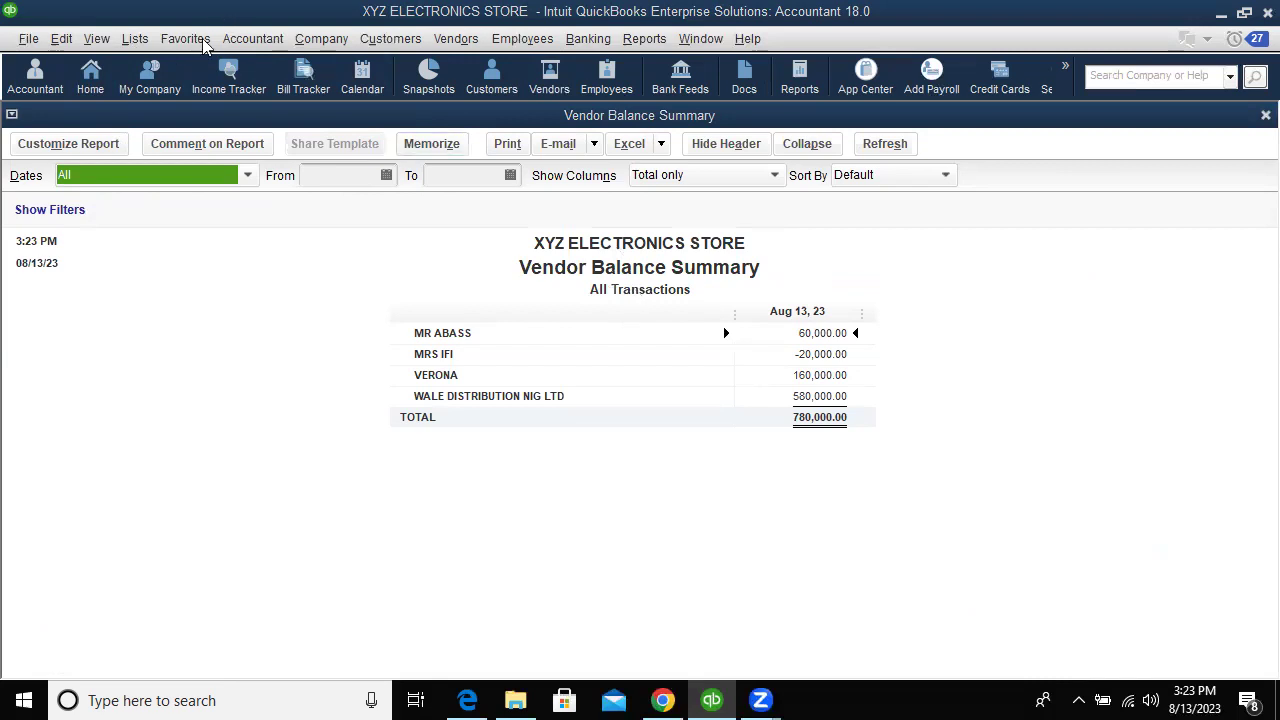
Review the open and paid transactions in the Bill Tracker, including WALE DISTRIBUTION NIG LTD's credit card bill payment, and return to the home page
{"action": "left_click", "coordinate": [90, 78]}
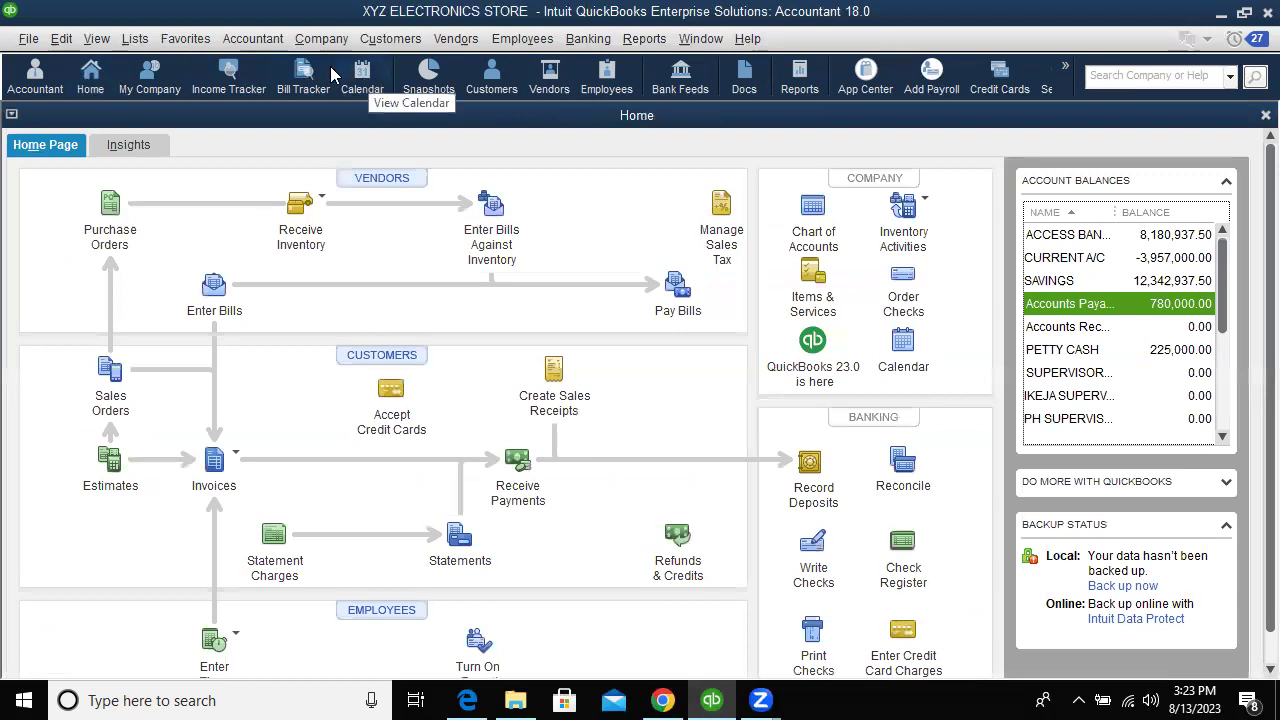
{"action": "left_click", "coordinate": [305, 80]}
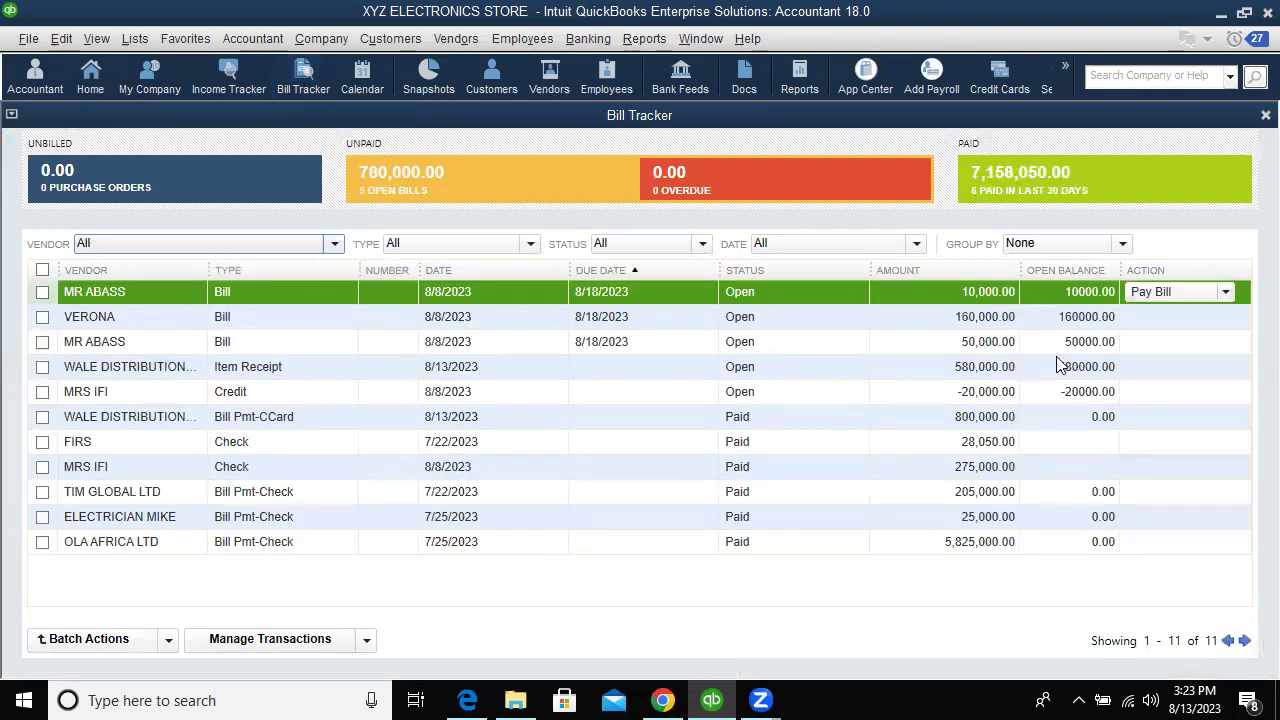
{"action": "left_click", "coordinate": [1225, 295]}
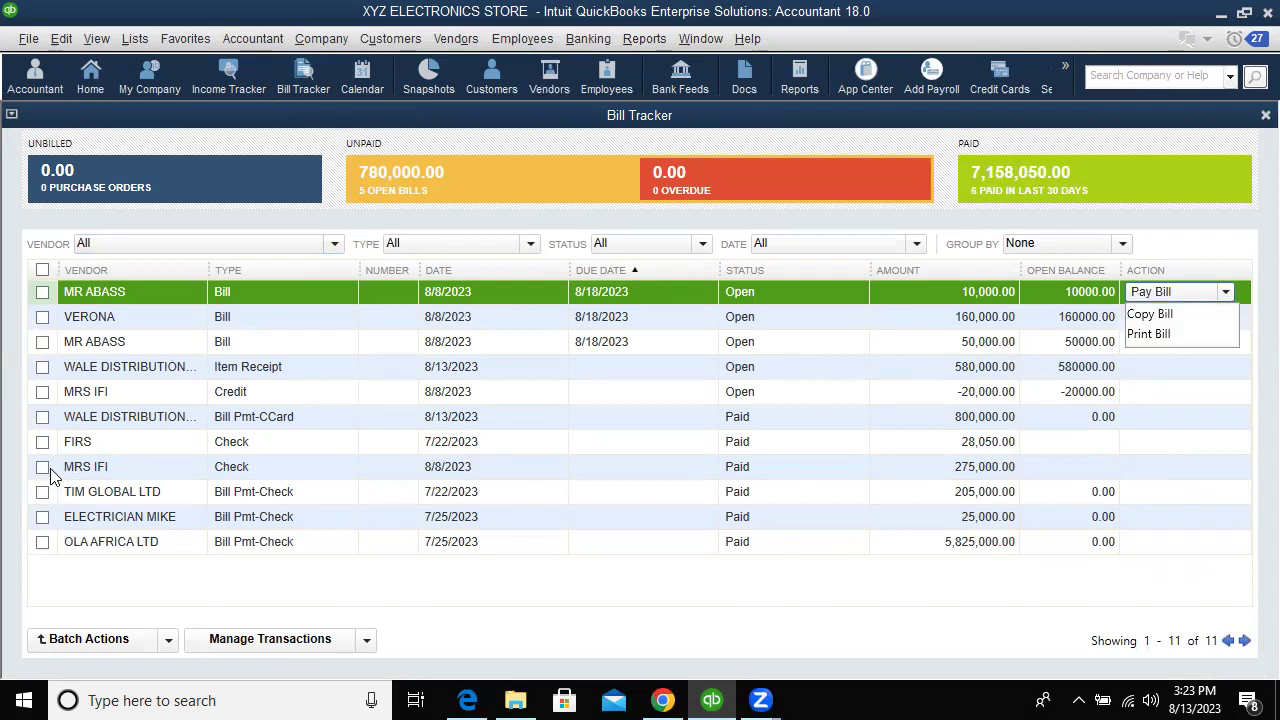
{"action": "left_click", "coordinate": [42, 417]}
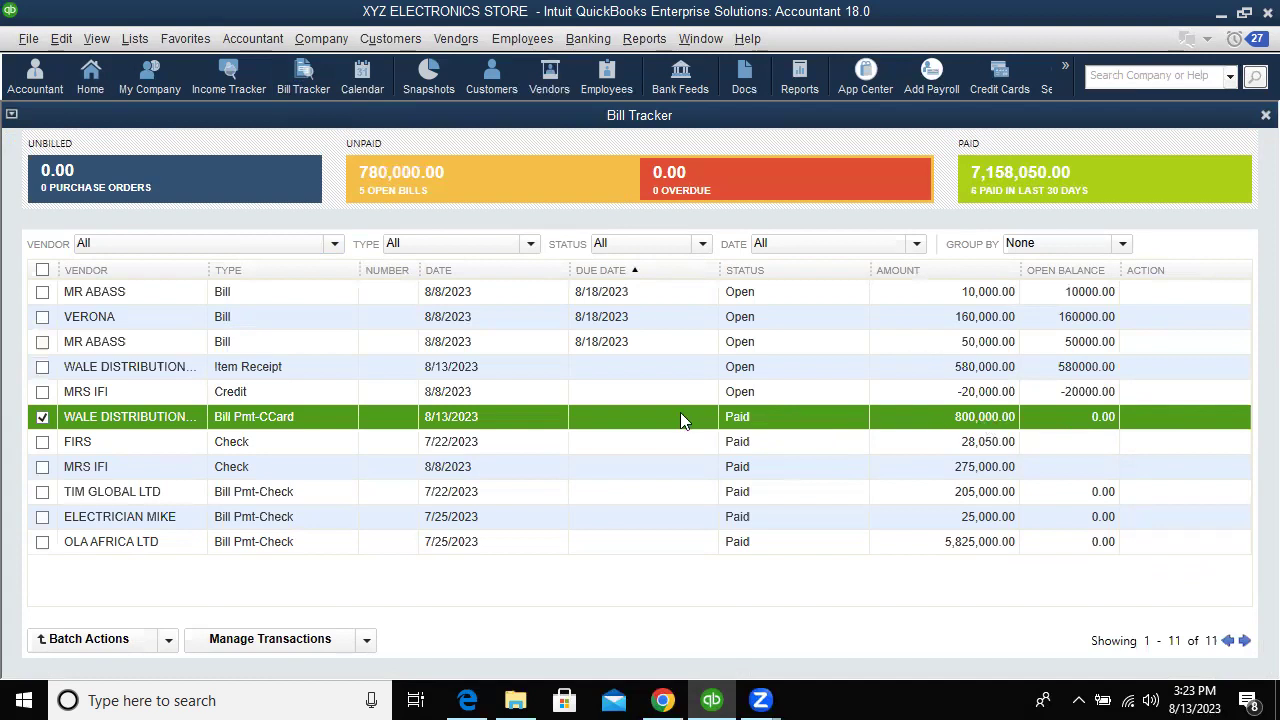
{"action": "left_click", "coordinate": [1264, 116]}
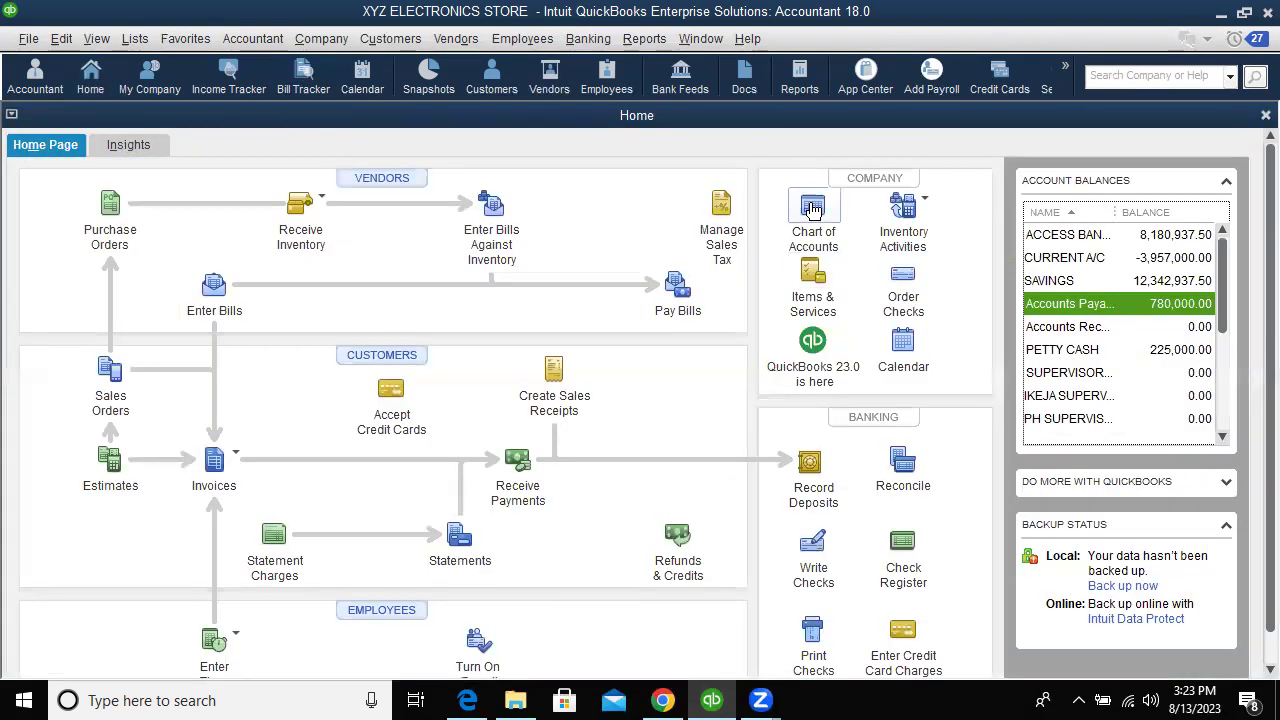
{"action": "left_click", "coordinate": [1083, 477]}
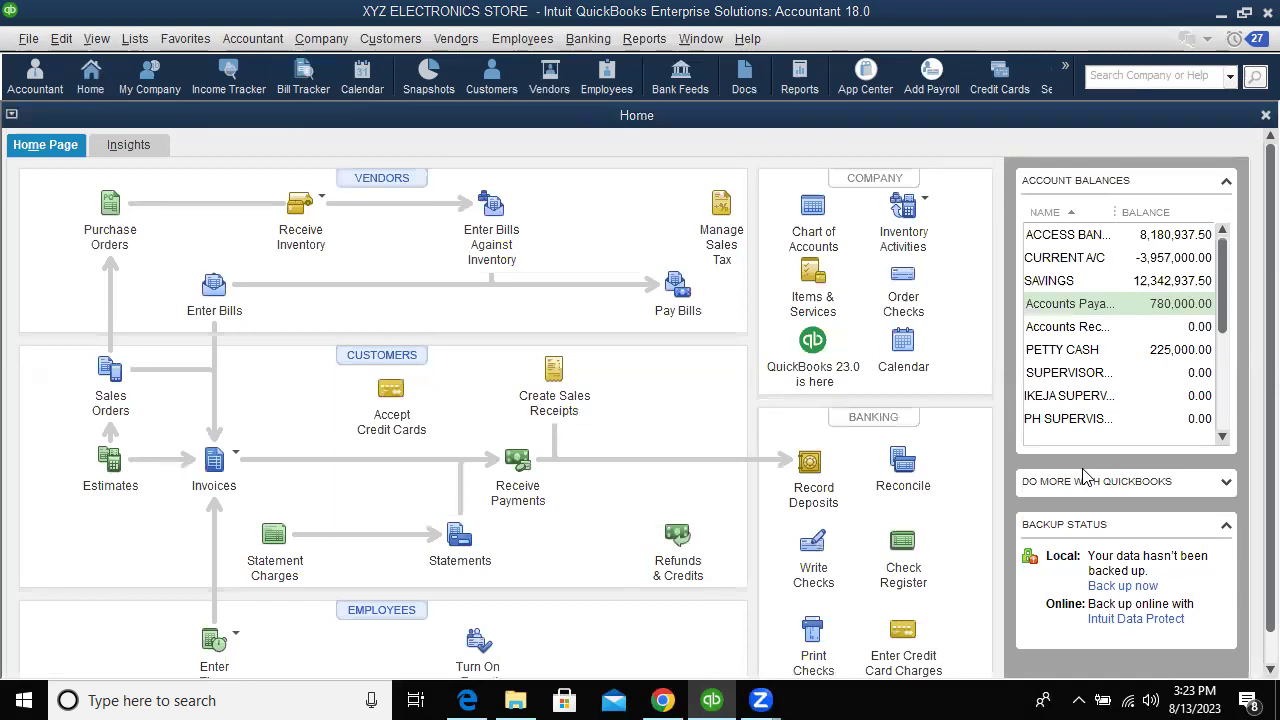